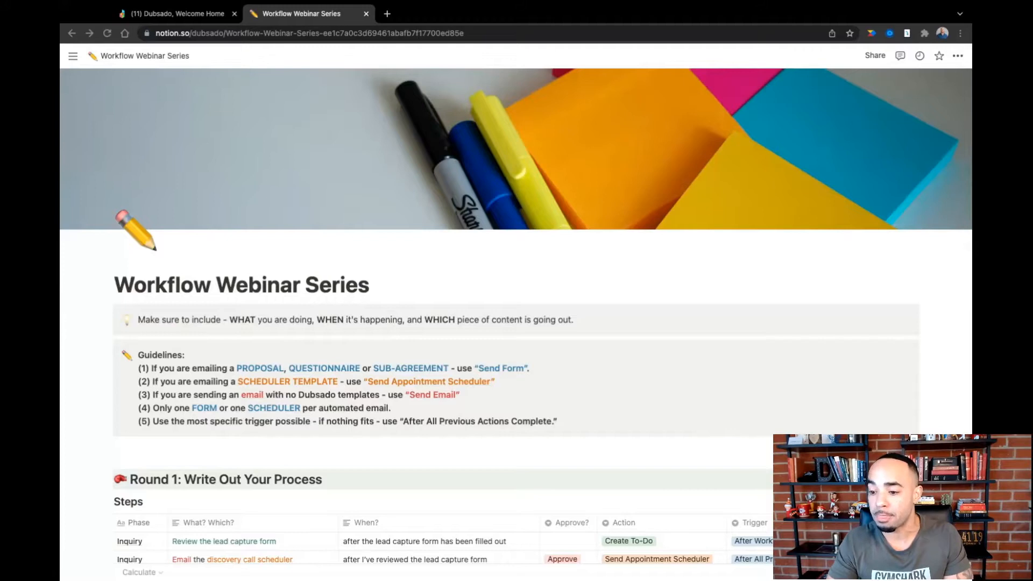
- Review the Workflow Webinar Series page, covering the guidelines, the process steps table, the content highlighting key and the content checklists
scroll(665, 308, "down", 3)
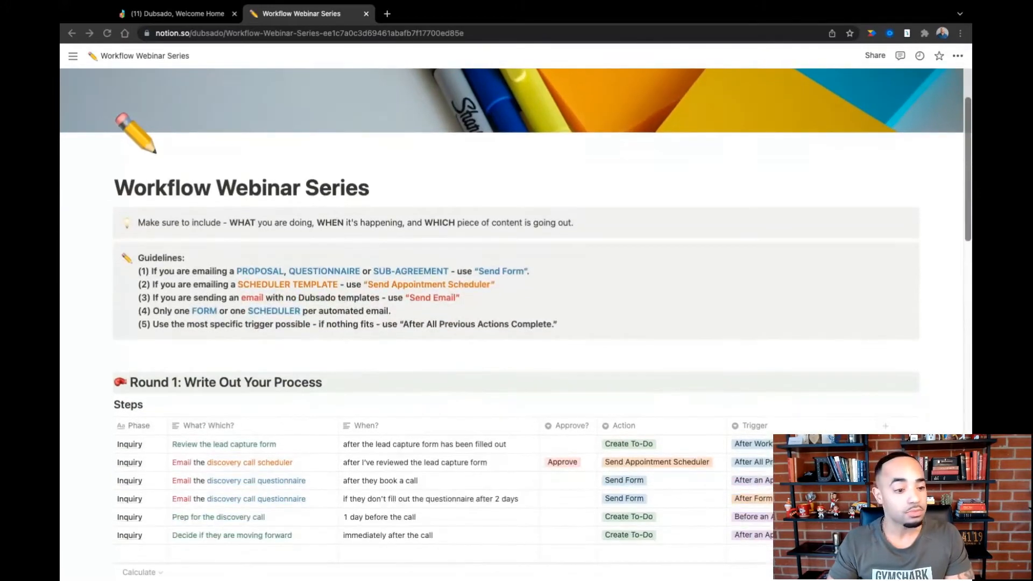
scroll(421, 305, "down", 3)
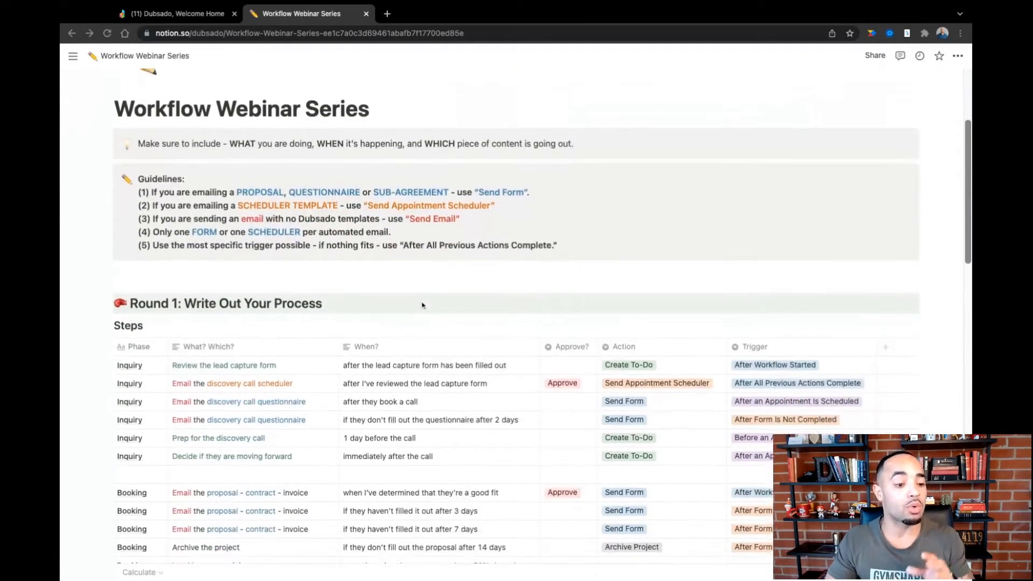
scroll(421, 305, "down", 3)
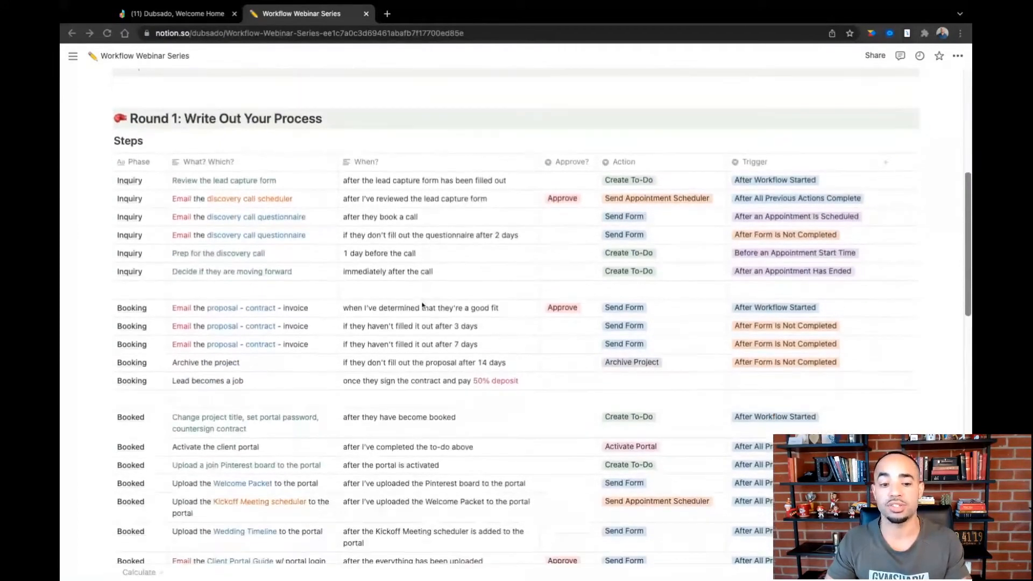
scroll(755, 310, "down", 2)
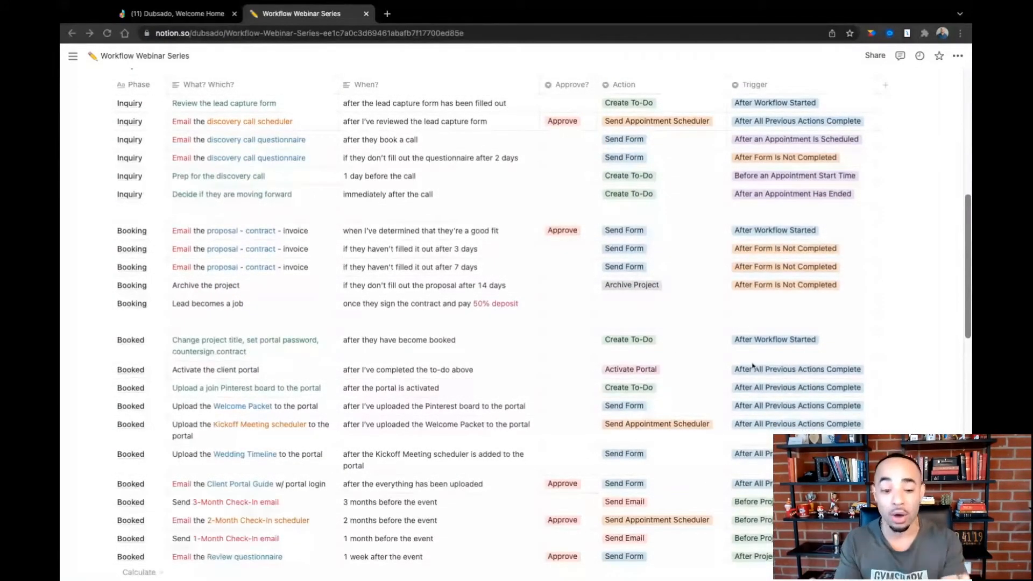
scroll(639, 397, "down", 7)
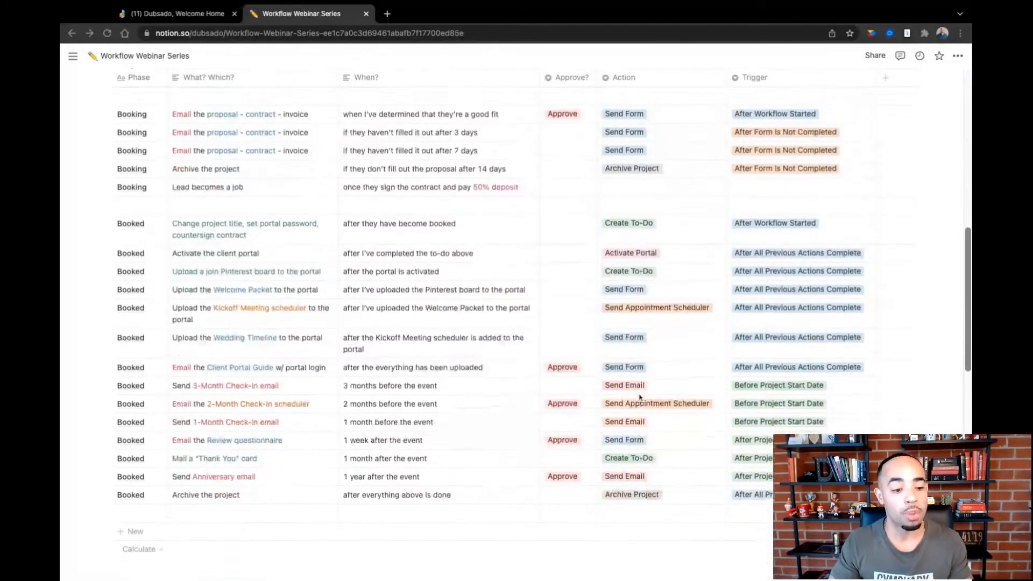
scroll(517, 323, "down", 6)
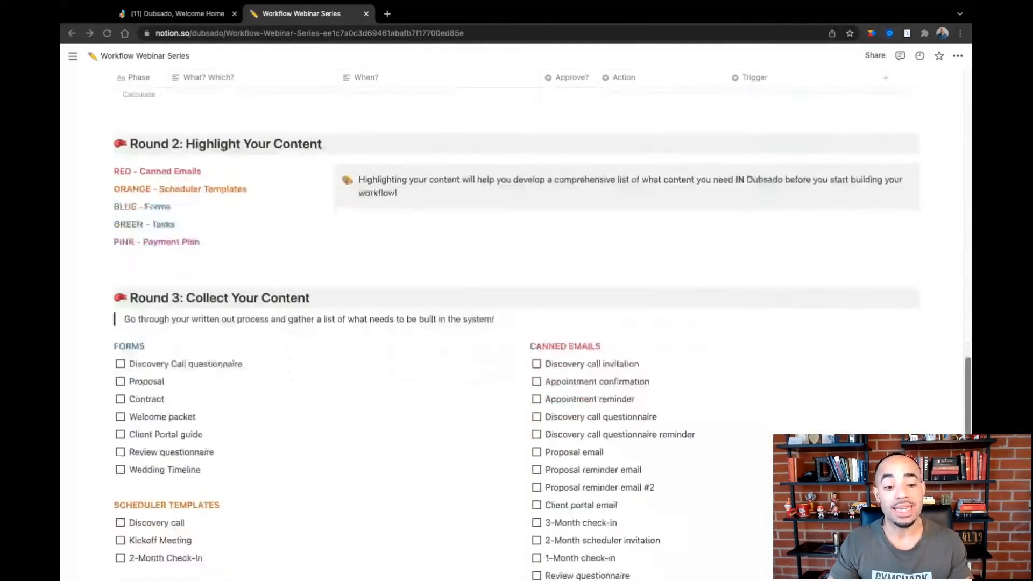
scroll(516, 322, "down", 1)
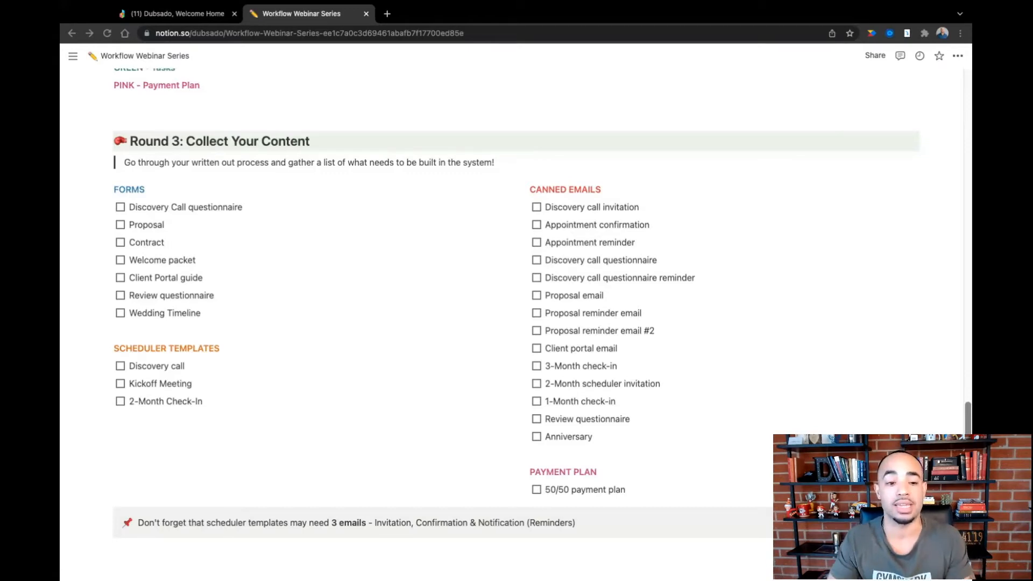
scroll(515, 322, "up", 3)
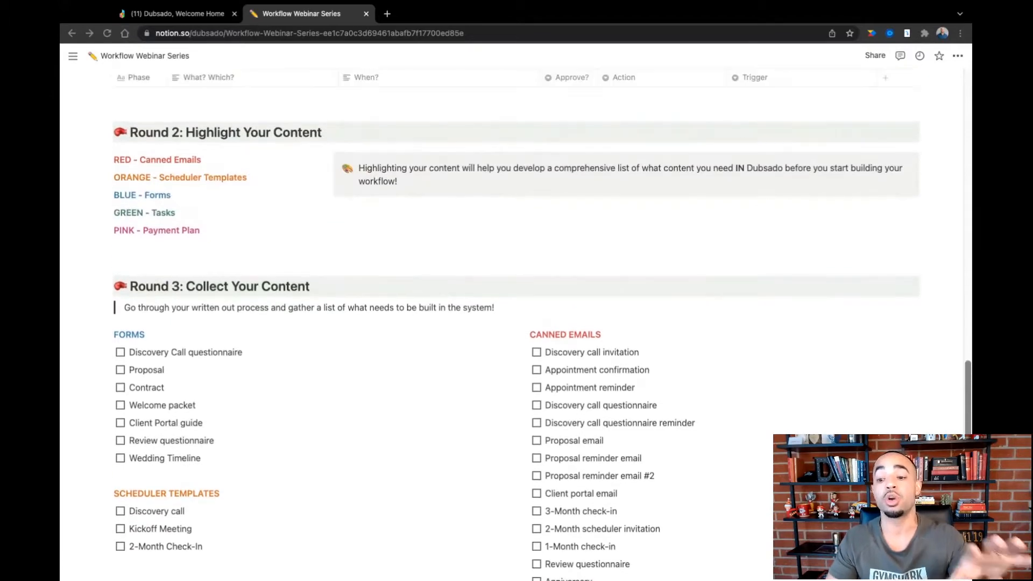
scroll(594, 278, "up", 15)
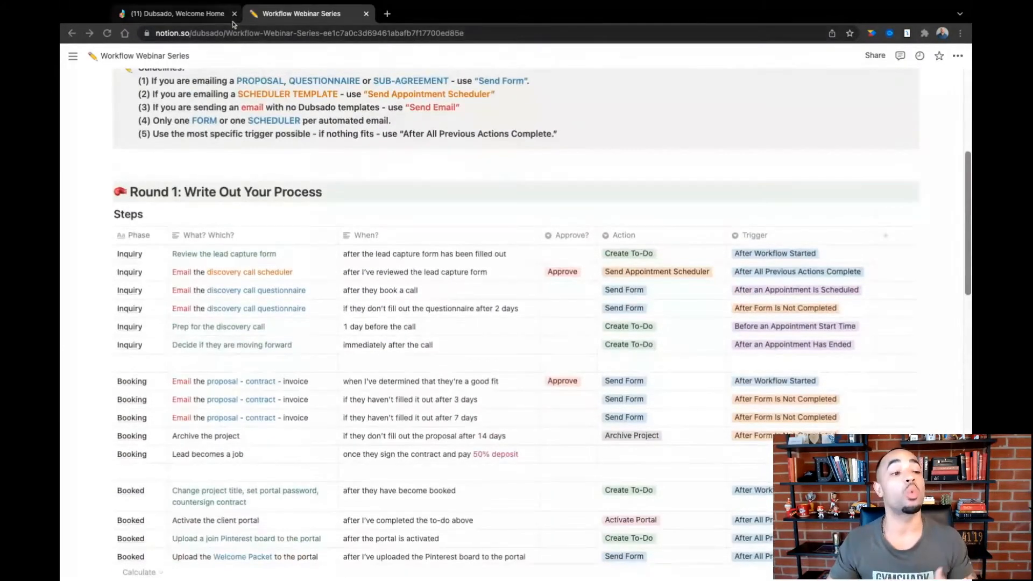
- Switch to Dubsado and create a new workflow named "Wedding - Inquiry" with a bride emoji in front
left_click(207, 17)
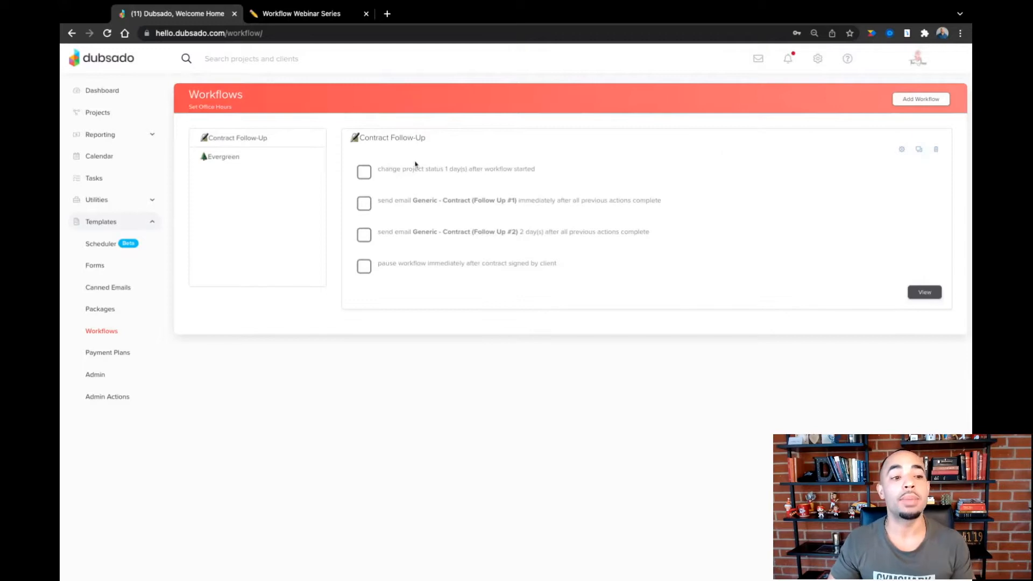
left_click(905, 101)
left_click(236, 151)
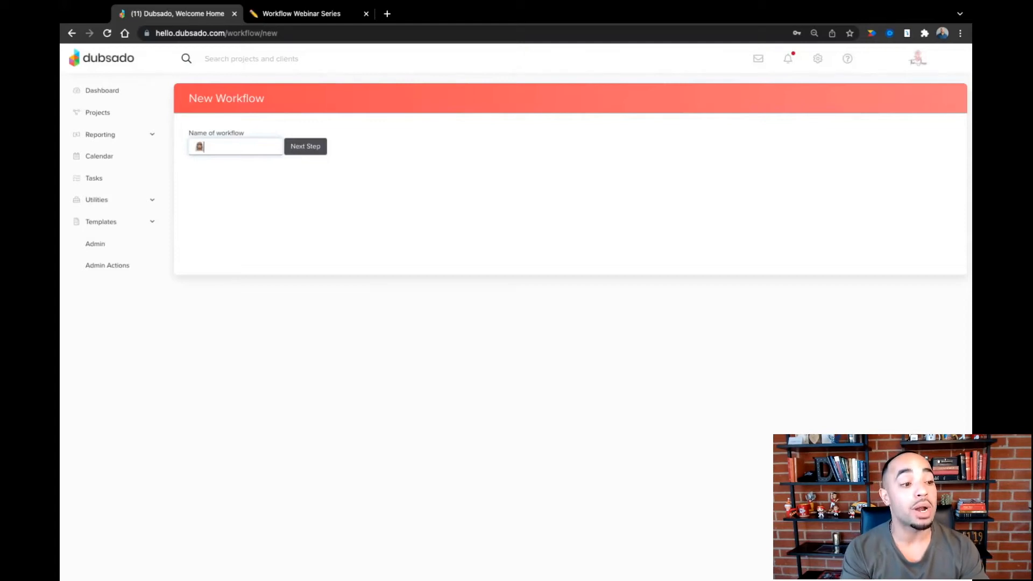
type("Wedding ")
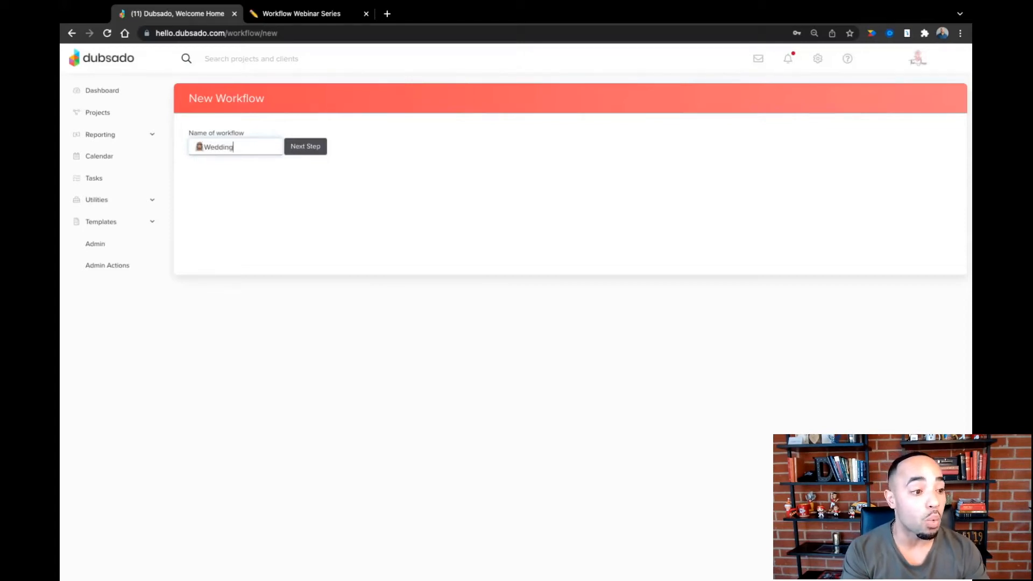
type("- In")
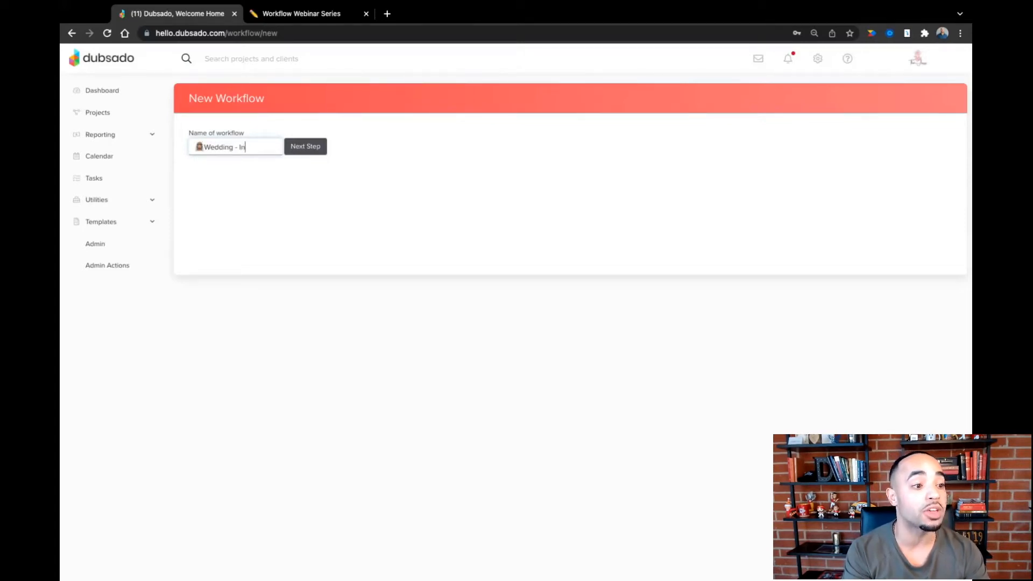
type("quiry")
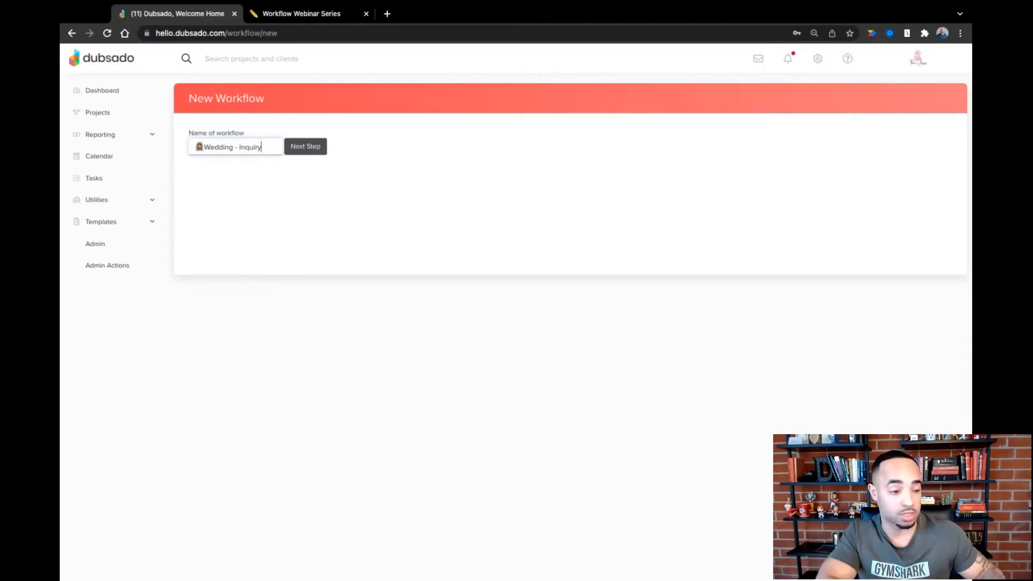
left_click(306, 151)
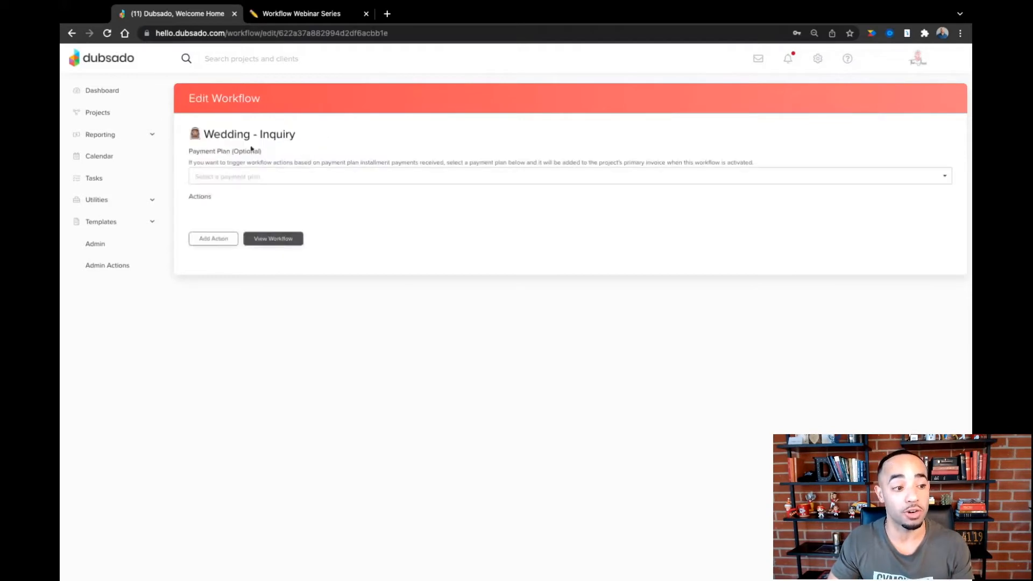
- Create another workflow named "Wedding - Booking" with the same bride emoji in front
left_click(112, 224)
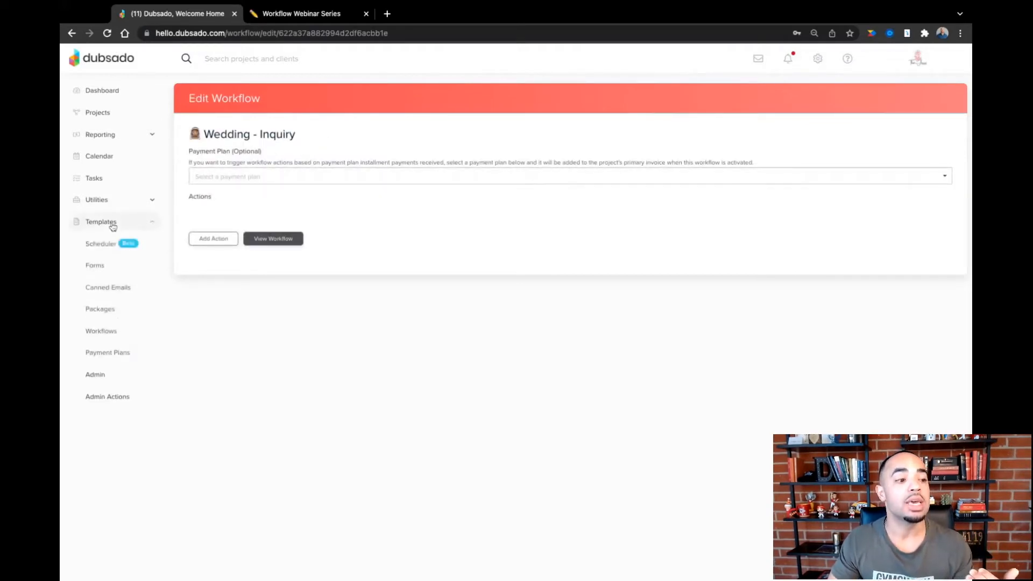
left_click(111, 331)
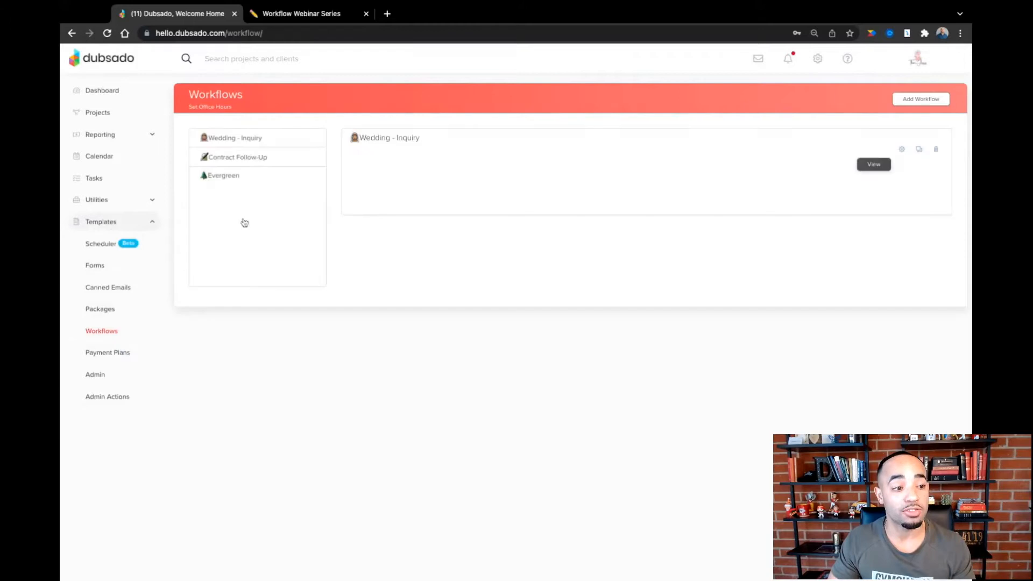
left_click(921, 99)
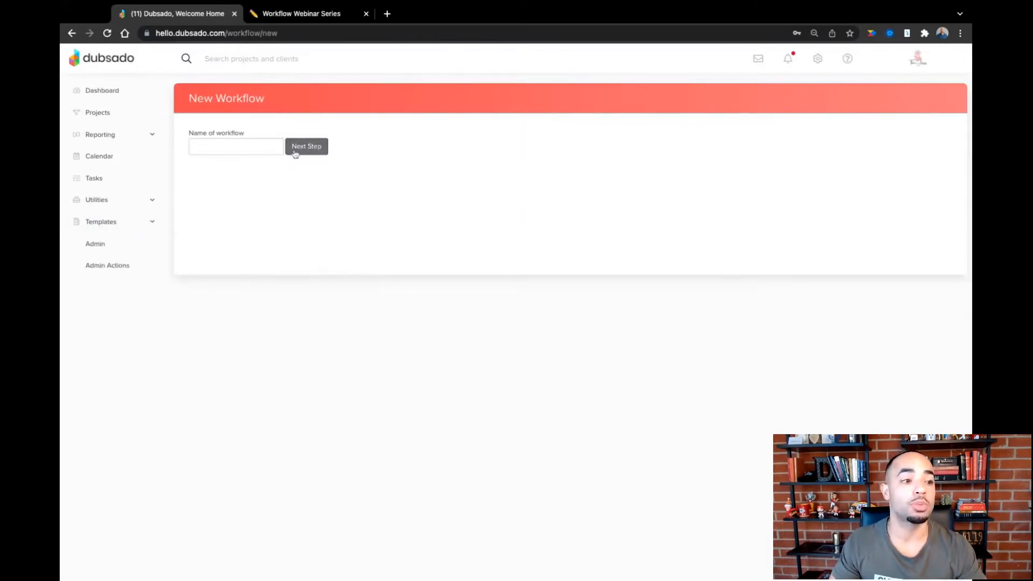
left_click(231, 141)
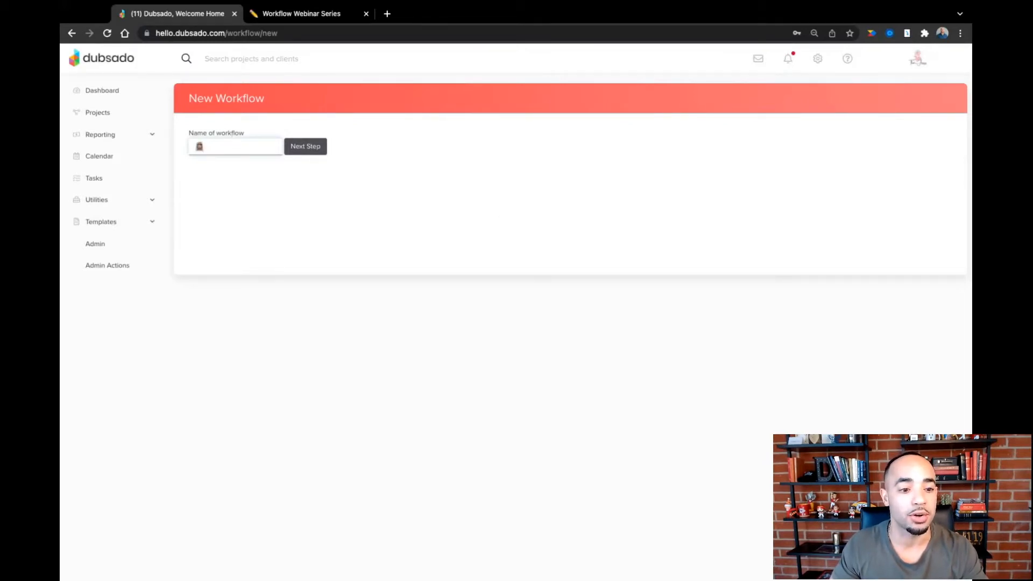
type("Weddin")
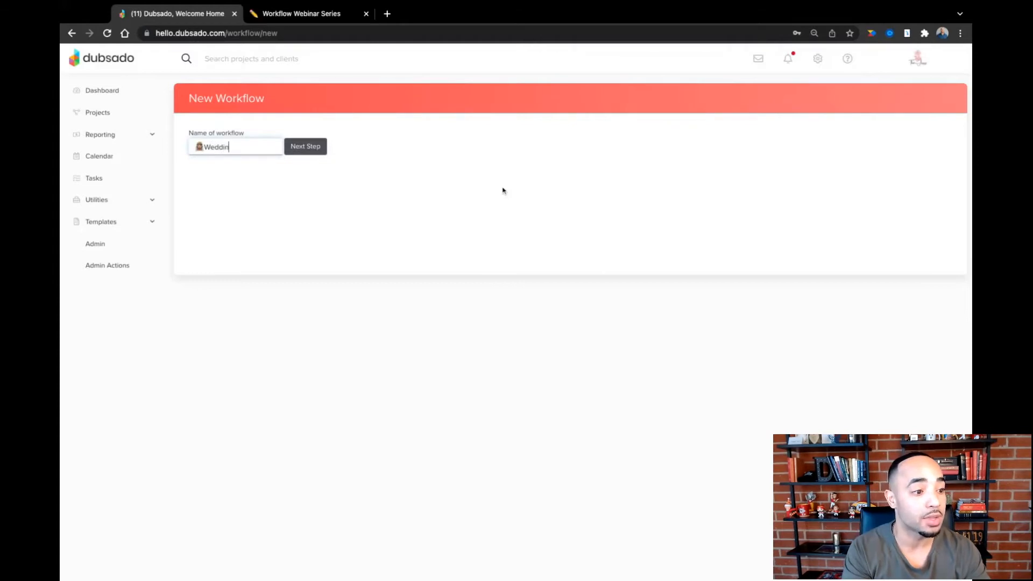
type("g - Booking")
left_click(314, 151)
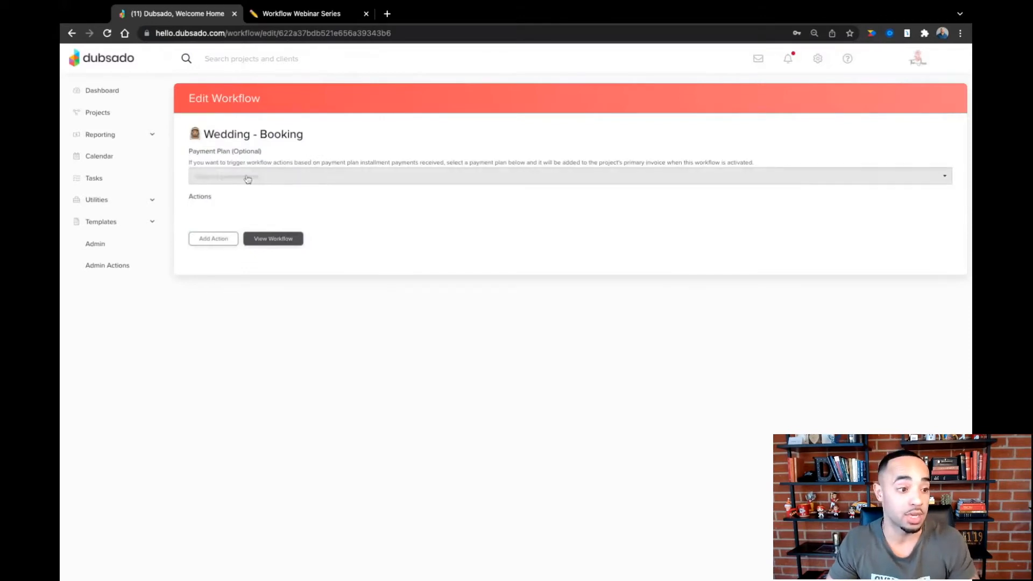
- Create a third workflow named "Wedding - Booked" with the bride emoji in front
left_click(117, 223)
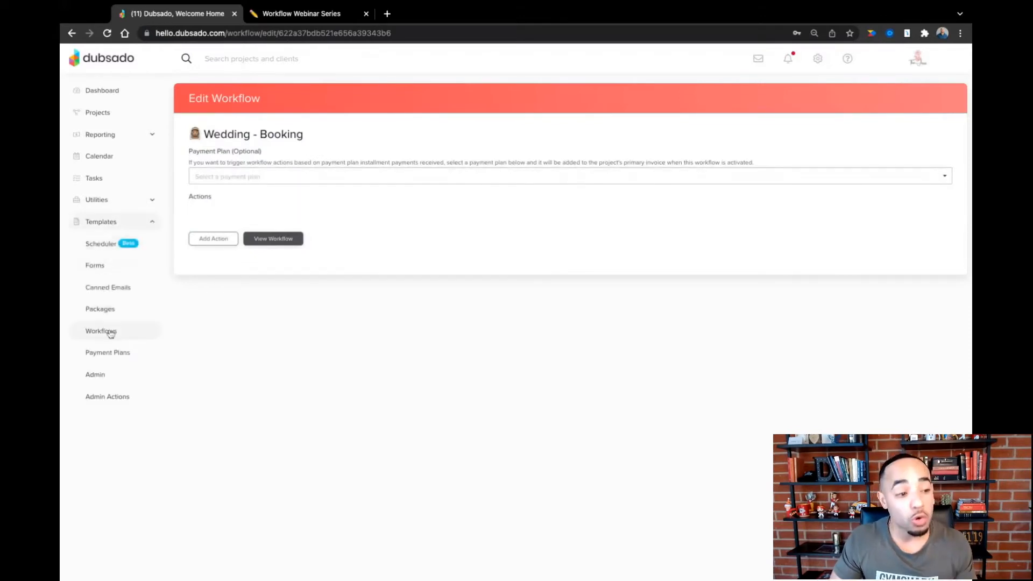
left_click(106, 330)
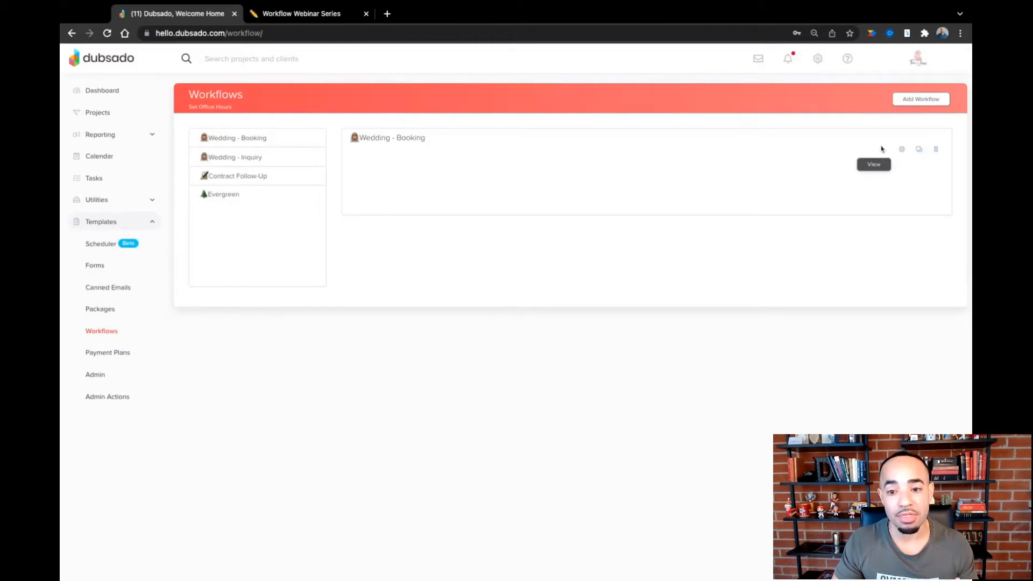
left_click(913, 102)
left_click(267, 140)
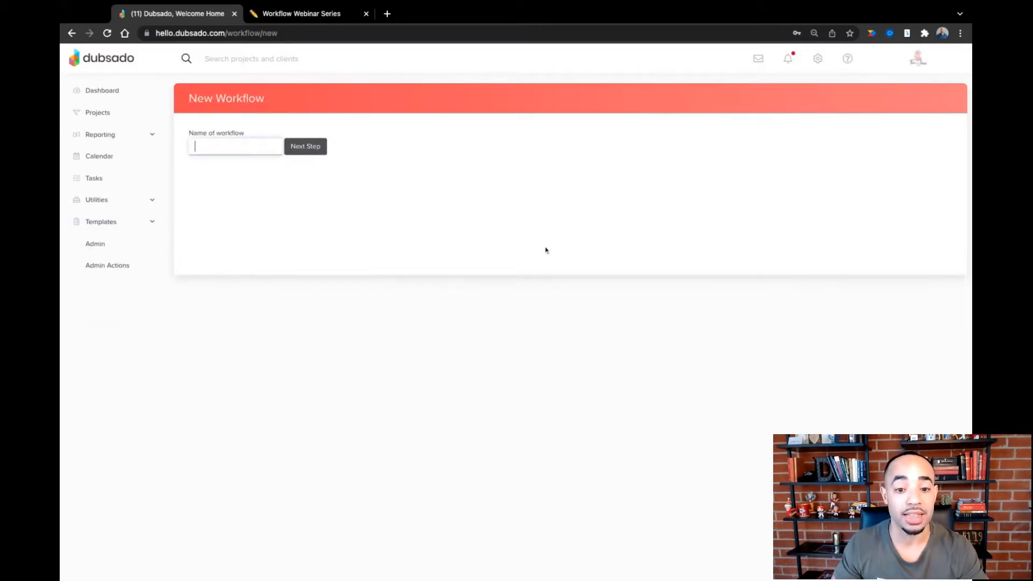
type("O")
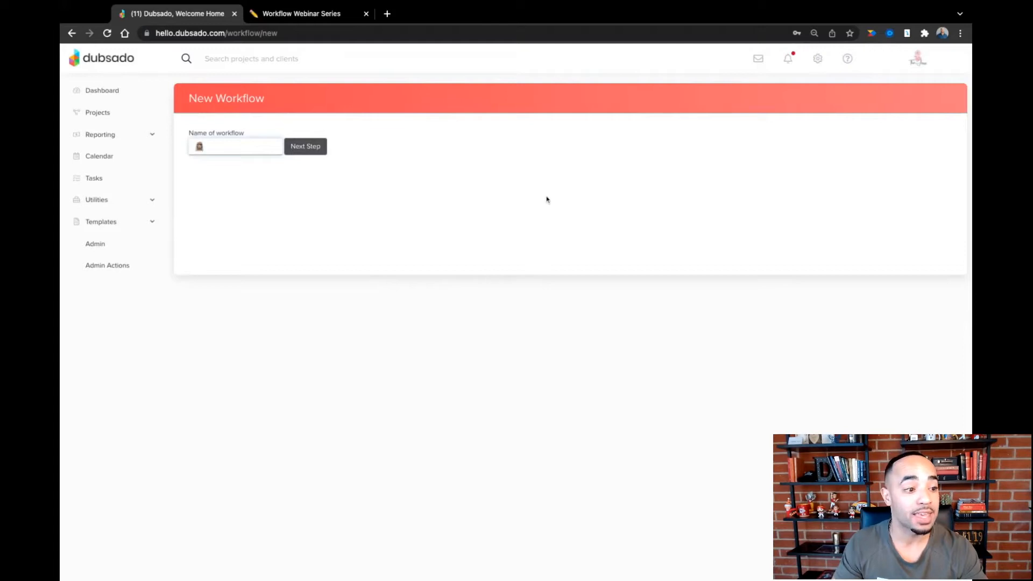
type("Weddin")
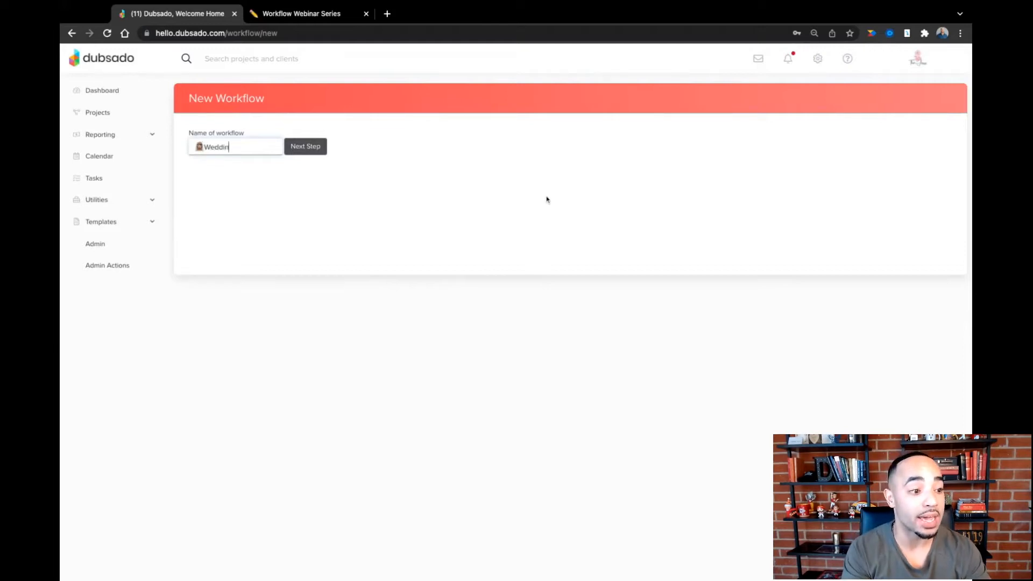
type("g - Booked")
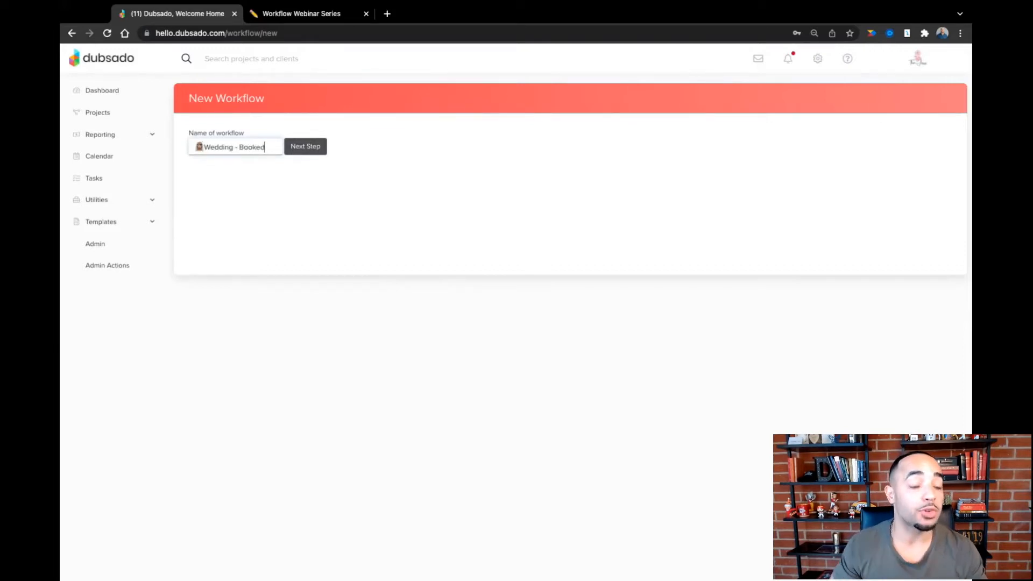
left_click(320, 155)
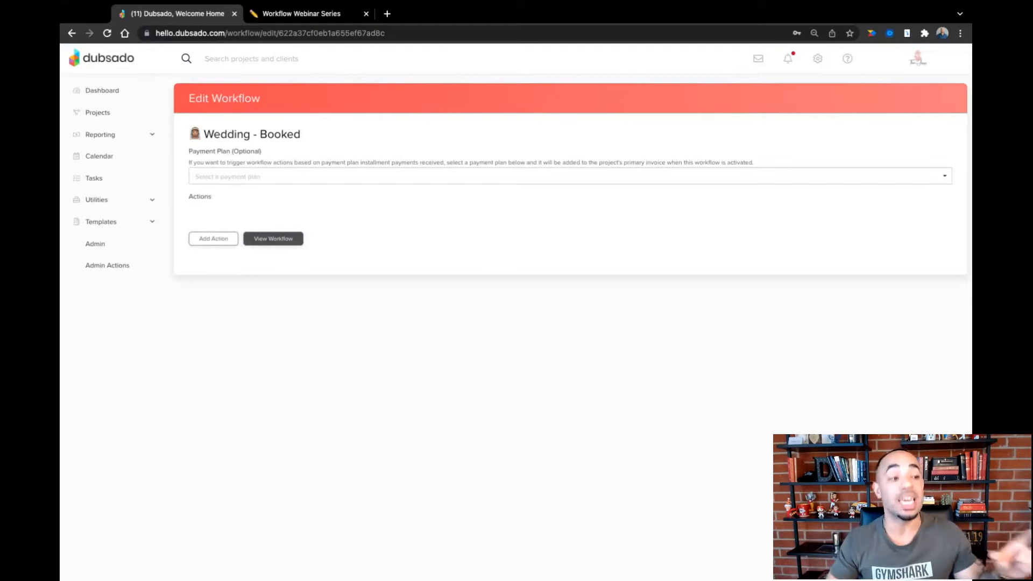
- Return to the list of workflows and open the Wedding - Inquiry workflow for editing
left_click(101, 222)
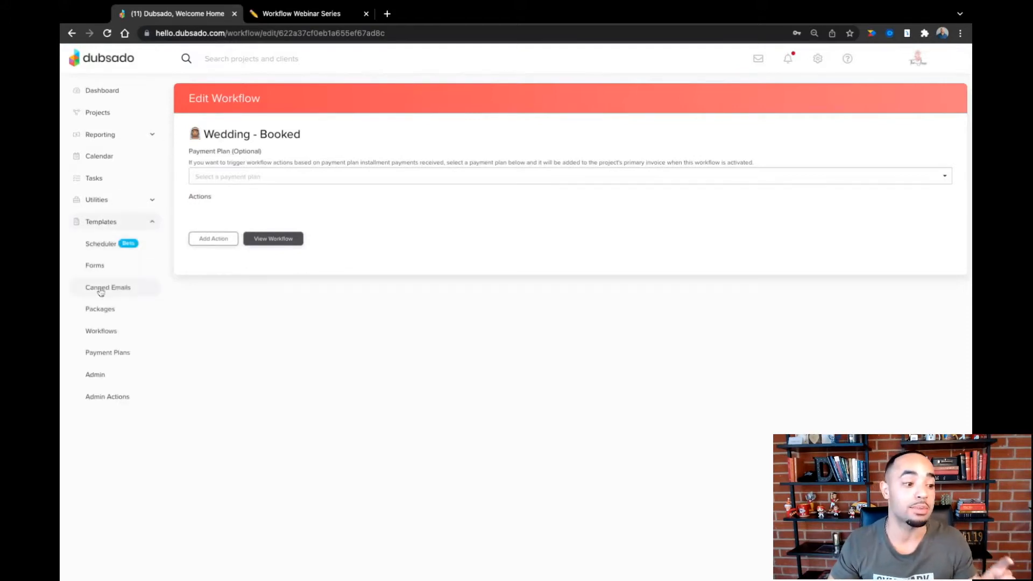
left_click(102, 331)
left_click(253, 177)
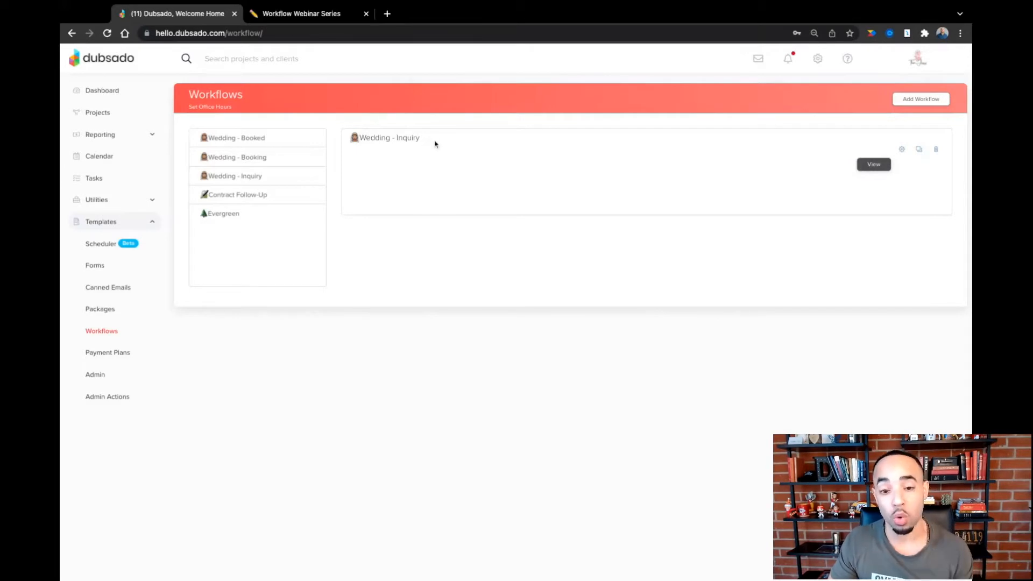
left_click(902, 151)
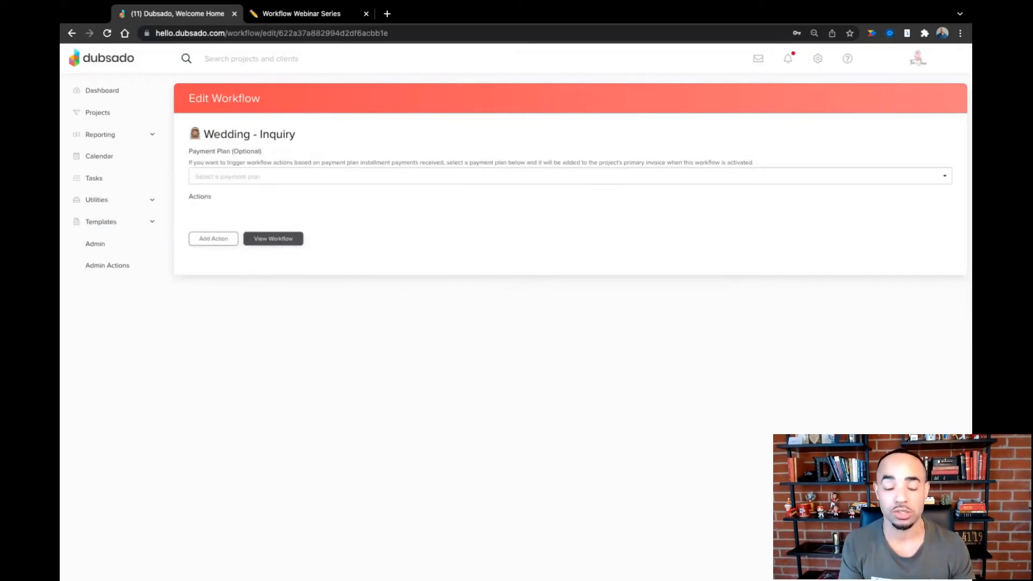
- Check the first inquiry step in Notion, and add a Create Todo action assigned to the account user in Dubsado's Wedding - Inquiry workflow
left_click(288, 16)
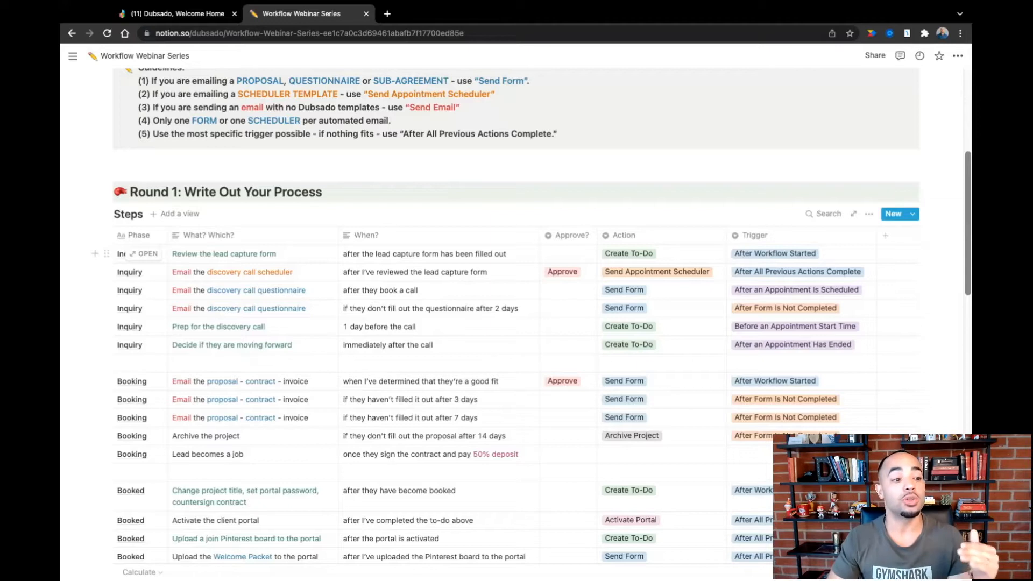
left_click(178, 13)
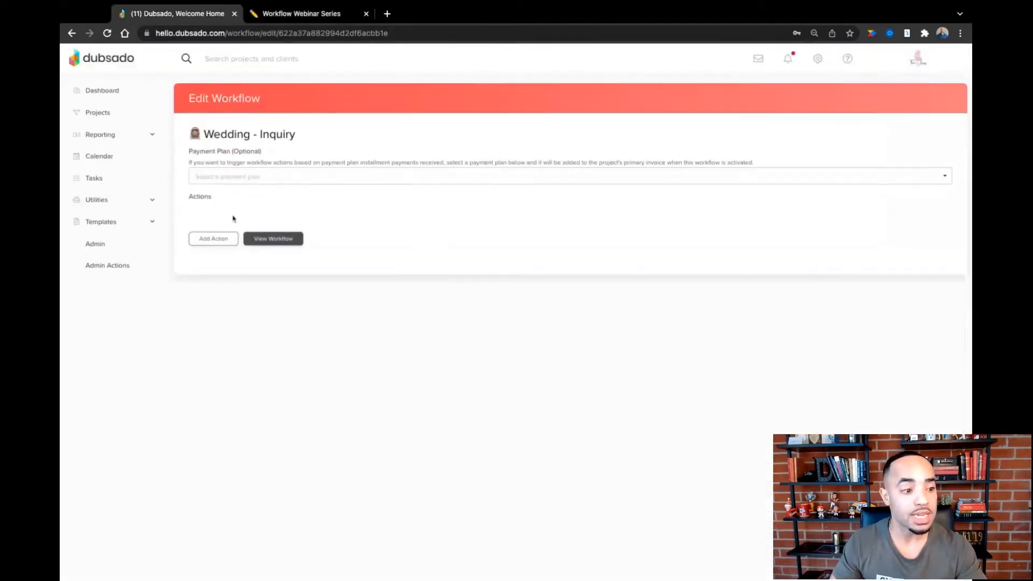
left_click(220, 245)
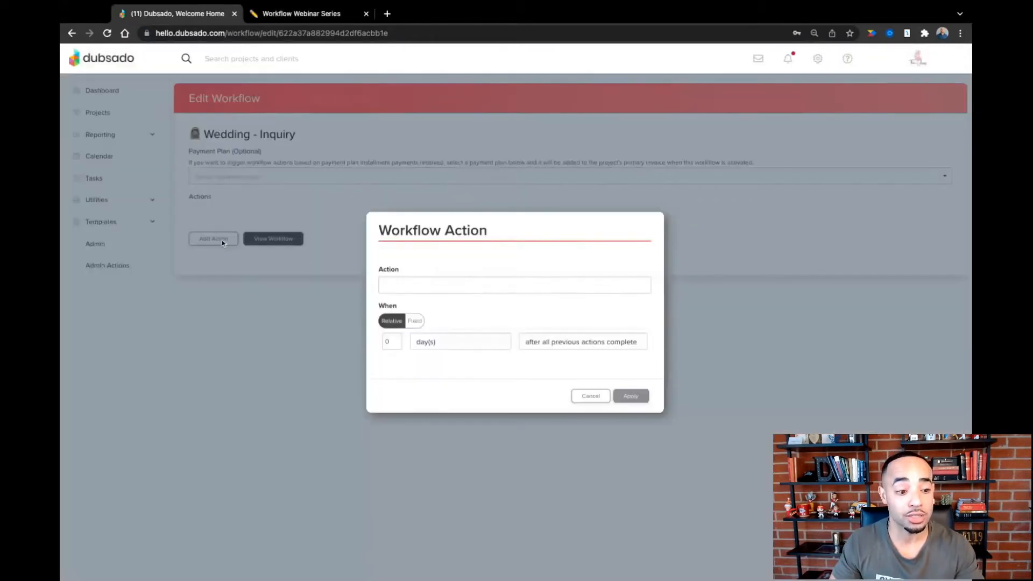
left_click(461, 286)
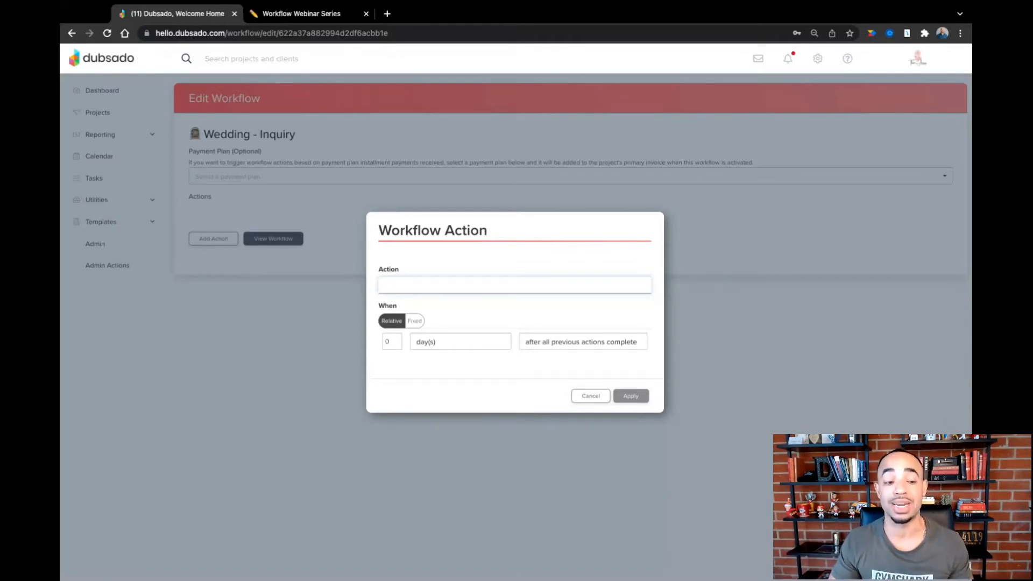
left_click(444, 353)
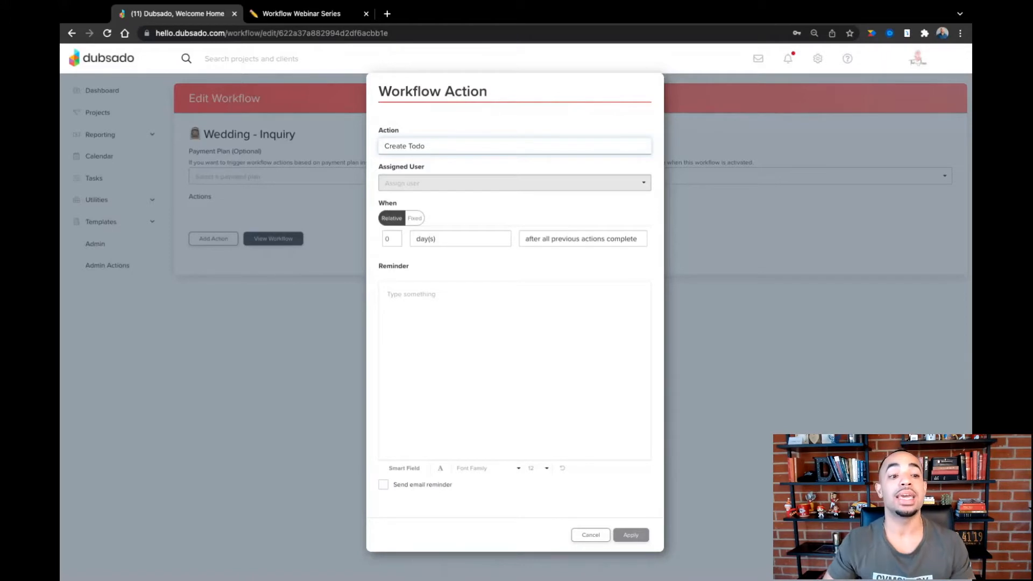
left_click(438, 183)
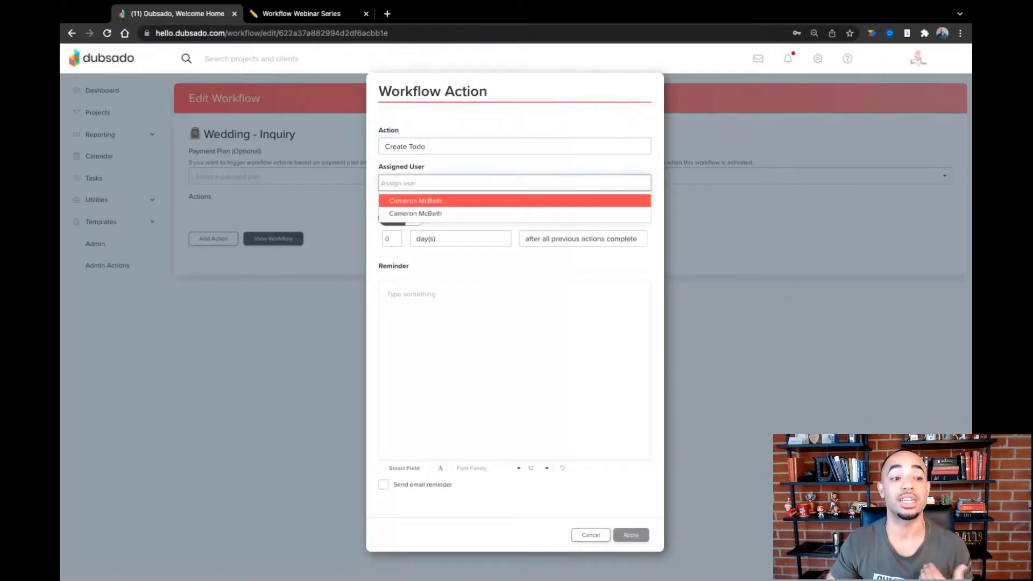
left_click(439, 201)
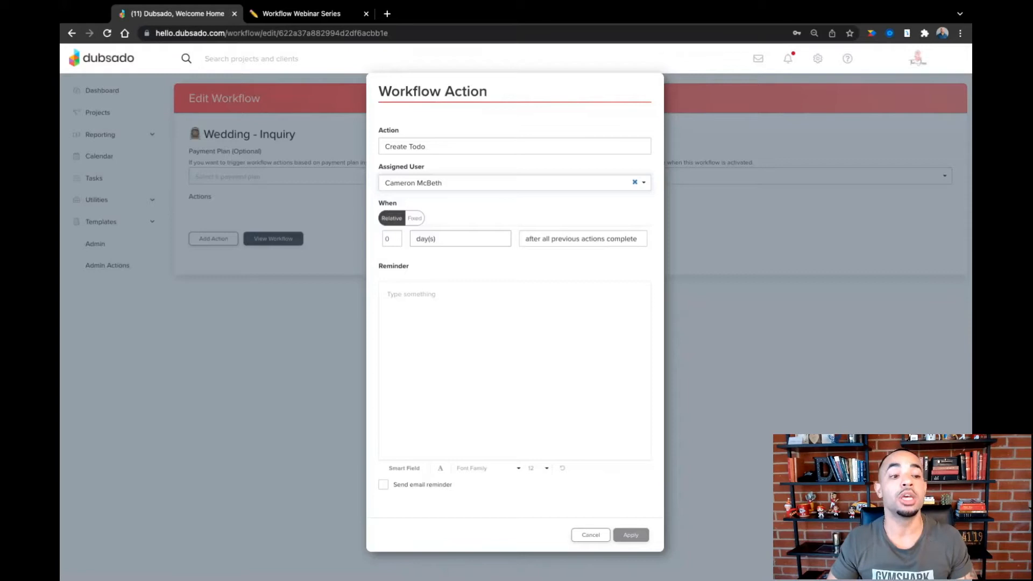
- Set the to-do's timing to 0 days after workflow started
left_click(395, 237)
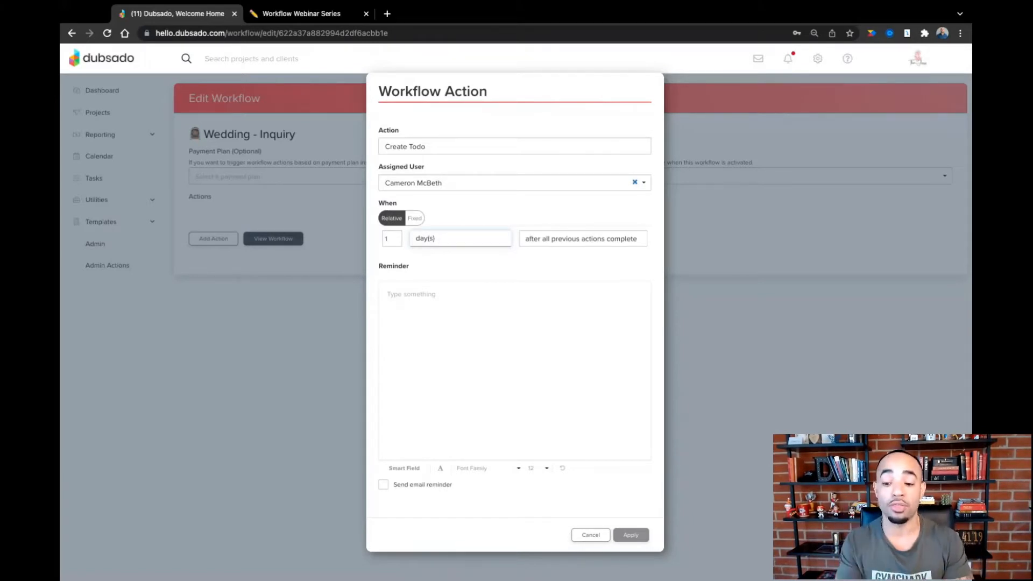
left_click(395, 241)
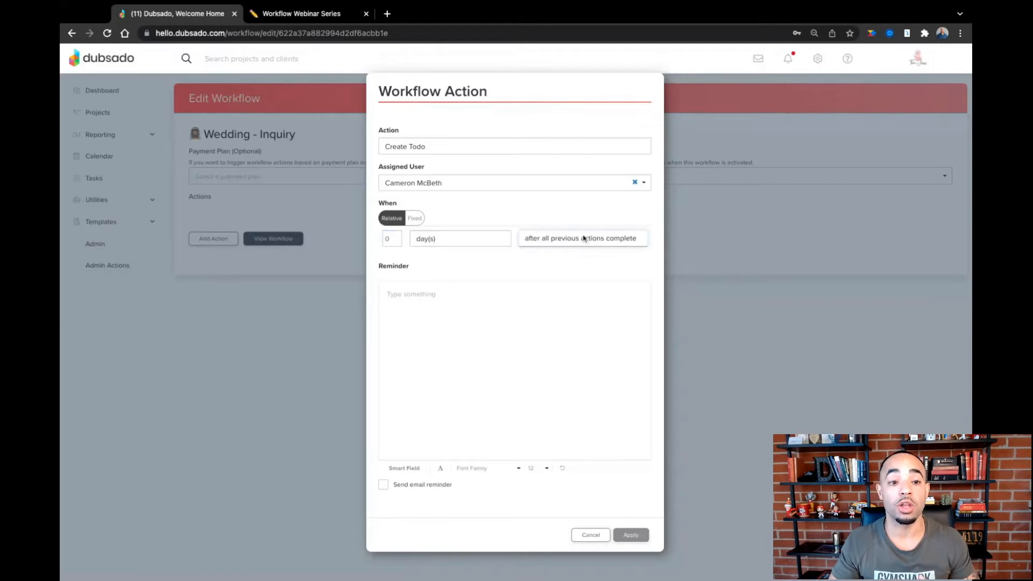
left_click(546, 241)
- Write the reminder "Review the lead capture form for" followed by the client's Full Name smart field
left_click(435, 295)
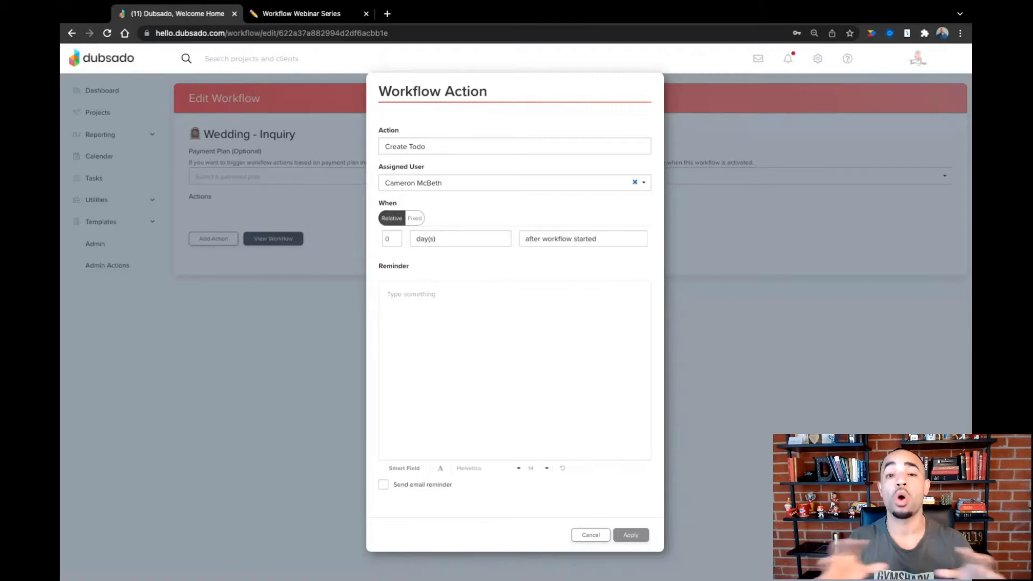
type("Review the lea")
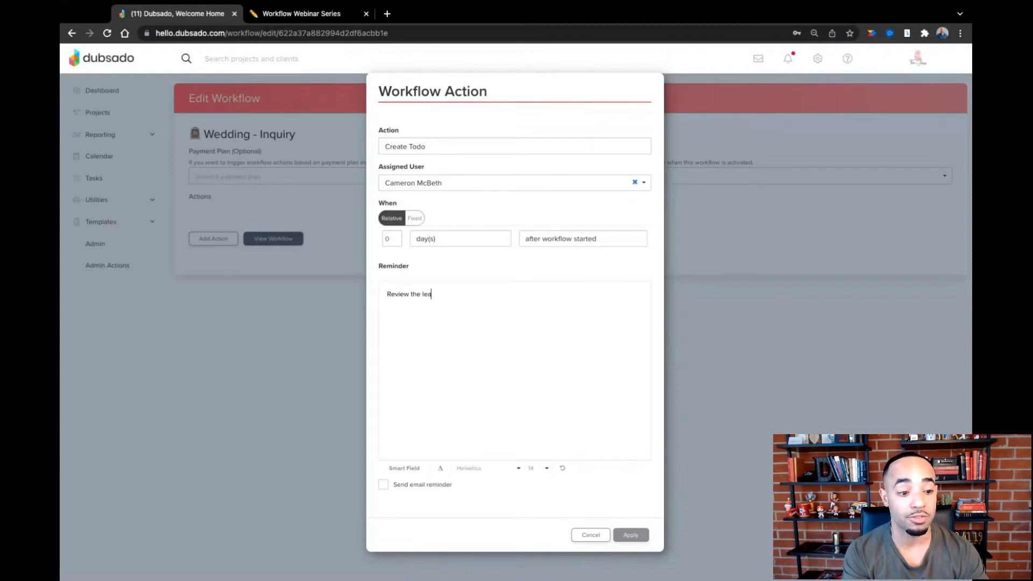
type("d capture form for")
left_click(404, 468)
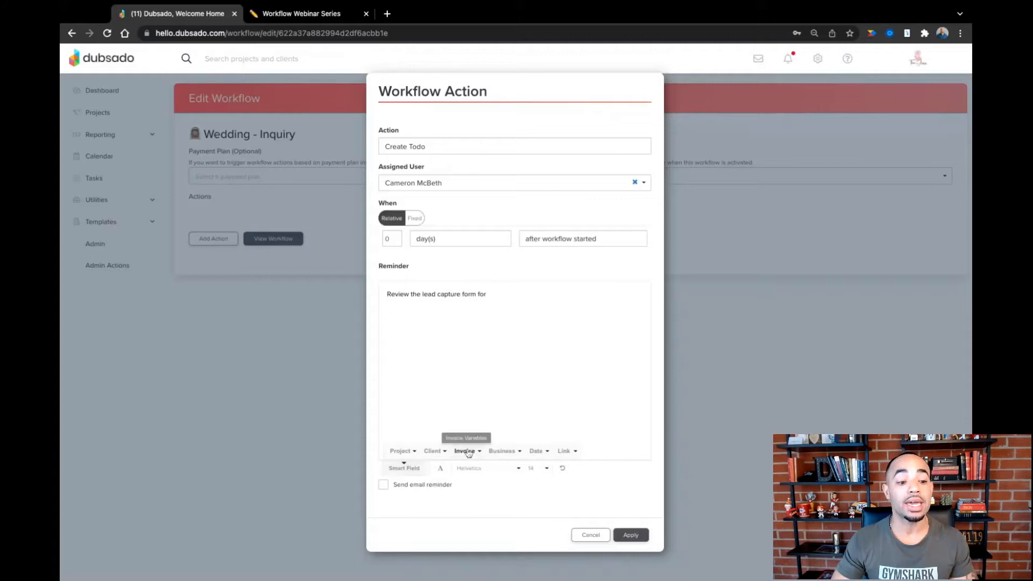
left_click(441, 452)
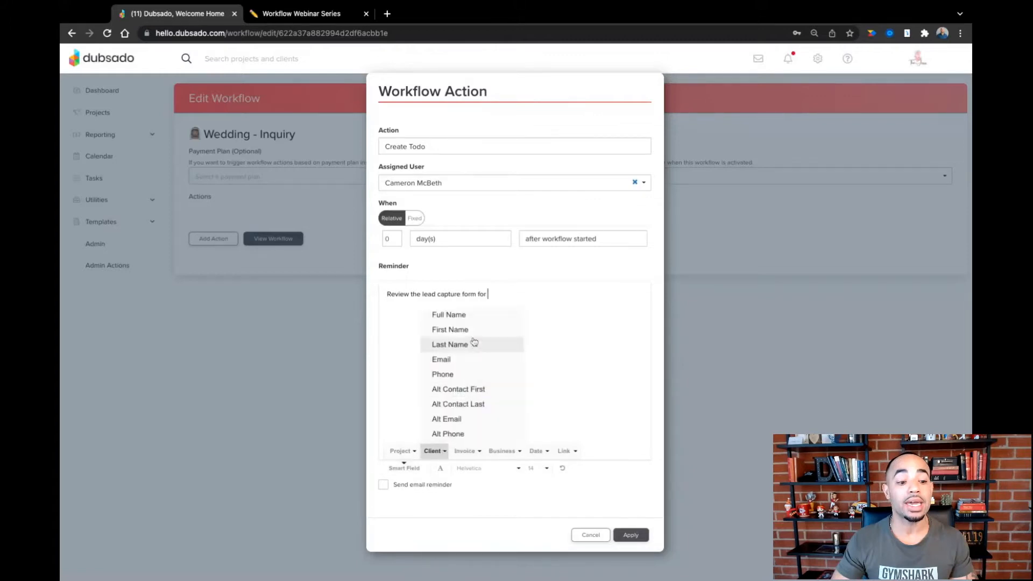
left_click(473, 317)
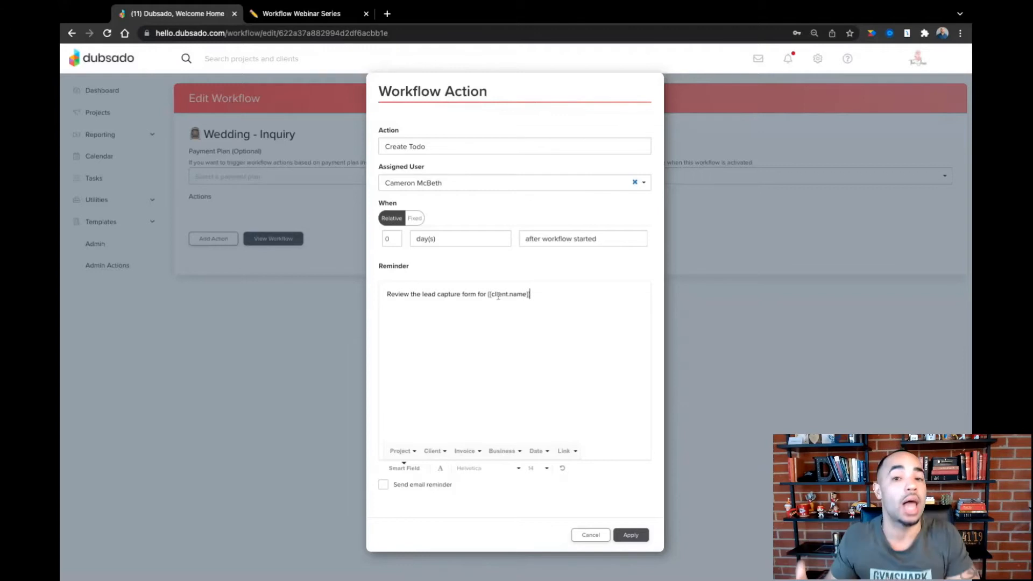
- Append a dash and the Project Start smart field to the reminder, and save the to-do with its email reminder enabled
left_click(560, 299)
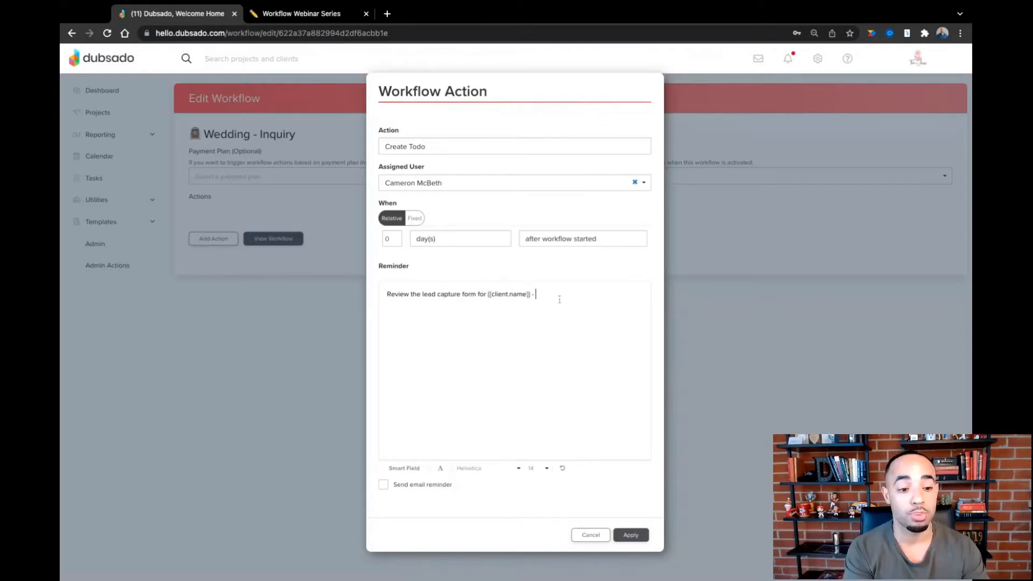
type("-")
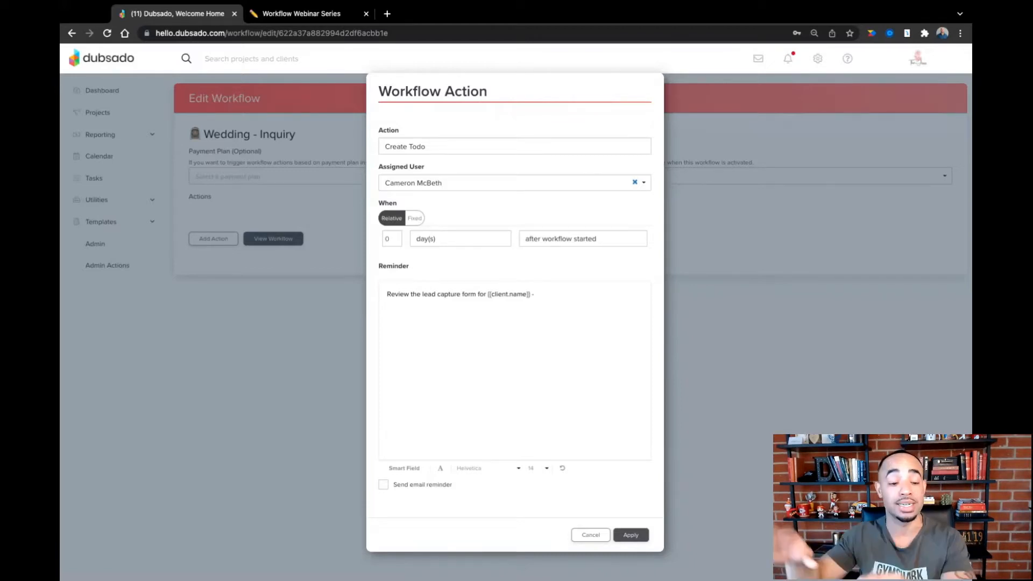
left_click(404, 468)
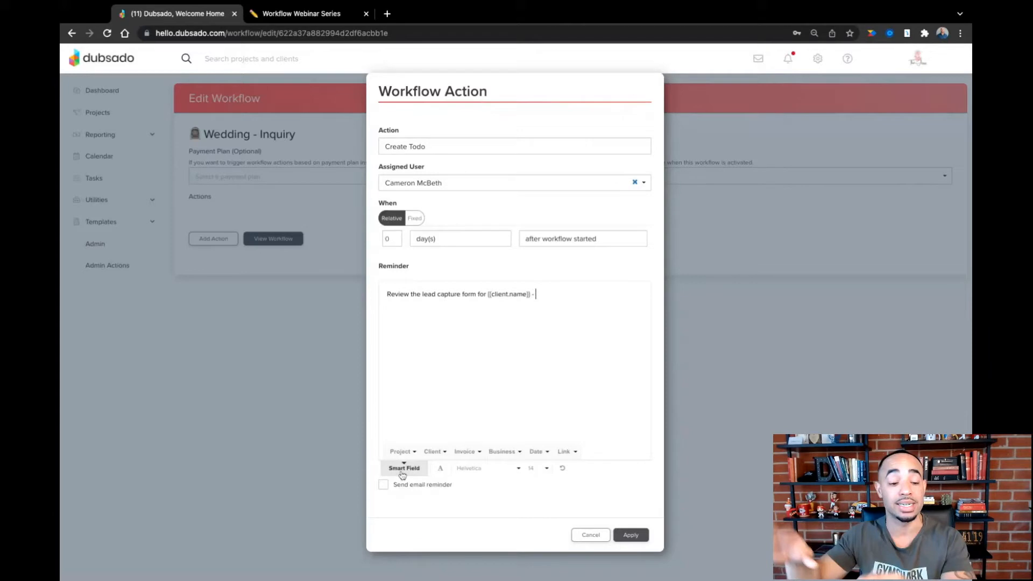
left_click(400, 452)
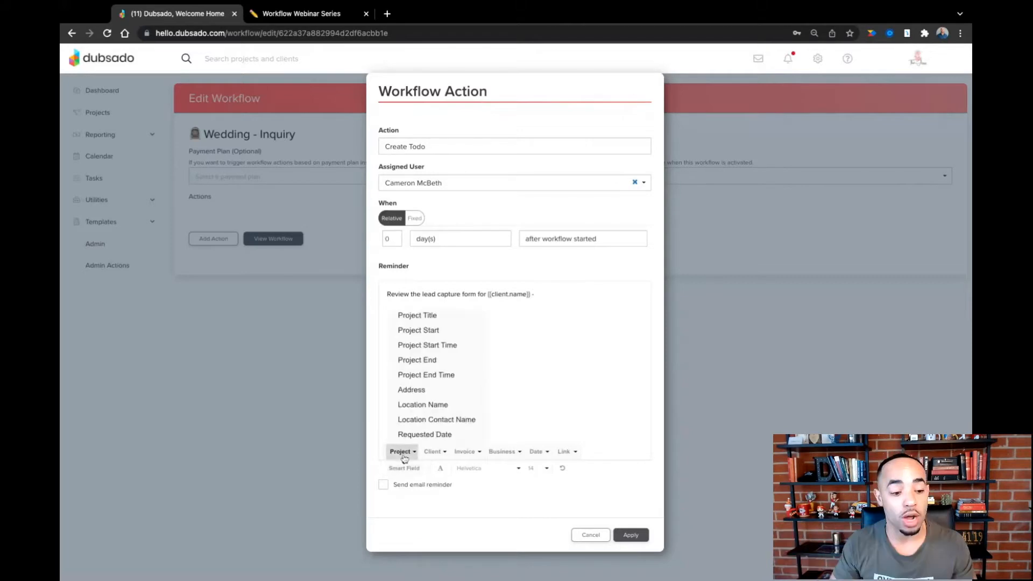
left_click(432, 330)
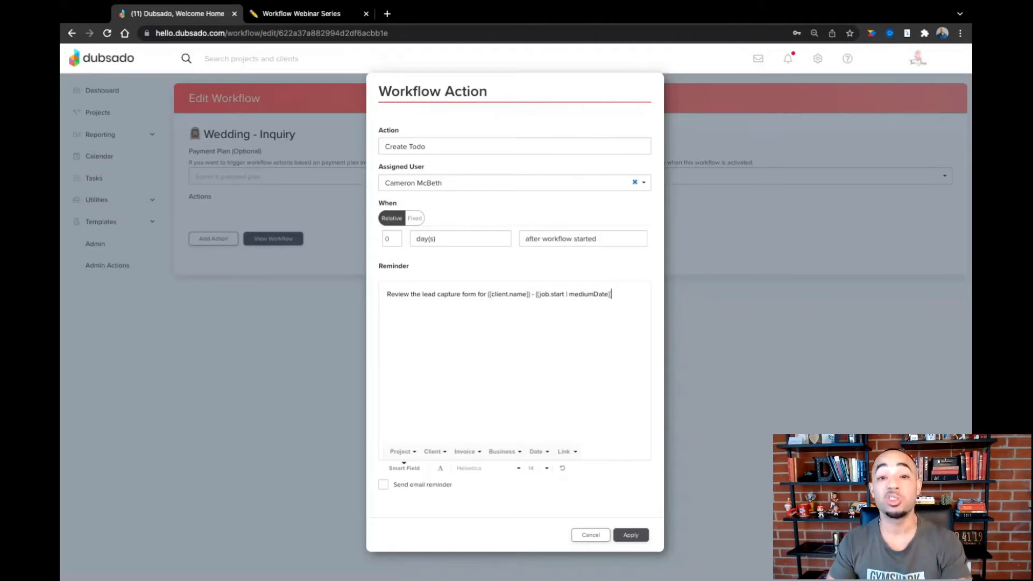
left_click(383, 484)
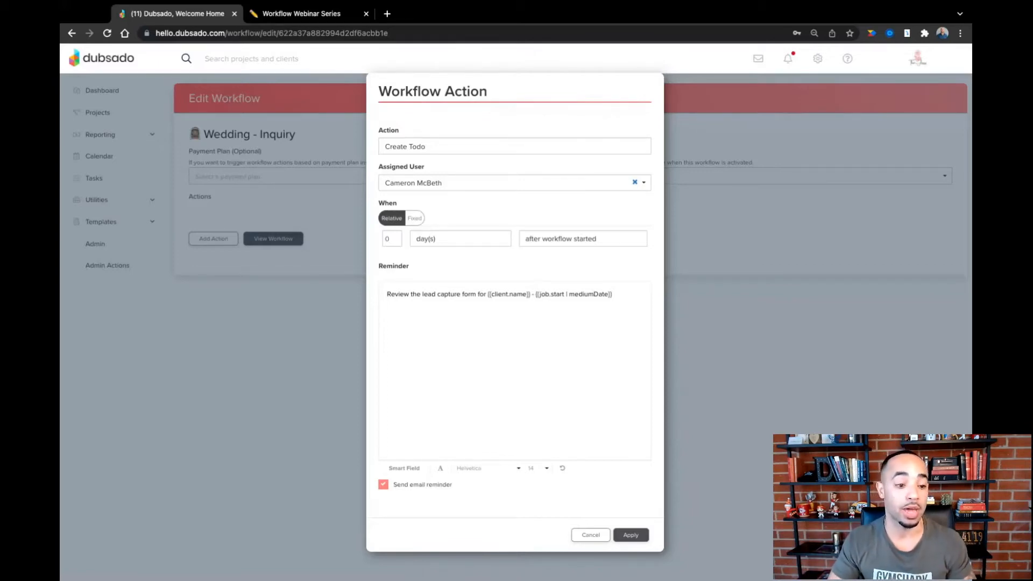
left_click(628, 537)
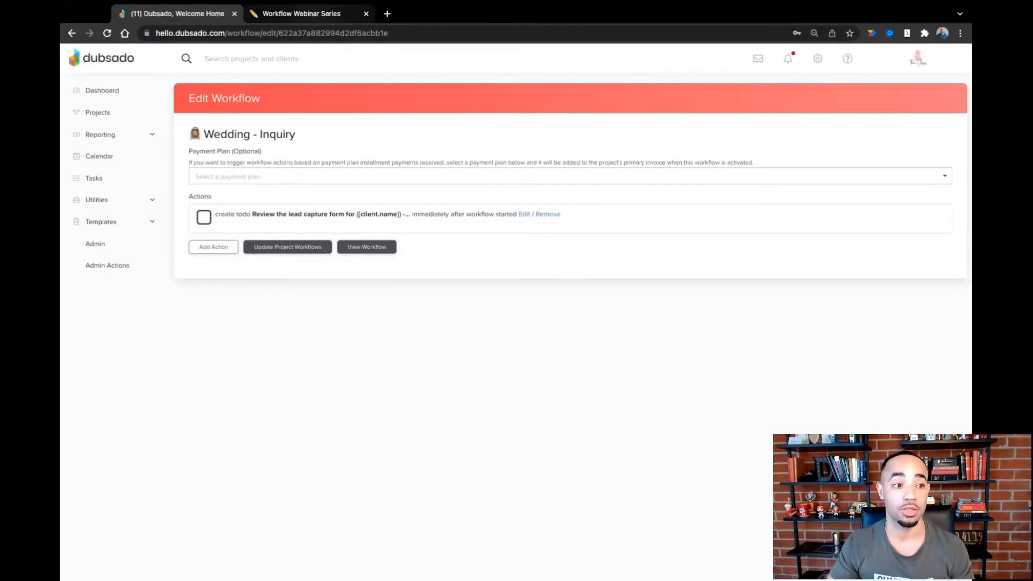
- Check the second inquiry step in Notion, and add a Send Appointment Scheduler action in Dubsado that requires approval before completing
key("ctrl+Tab")
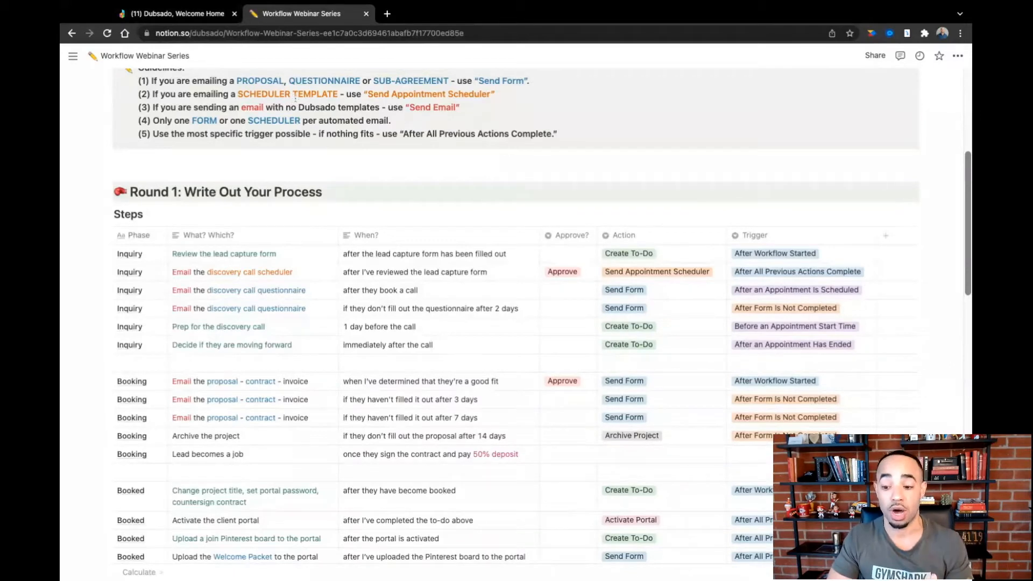
left_click(213, 13)
left_click(213, 247)
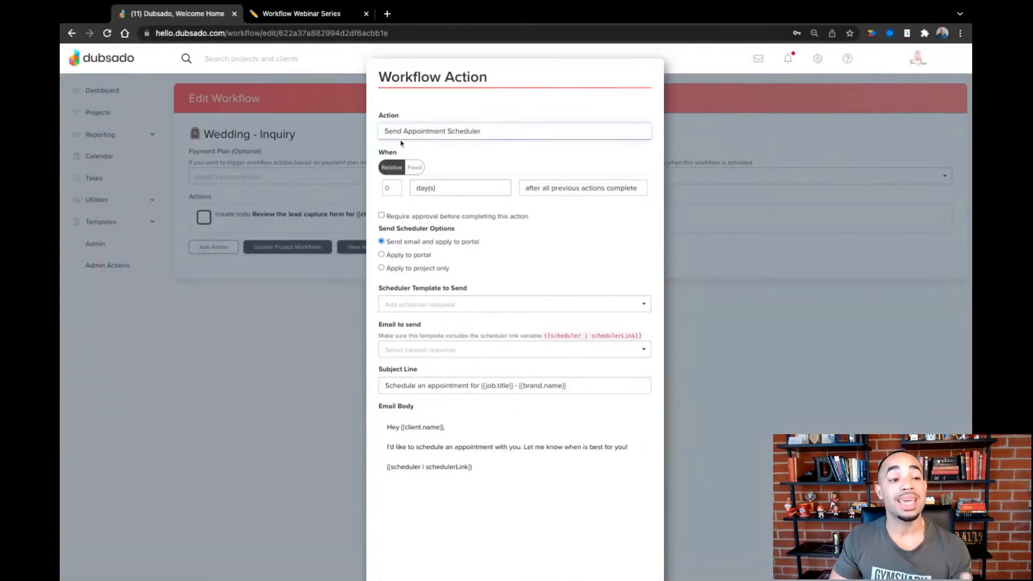
left_click(287, 12)
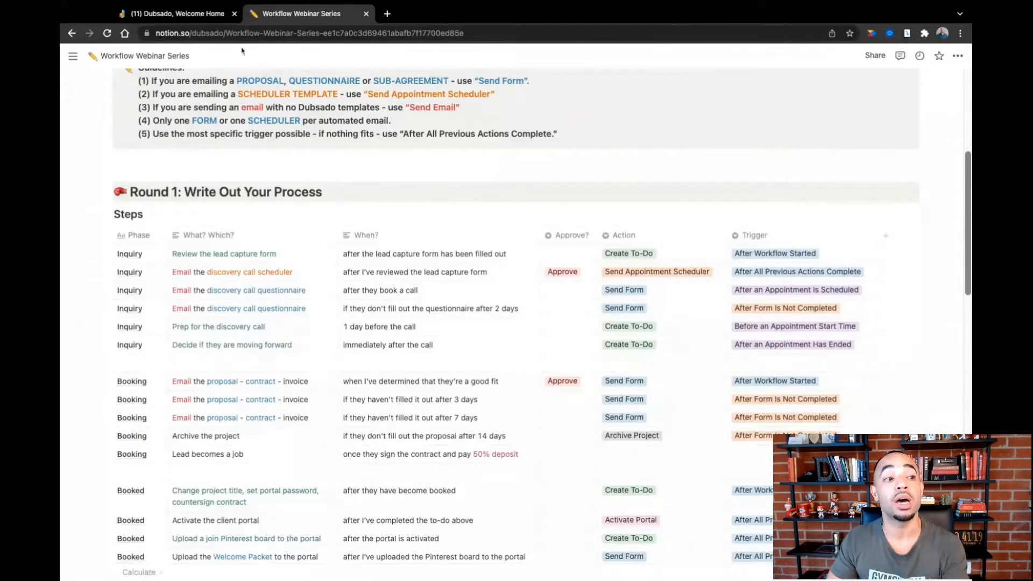
left_click(209, 15)
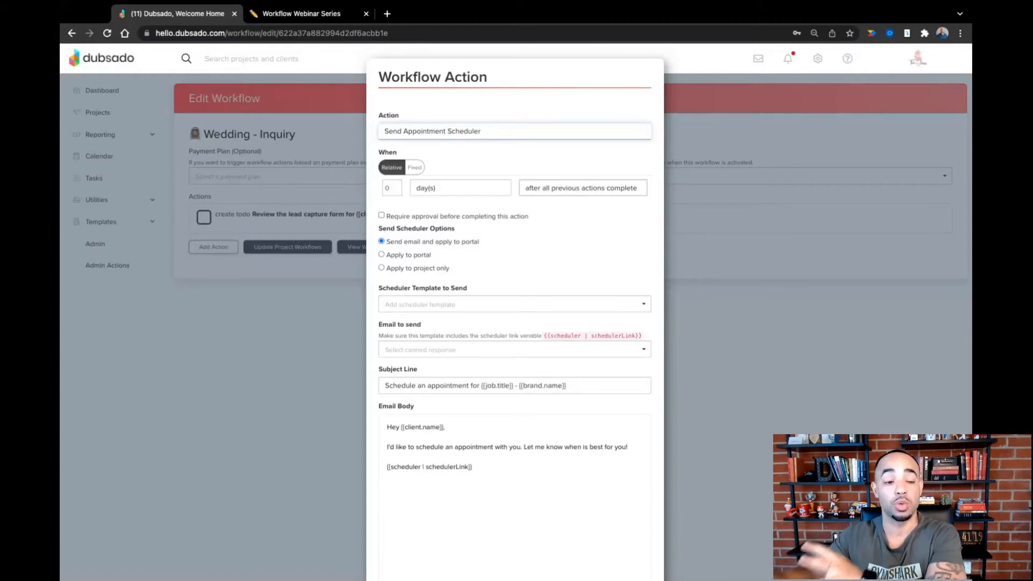
left_click(381, 215)
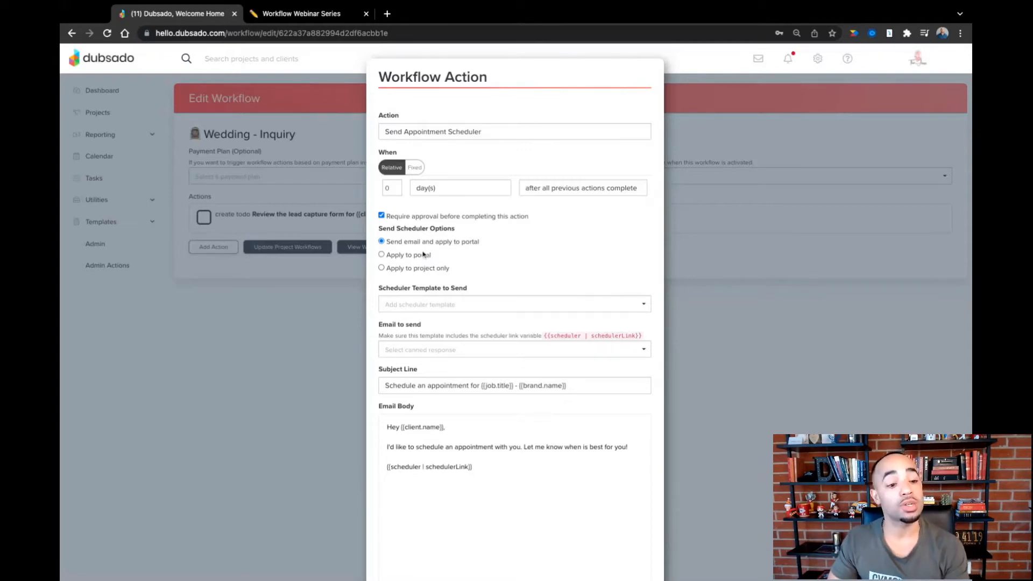
- Have the action send an email and apply to the portal, using the 30 Min. Consultation scheduler template
left_click(381, 256)
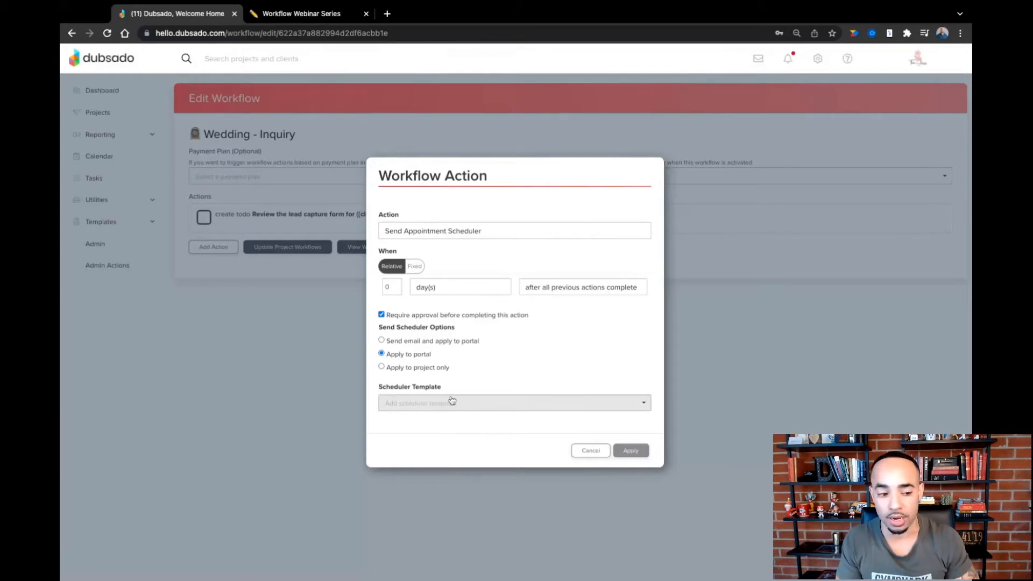
left_click(382, 340)
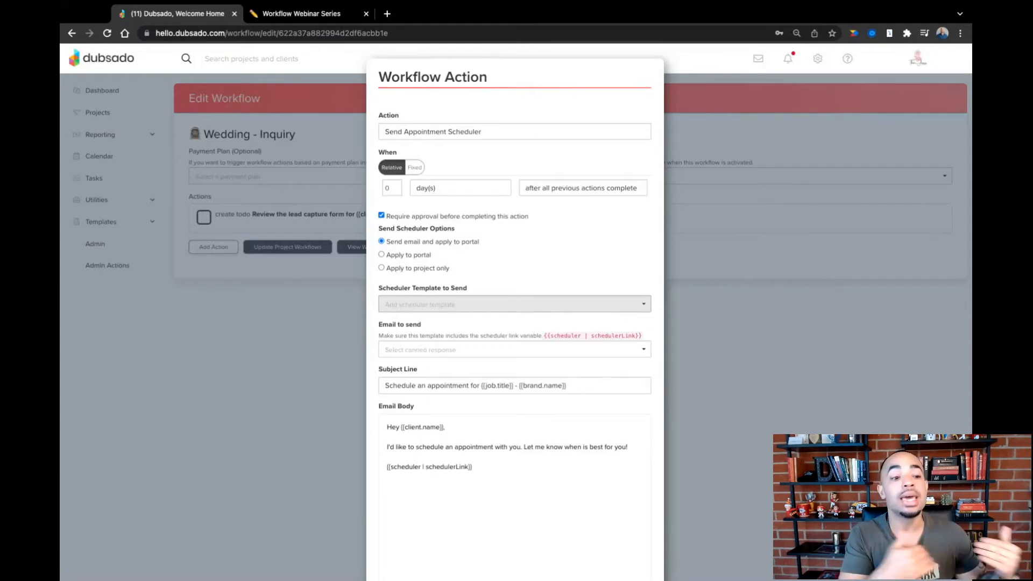
left_click(458, 304)
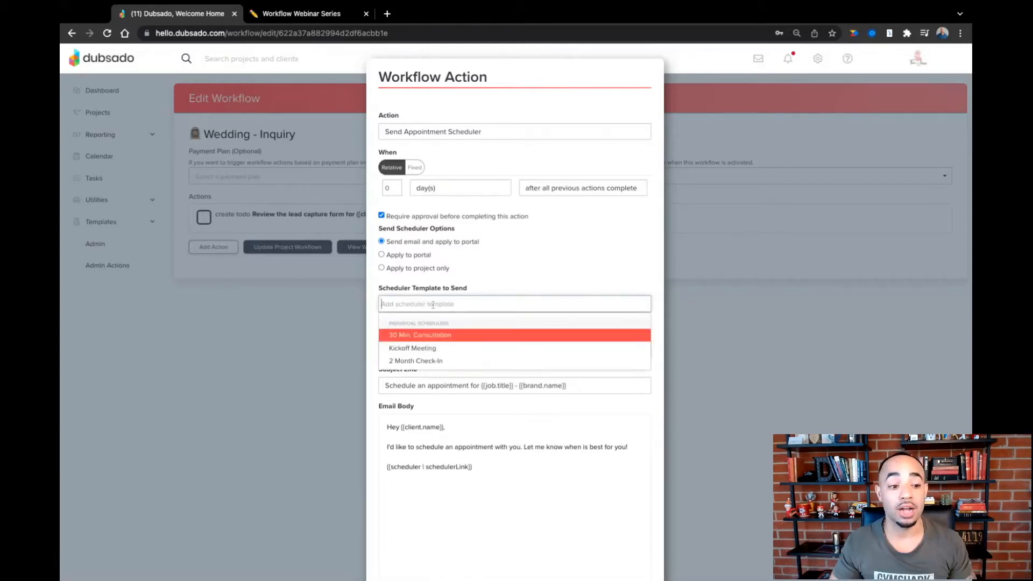
left_click(449, 335)
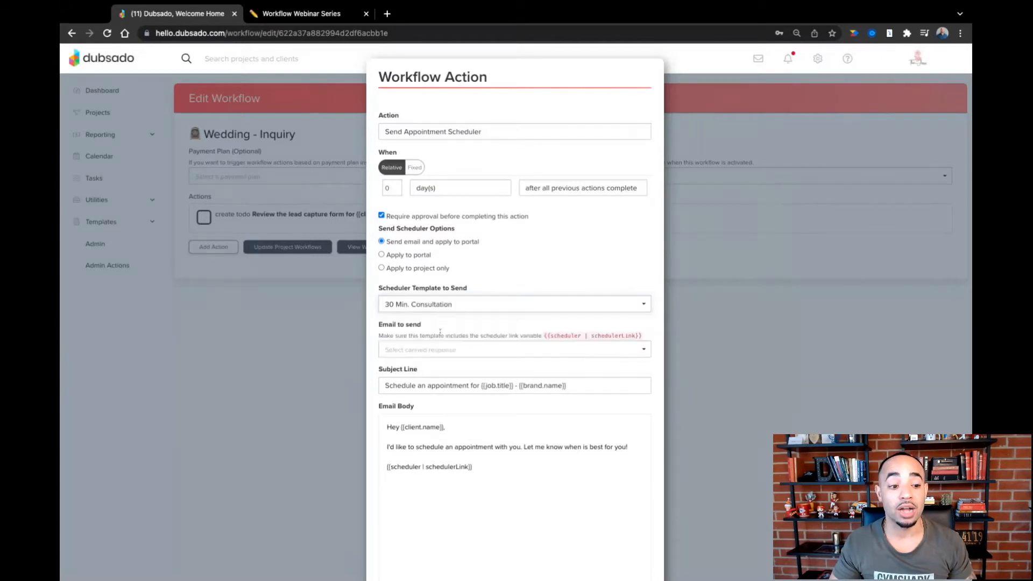
- Choose the "Wedding - 30 Min. Consultation Invitation" canned email for the scheduler and apply the action to the workflow
left_click(440, 346)
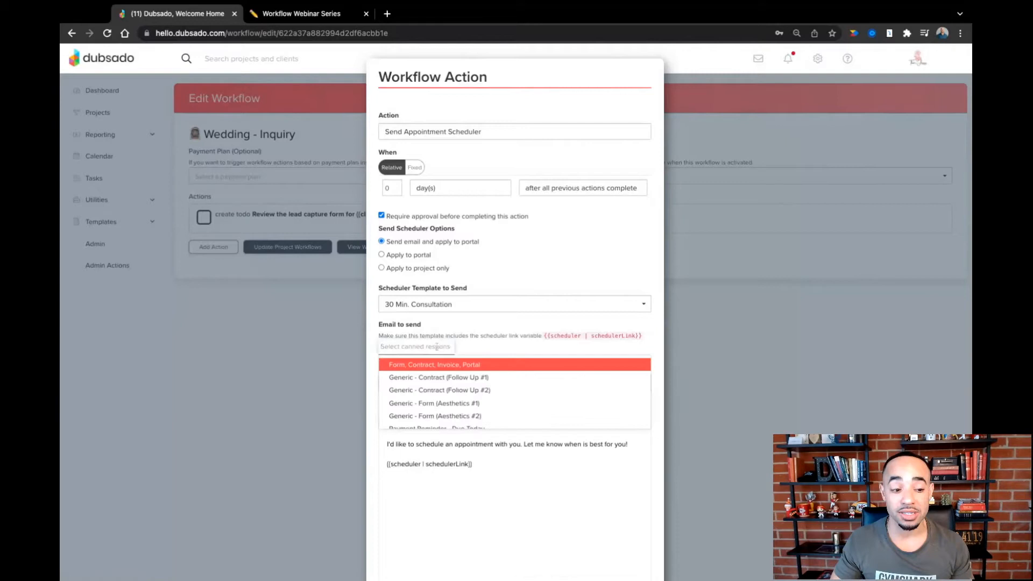
scroll(447, 381, "down", 2)
scroll(447, 381, "down", 5)
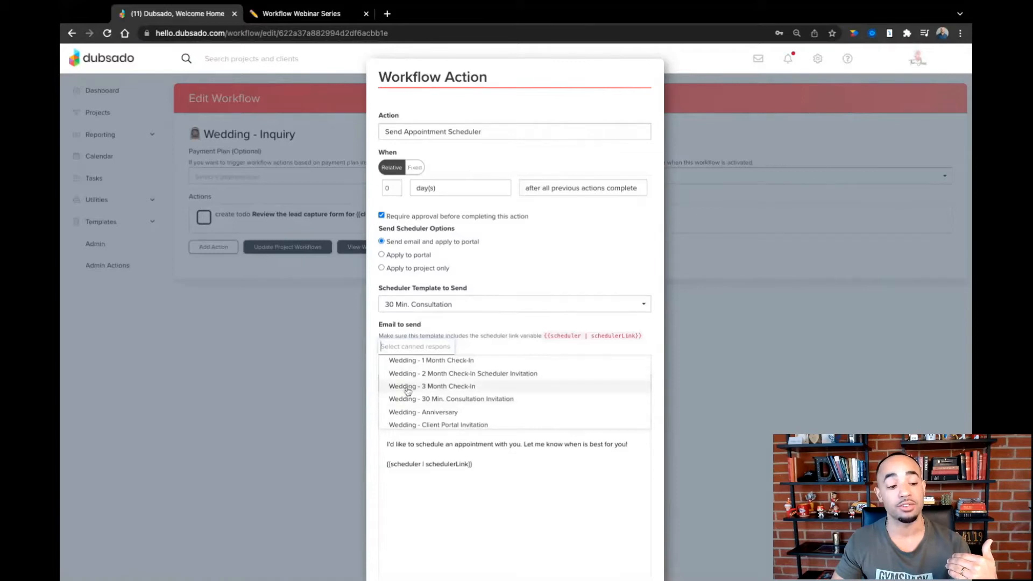
left_click(461, 399)
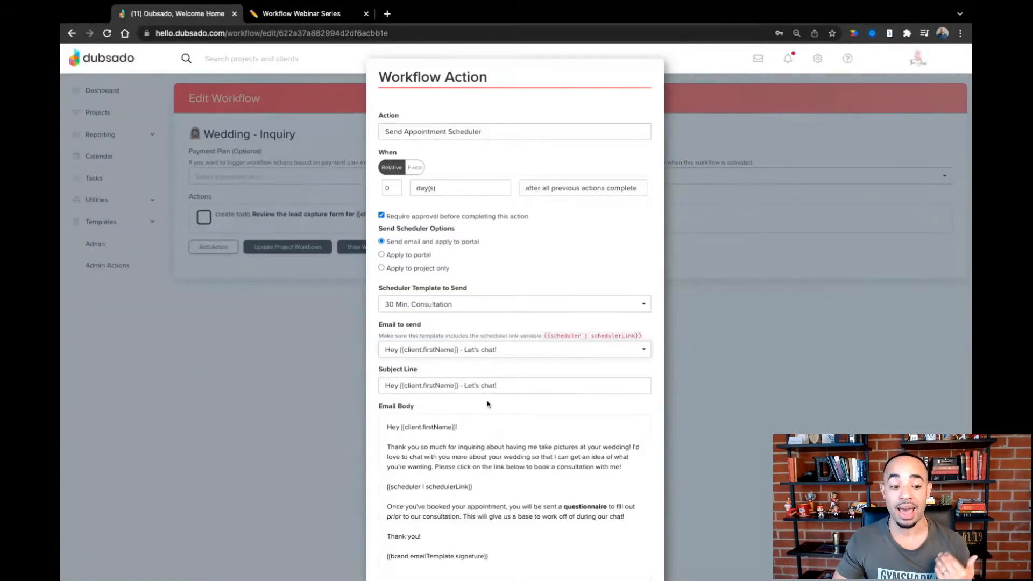
scroll(487, 400, "down", 3)
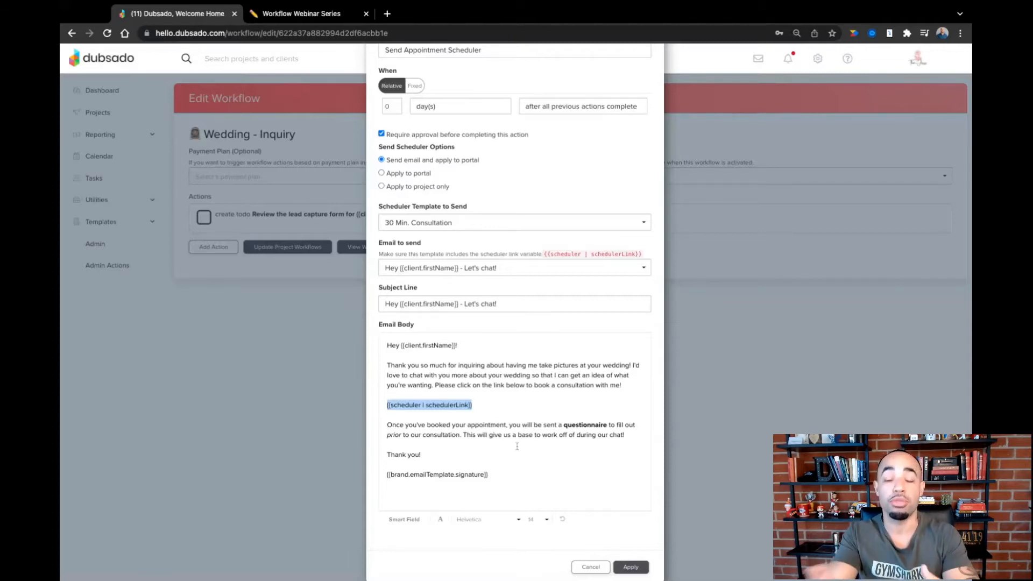
left_click(638, 566)
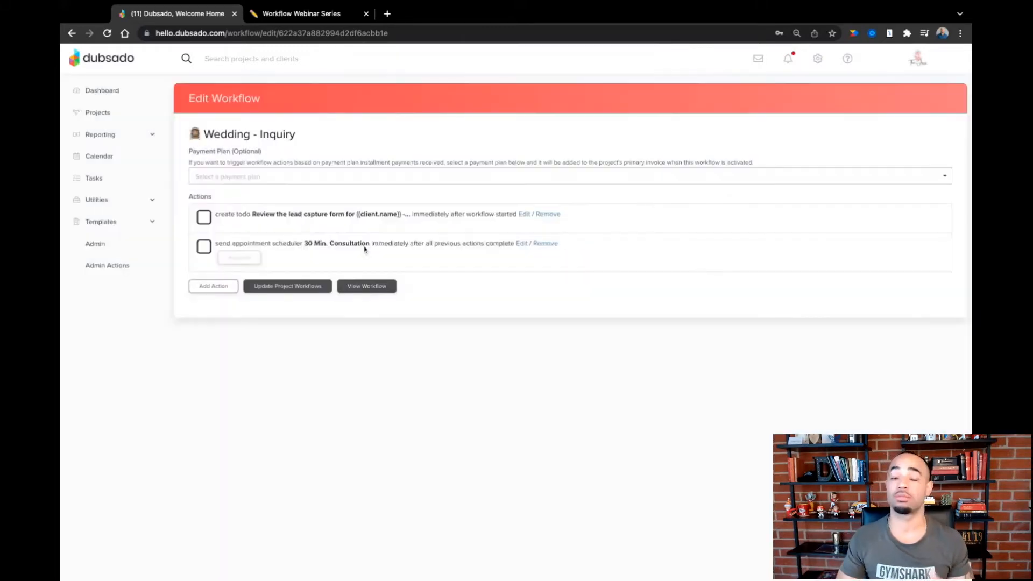
- Check the third inquiry step in Notion, and add a Send Form action to the Wedding - Inquiry workflow in Dubsado
left_click(289, 18)
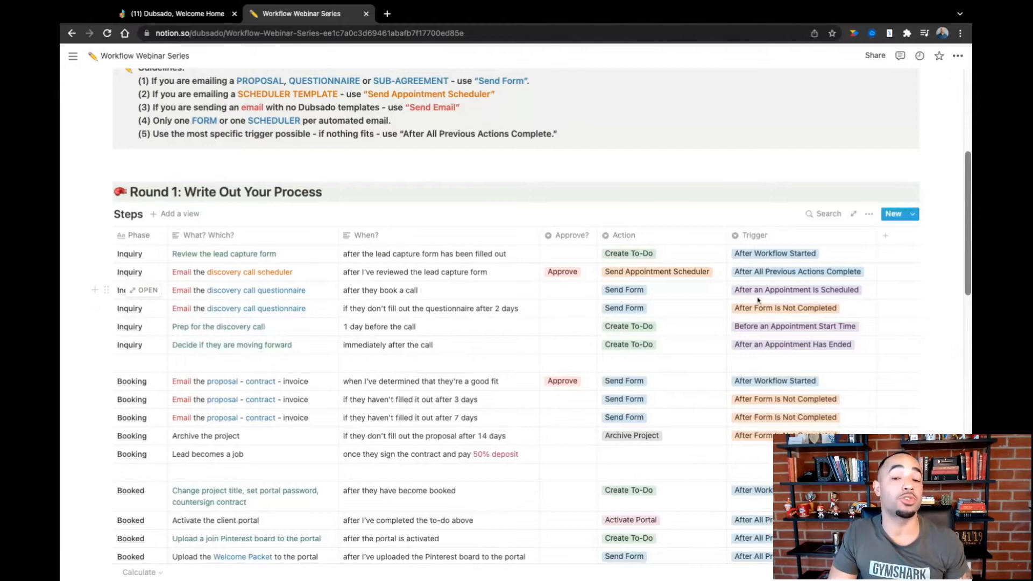
left_click(212, 17)
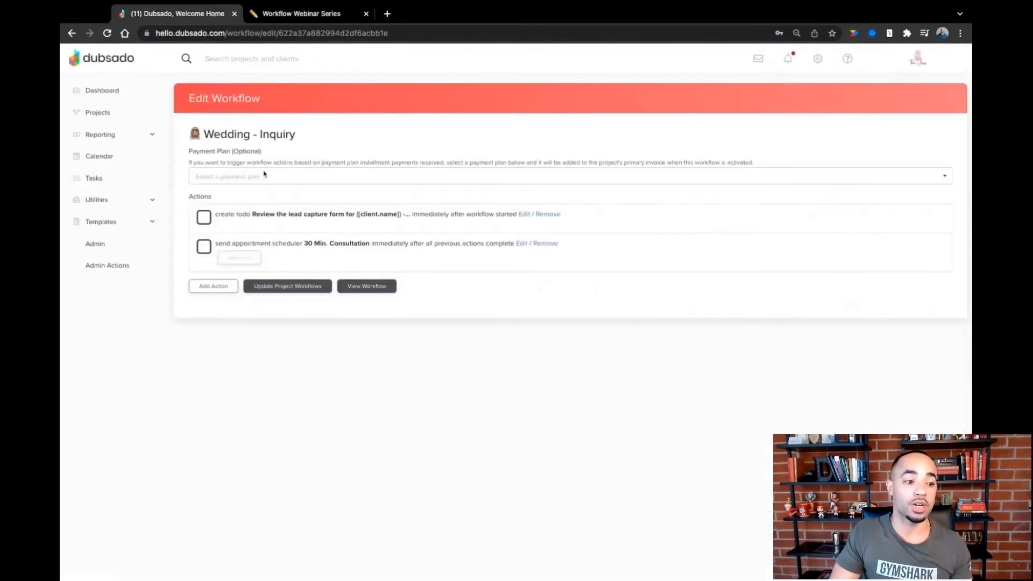
left_click(215, 286)
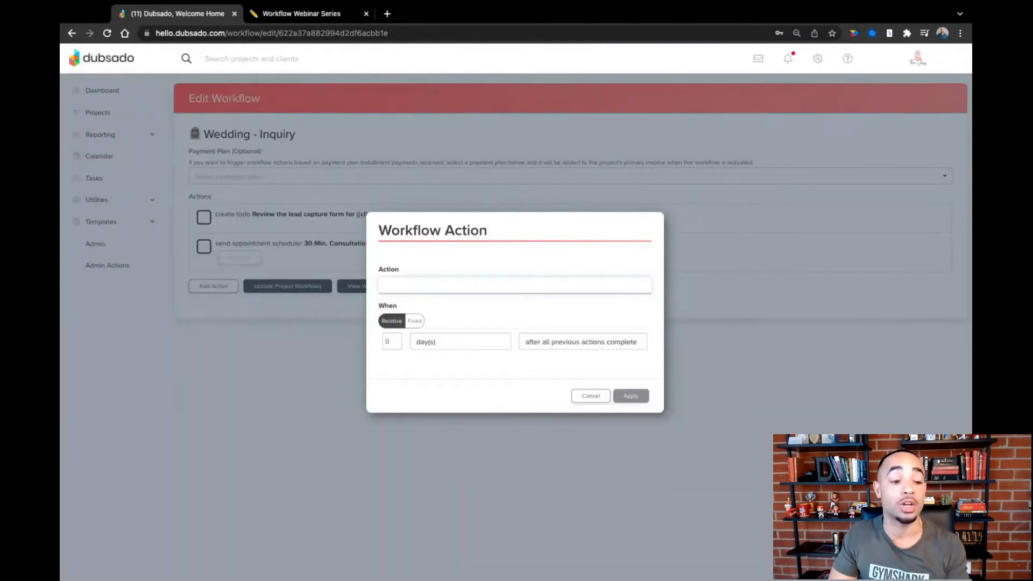
left_click(421, 253)
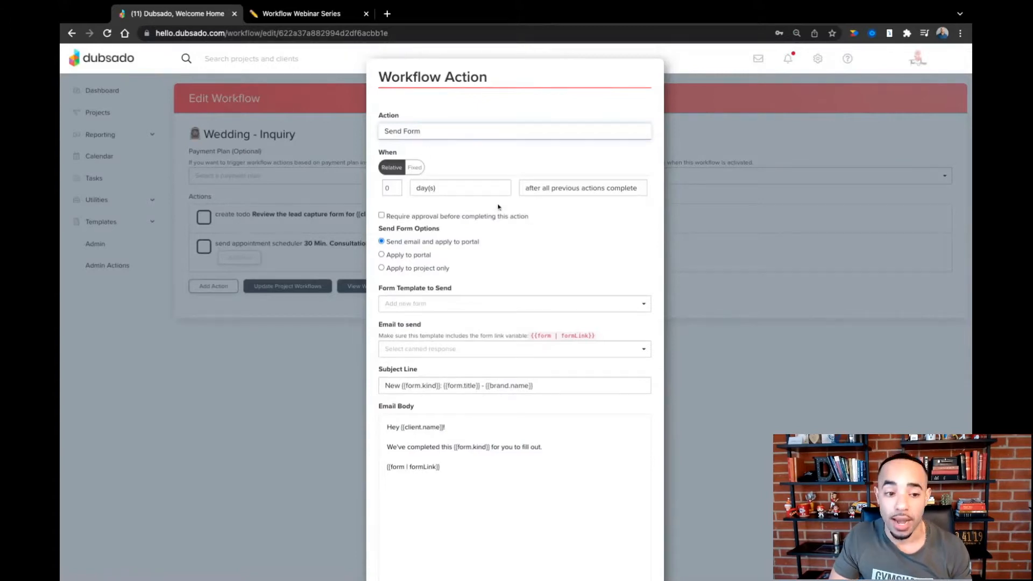
- Set the action to run 0 days after an appointment is scheduled, watching the 30 Min. Consultation scheduler
left_click(594, 191)
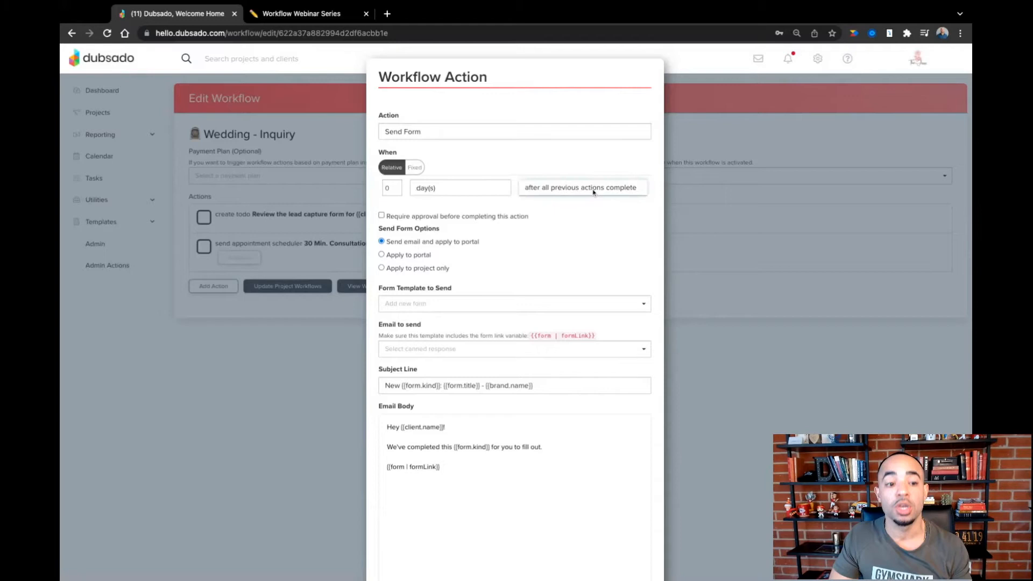
left_click(595, 192)
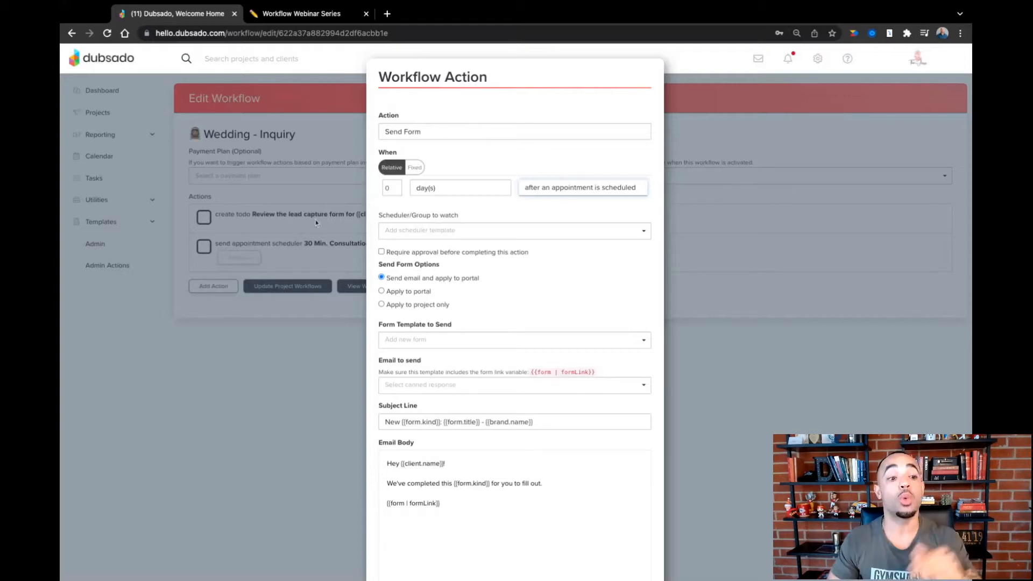
left_click(495, 230)
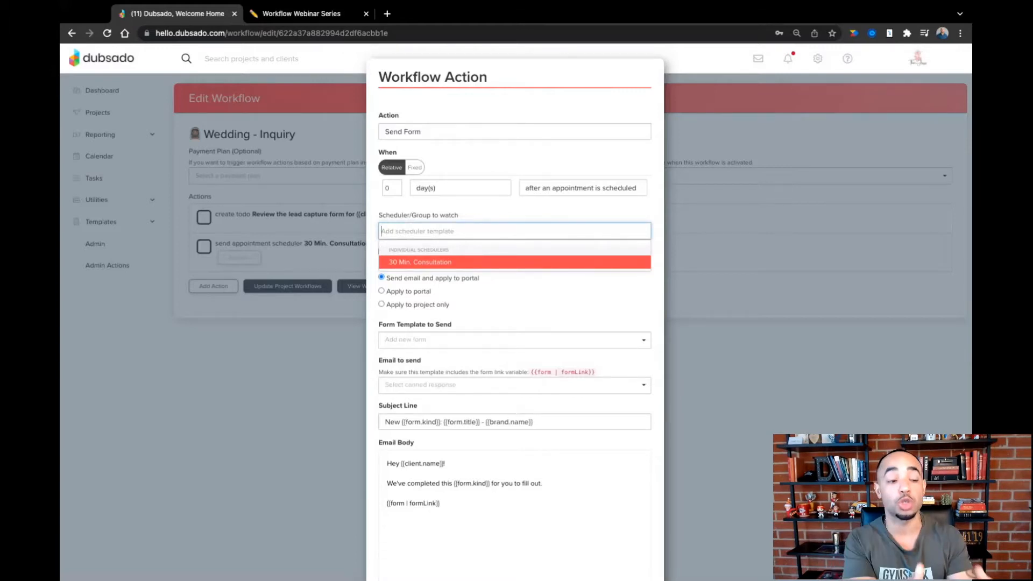
left_click(451, 262)
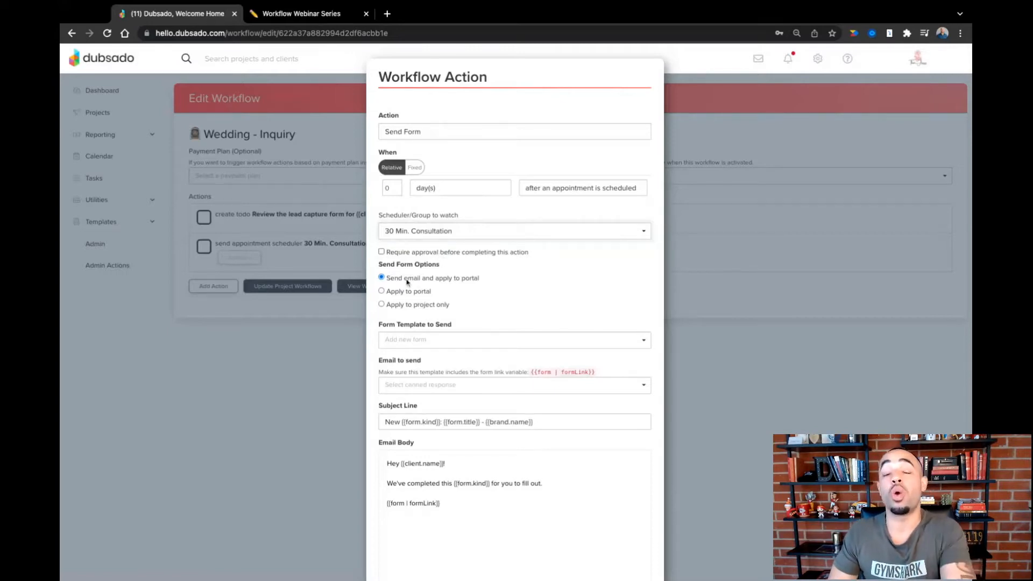
- Send the Wedding Pre-Consultation Questionnaire form with the "Wedding - Pre-Consultation Questionnaire" canned email
left_click(427, 343)
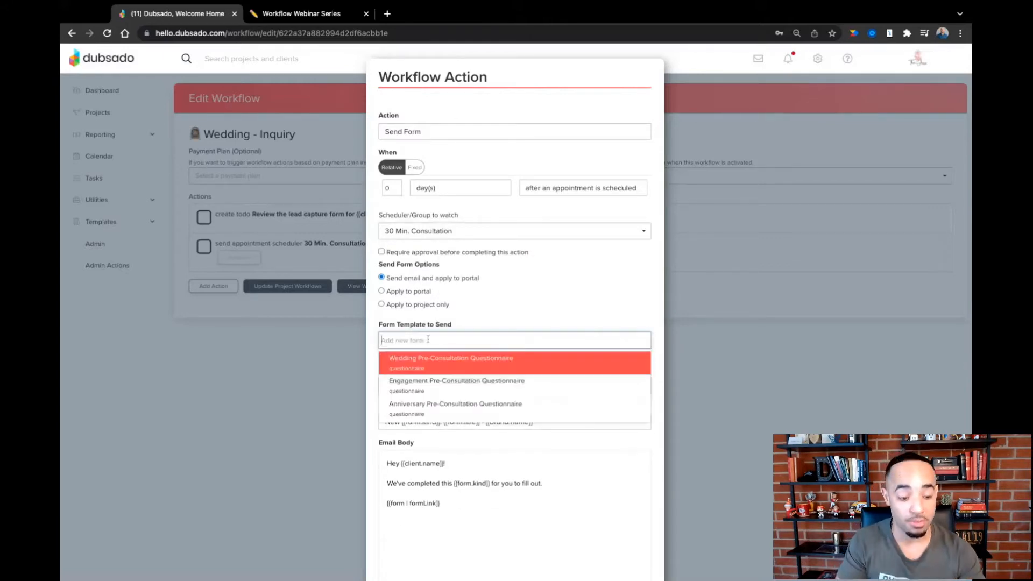
type("wedding")
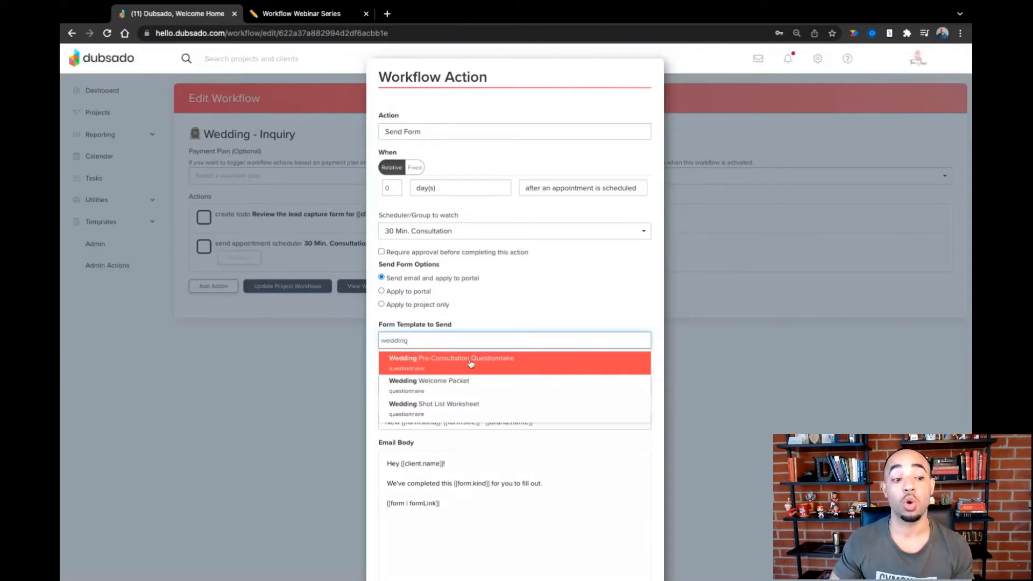
left_click(471, 363)
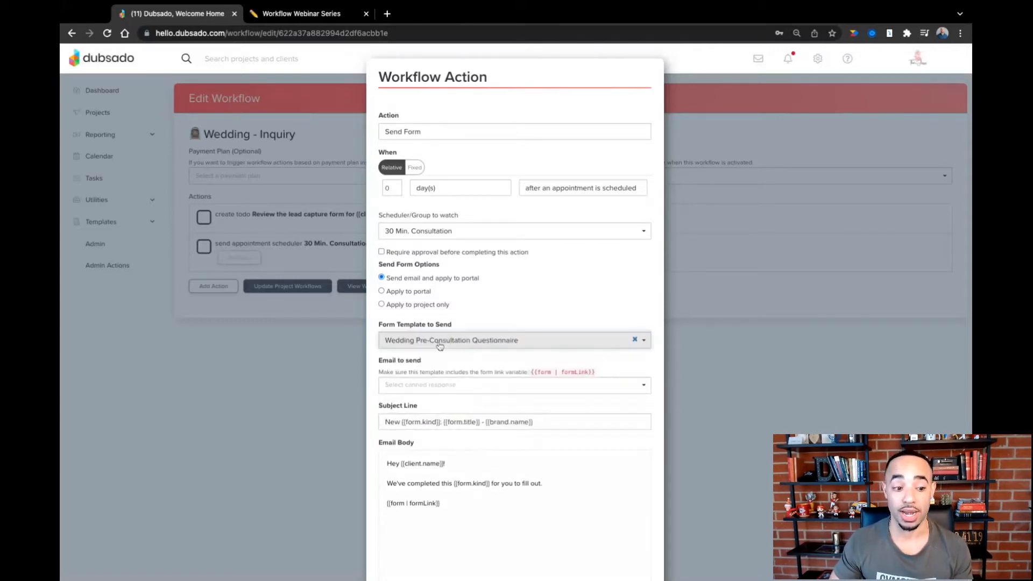
left_click(451, 392)
scroll(455, 440, "down", 5)
scroll(454, 440, "down", 1)
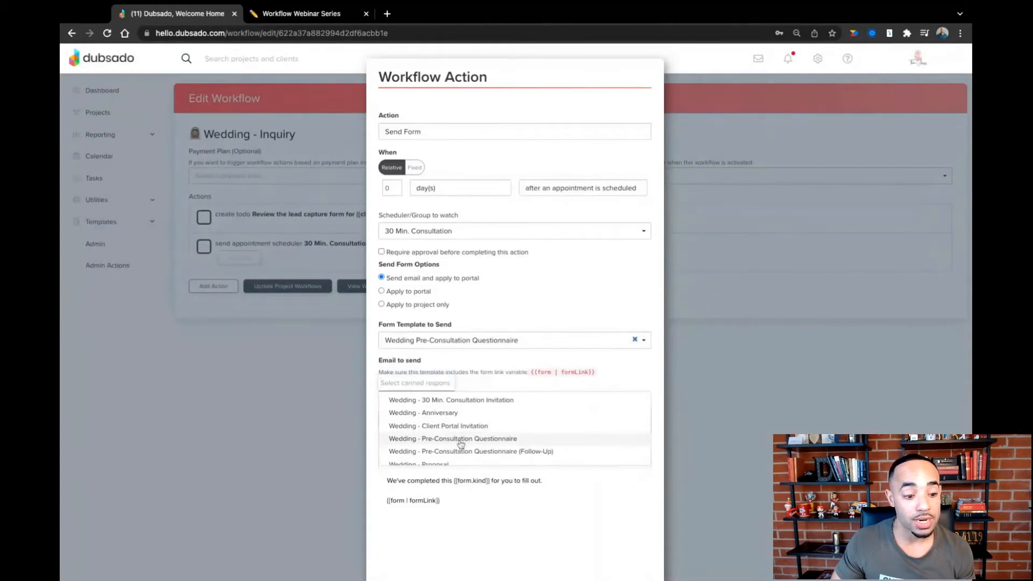
left_click(447, 443)
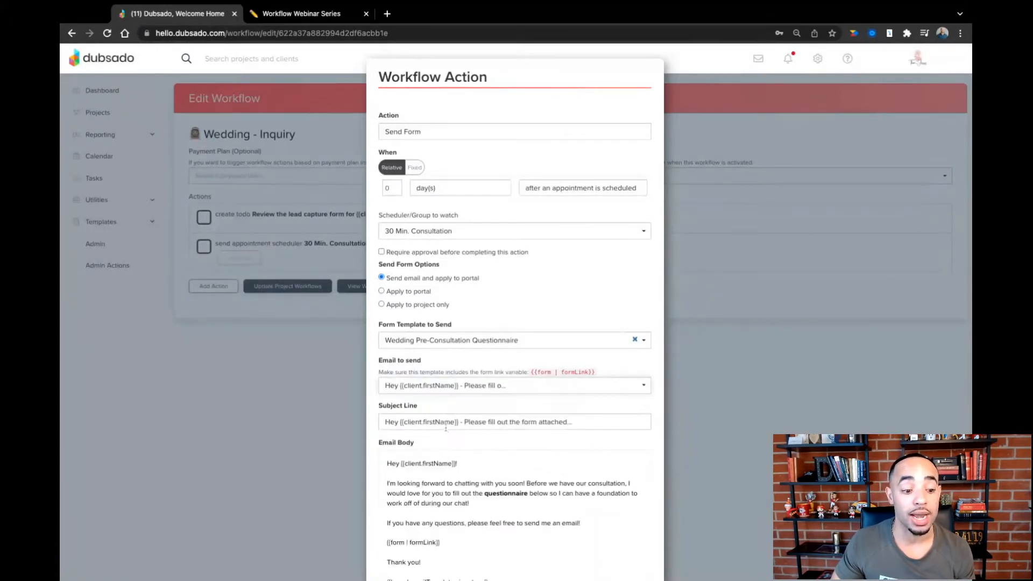
- Check the form link smart field in the email body, and apply the Send Form action to the workflow
scroll(445, 429, "down", 3)
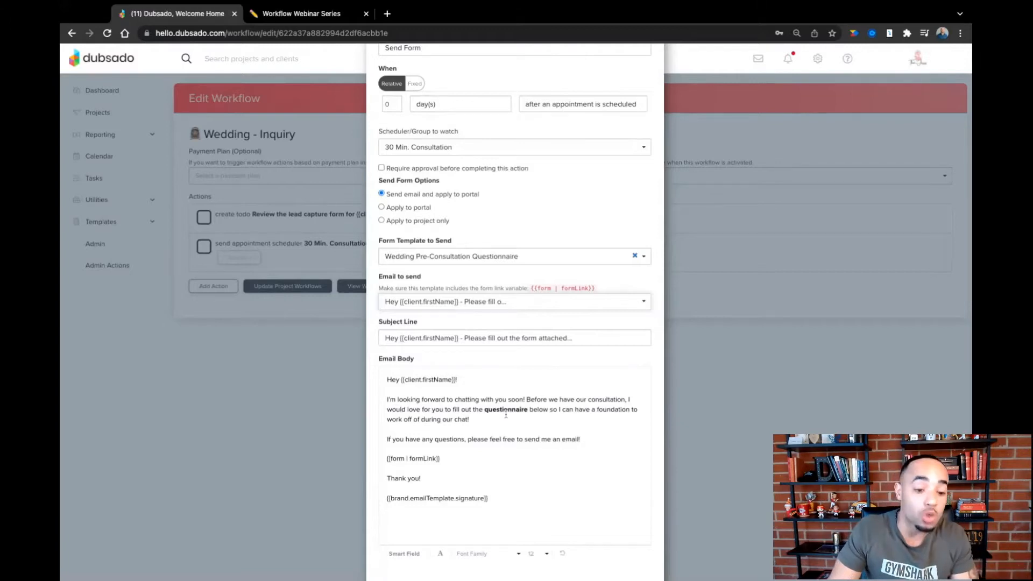
scroll(472, 429, "down", 1)
scroll(473, 429, "down", 2)
triple_click(447, 429)
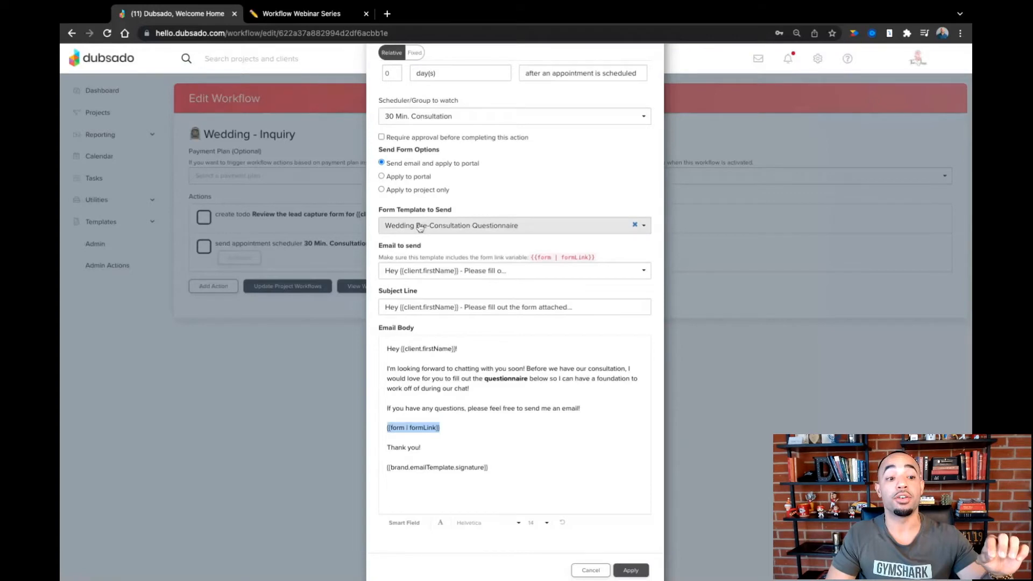
key("Right")
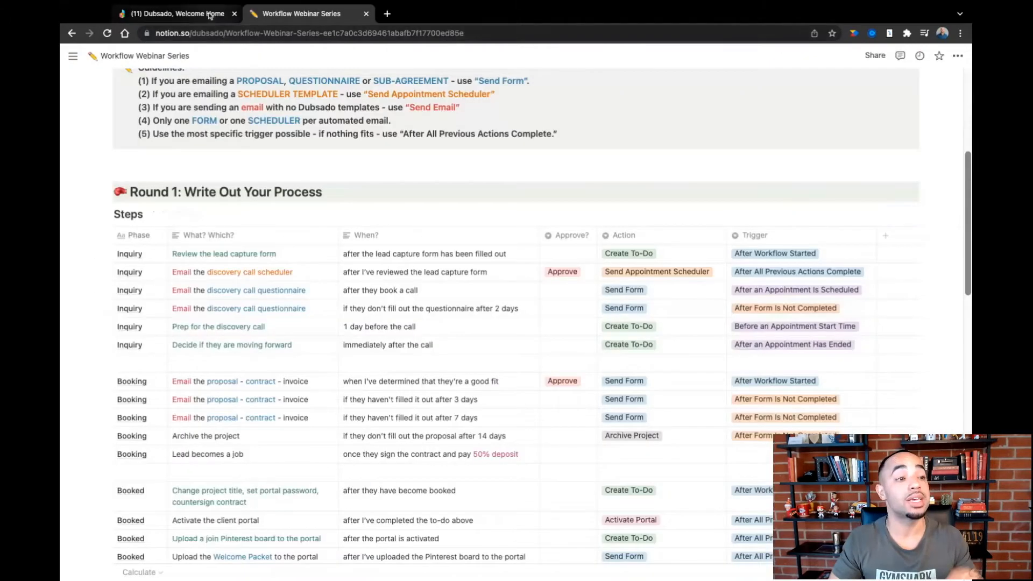
- Add another Send Form action in Dubsado and check the questionnaire follow-up timing in Notion
left_click(209, 15)
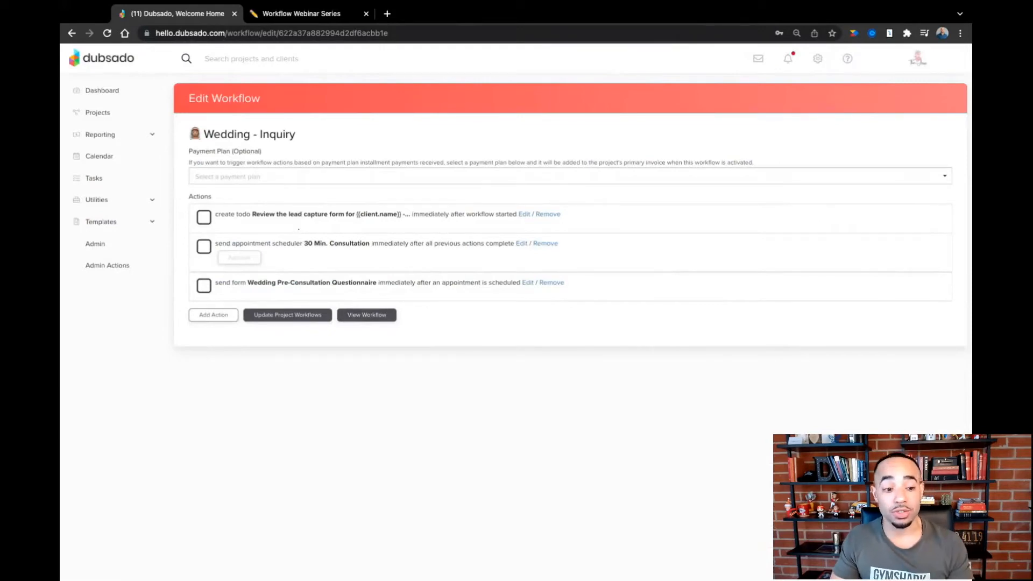
left_click(222, 320)
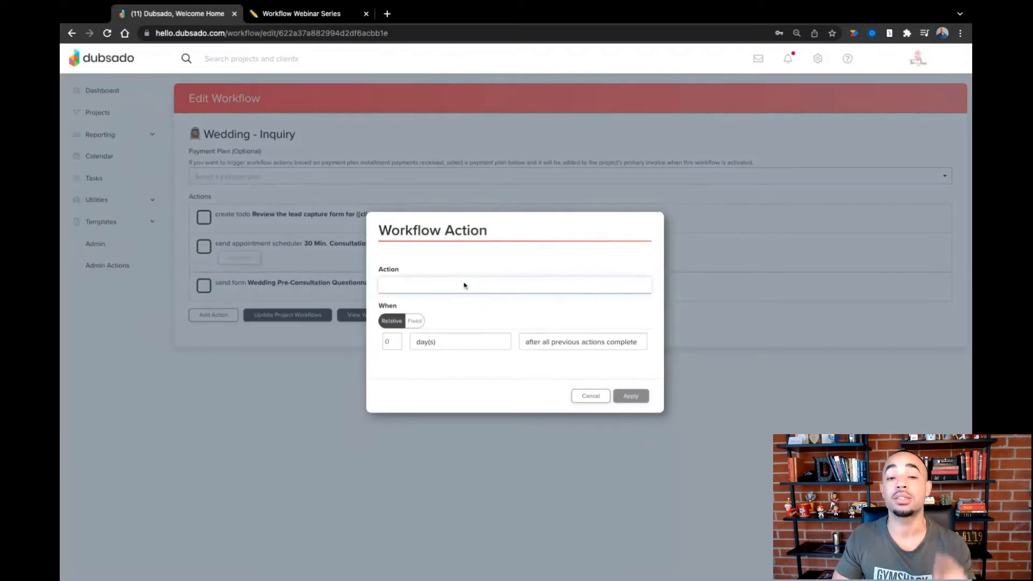
left_click(466, 334)
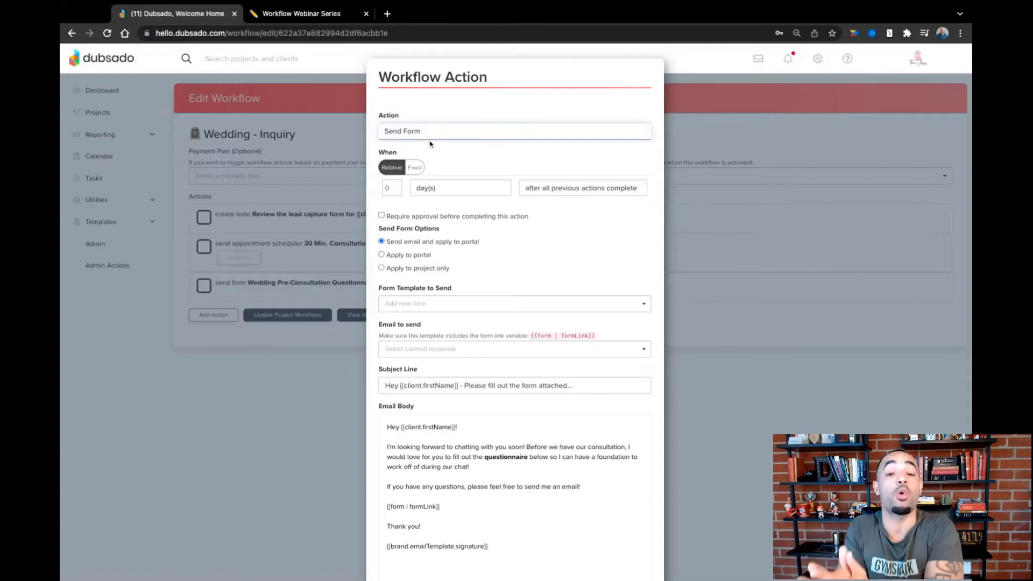
left_click(331, 19)
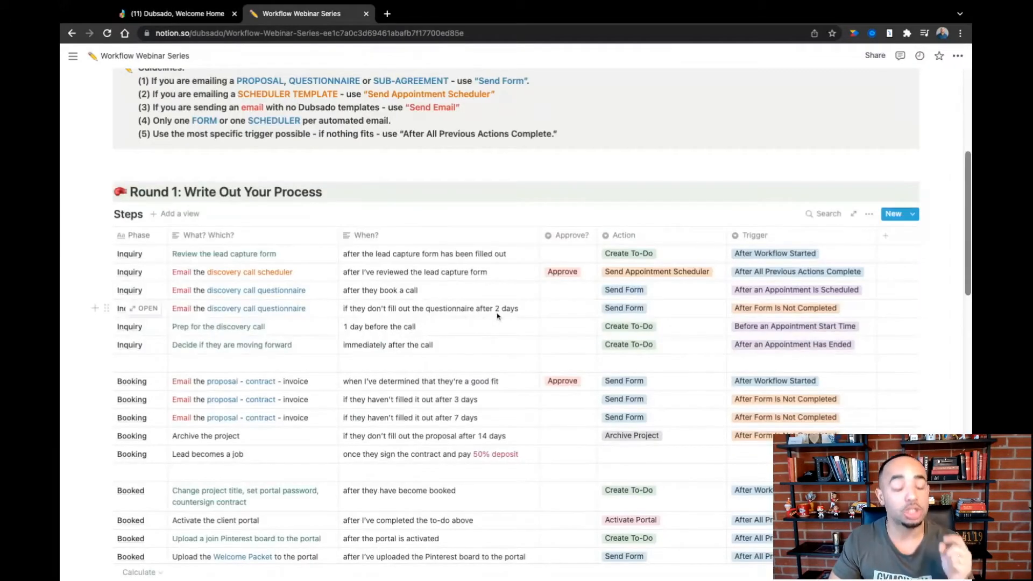
left_click(198, 18)
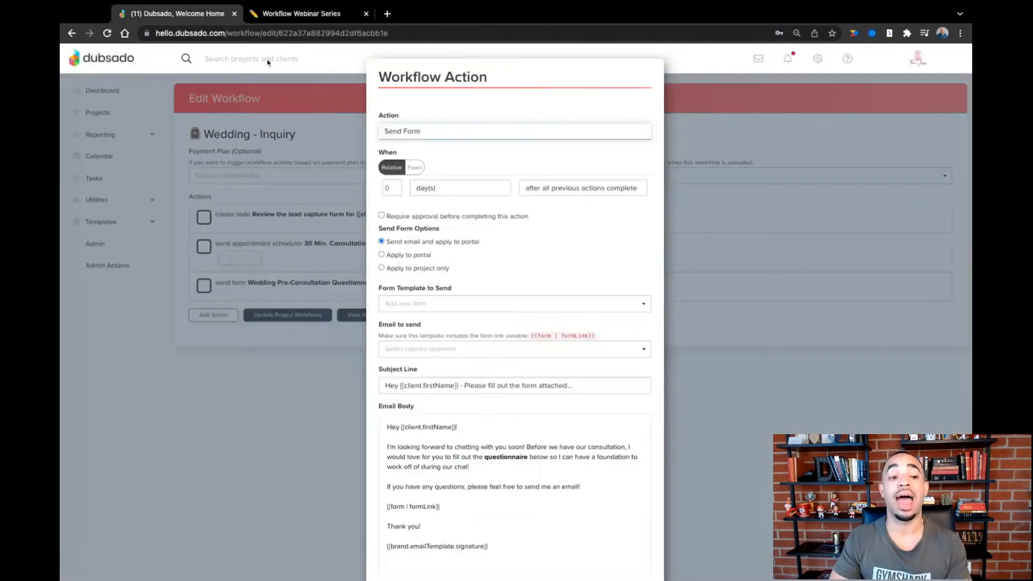
- Set the action to run 2 days after form is not completed, watching the Wedding Pre-Consultation Questionnaire
left_click(396, 186)
left_click(396, 185)
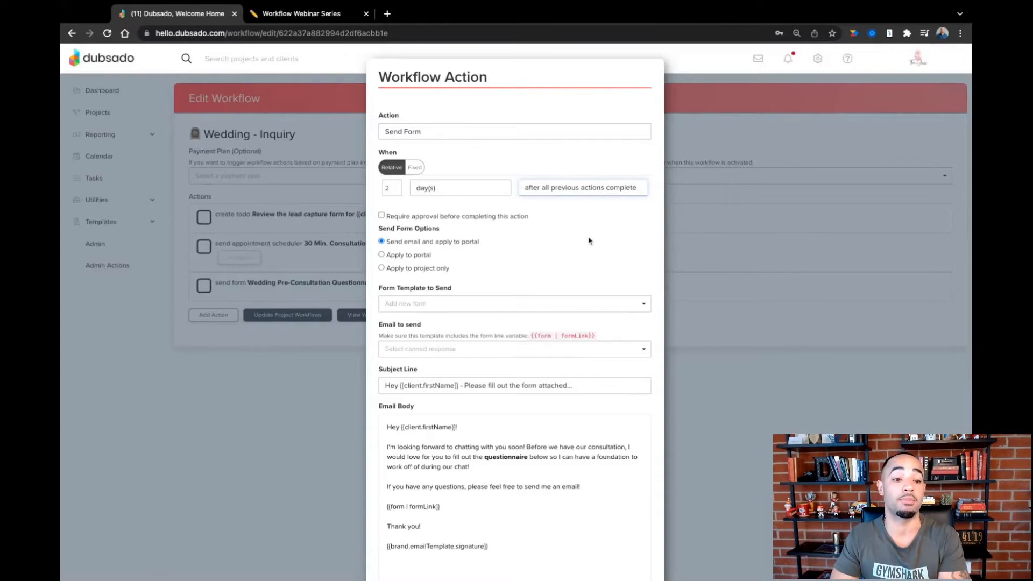
left_click(580, 205)
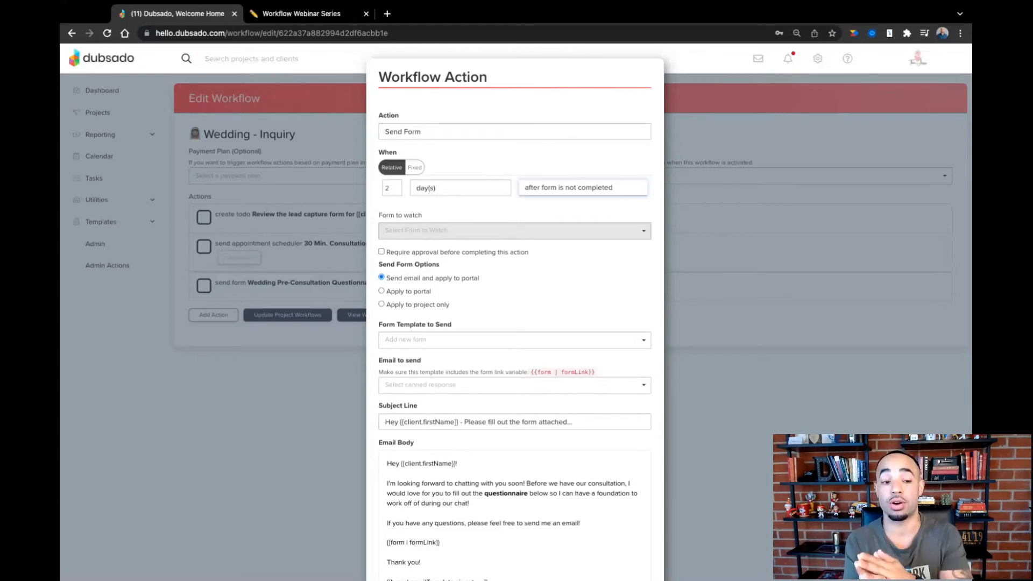
left_click(515, 230)
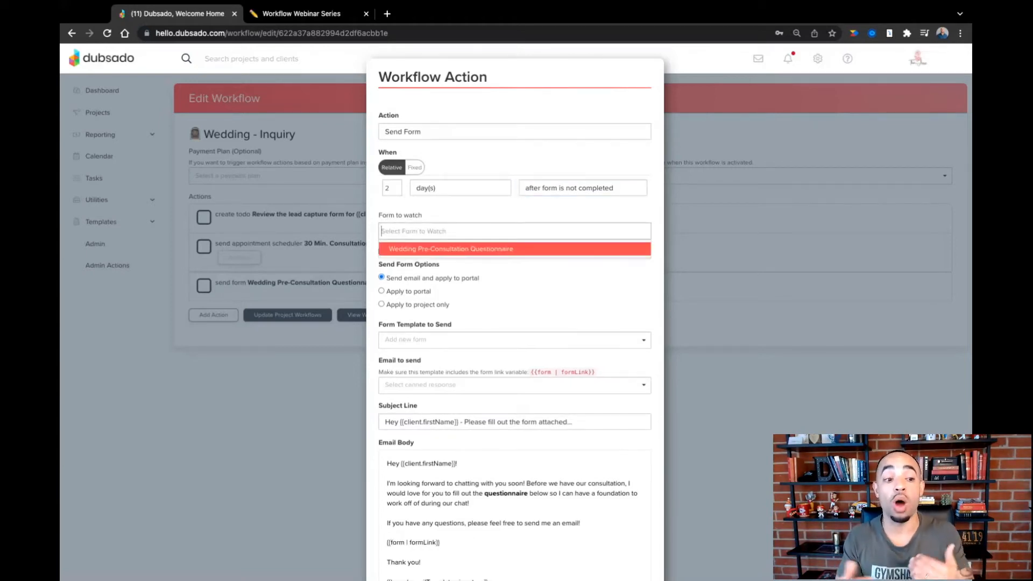
left_click(485, 249)
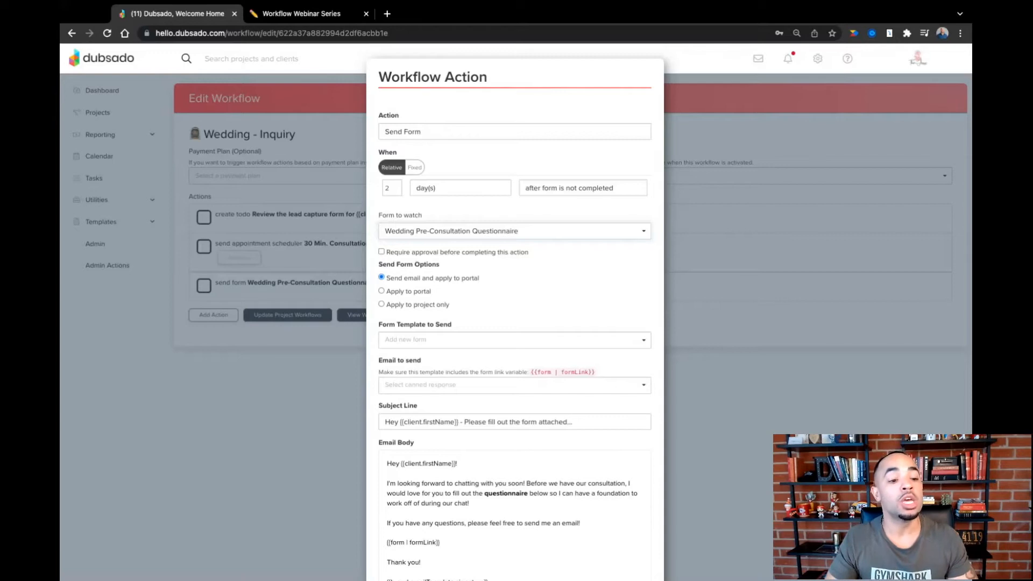
- Resend the Wedding Pre-Consultation Questionnaire form with the "Wedding - Pre-Consultation Questionnaire (Follow-Up)" canned email
left_click(441, 341)
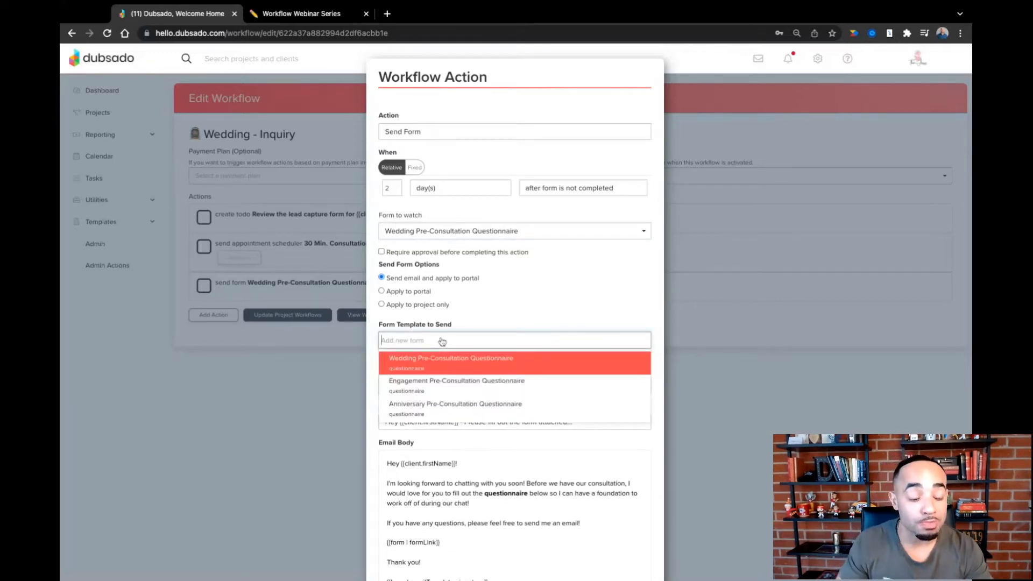
left_click(461, 367)
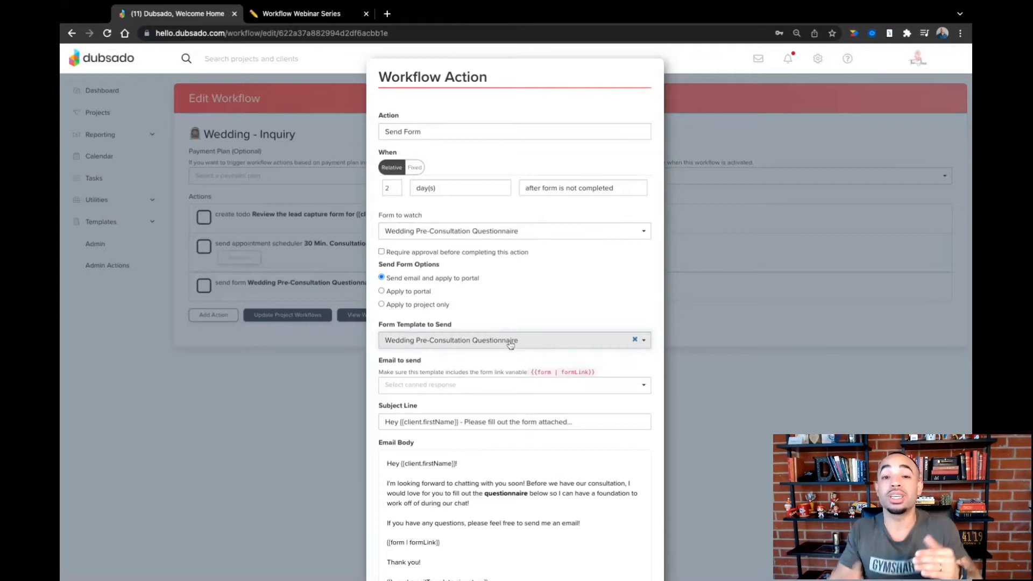
left_click(483, 387)
scroll(484, 433, "down", 5)
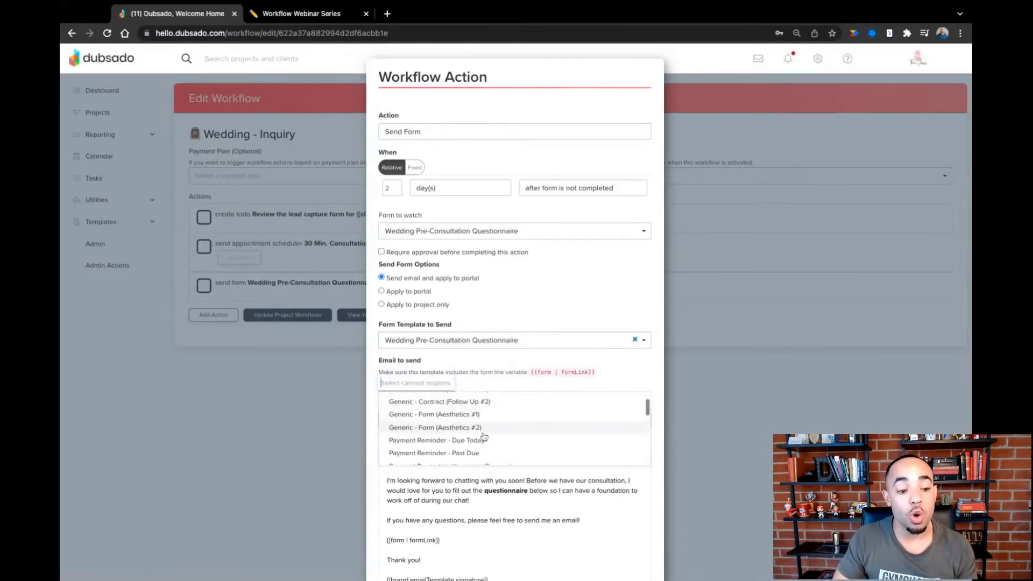
scroll(484, 437, "down", 5)
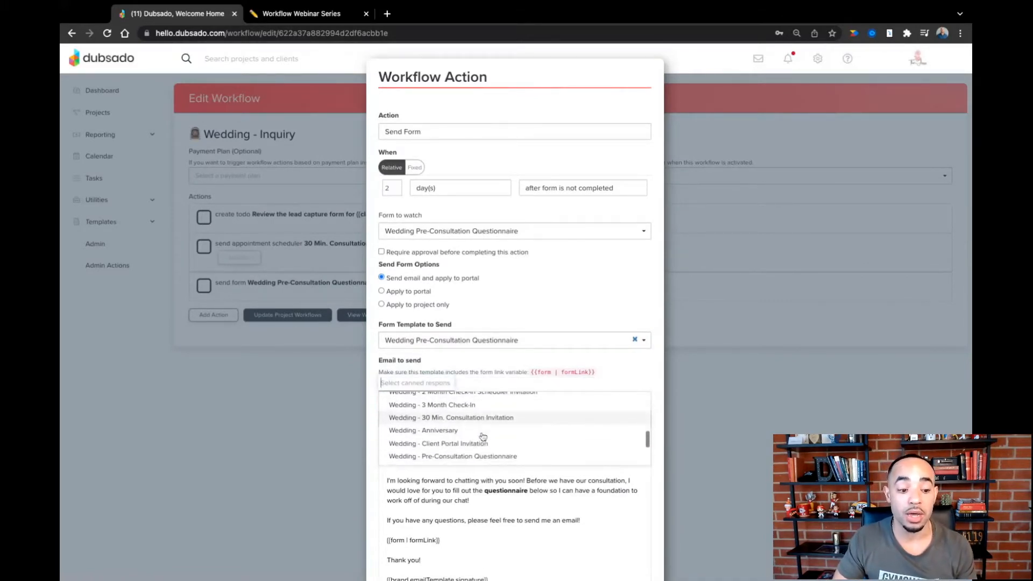
scroll(484, 437, "down", 1)
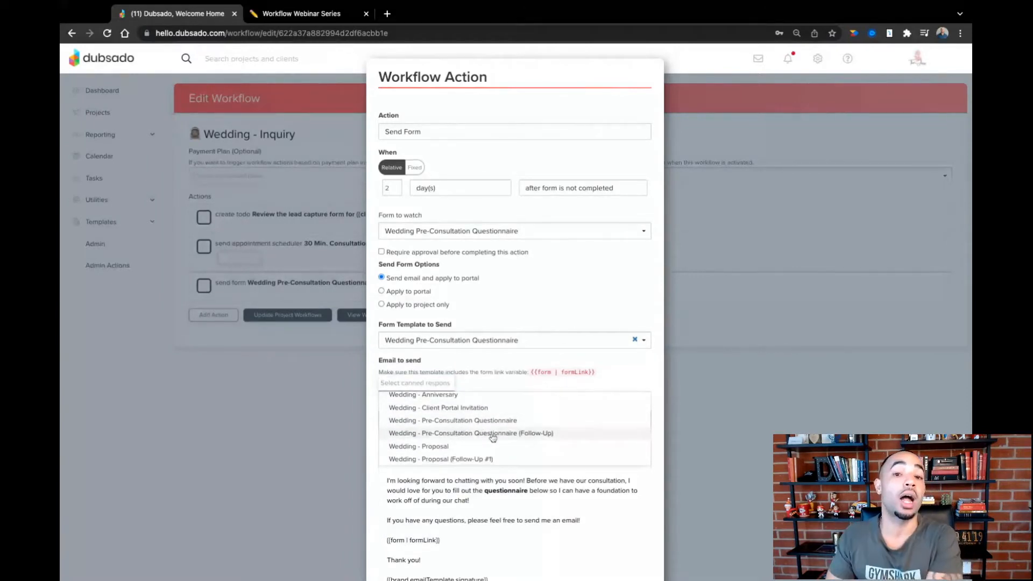
left_click(493, 434)
- Examine the follow-up email body and its form link smart field
scroll(470, 427, "down", 2)
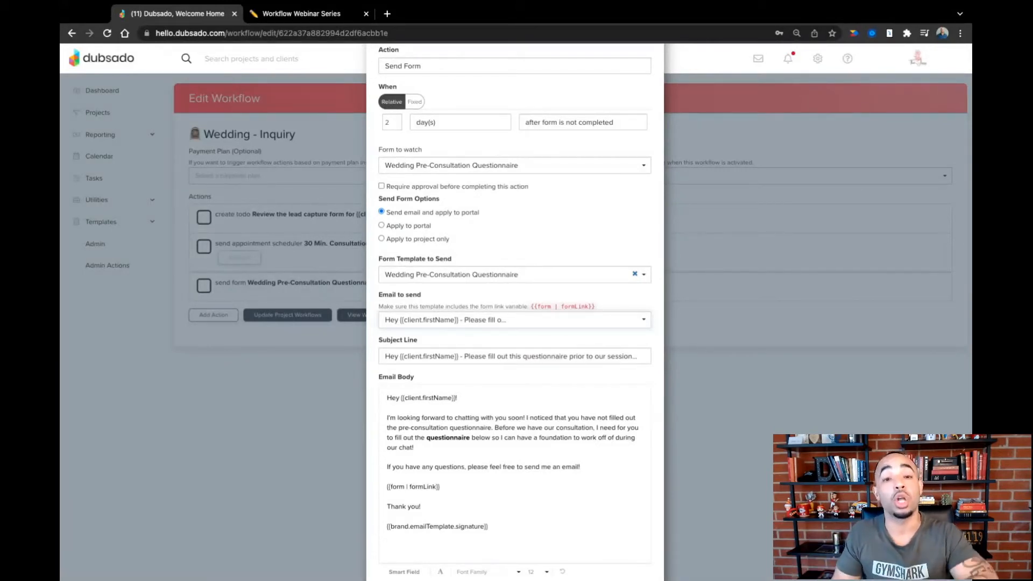
left_click(468, 485)
key("shift+Left")
key("shift+Left")
key("shift+Left")
key("shift+Left")
key("shift+Left")
key("shift+Left")
key("shift+Left")
key("shift+Left")
key("shift+Left")
key("shift+Left")
key("shift+Left")
key("shift+Left")
key("shift+Left")
key("shift+Left")
key("shift+Left")
key("shift+Left")
key("shift+Left")
key("shift+Left")
key("shift+Left")
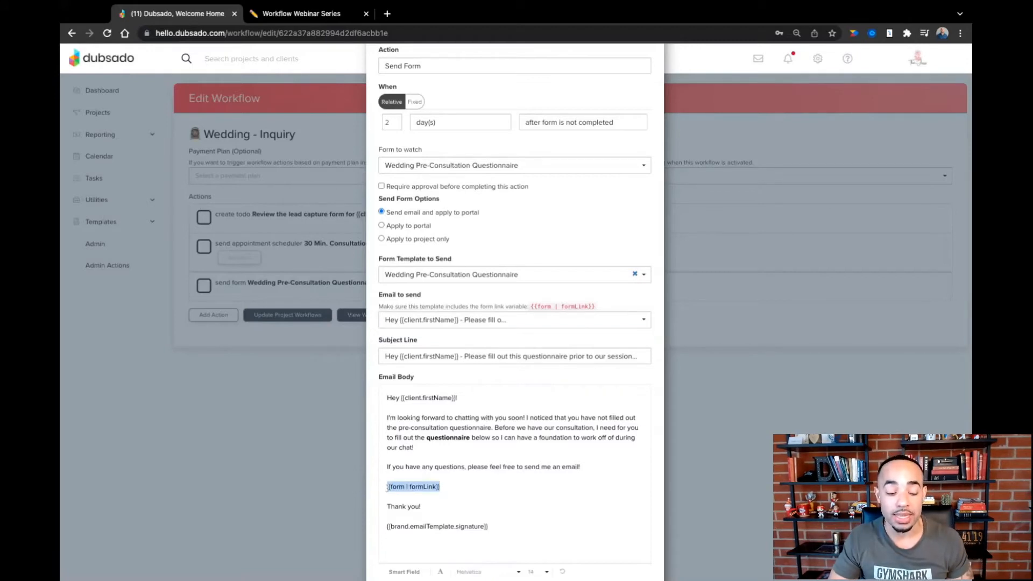
left_click(451, 488)
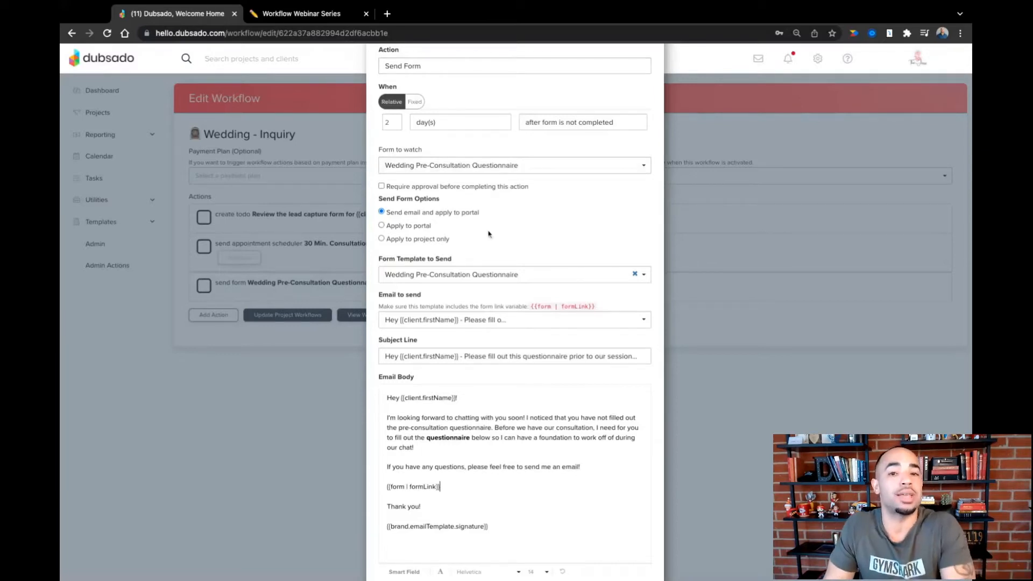
scroll(484, 301, "down", 2)
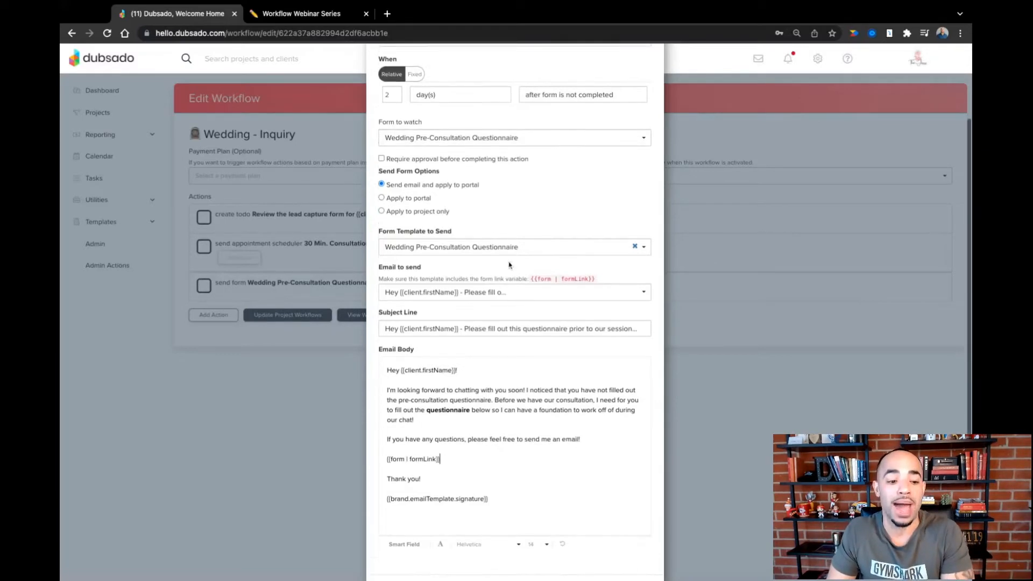
left_click_drag(440, 442, 385, 443)
left_click(498, 448)
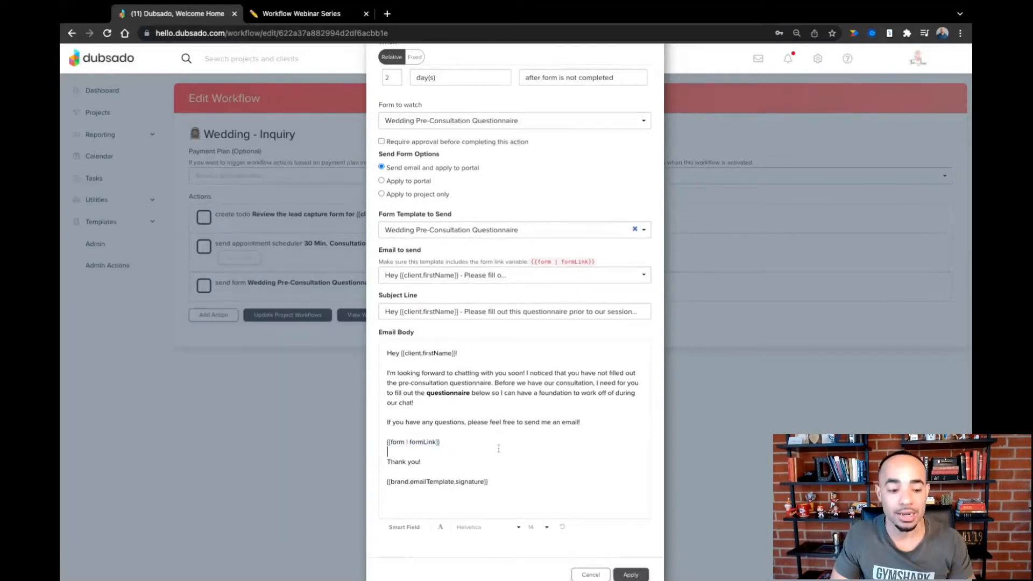
- Save the questionnaire follow-up action in the workflow and check the next inquiry step in Notion
scroll(559, 478, "down", 1)
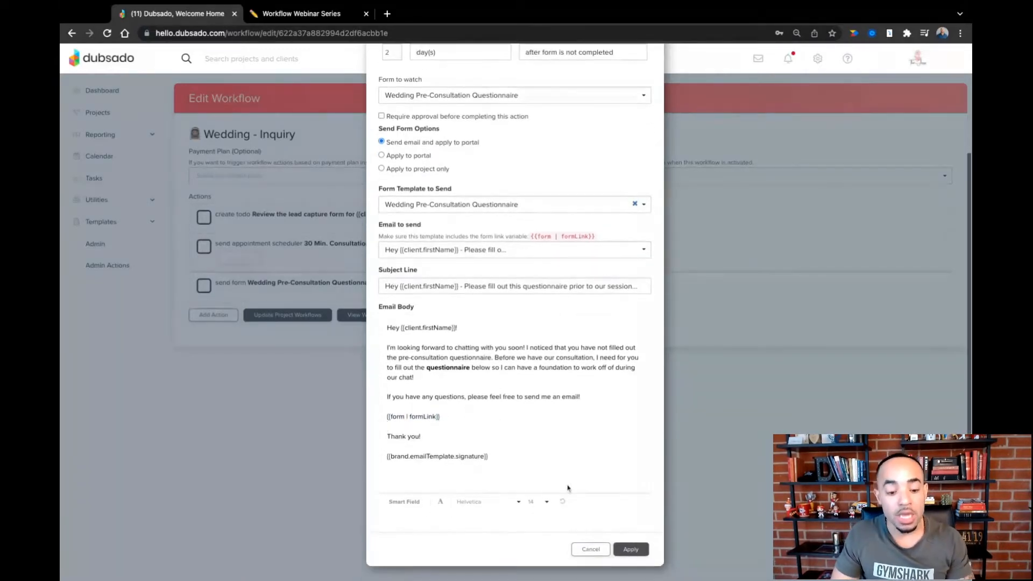
left_click(629, 550)
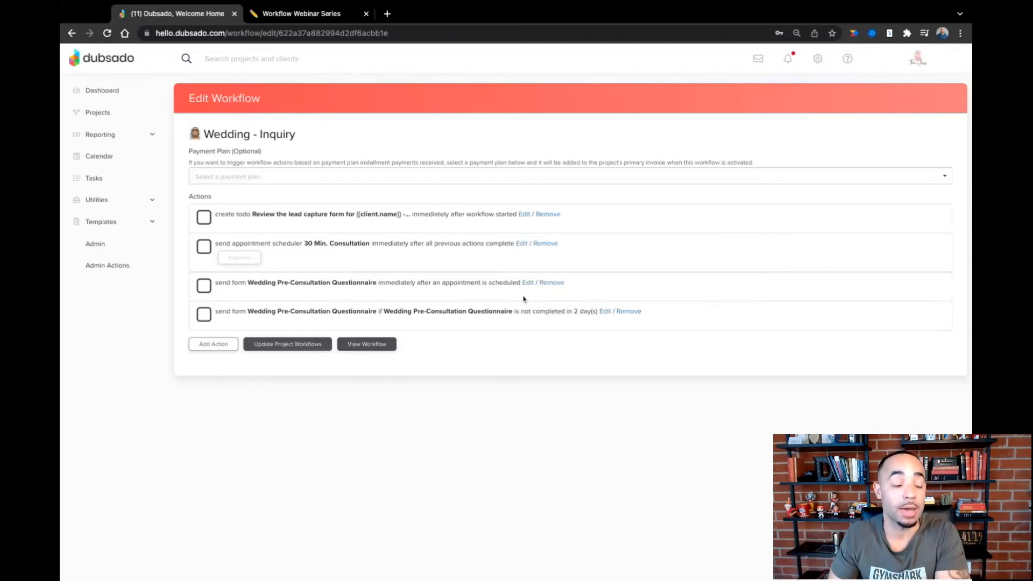
left_click(275, 14)
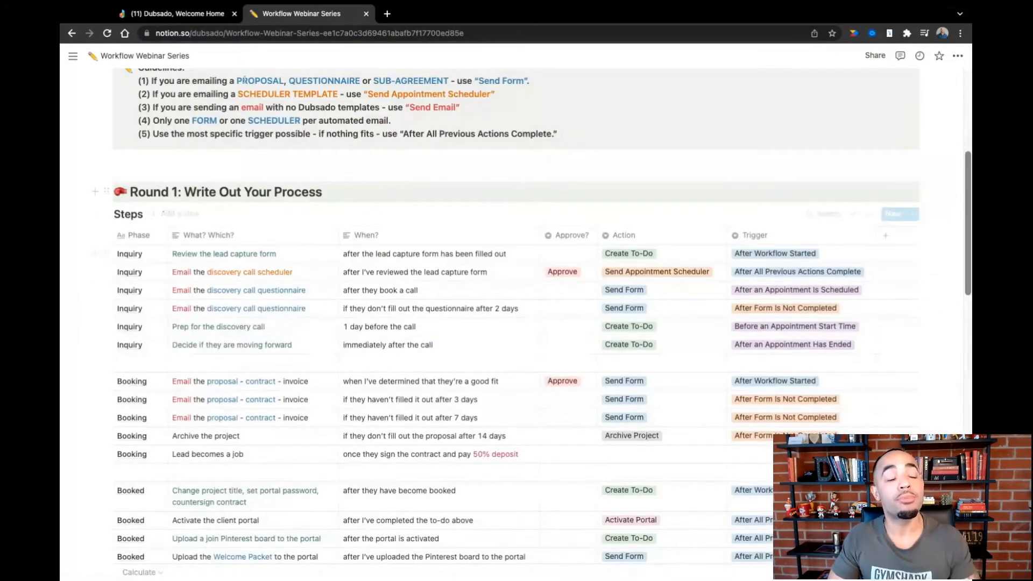
left_click(210, 15)
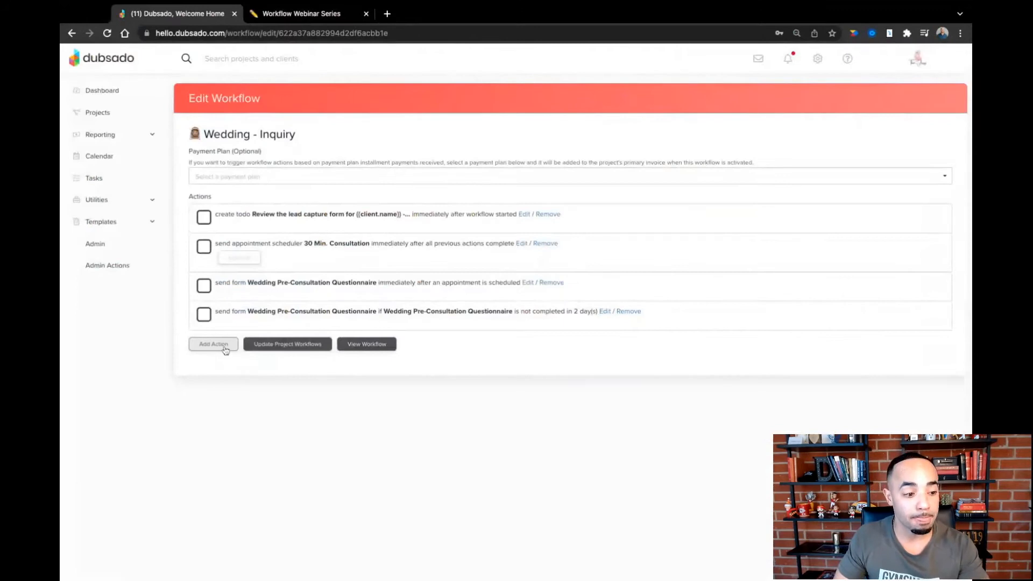
- Add a Create Todo action to the Wedding - Inquiry workflow and assign it to the first listed user
left_click(225, 350)
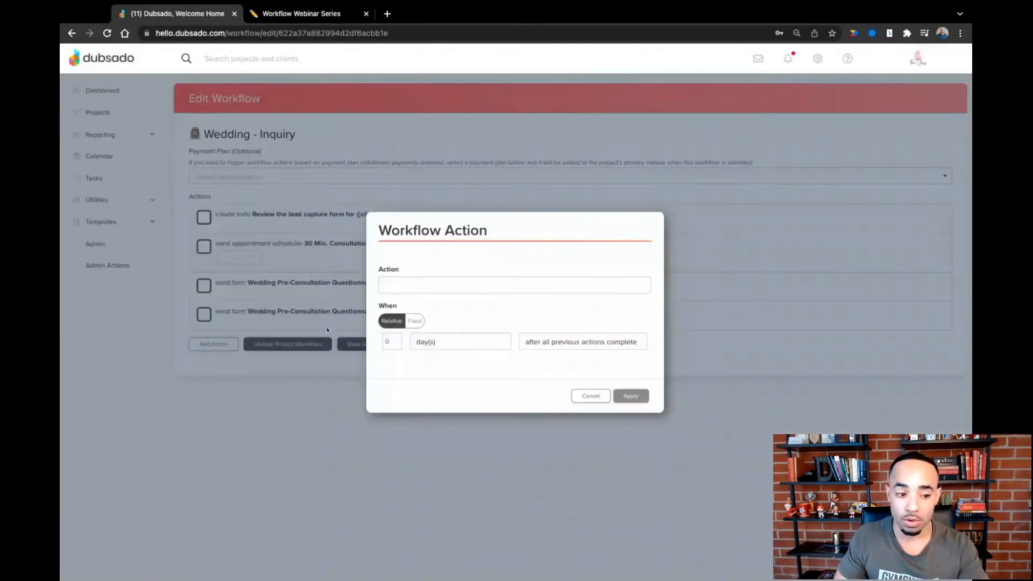
left_click(413, 285)
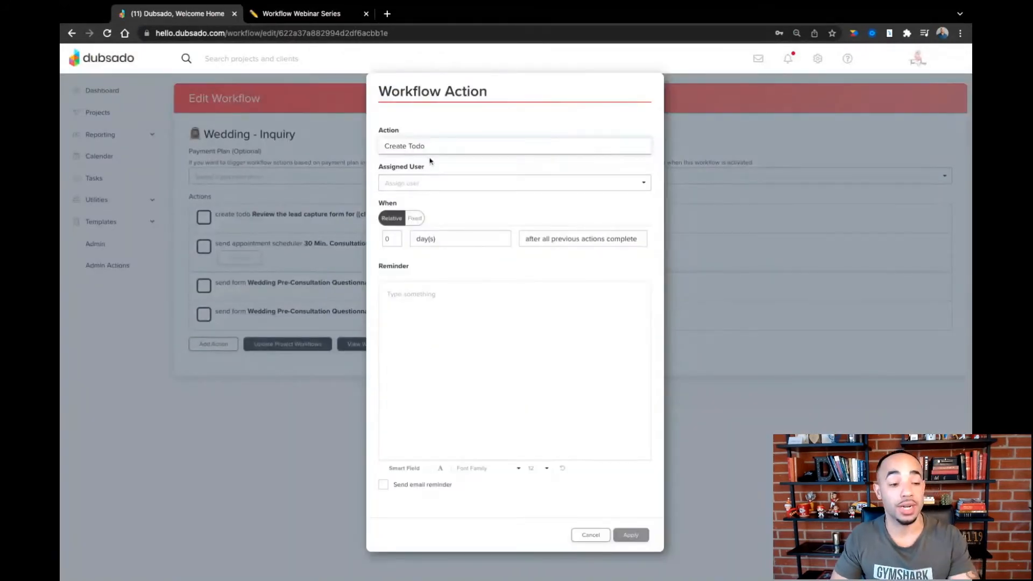
left_click(428, 185)
left_click(421, 200)
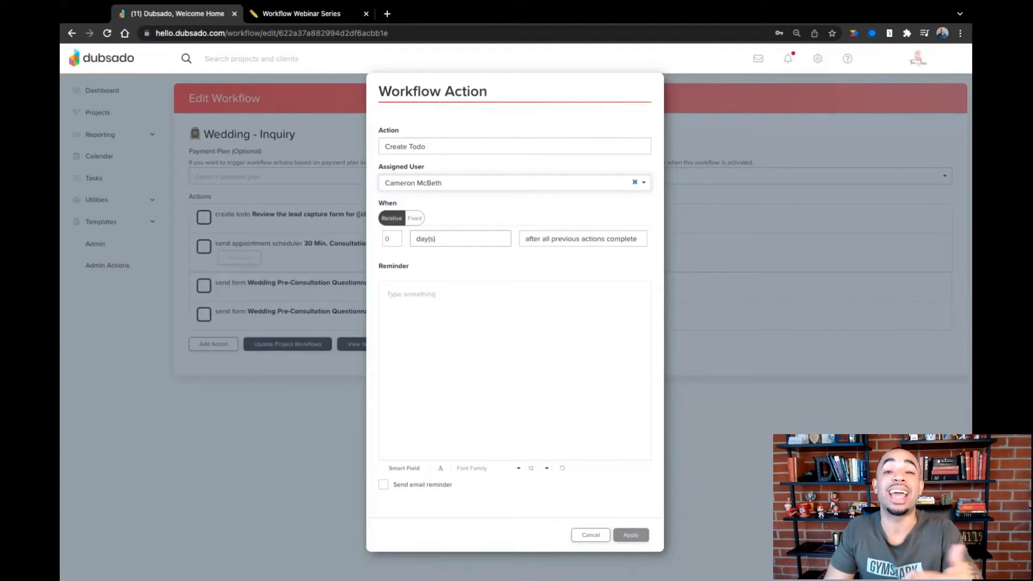
- Schedule the to-do 1 day before an appointment start time, watching the 30 Min. Consultation scheduler
left_click(395, 236)
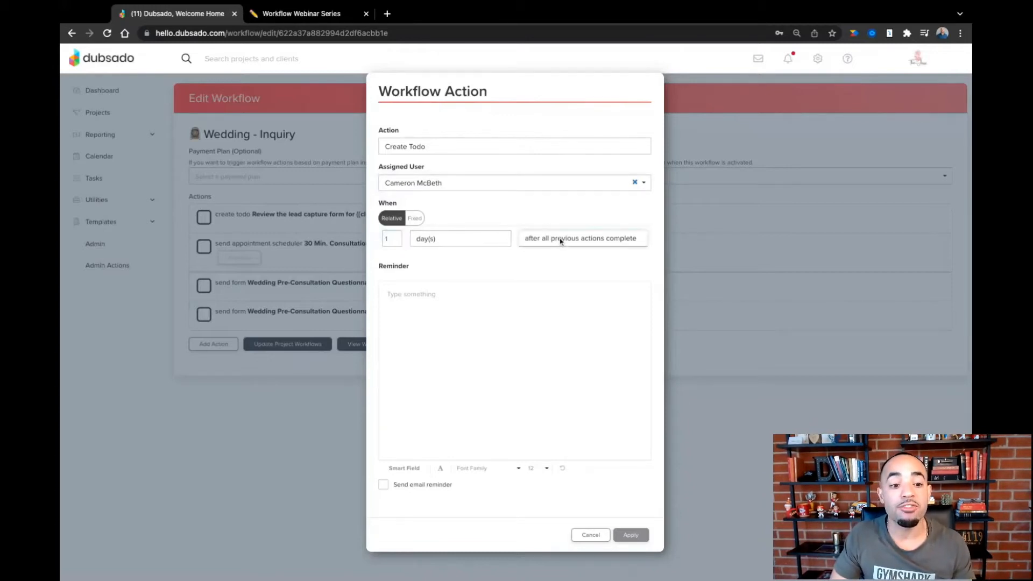
left_click(578, 243)
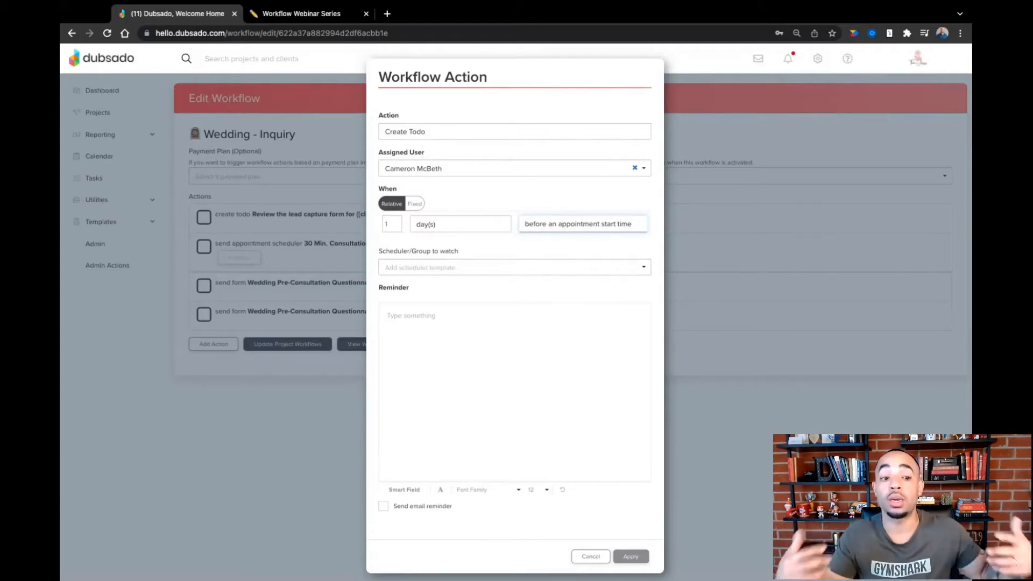
left_click(461, 269)
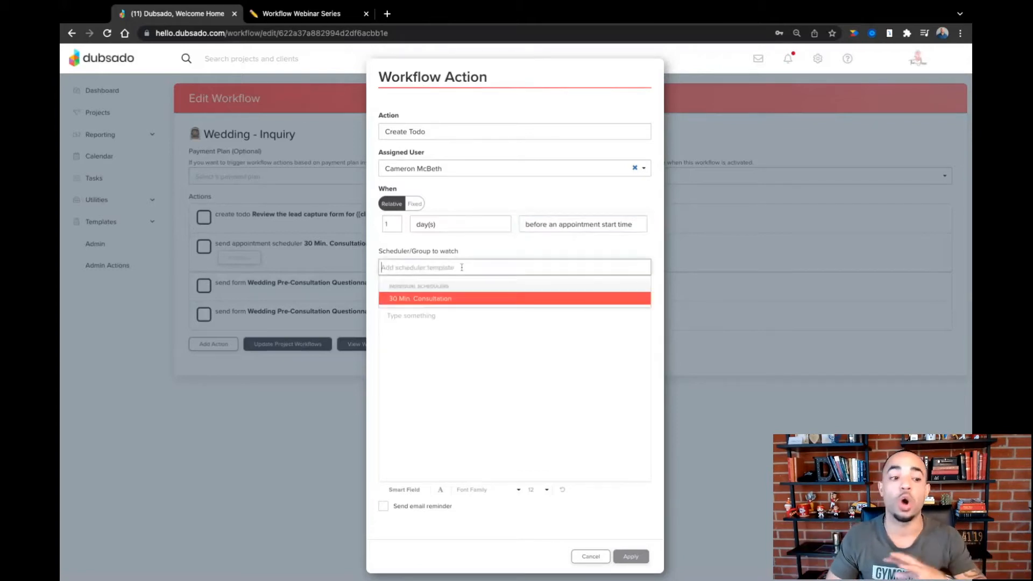
left_click(451, 299)
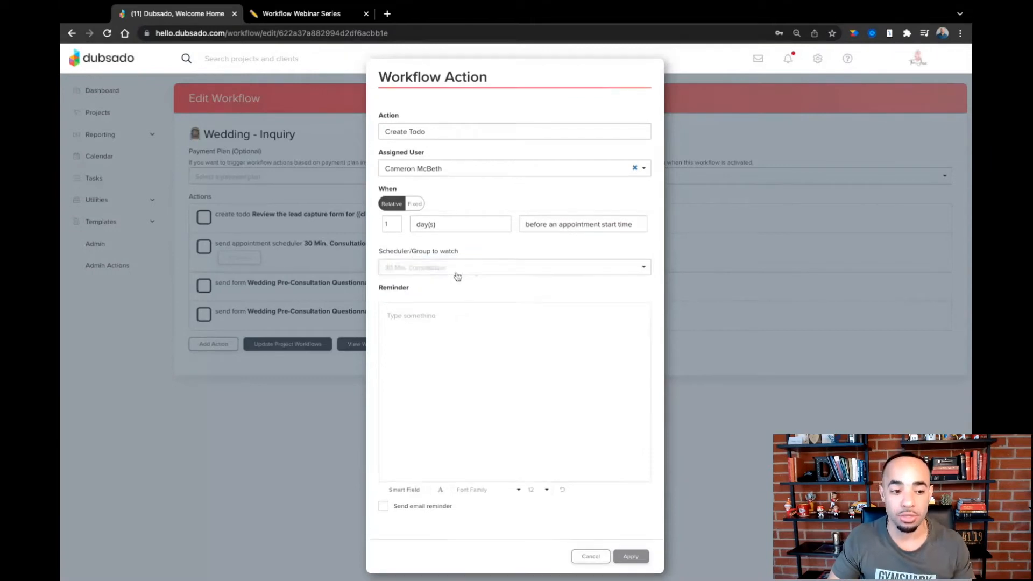
- Write the reminder "Prep for consultation with" followed by the client's Full Name smart field
left_click(392, 316)
type("Prep for c")
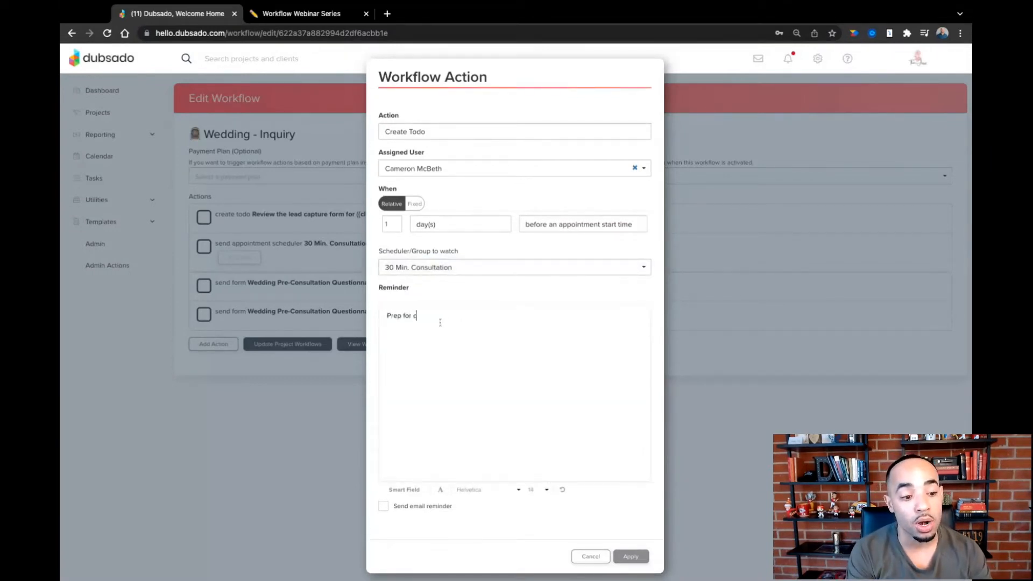
type("onsultation with")
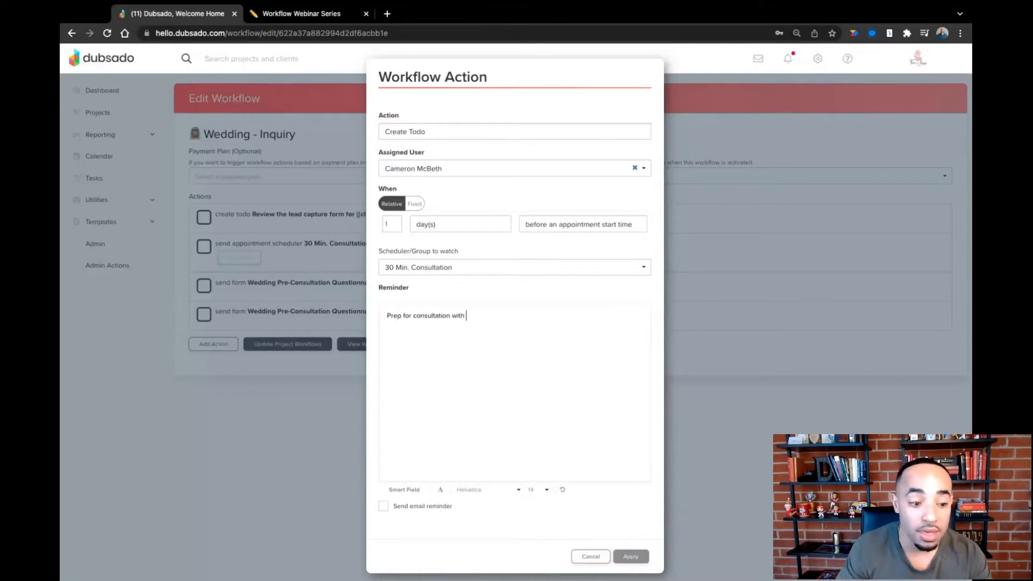
left_click(404, 490)
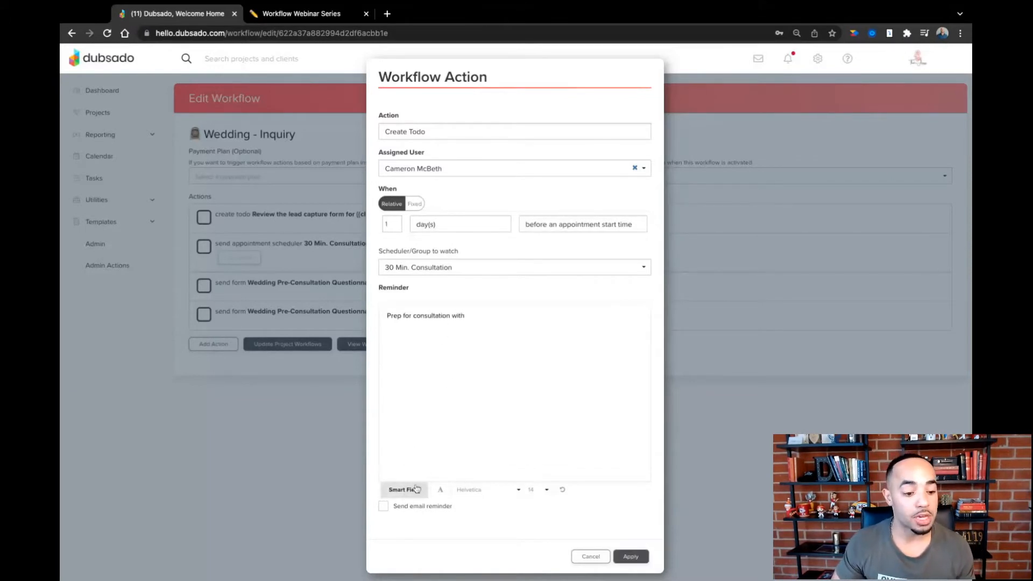
left_click(431, 473)
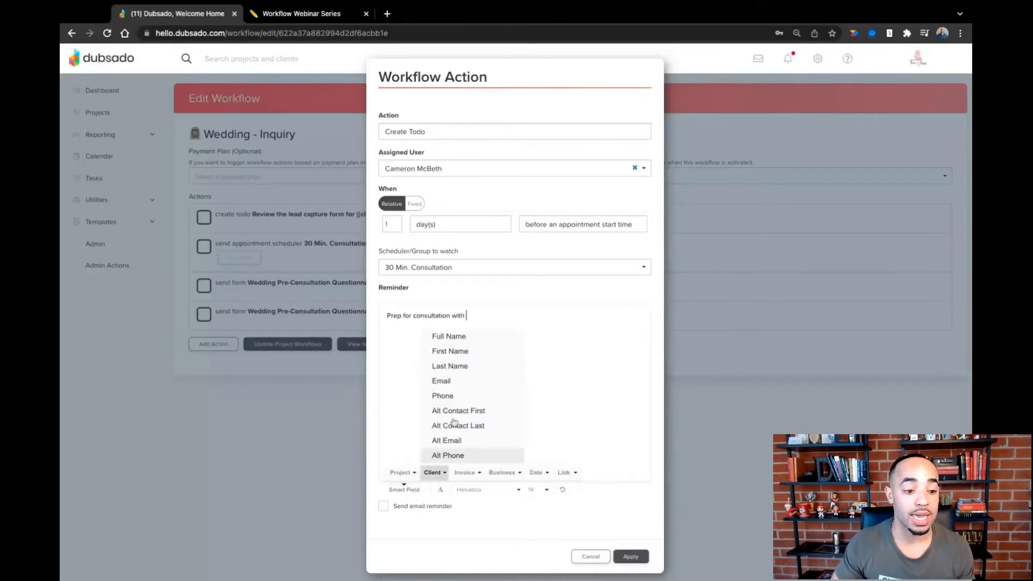
left_click(462, 339)
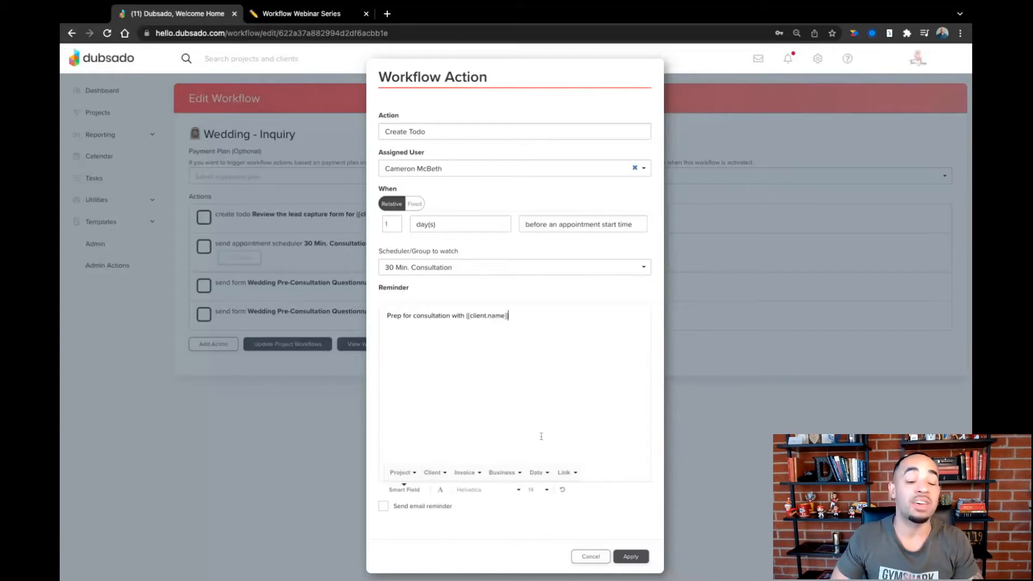
- Append a dash and the client's Phone smart field to the reminder, and apply the to-do action
type("-")
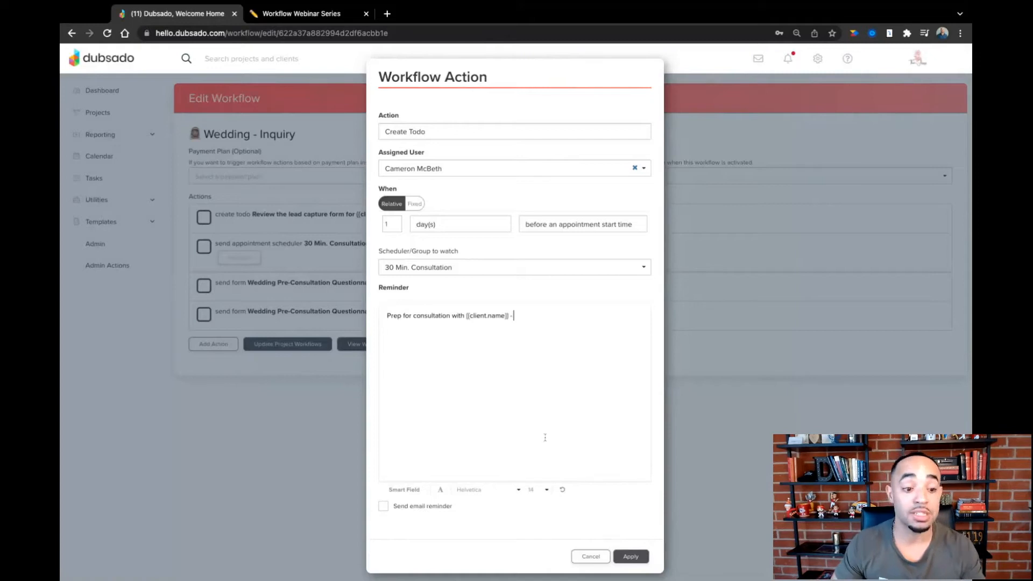
left_click(404, 489)
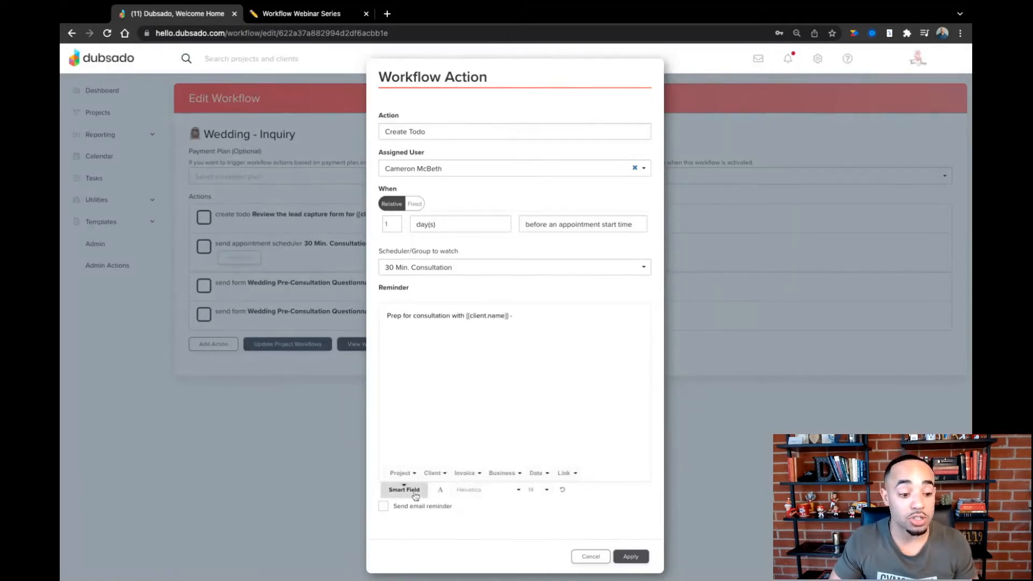
left_click(435, 473)
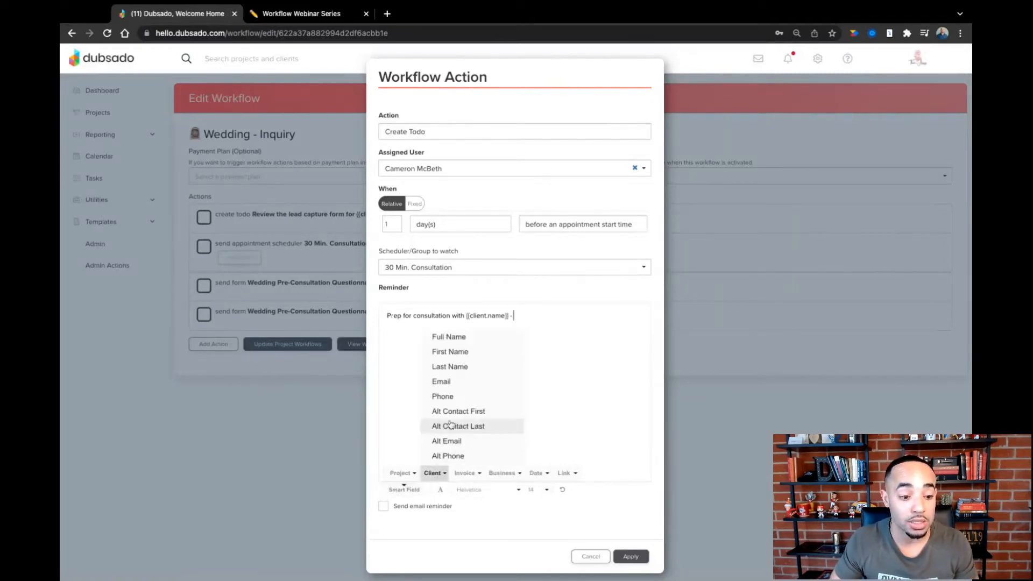
left_click(453, 396)
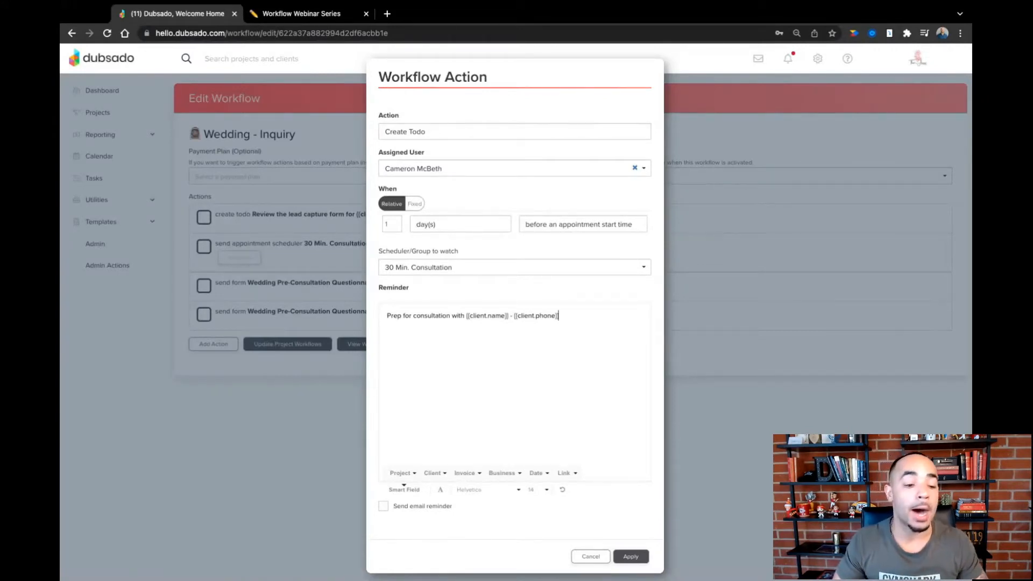
left_click(629, 556)
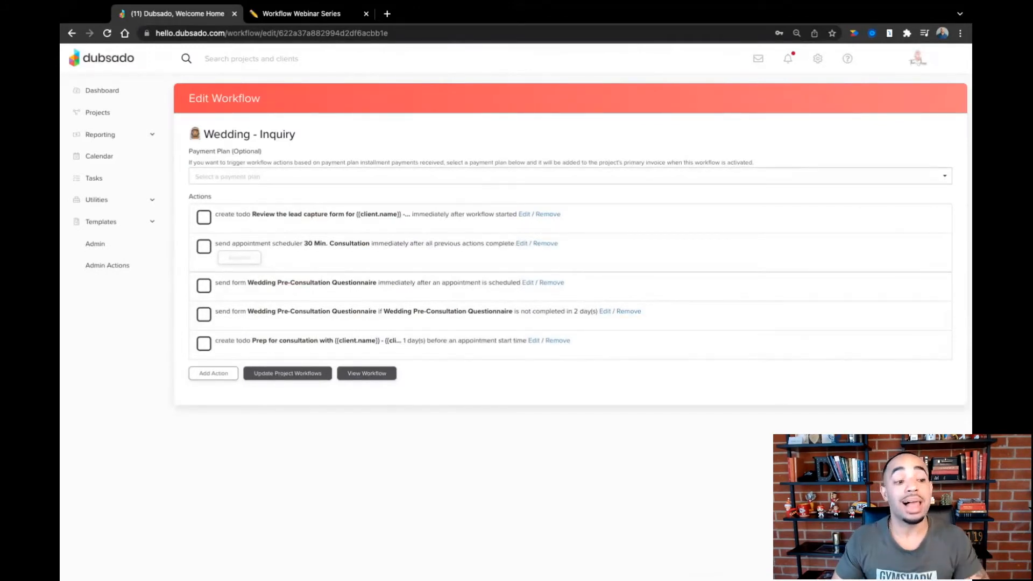
- Check the last inquiry step in Notion and add another Create Todo action in Dubsado, assigned to the first listed user
left_click(310, 16)
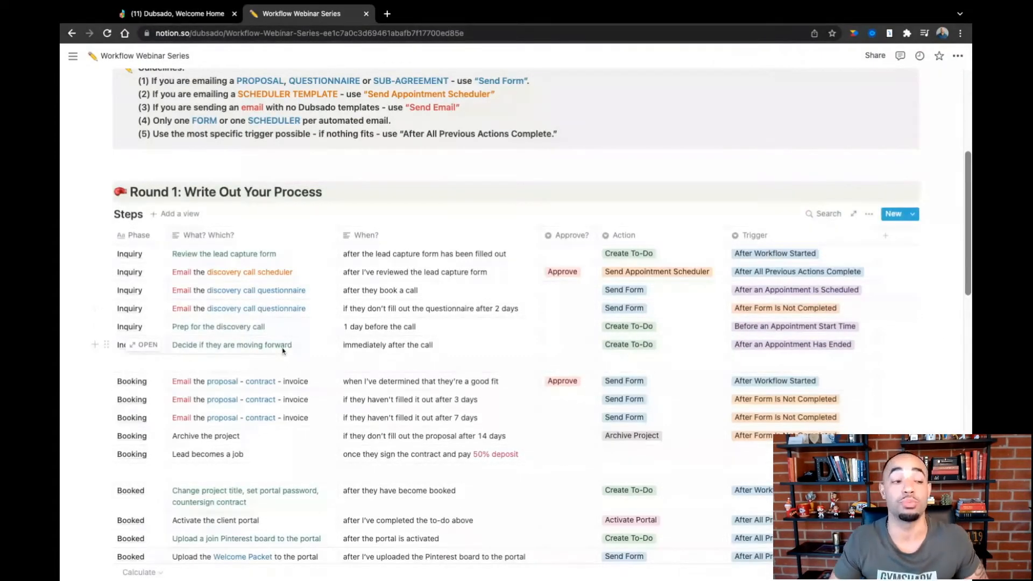
left_click(212, 19)
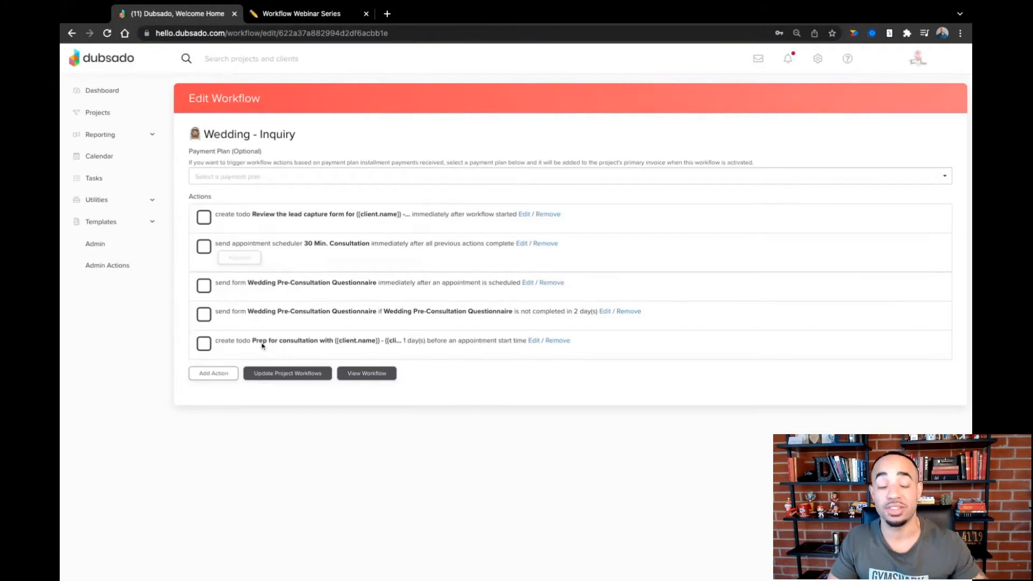
left_click(218, 376)
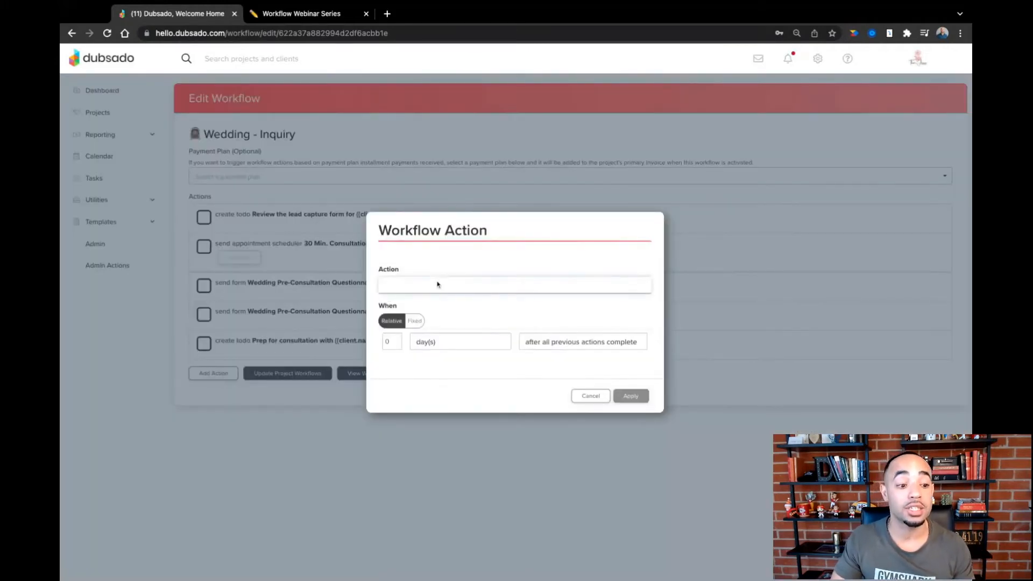
left_click(434, 350)
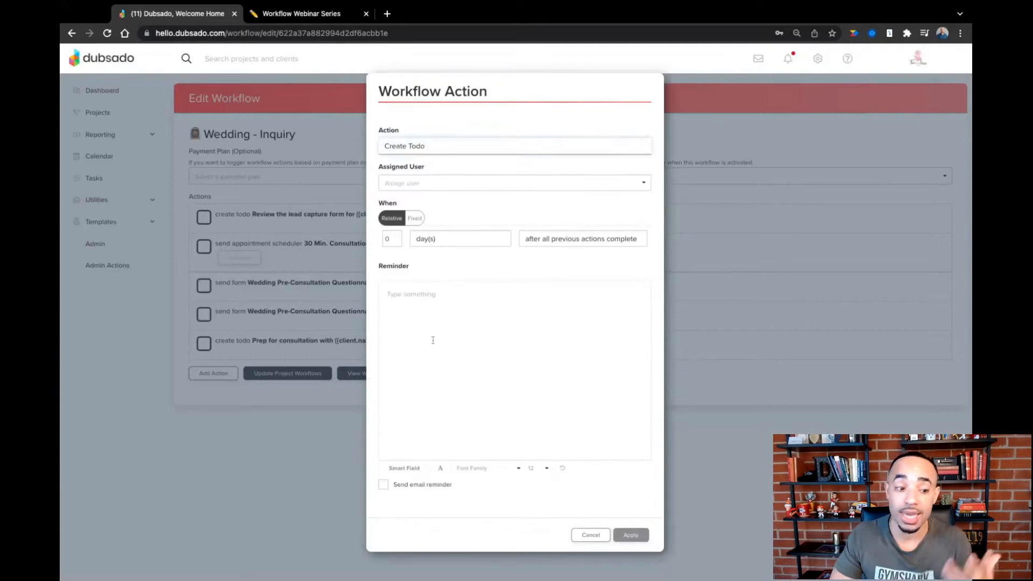
left_click(428, 192)
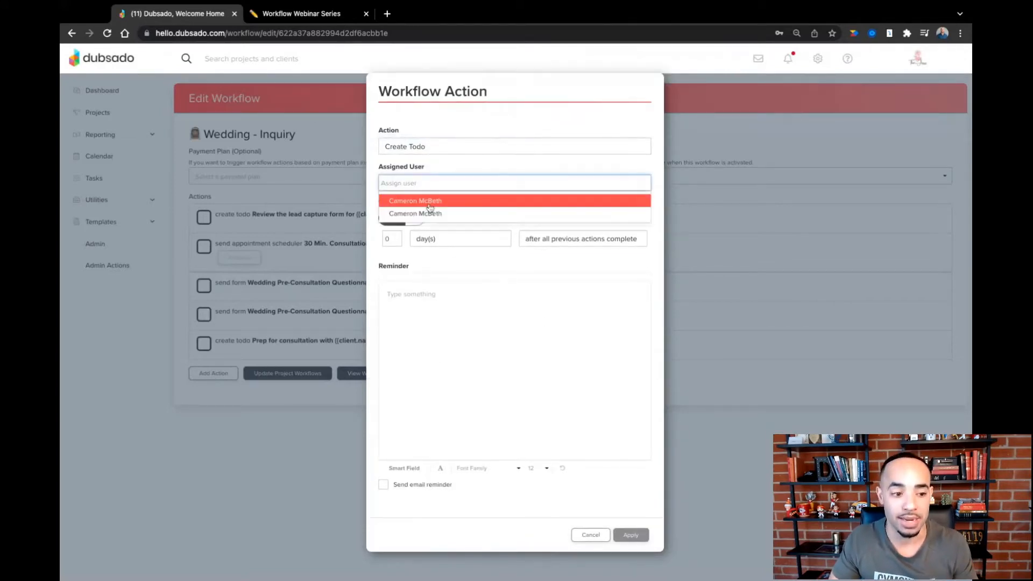
left_click(430, 209)
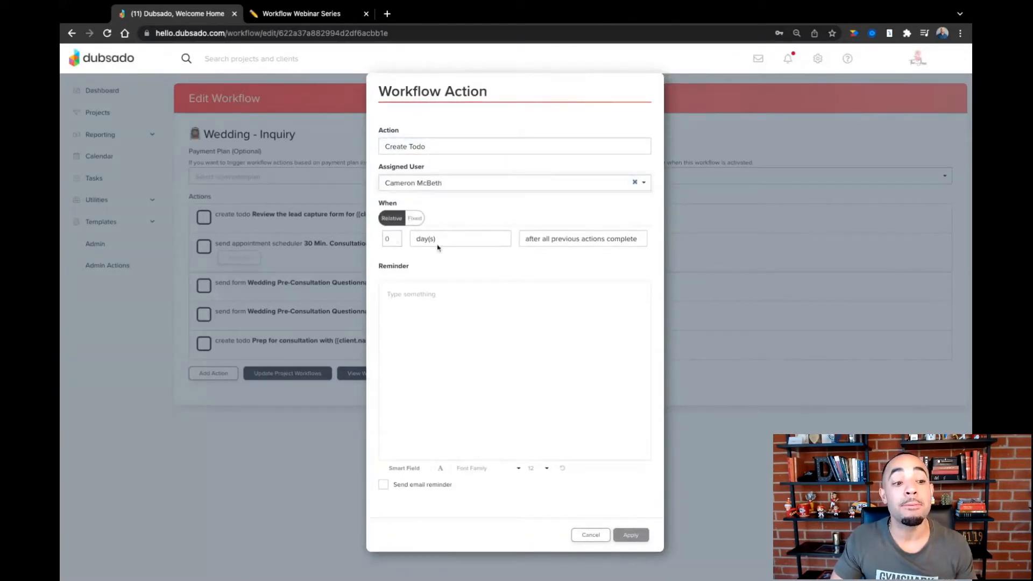
- Trigger the to-do 0 days after an appointment has ended, watching the 30 Min. Consultation scheduler
left_click(569, 246)
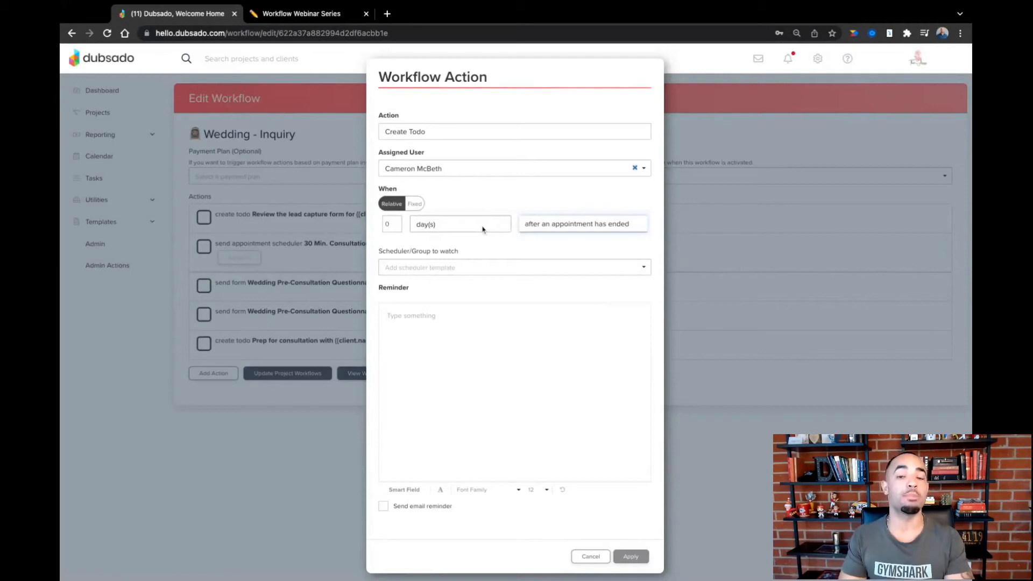
left_click(464, 268)
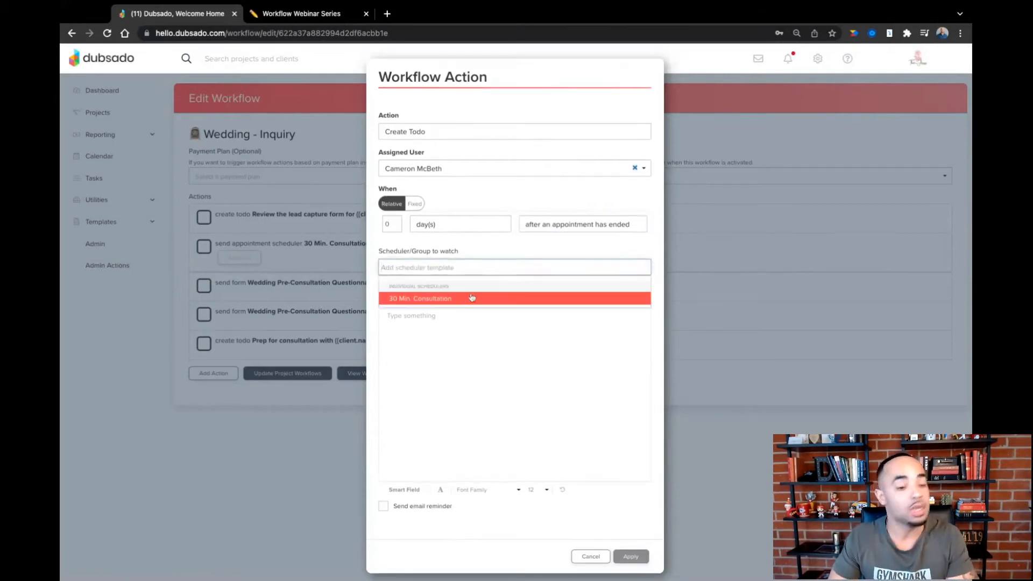
left_click(472, 297)
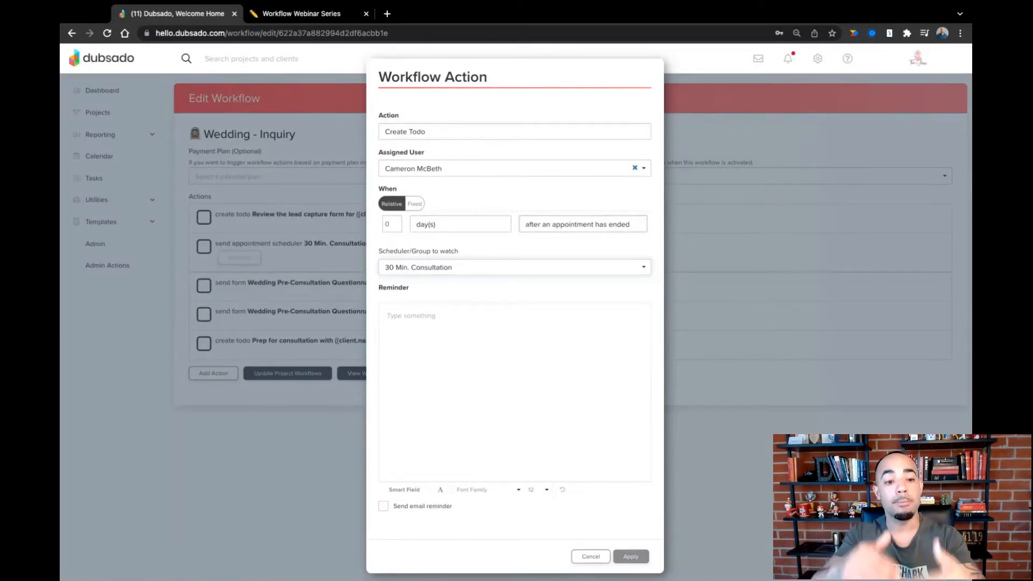
- Write the reminder "Decide if {{client.name}} is moving forward or not" using the Full Name smart field, and apply the action
left_click(454, 311)
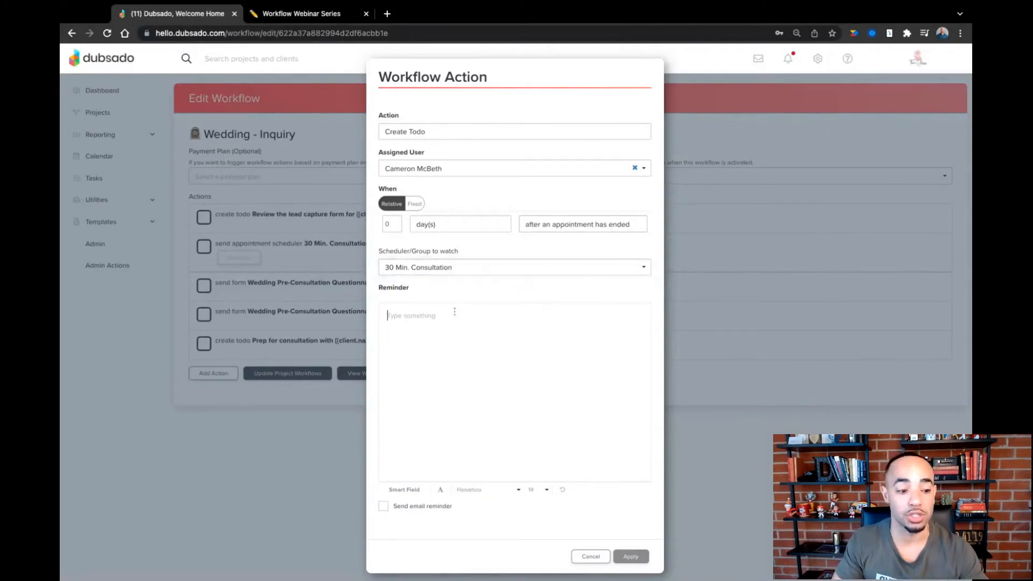
type("Decide ")
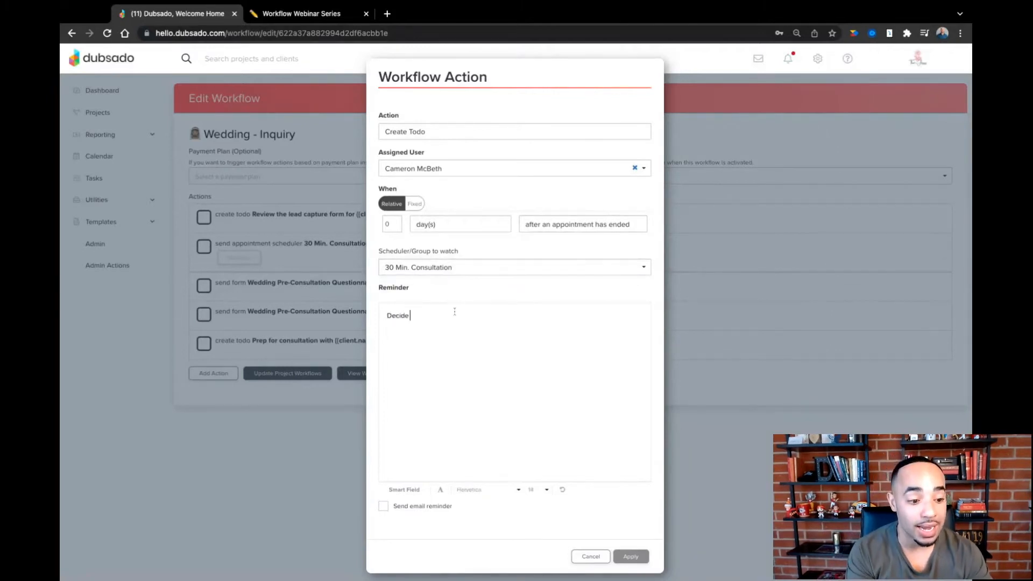
type("if")
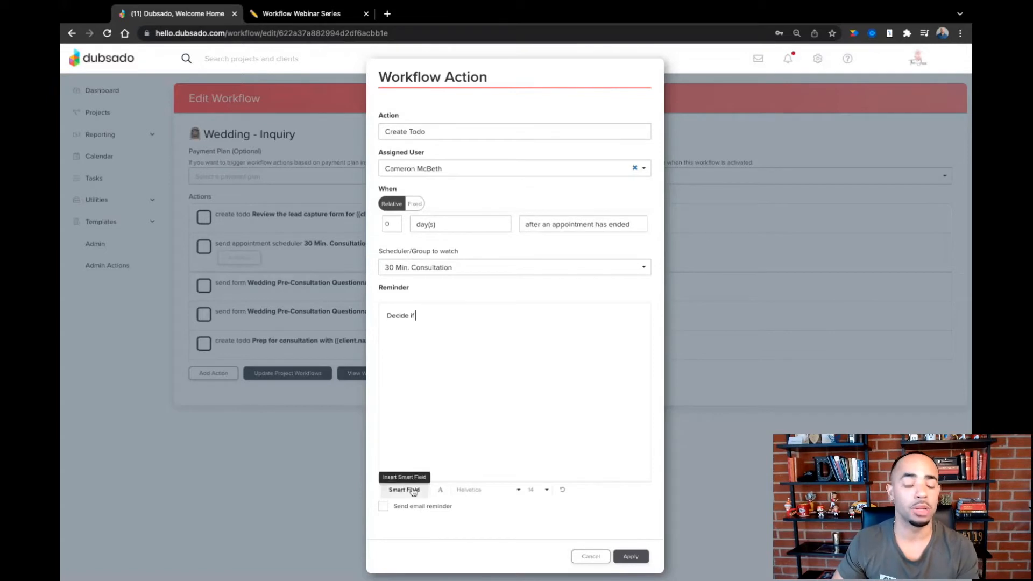
left_click(412, 490)
left_click(432, 472)
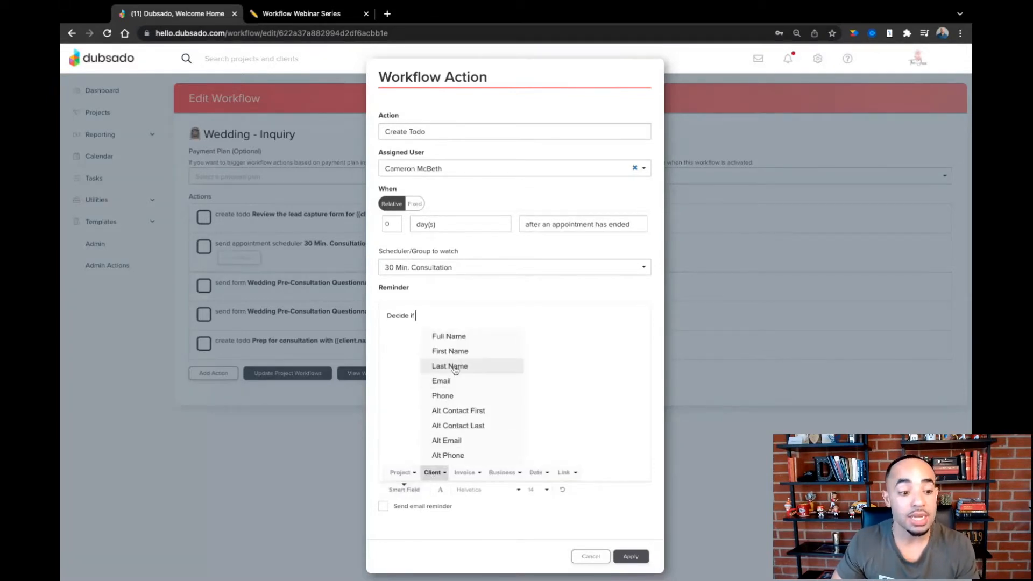
left_click(456, 338)
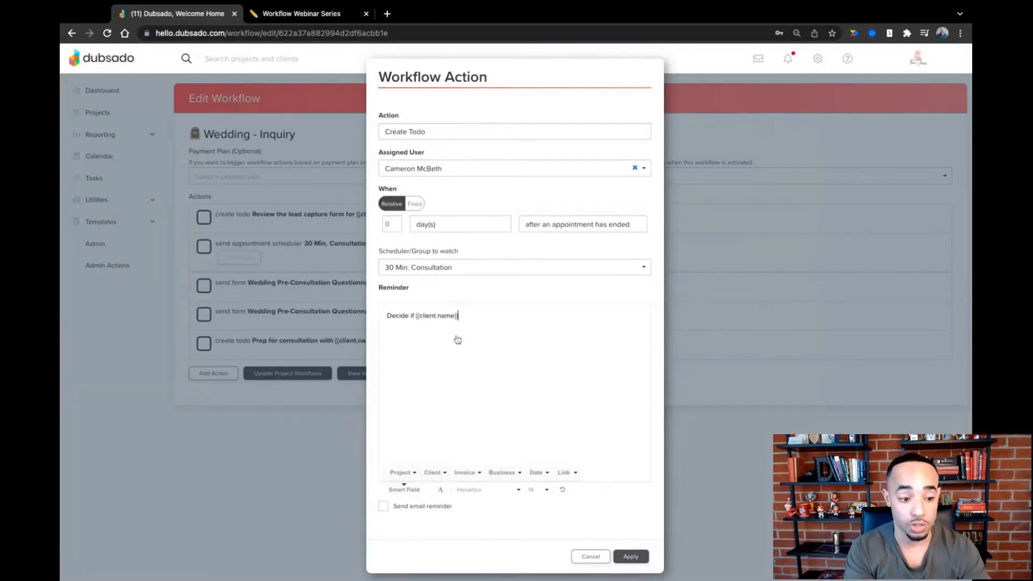
type("is movin")
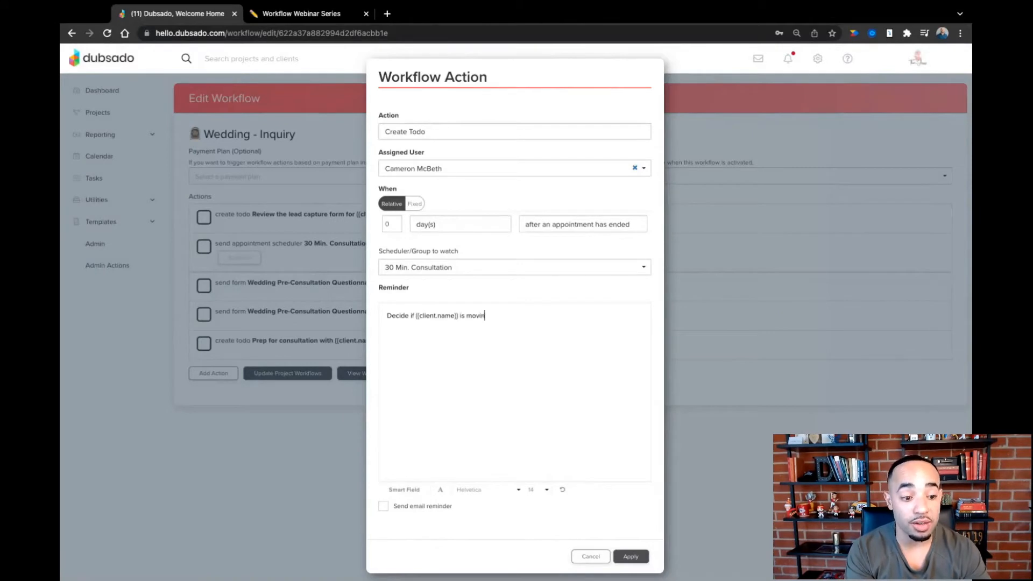
type("g forward or not")
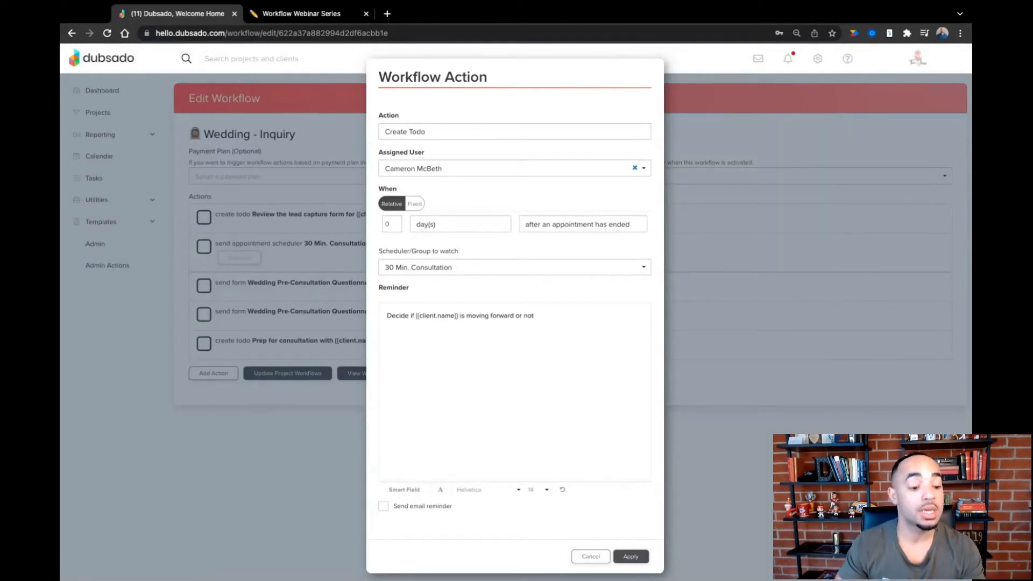
left_click(625, 557)
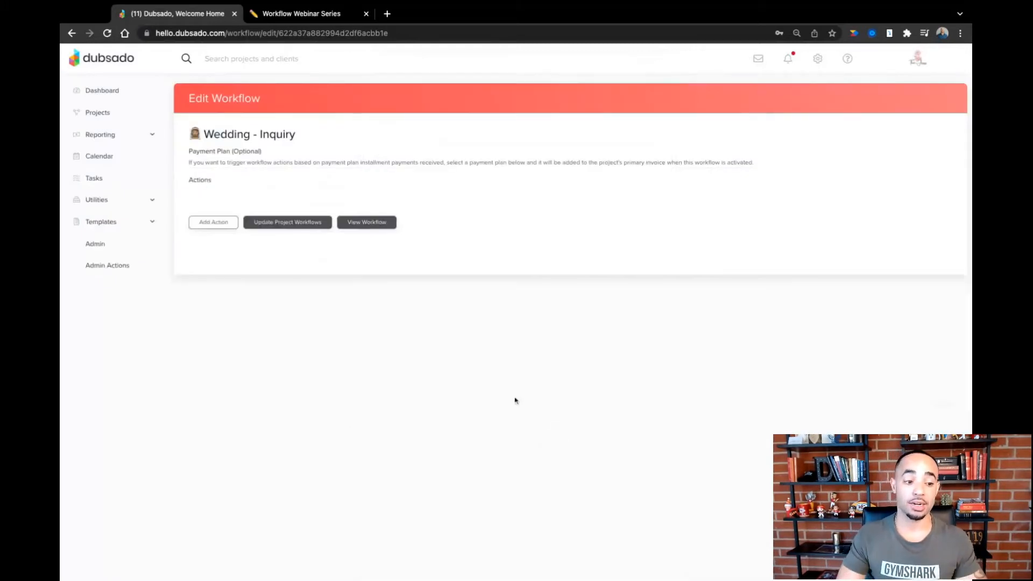
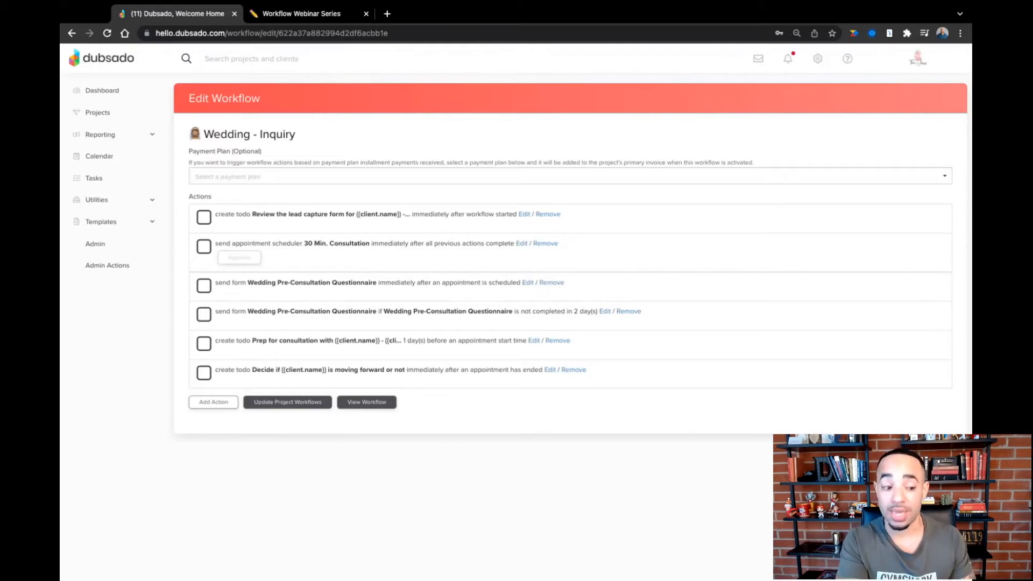
- Add a Start A Workflow action that starts Wedding - Booking 0 days after all previous actions complete, and apply it
left_click(214, 403)
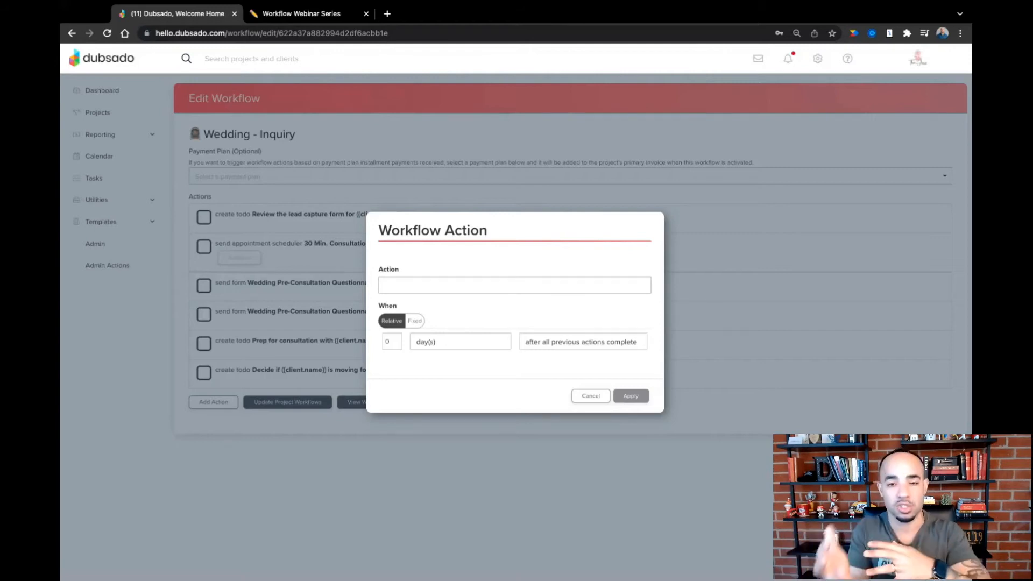
left_click(515, 285)
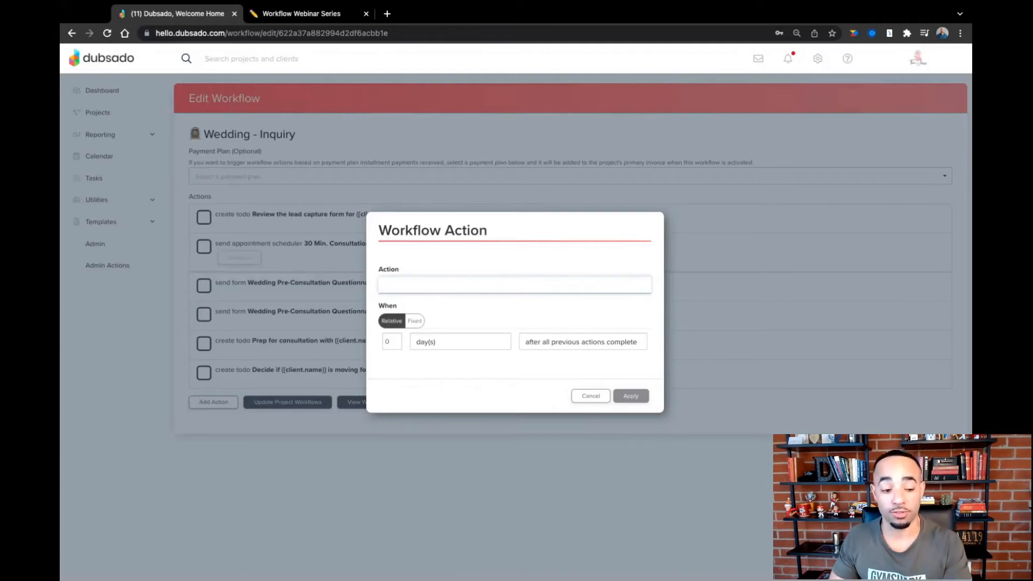
left_click(452, 343)
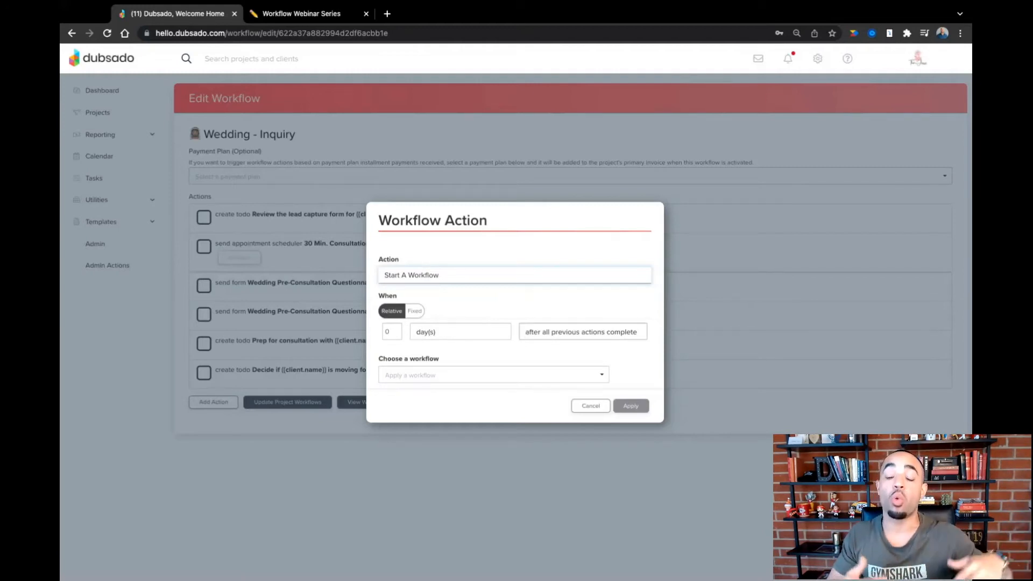
left_click(476, 380)
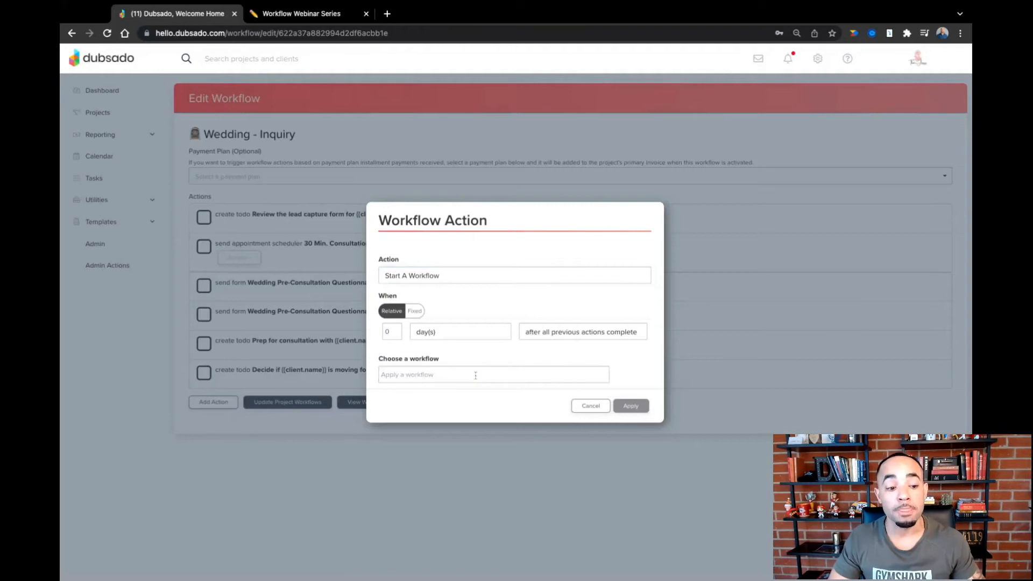
left_click(461, 431)
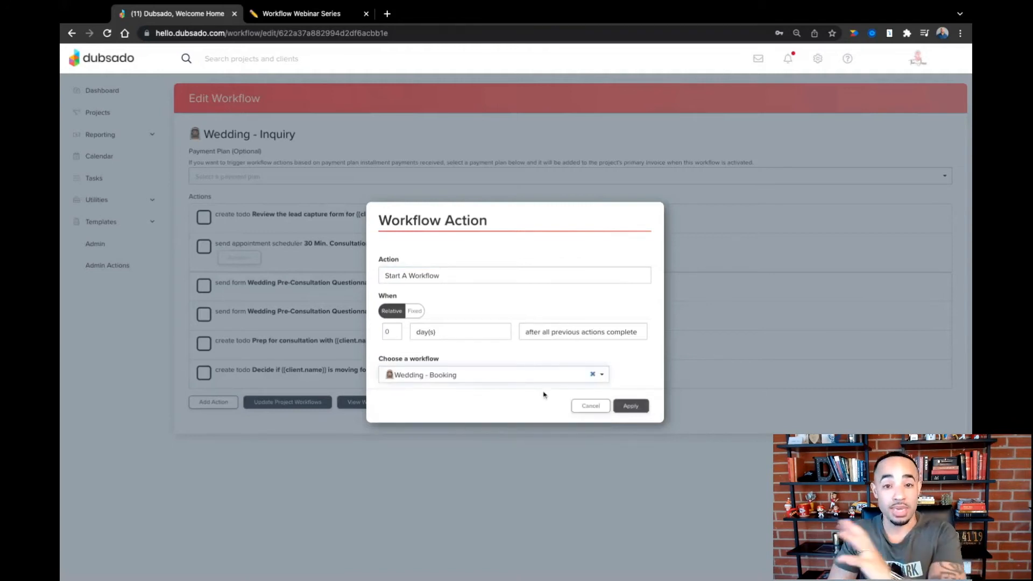
left_click(628, 407)
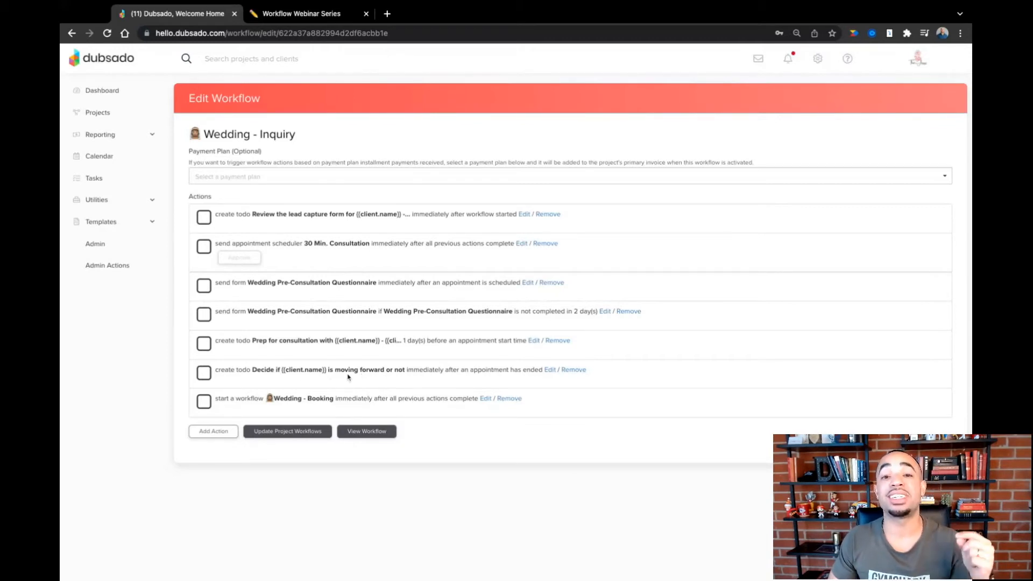
- Review the start-workflow action's settings without changing them, and check the process steps in Notion before returning to Dubsado
left_click(485, 399)
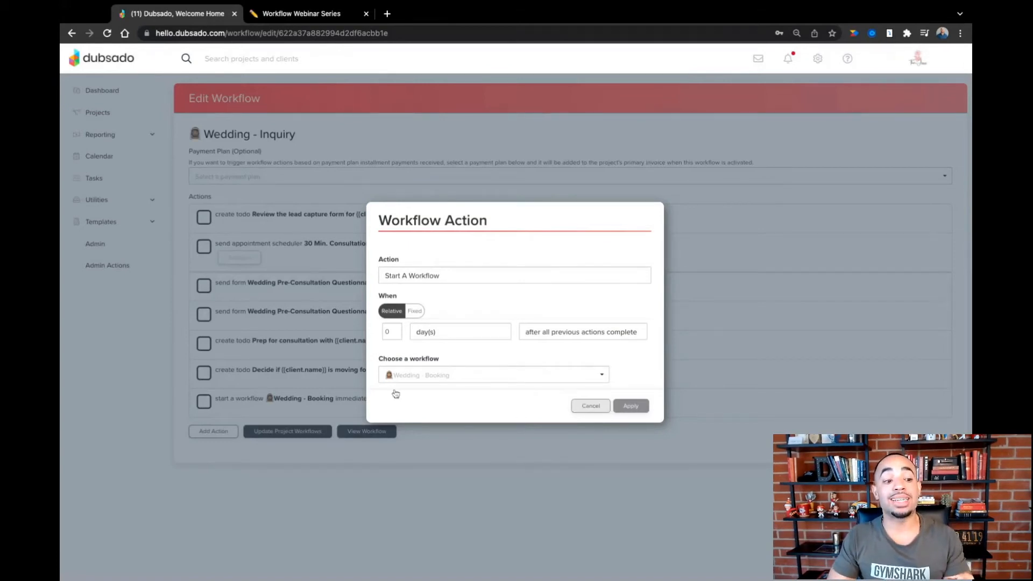
left_click(591, 406)
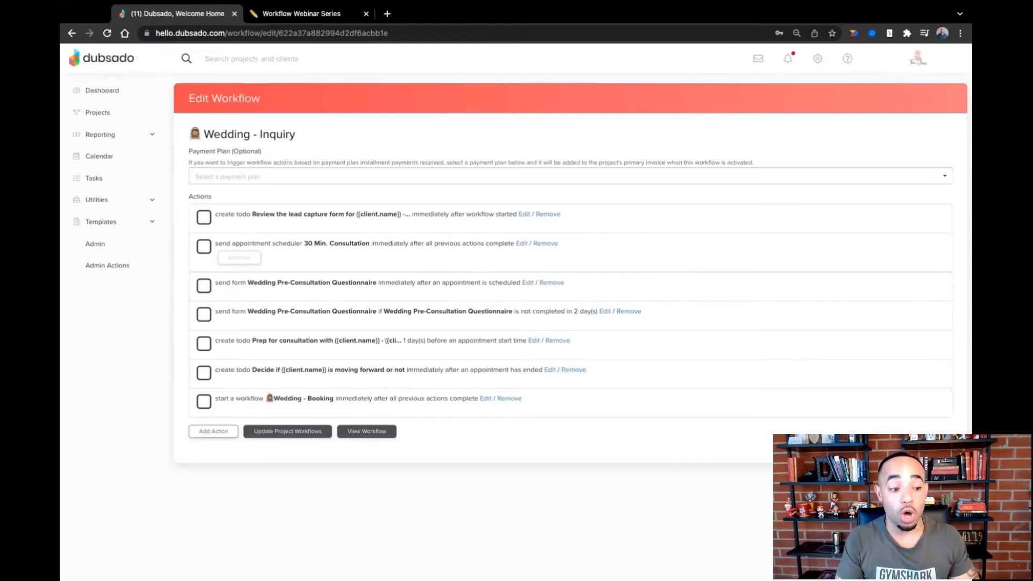
left_click(301, 12)
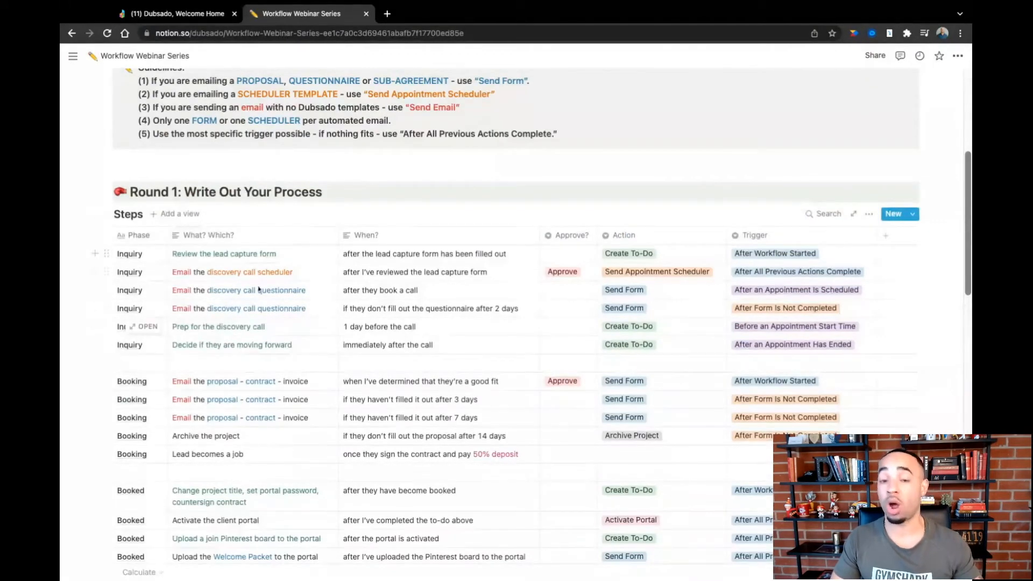
left_click(196, 14)
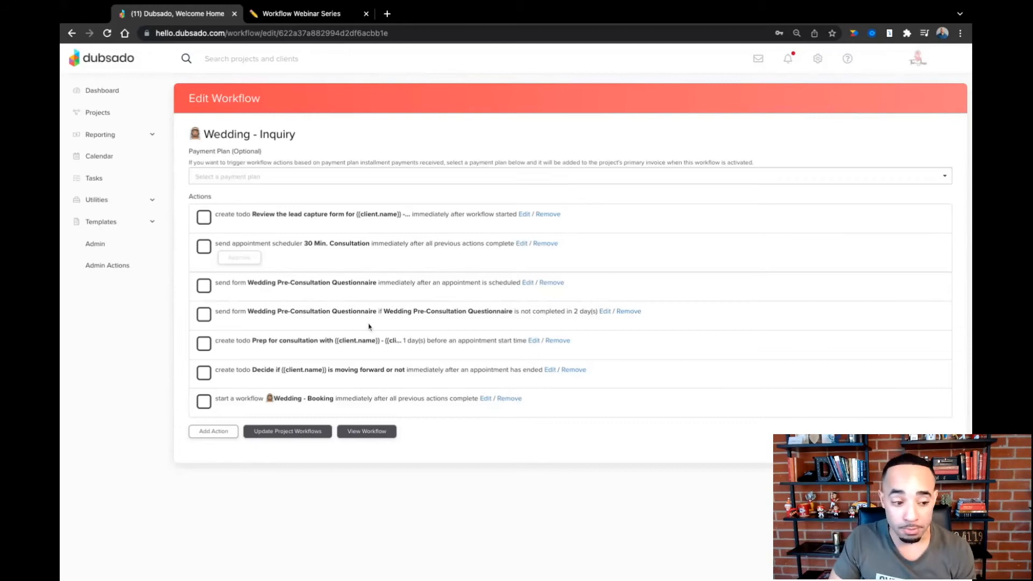
- Reorder the wedding workflows in the workflow templates list to Inquiry, Booking, Booked, and reload the page
left_click(108, 225)
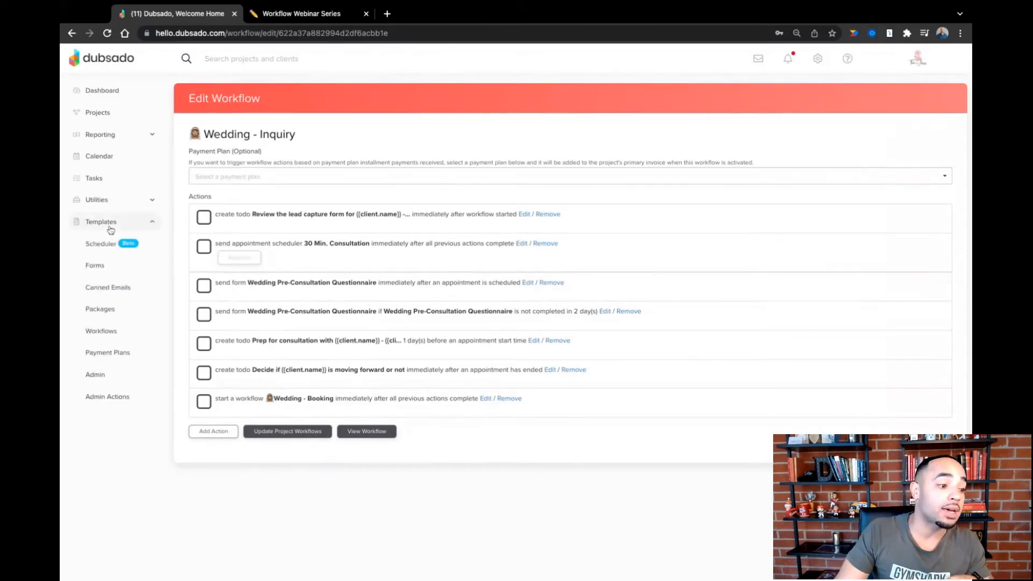
left_click(107, 331)
left_click(260, 163)
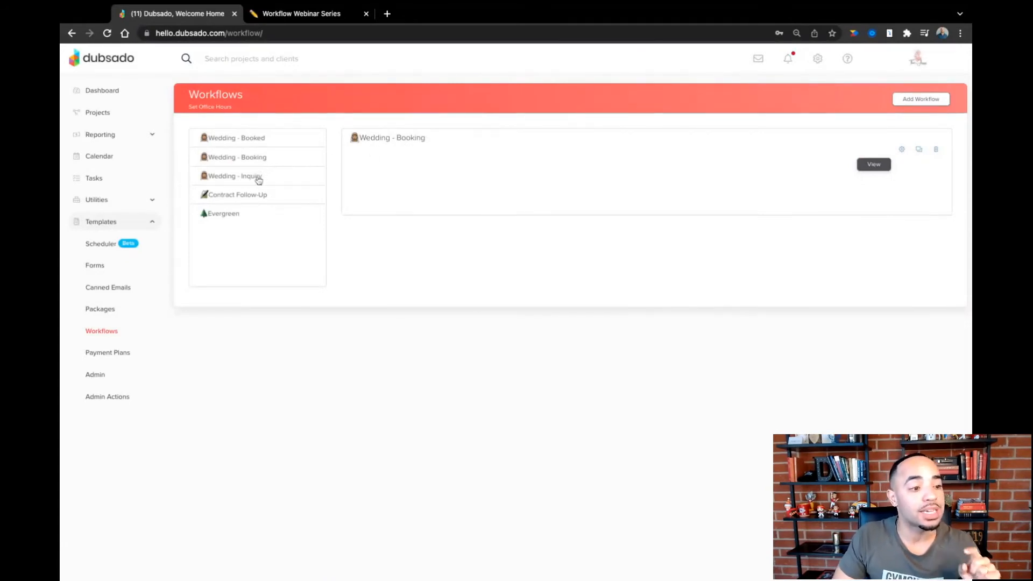
left_click_drag(259, 177, 259, 137)
left_click_drag(260, 179, 274, 161)
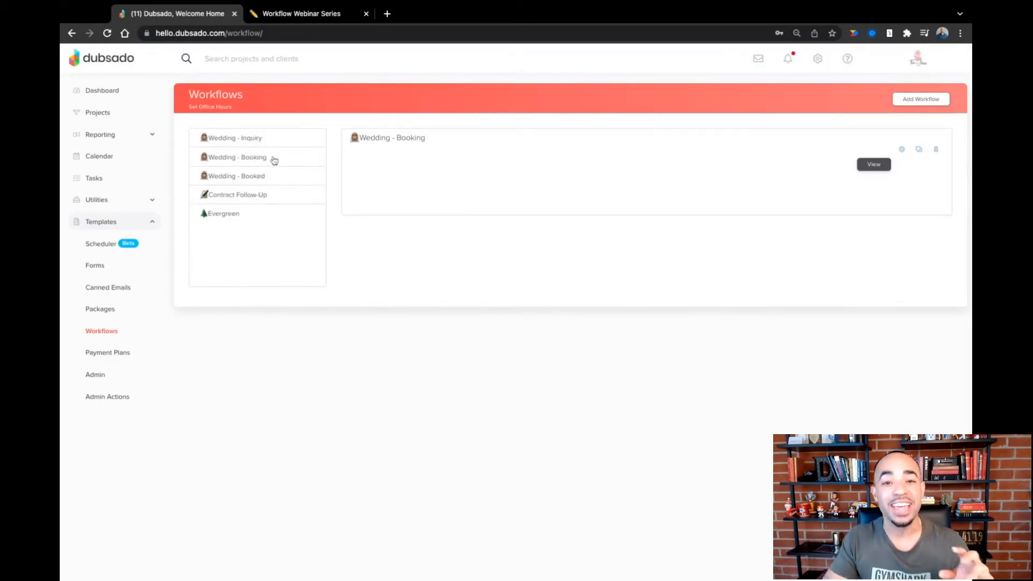
key("super+r")
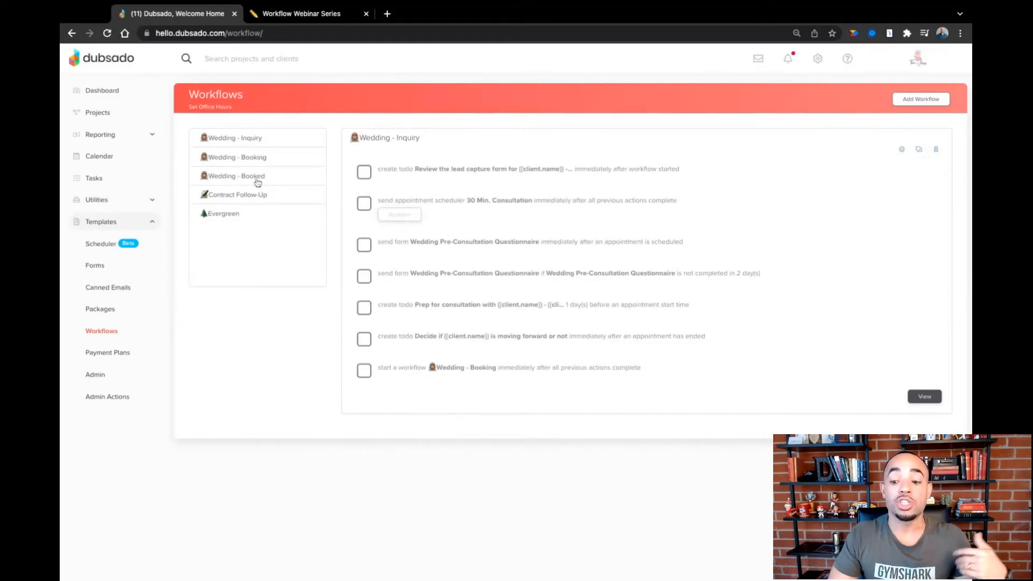
- Open the Wedding - Booking workflow for editing and assign it the 50/50 payment plan
left_click(256, 161)
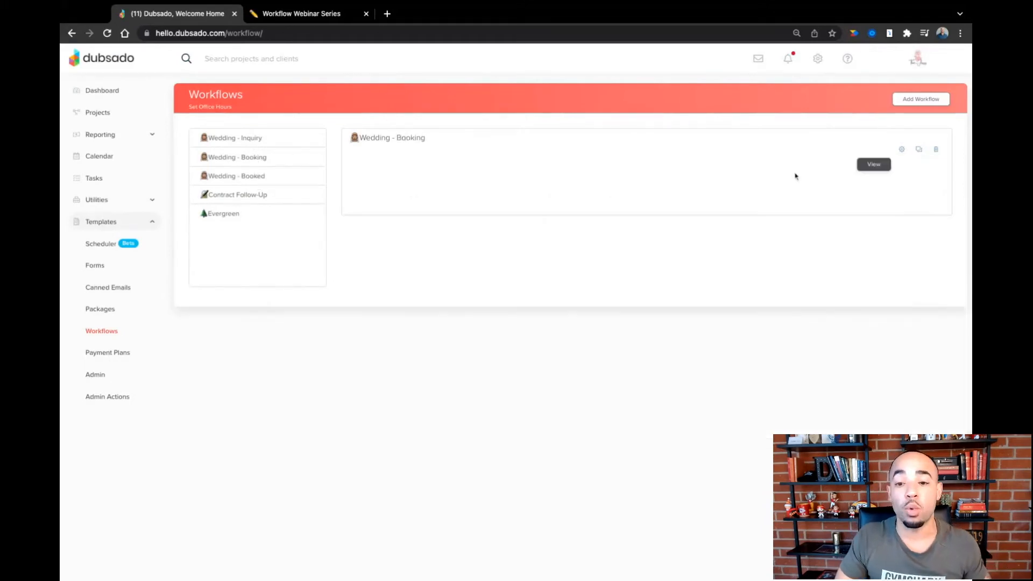
left_click(903, 151)
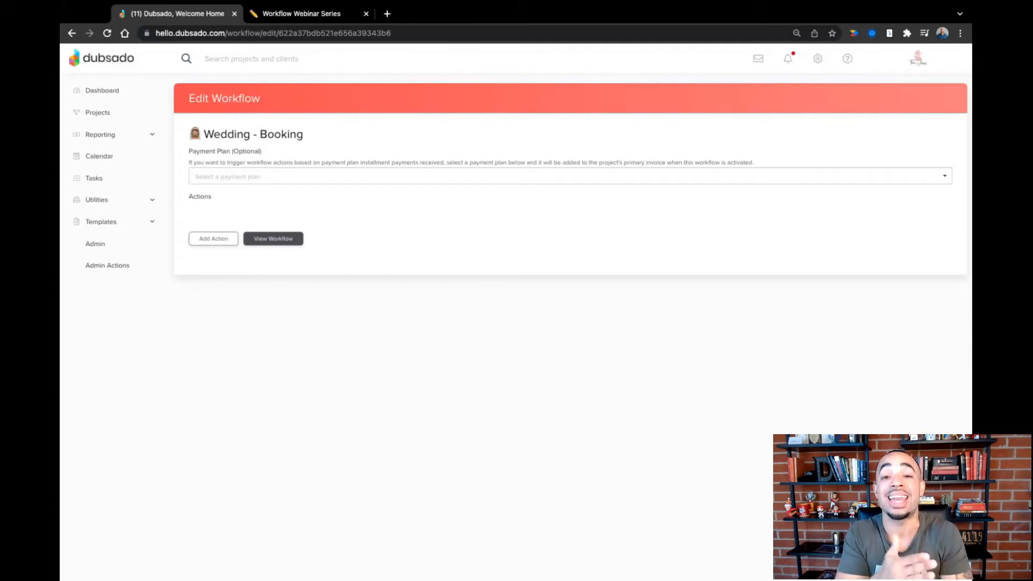
left_click(248, 177)
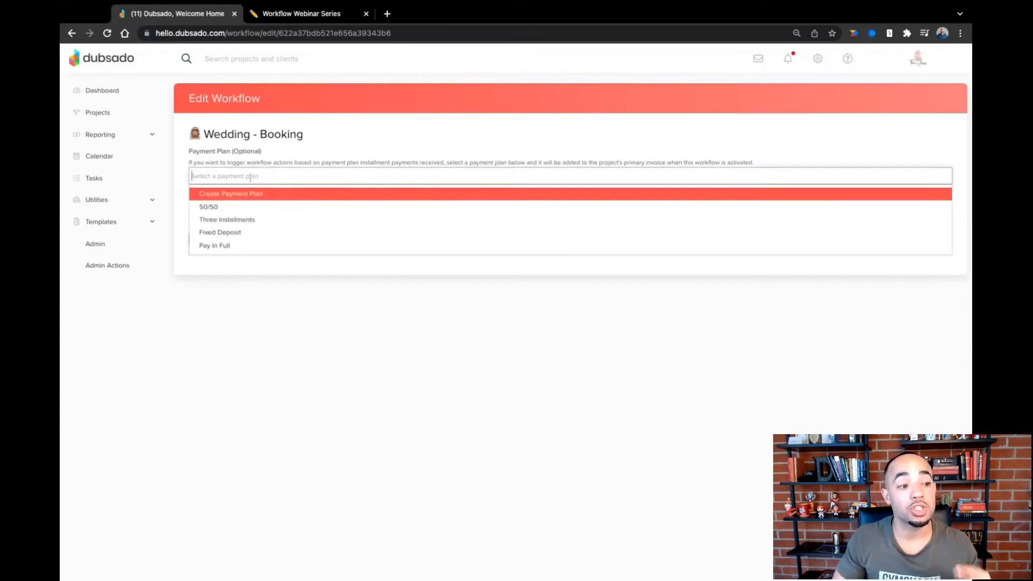
left_click(244, 208)
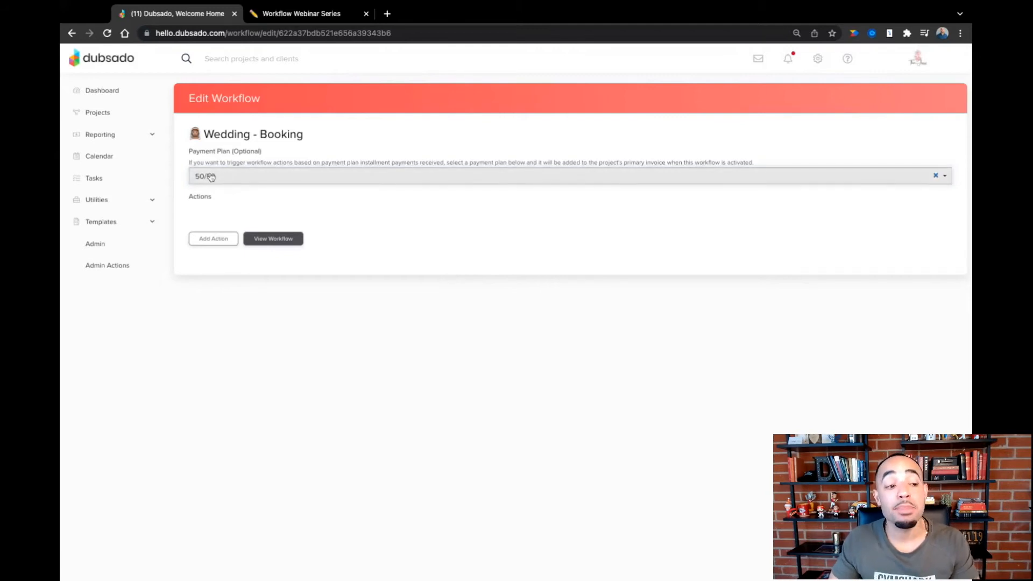
- Check the first booking step in Notion and add a Send Form action in Dubsado triggered 0 days after workflow started
left_click(300, 14)
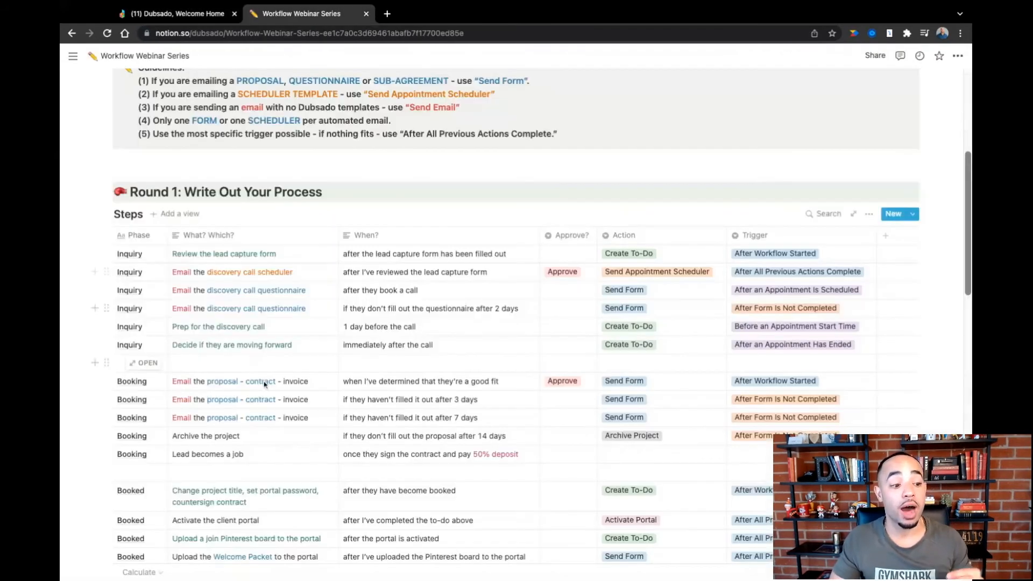
scroll(265, 384, "down", 1)
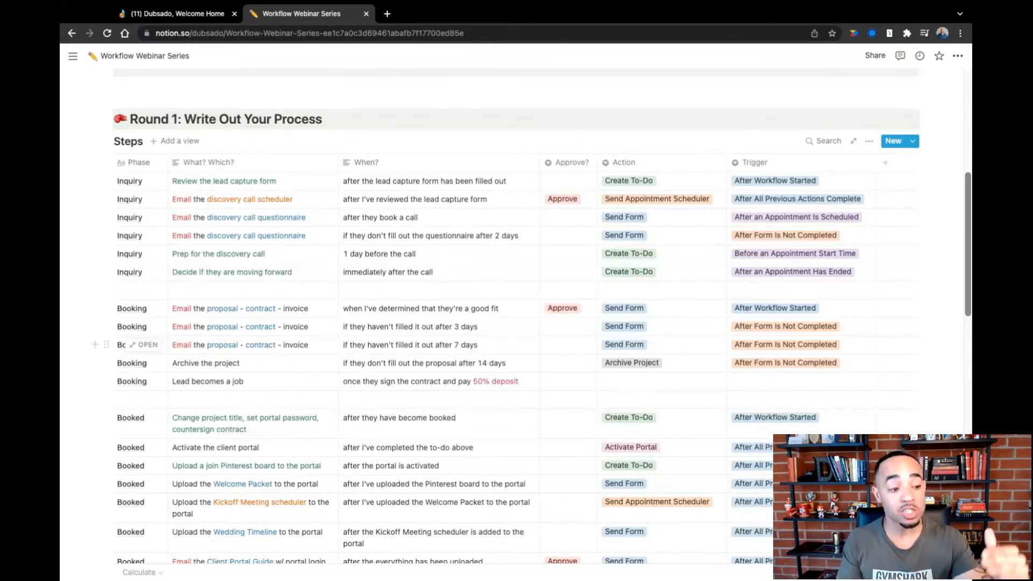
left_click(209, 15)
left_click(215, 242)
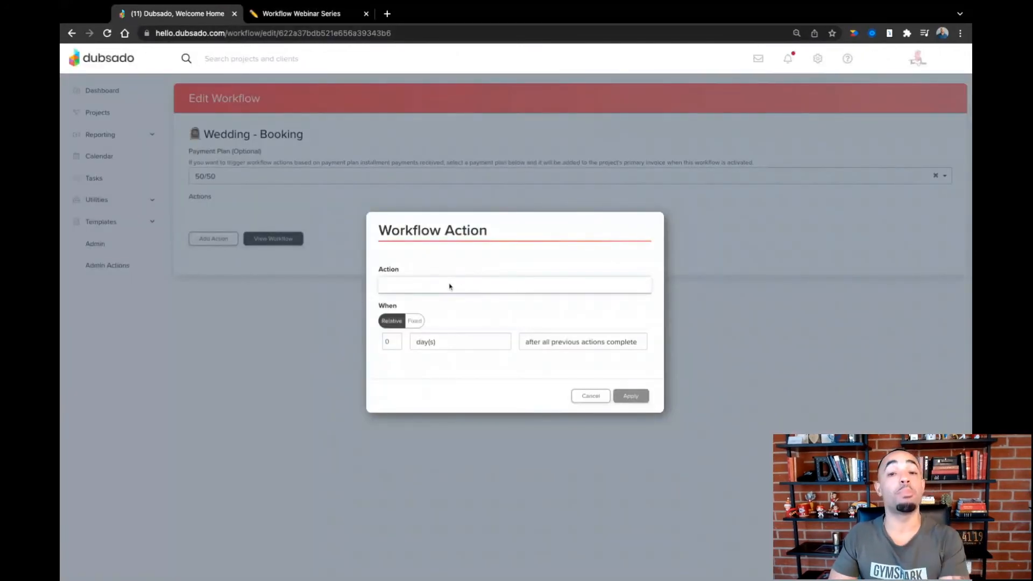
left_click(442, 334)
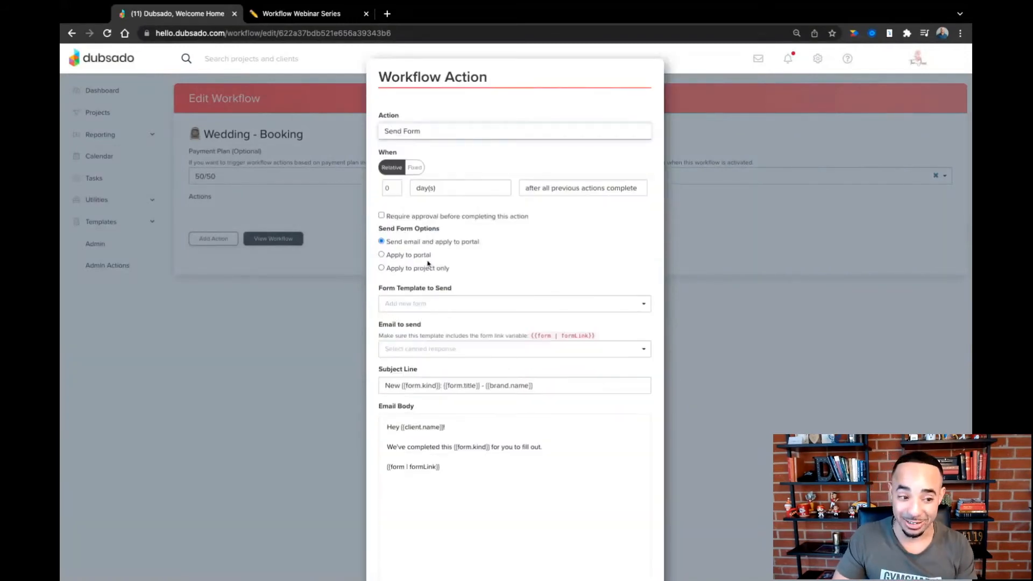
left_click(564, 190)
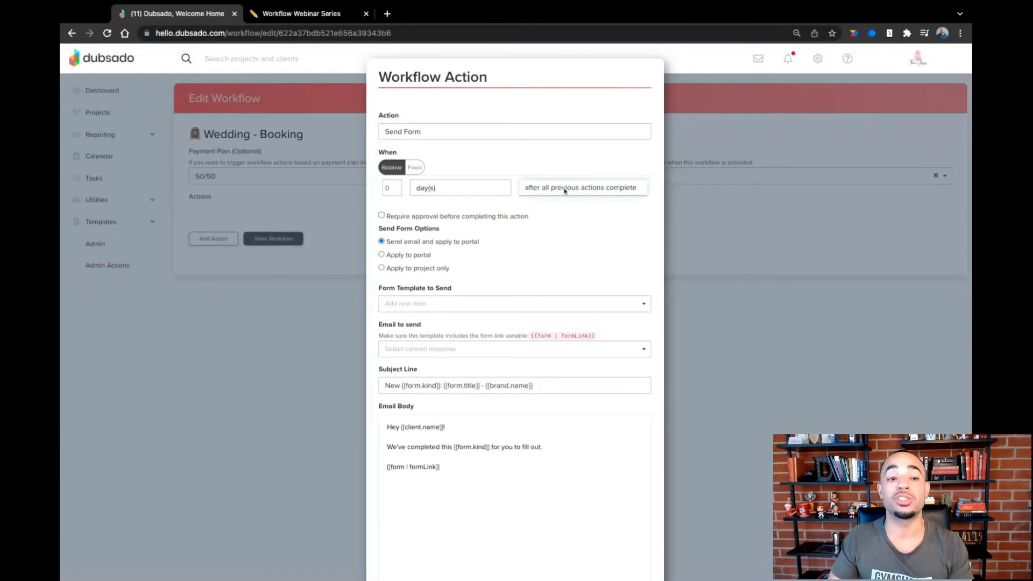
left_click(573, 130)
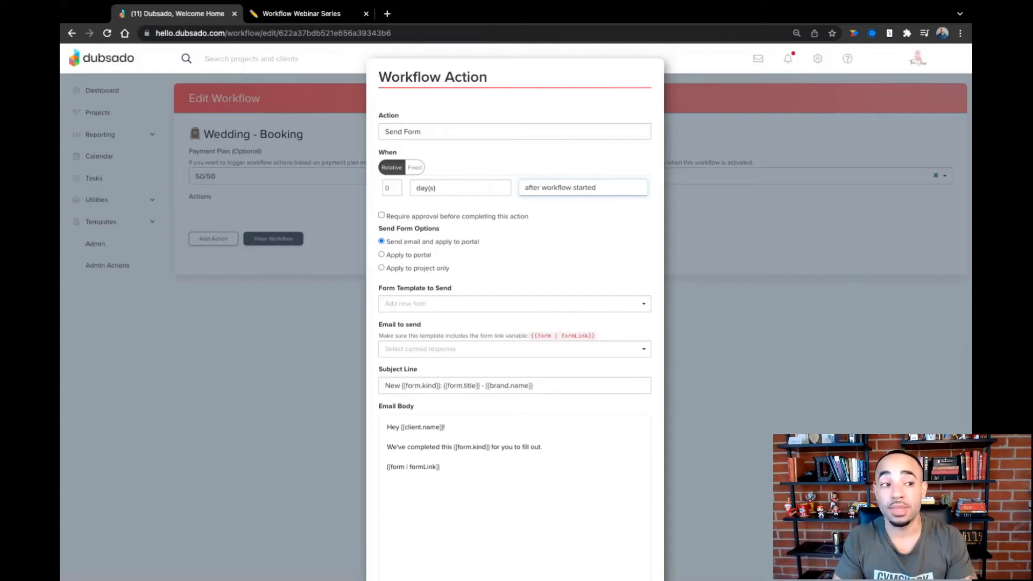
- Require approval for the action as marked in Notion, and choose Wedding Photography Proposal as the form template to send
left_click(329, 19)
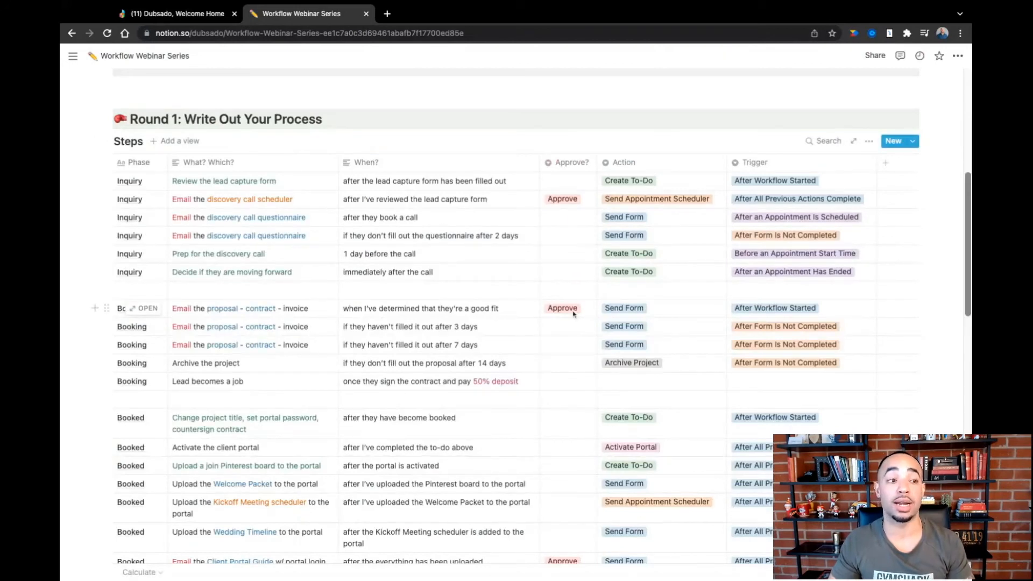
left_click(175, 13)
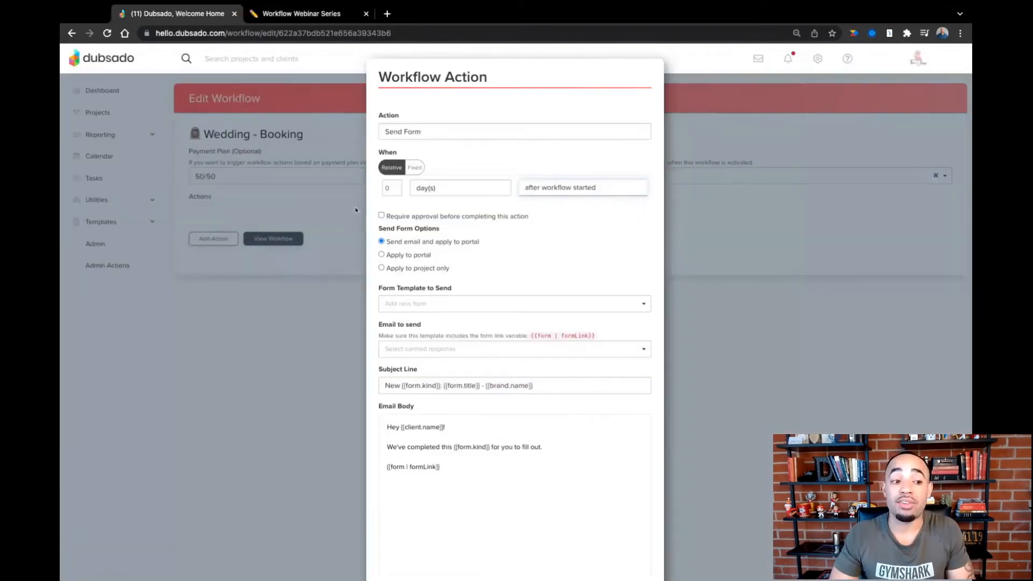
left_click(381, 215)
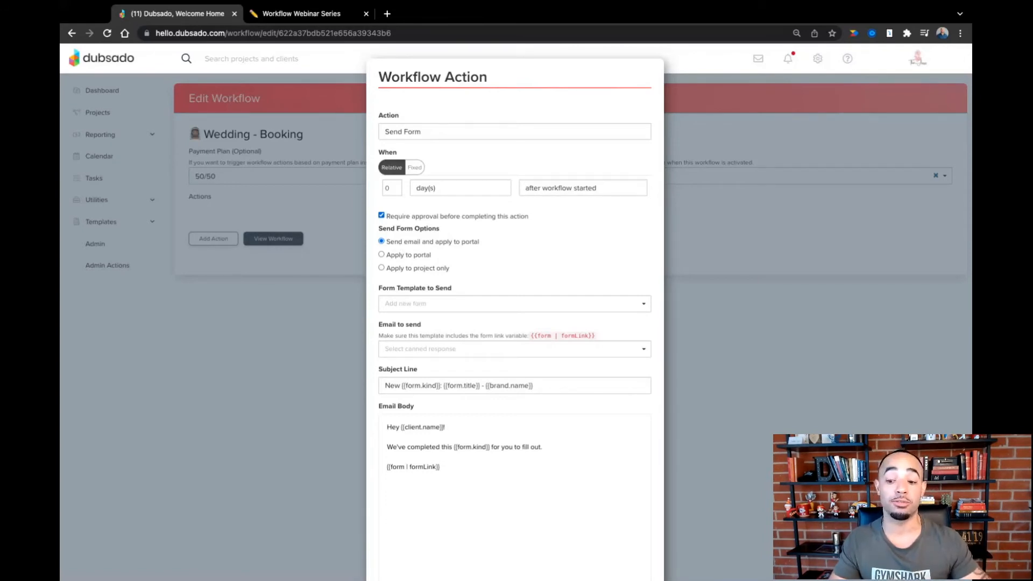
left_click(420, 302)
type("propos")
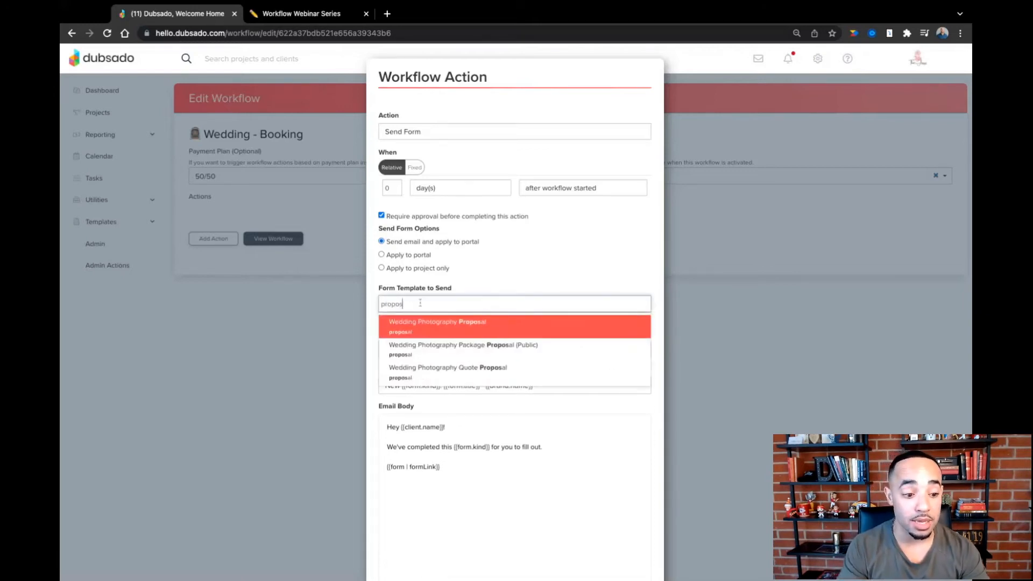
left_click(438, 330)
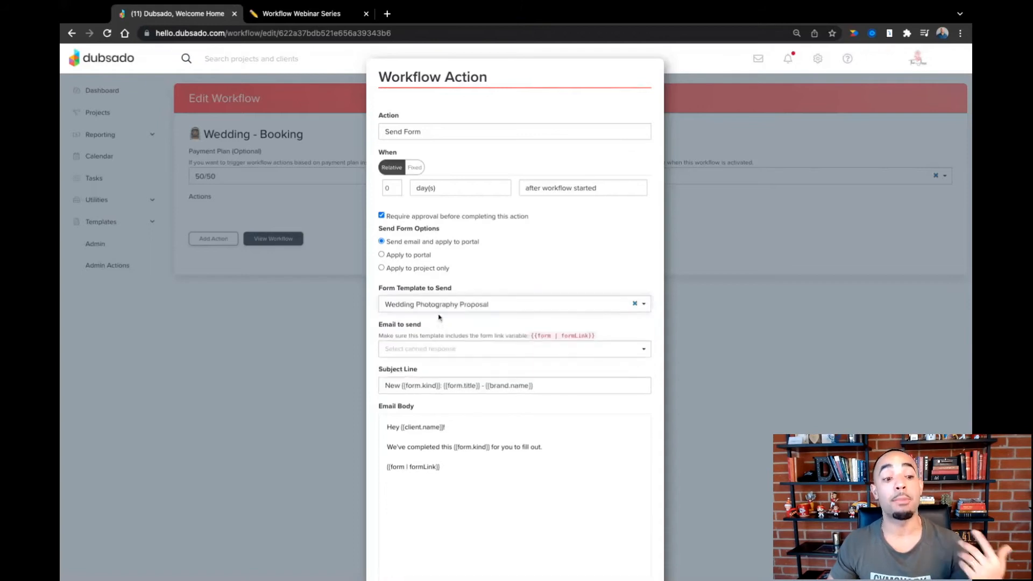
- Use the Wedding - Proposal canned email for the form, and review the contract and invoice paragraph in its body
left_click(446, 349)
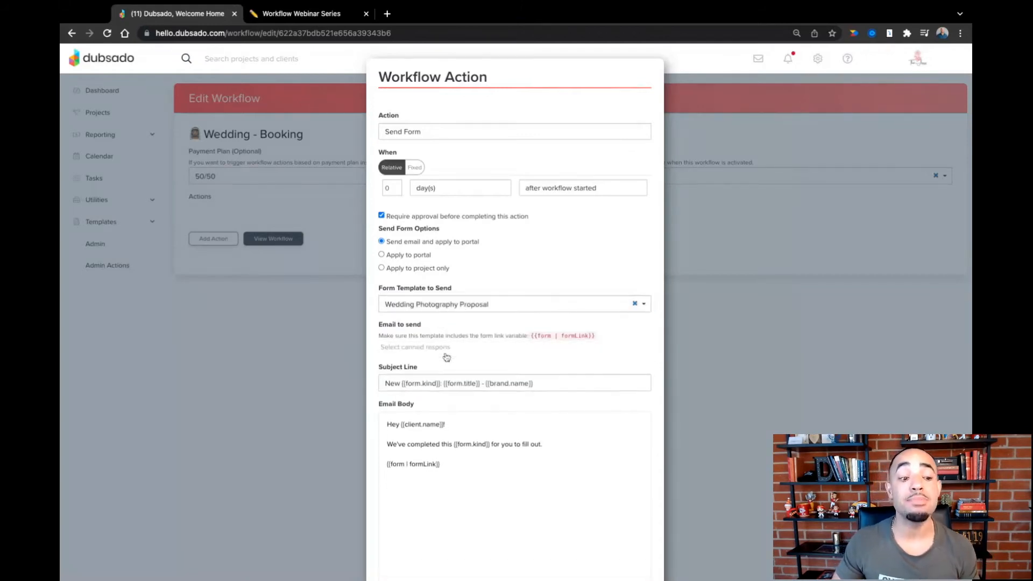
scroll(449, 387, "down", 5)
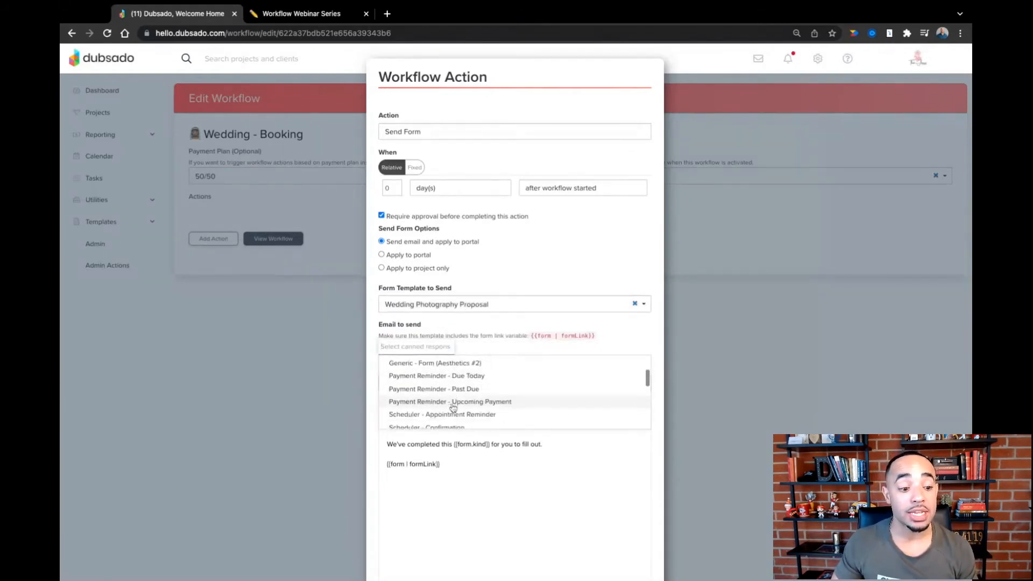
scroll(453, 408, "down", 3)
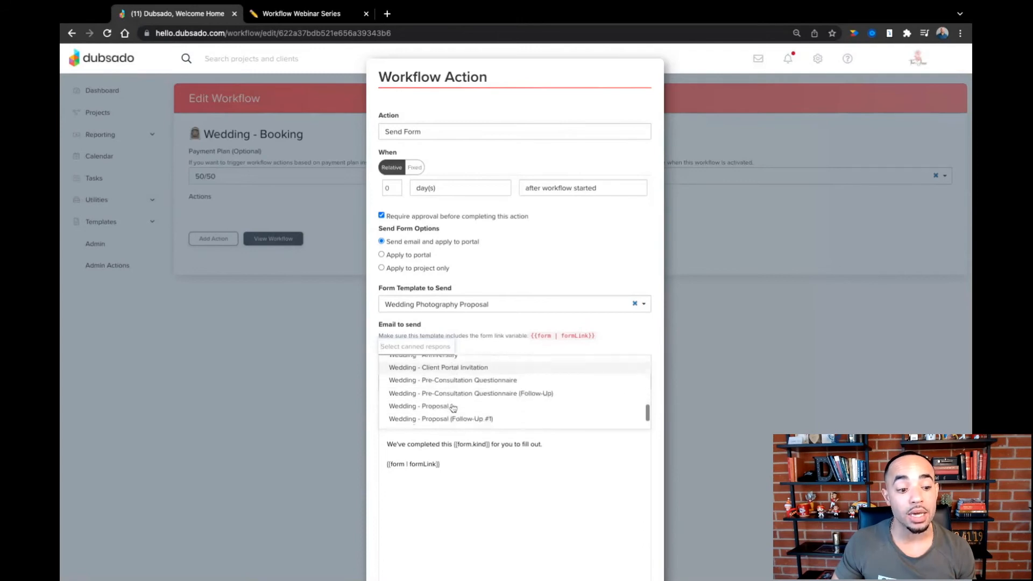
left_click(447, 400)
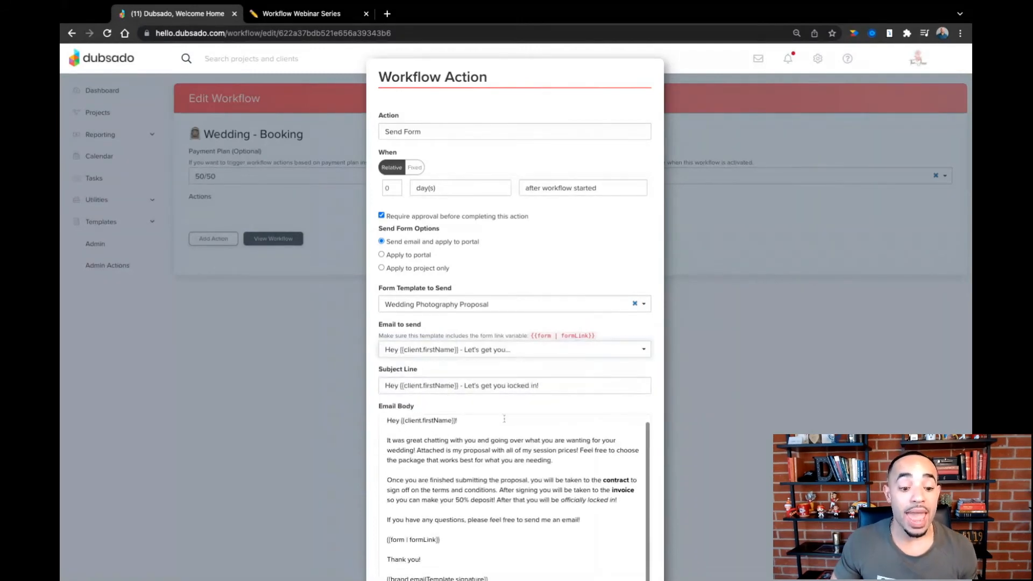
scroll(502, 418, "down", 1)
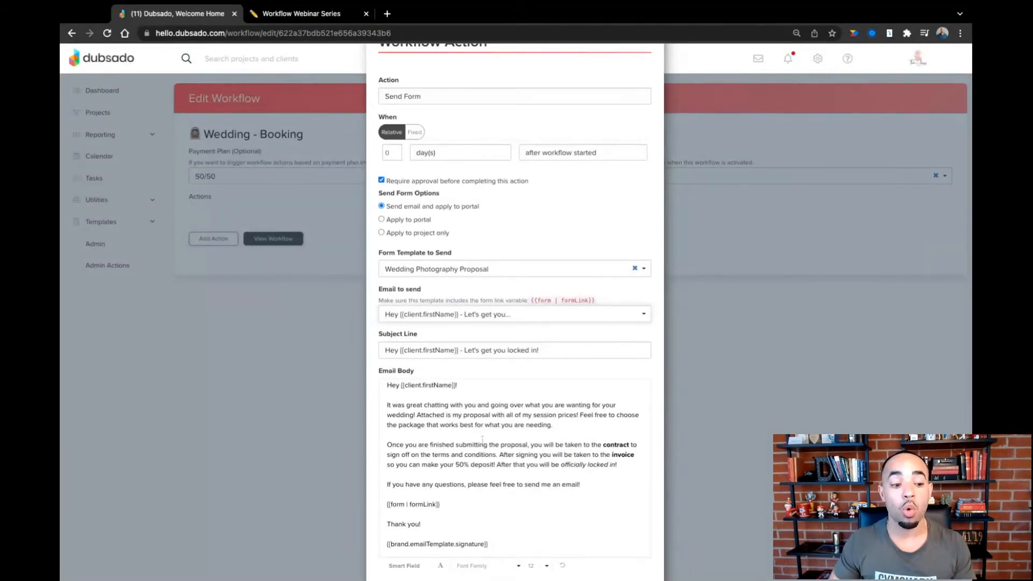
left_click_drag(387, 444, 601, 455)
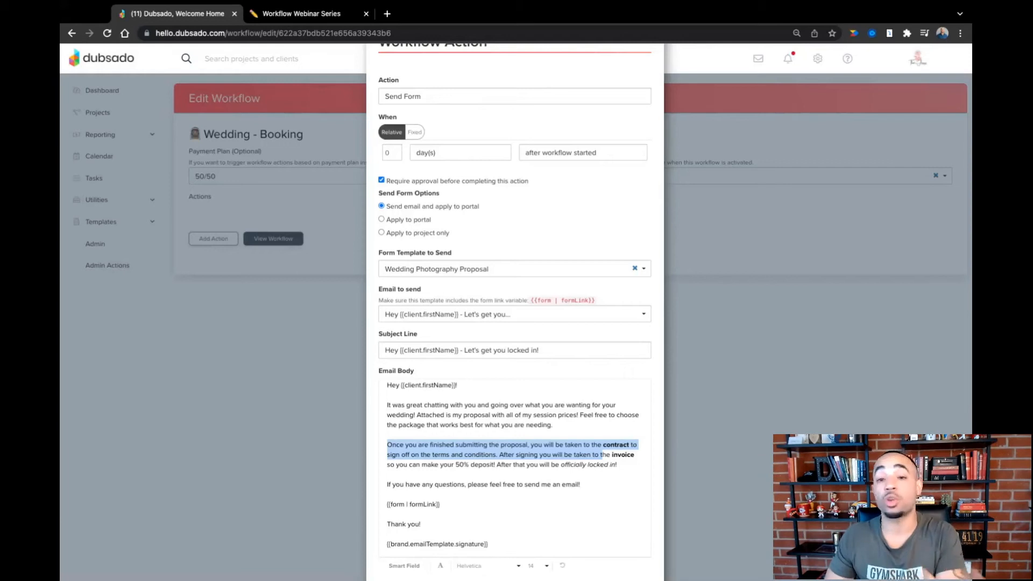
- Review the contract paragraph and form link smart field in the proposal email body, and apply the Send Form action to the workflow
left_click_drag(602, 455, 428, 446)
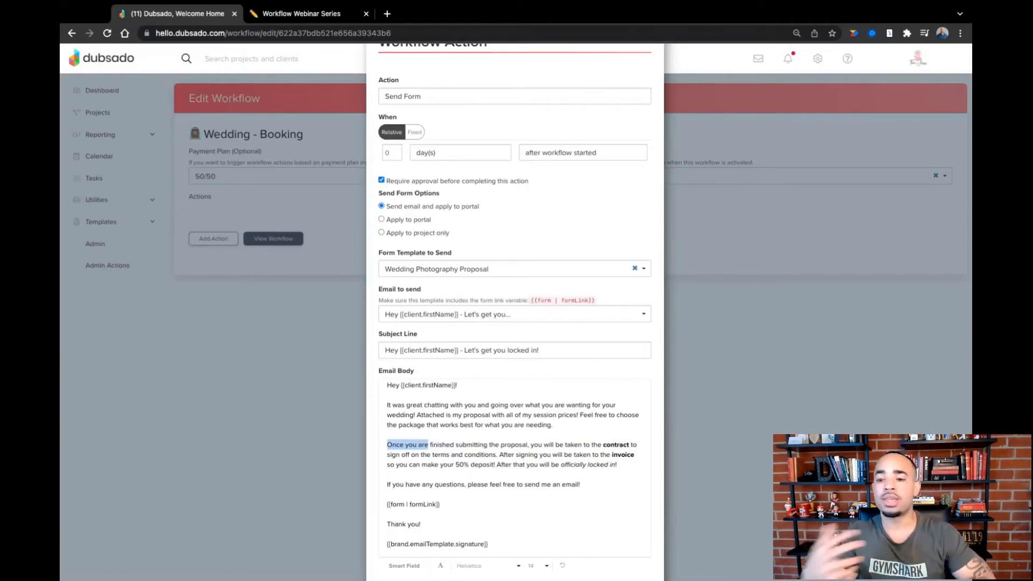
left_click_drag(440, 504, 387, 504)
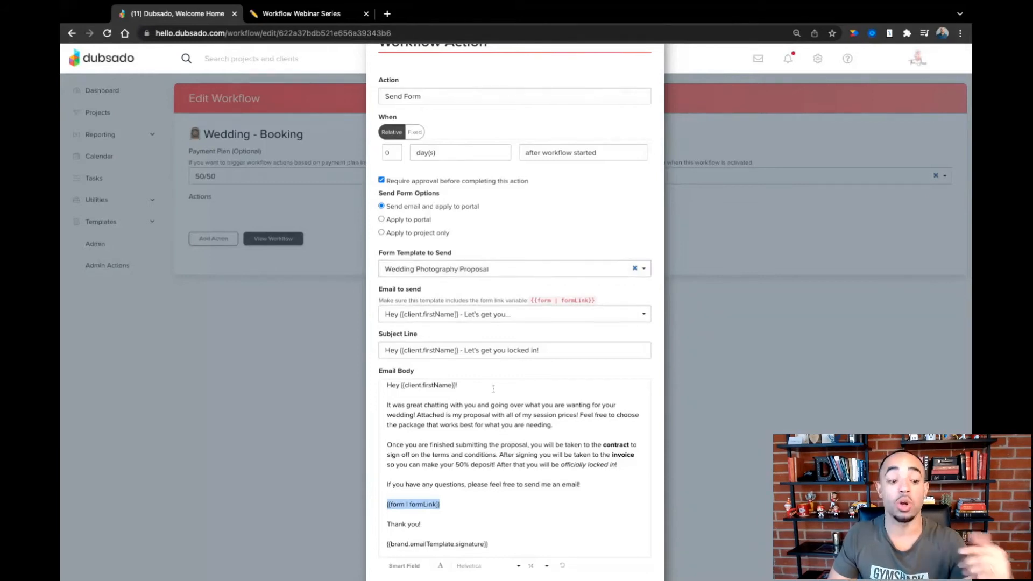
scroll(501, 334, "down", 2)
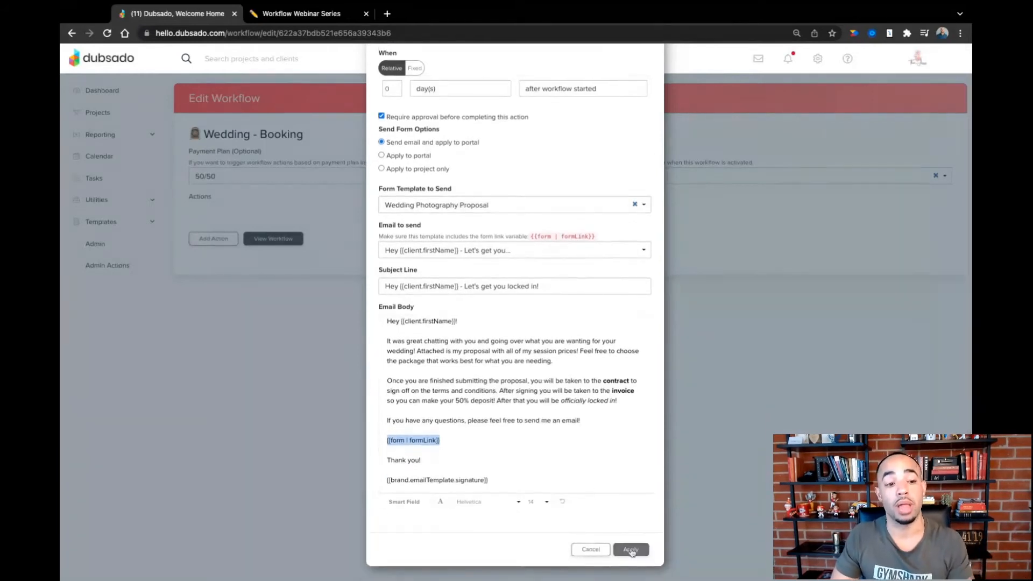
left_click(630, 550)
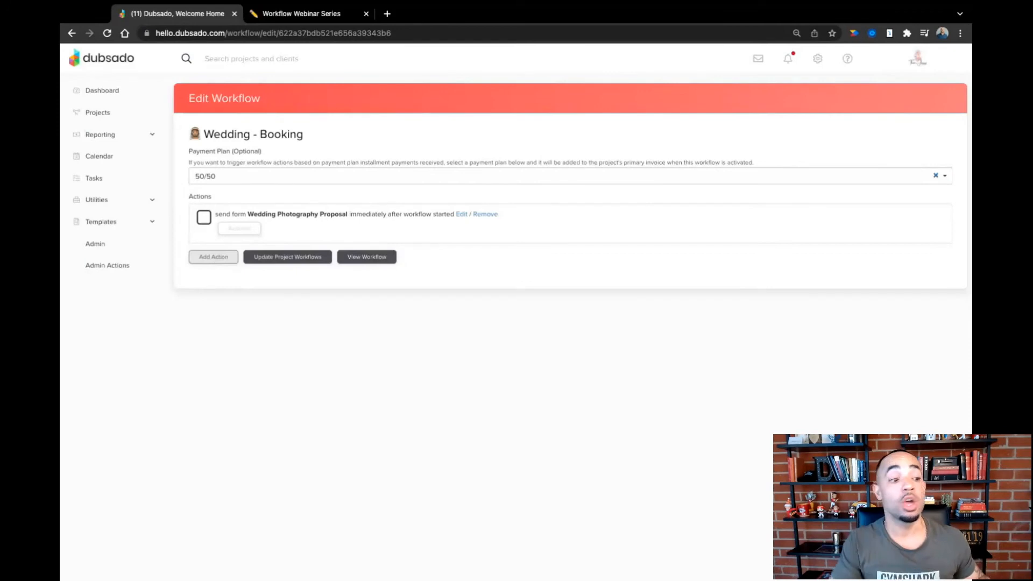
- Check the follow-up step in Notion and add a second Send Form action in Dubsado triggered 3 days after form is not completed
left_click(213, 257)
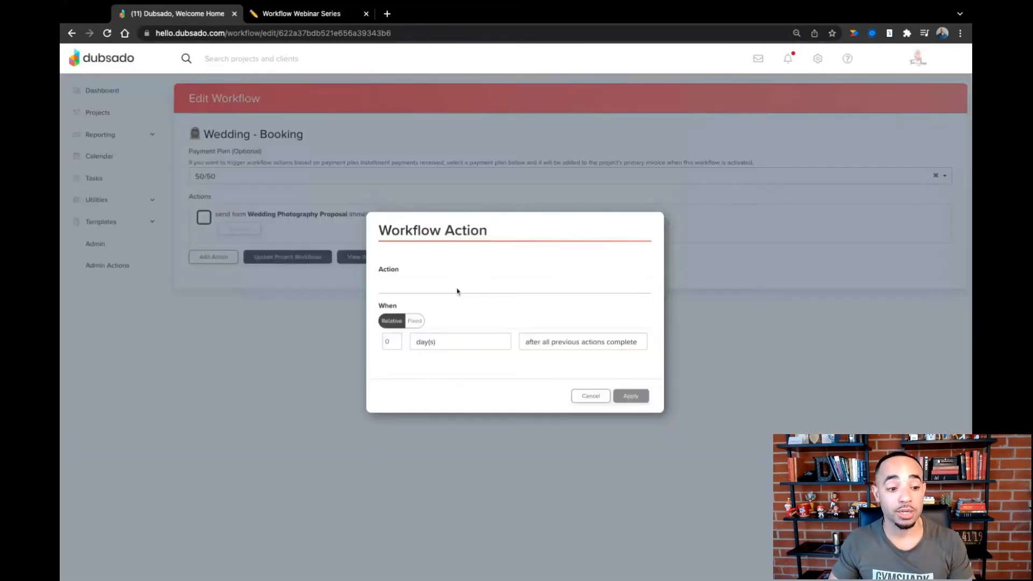
left_click(452, 313)
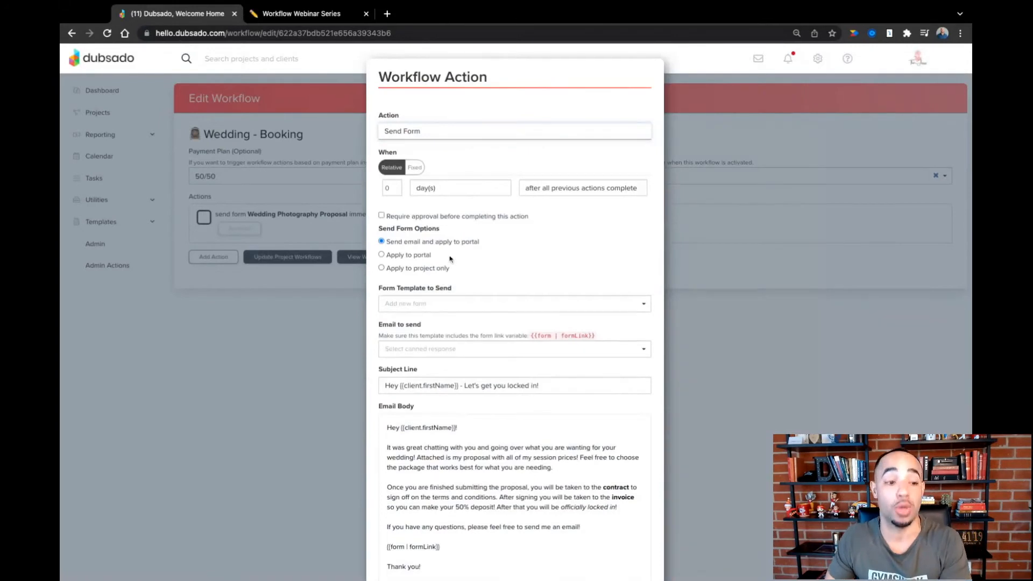
left_click(325, 22)
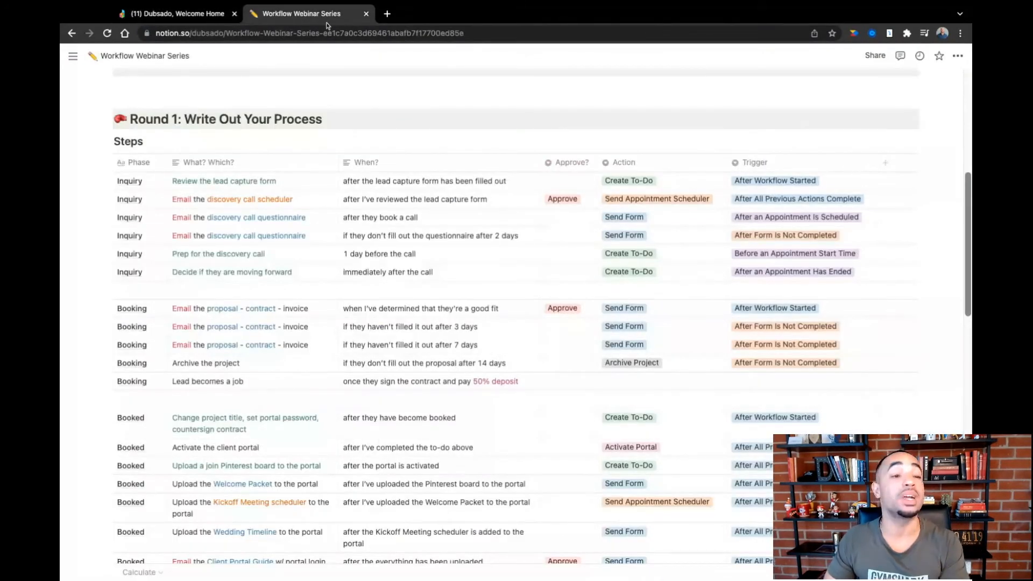
left_click(210, 15)
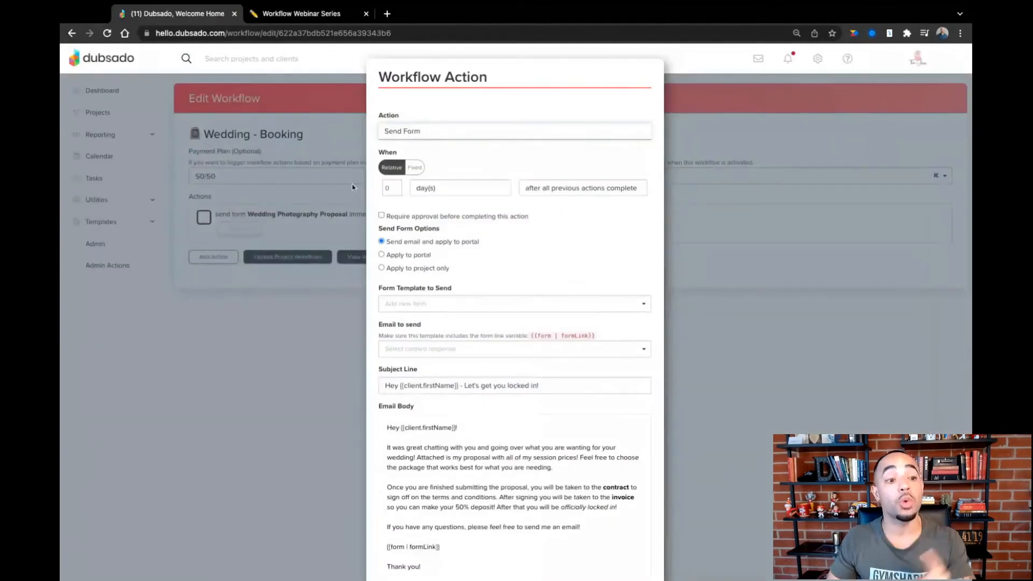
left_click(395, 186)
left_click(395, 186)
left_click(395, 186)
left_click(579, 194)
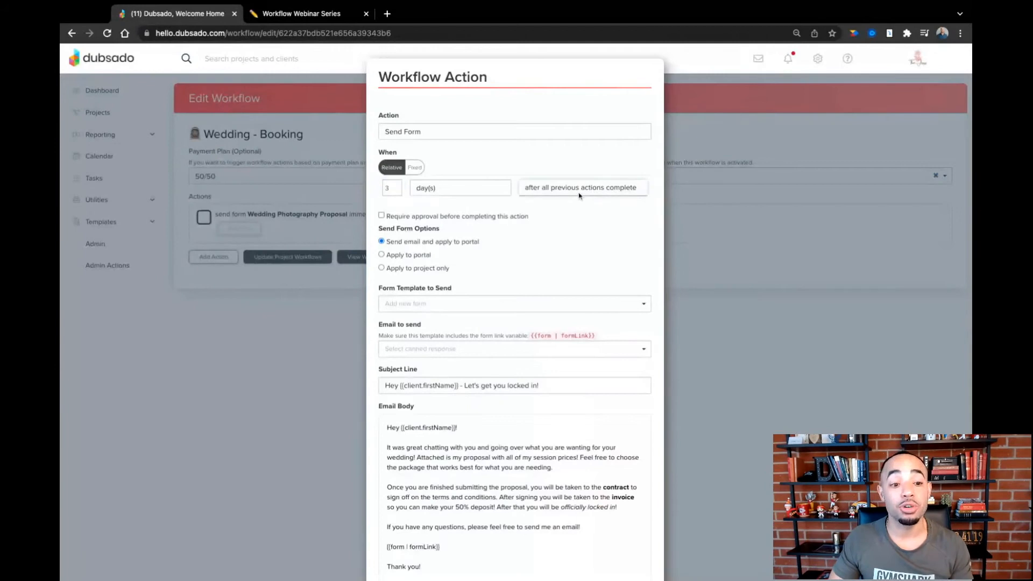
left_click(579, 193)
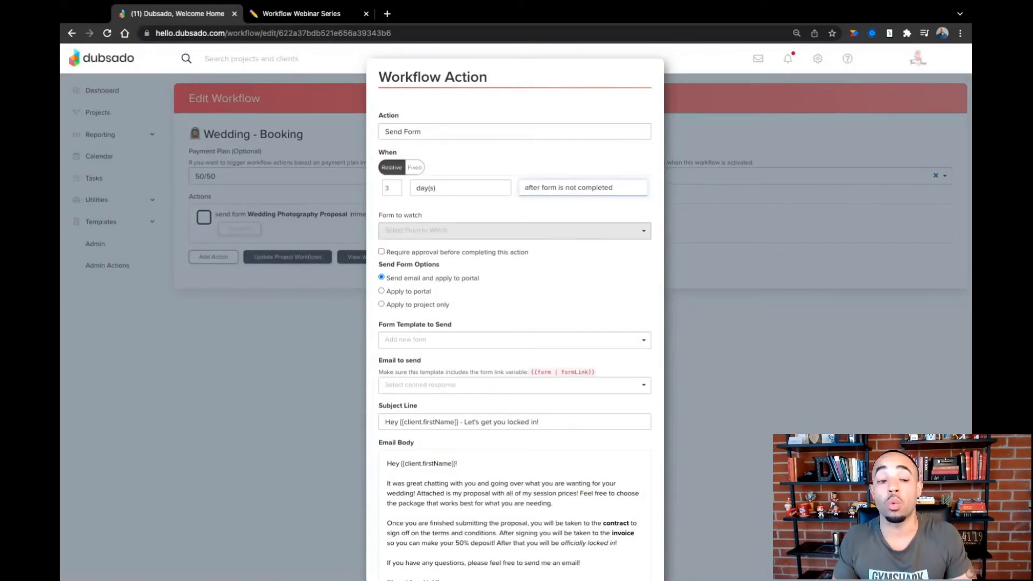
- Set Wedding Photography Proposal as both the form to watch and the form template to send for the 3-day follow-up
left_click(514, 231)
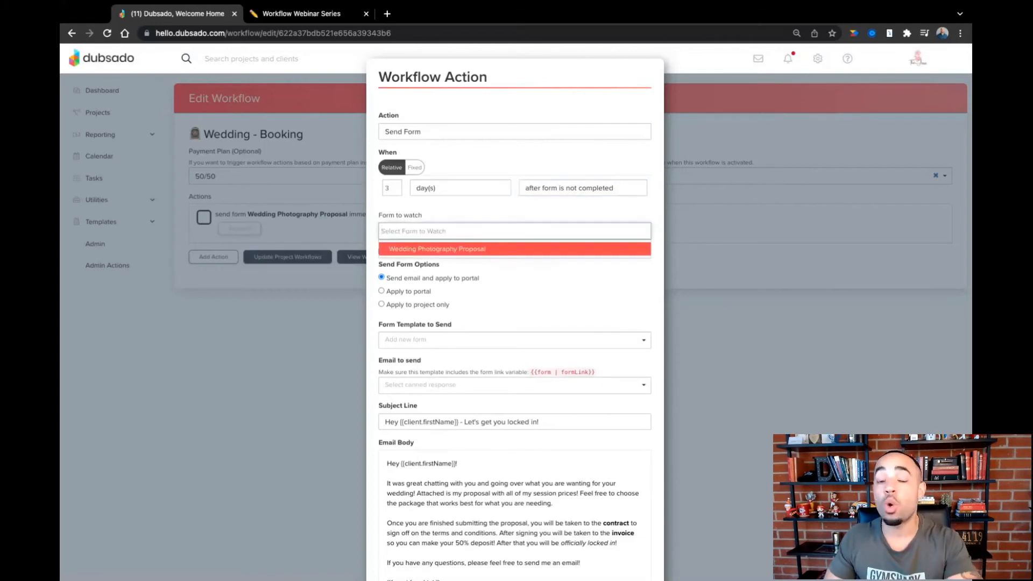
left_click(507, 251)
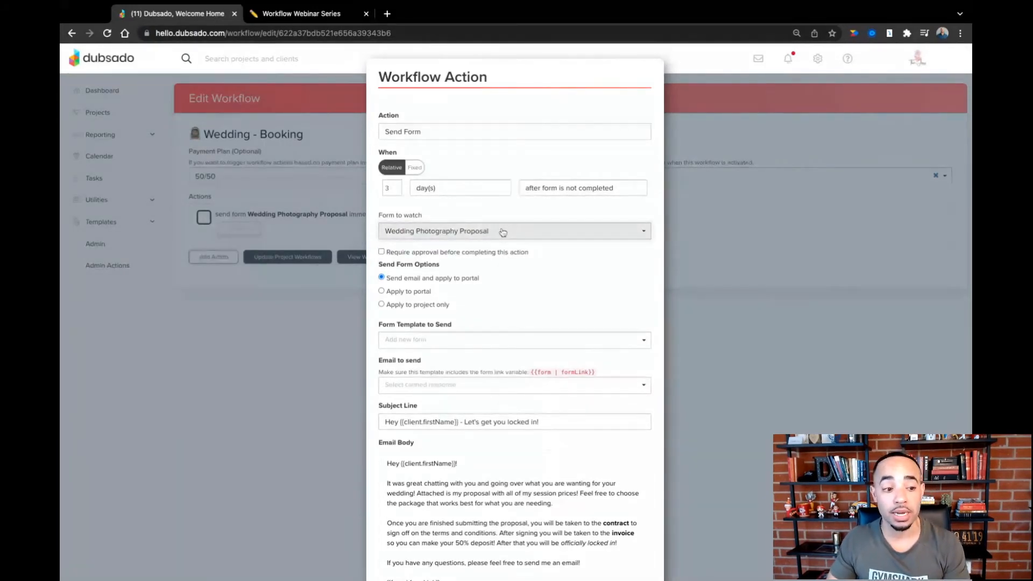
left_click(449, 337)
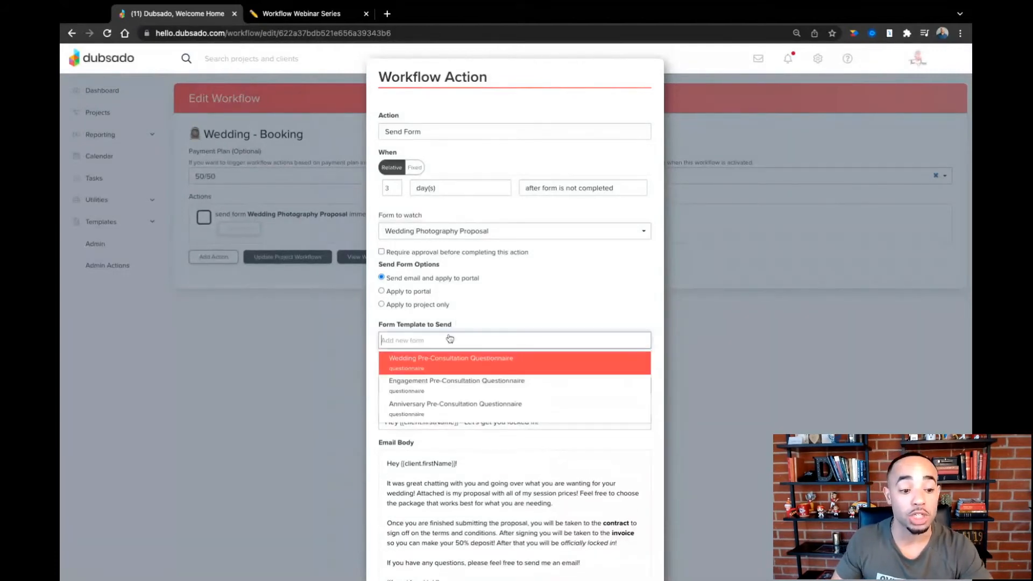
type("propo")
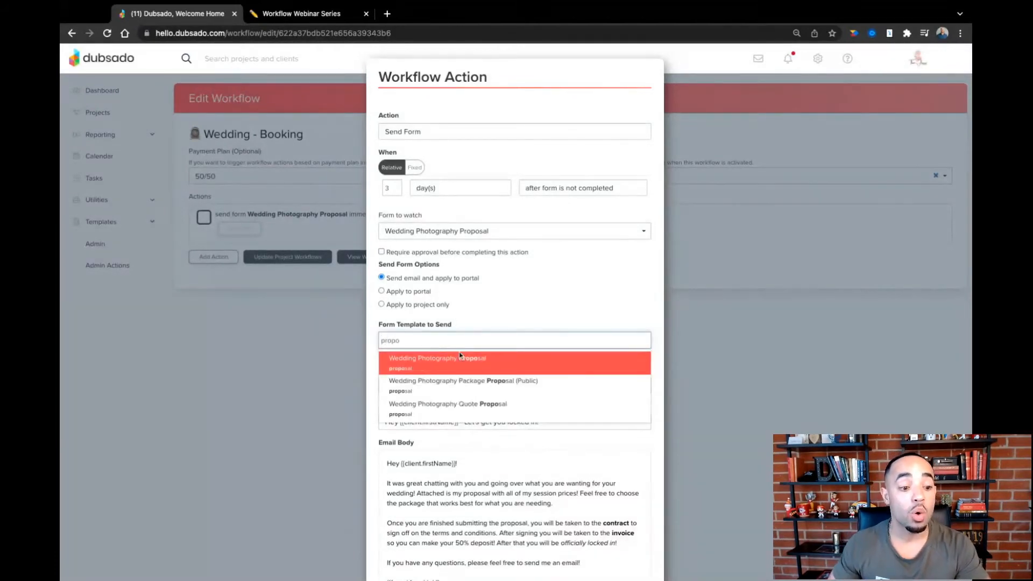
left_click(455, 364)
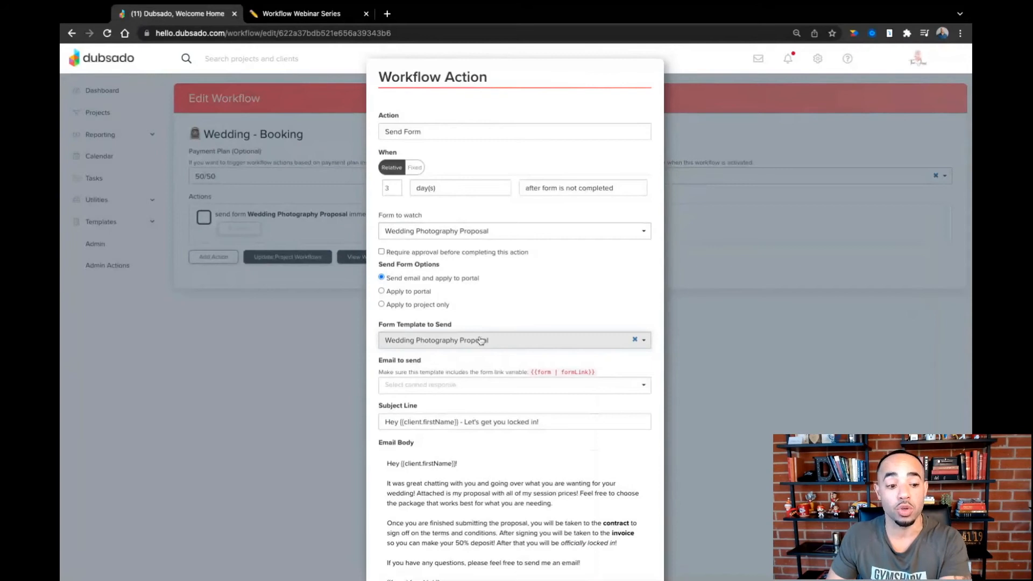
- Use the Wedding - Proposal (Follow-Up #1) canned email, check its form link smart field, and apply the 3-day follow-up action
left_click(469, 384)
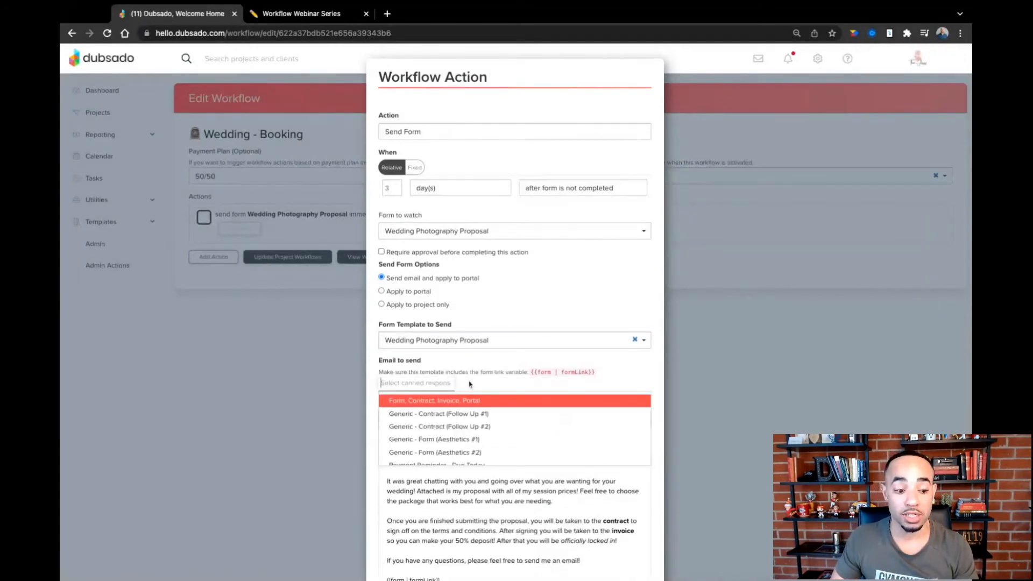
scroll(478, 428, "down", 3)
scroll(478, 428, "down", 3)
scroll(476, 428, "down", 5)
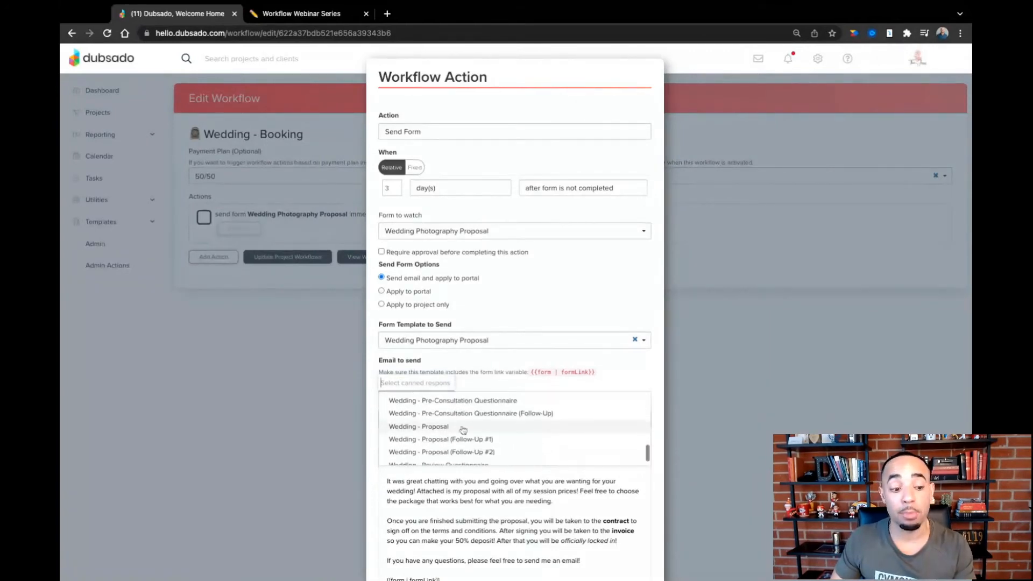
scroll(457, 430, "down", 1)
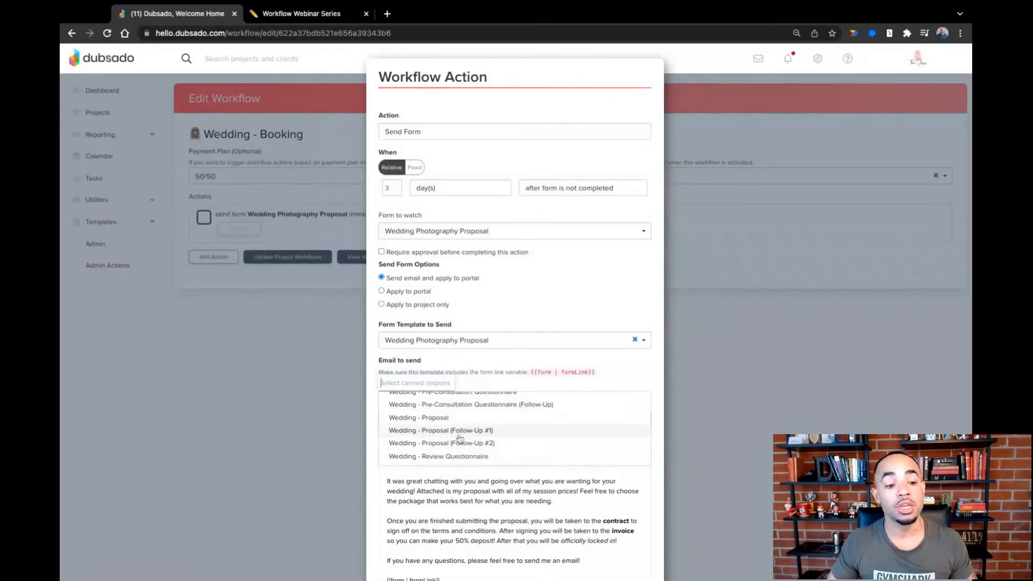
key("Return")
scroll(514, 323, "down", 2)
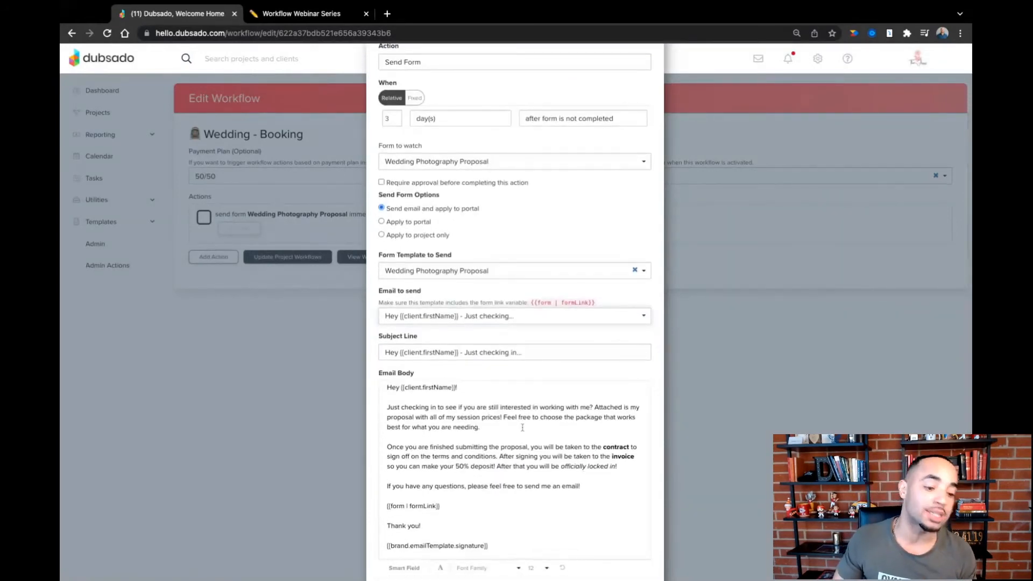
scroll(515, 323, "down", 2)
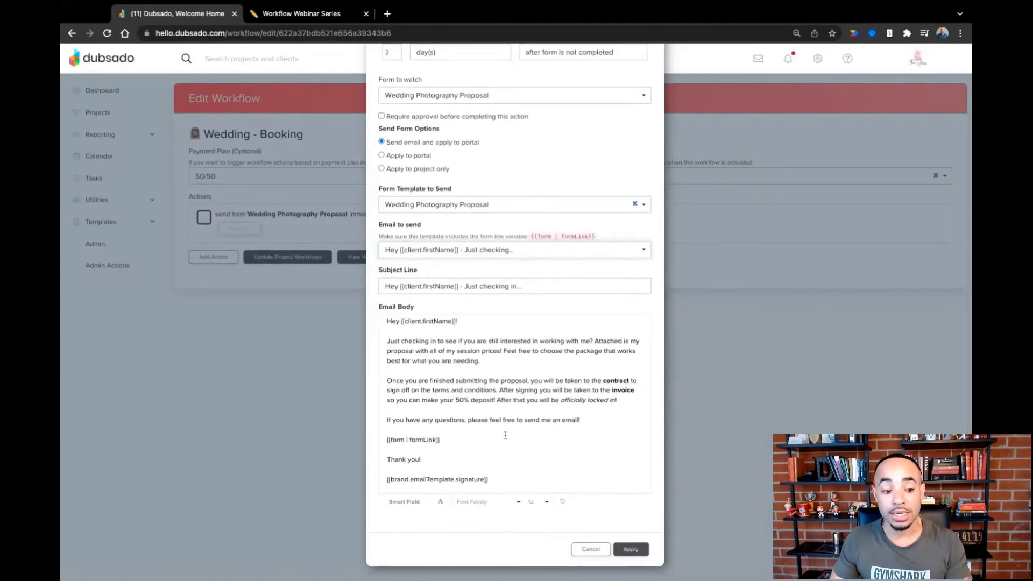
left_click_drag(445, 440, 387, 440)
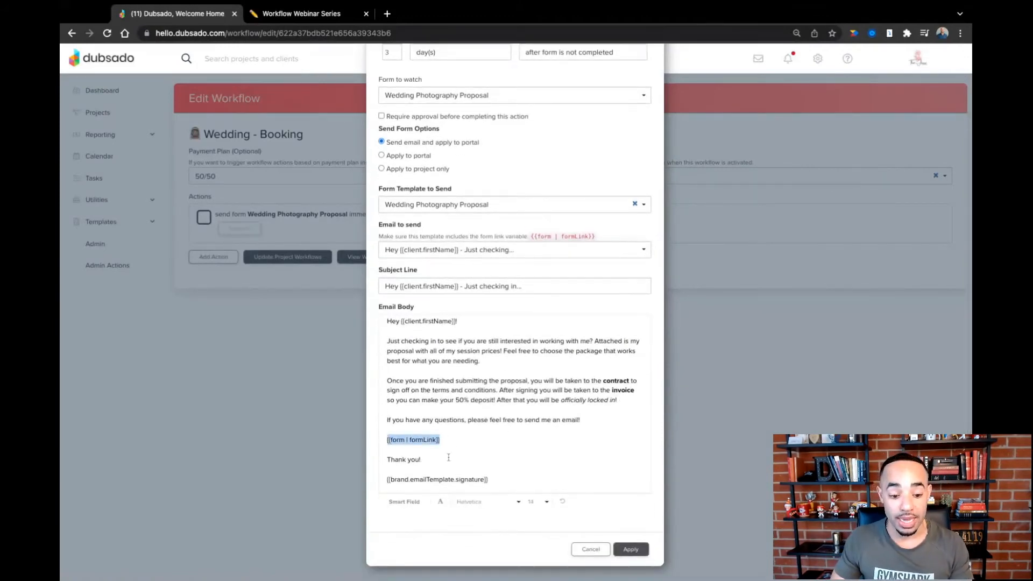
left_click(640, 552)
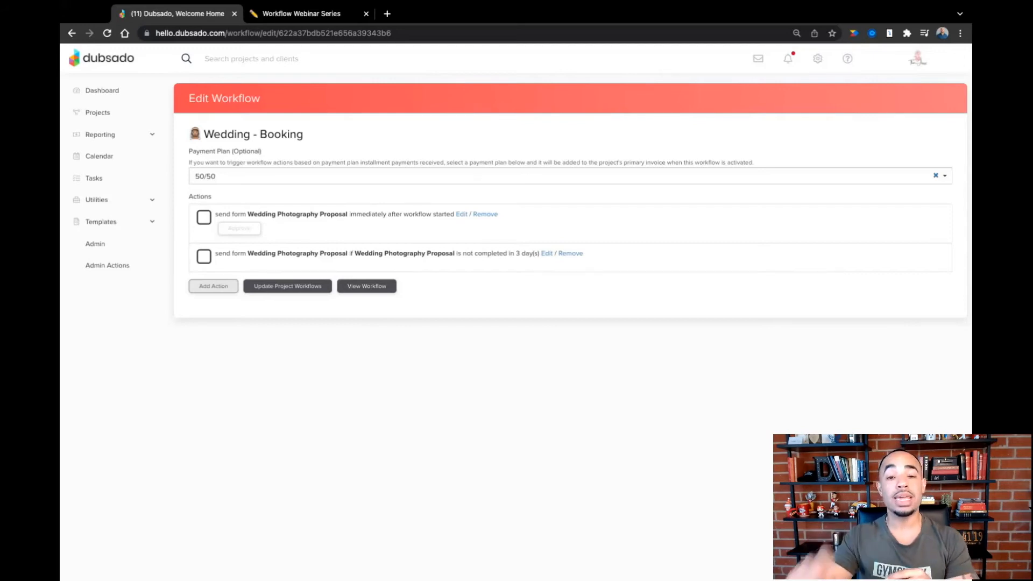
- Check the 7-day booking step in Notion and add a Send Form action in Dubsado triggered 4 days after form is not completed
left_click(307, 14)
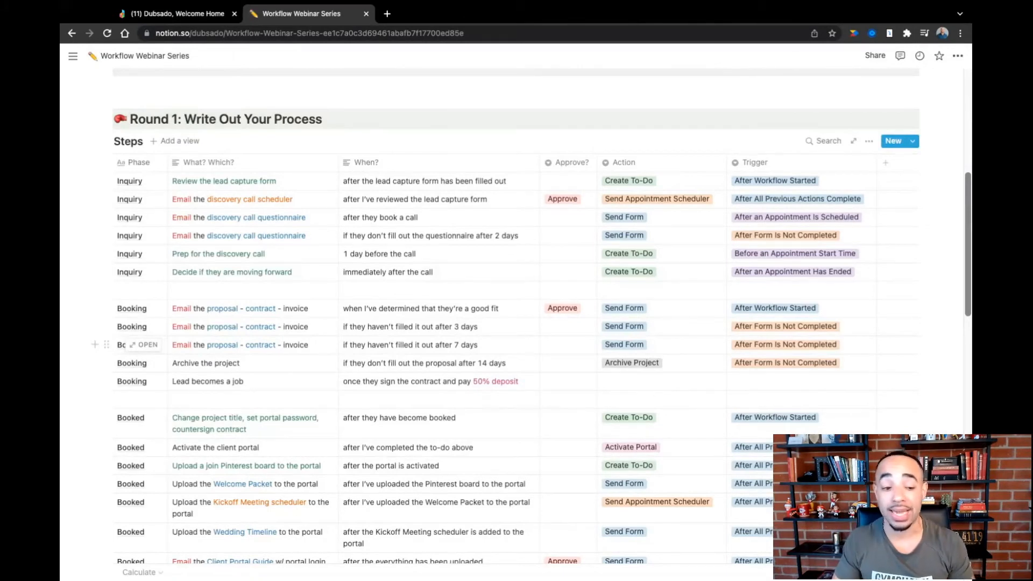
left_click(178, 13)
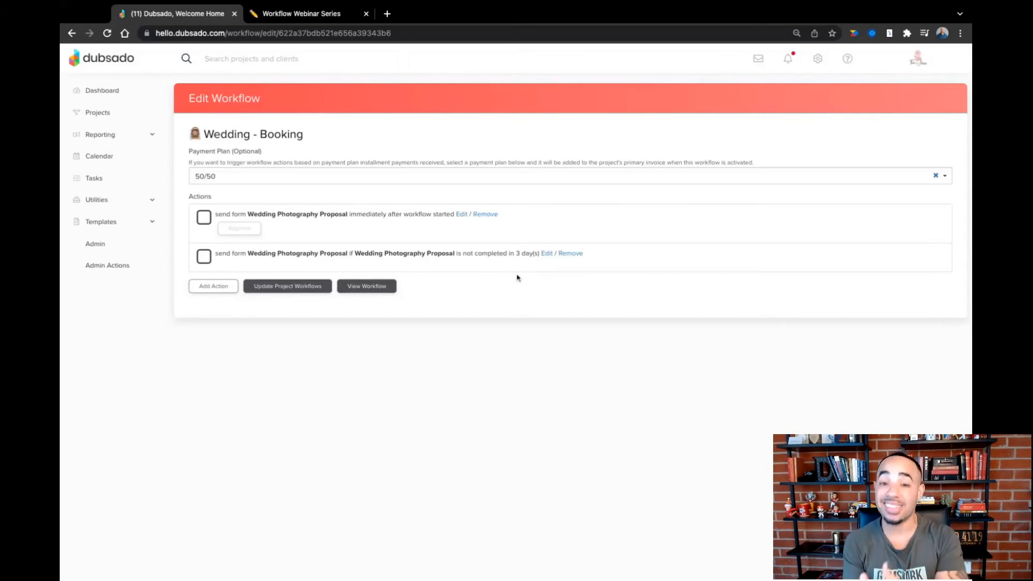
left_click(203, 289)
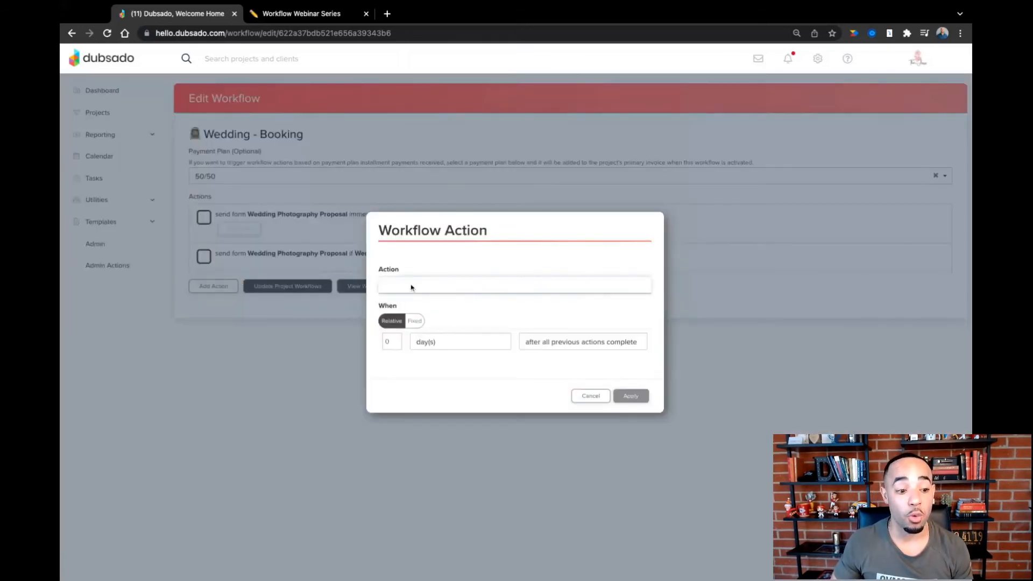
left_click(396, 186)
left_click(395, 185)
left_click(396, 186)
left_click(396, 186)
left_click(575, 187)
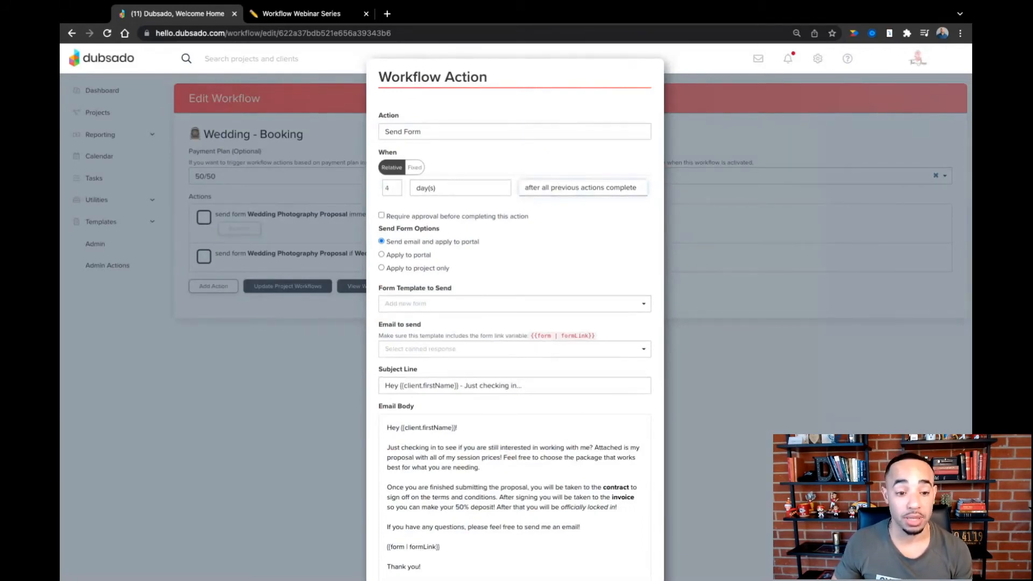
left_click(529, 229)
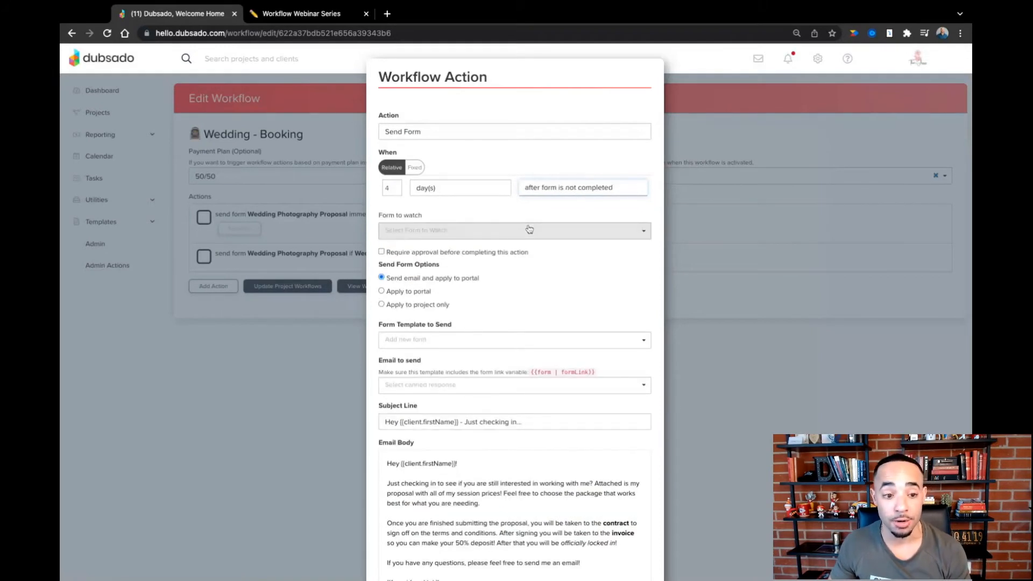
- Watch the Wedding Photography Proposal form in the 4-day action and choose the same proposal as its form template to send
left_click(461, 232)
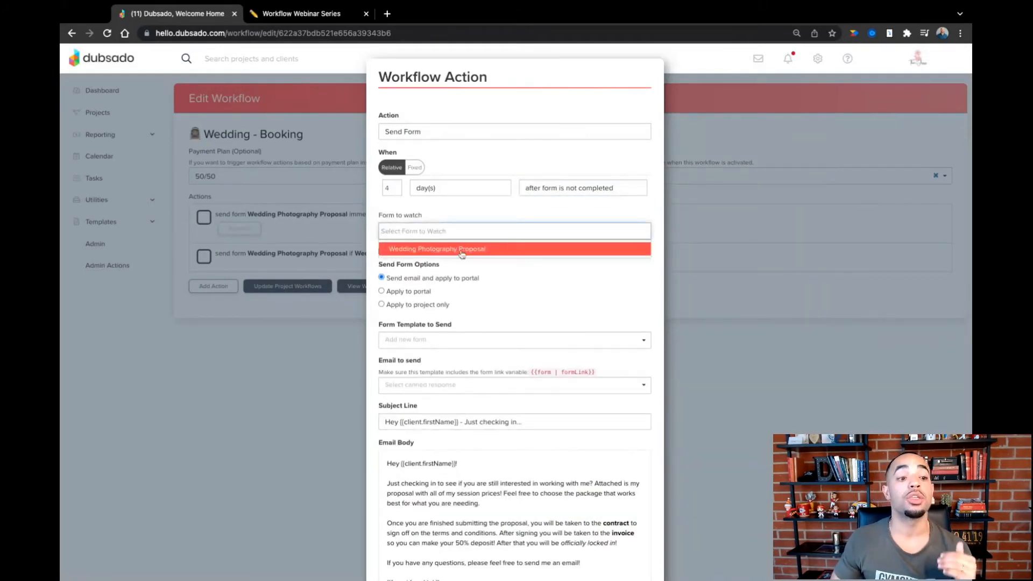
left_click(462, 248)
left_click(438, 339)
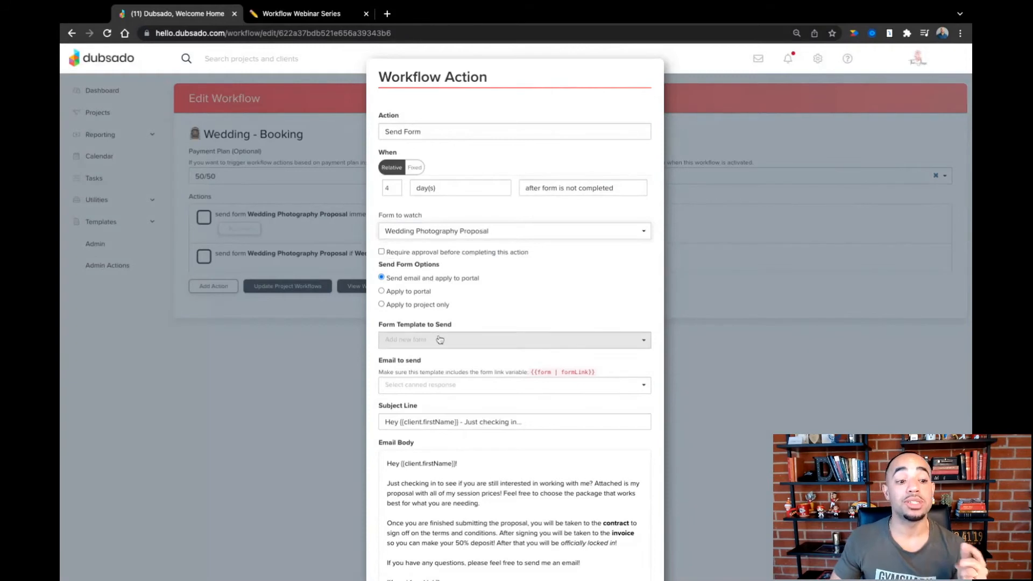
type("prop")
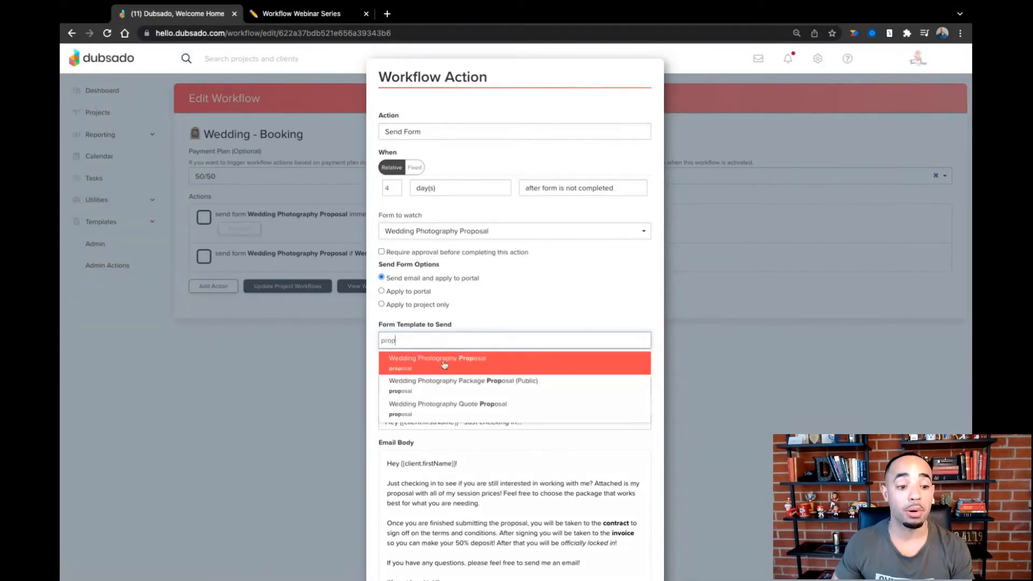
left_click(445, 363)
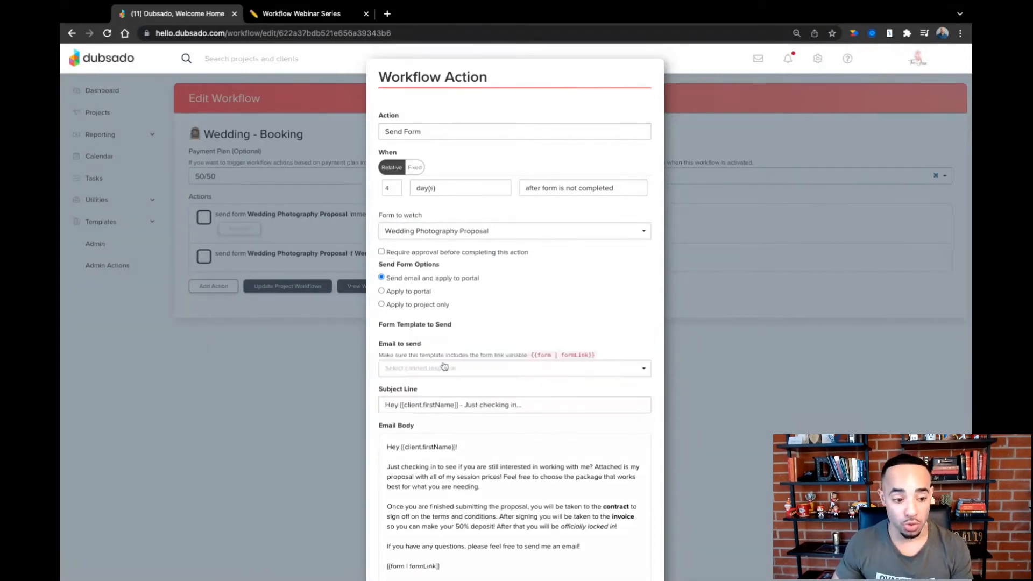
- Use the Wedding - Proposal (Follow-Up #2) canned email for the second follow-up and review its body
left_click(439, 386)
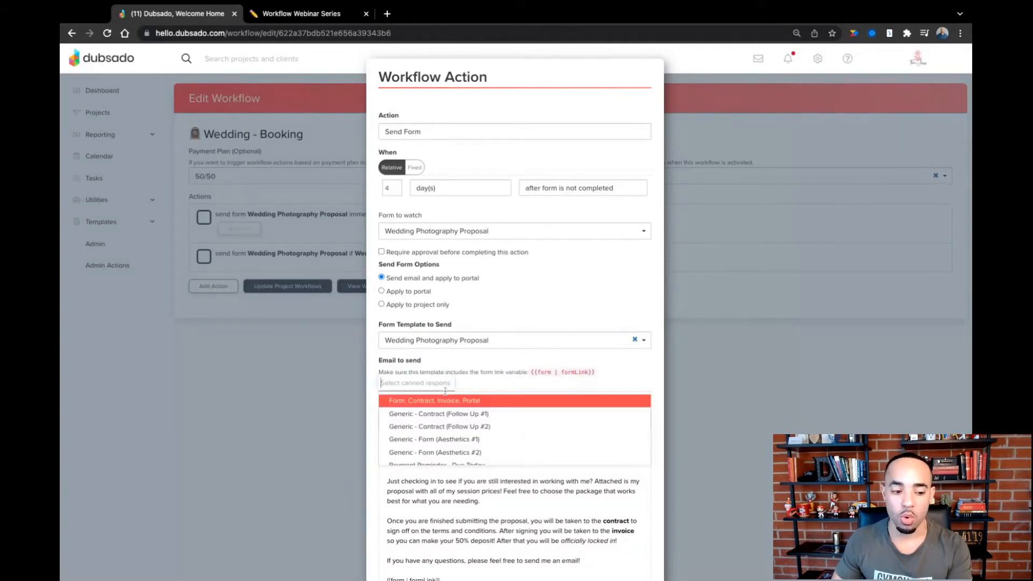
scroll(452, 425, "down", 5)
scroll(452, 424, "down", 6)
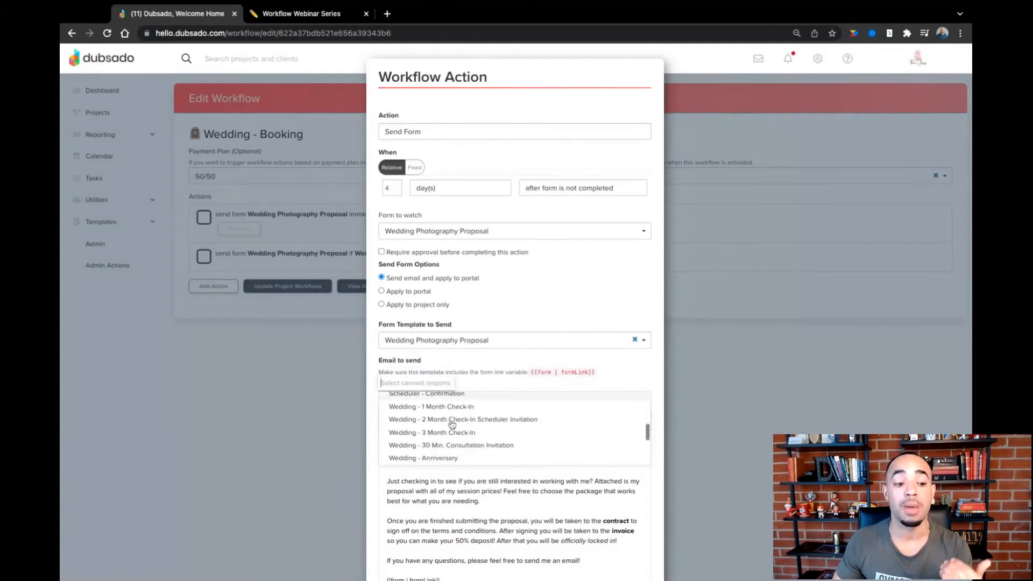
scroll(452, 424, "down", 3)
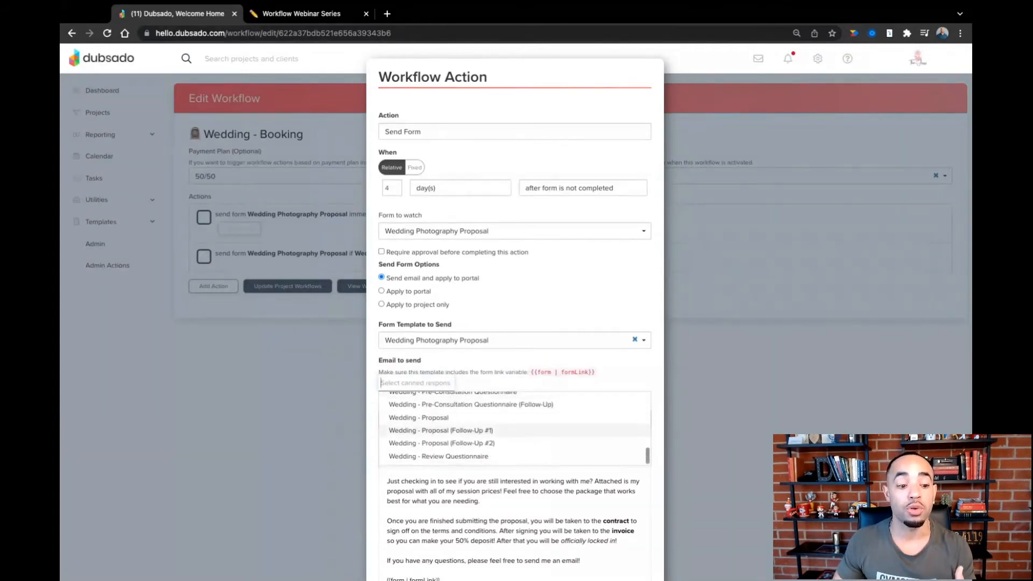
left_click(452, 440)
scroll(457, 443, "down", 5)
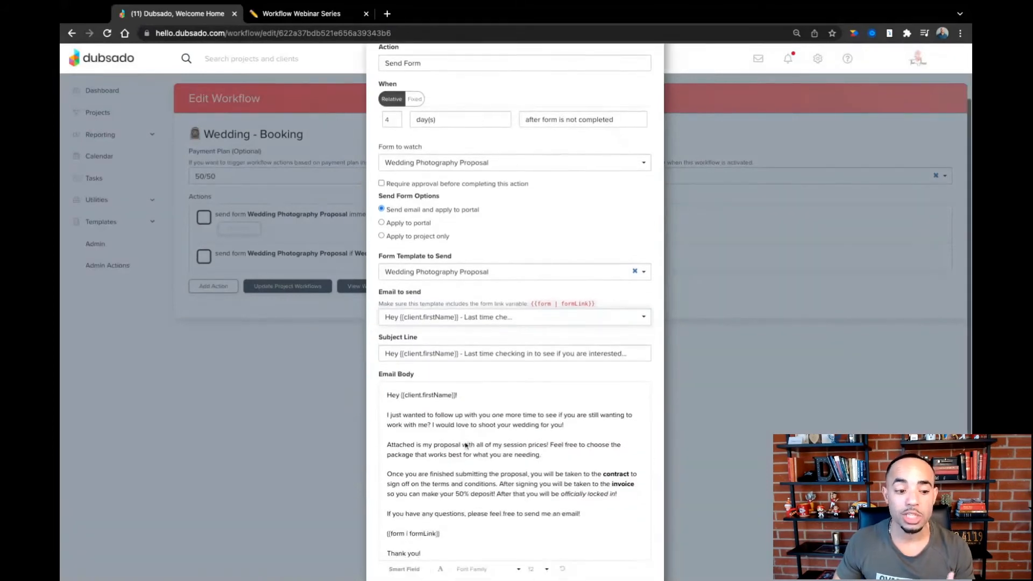
- Review the second follow-up email's body and apply the 4-day Send Form action to the workflow
scroll(466, 441, "up", 1)
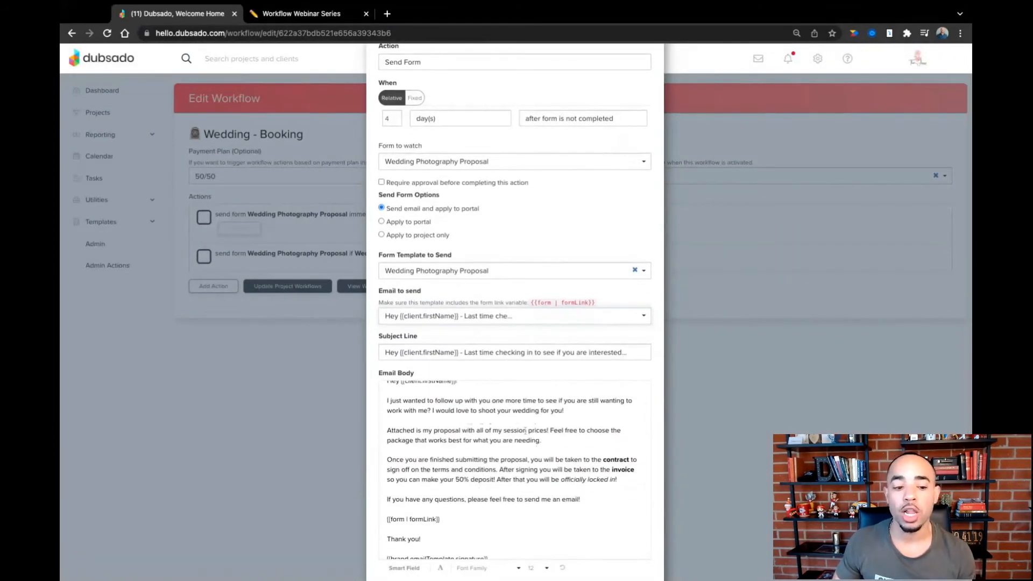
scroll(528, 428, "down", 4)
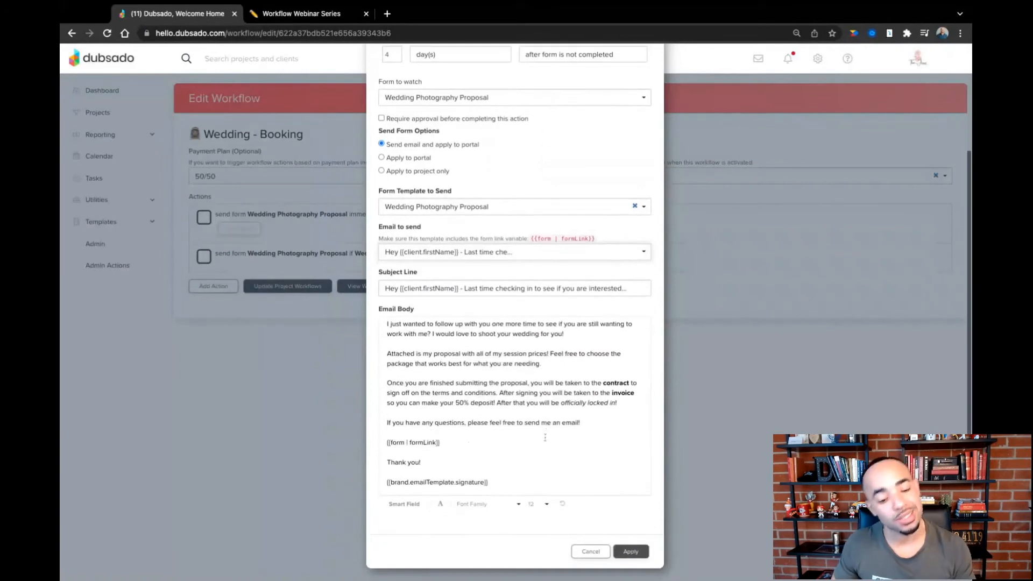
left_click(636, 551)
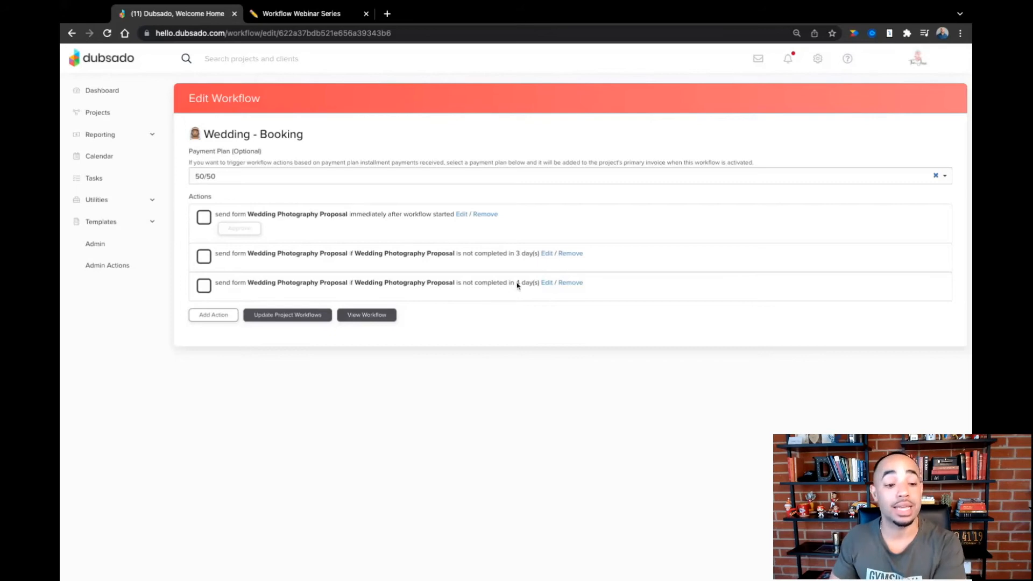
- Check the proposal archive step in the Notion process table and add an Archive Project action in Dubsado
left_click(310, 17)
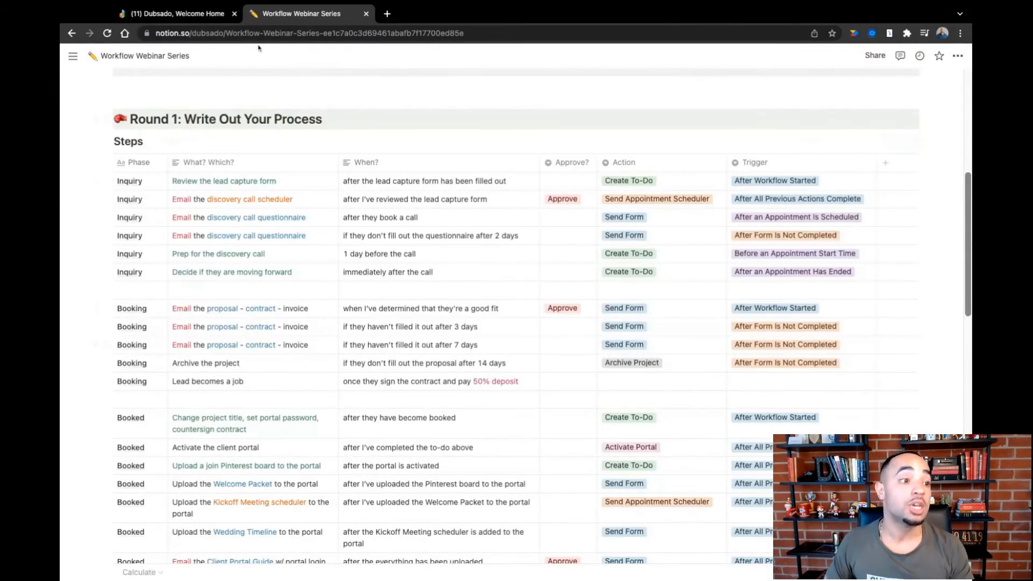
left_click(212, 16)
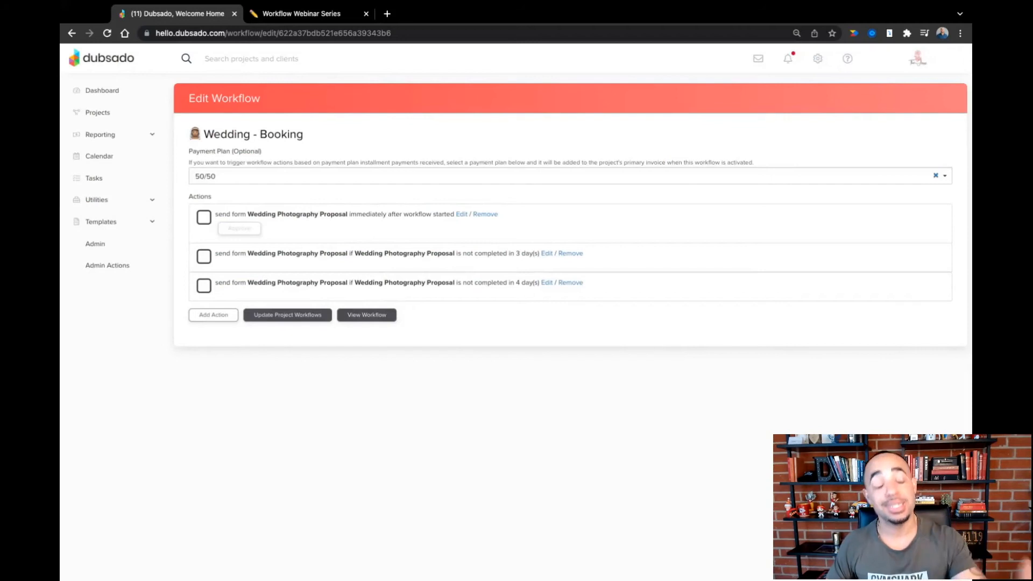
left_click(213, 315)
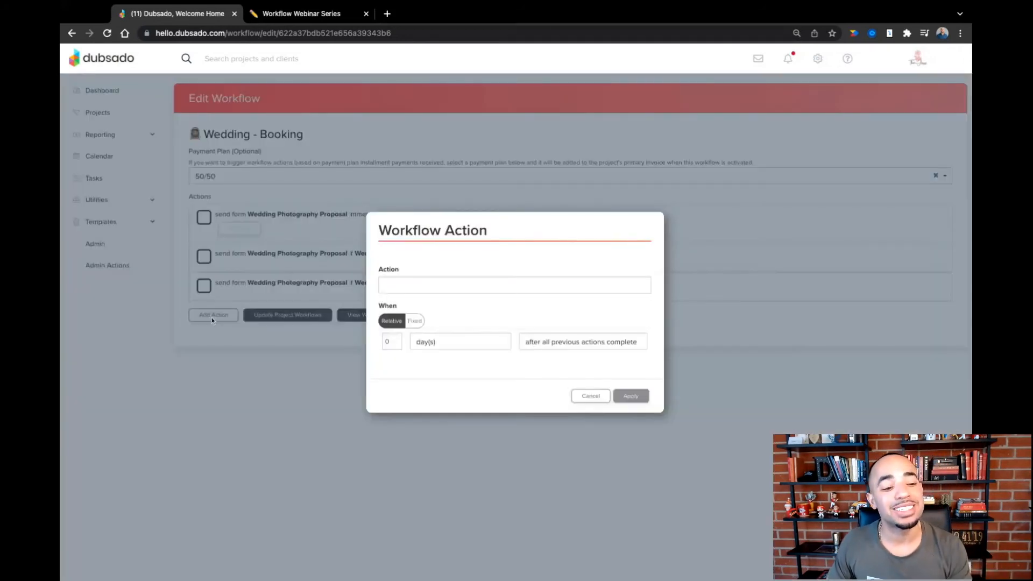
left_click(444, 291)
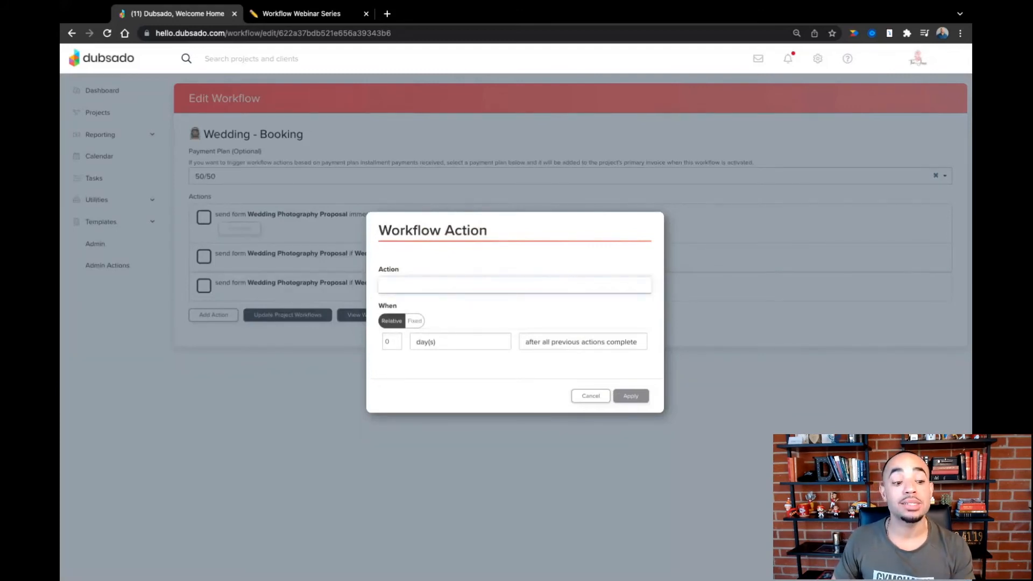
left_click(429, 351)
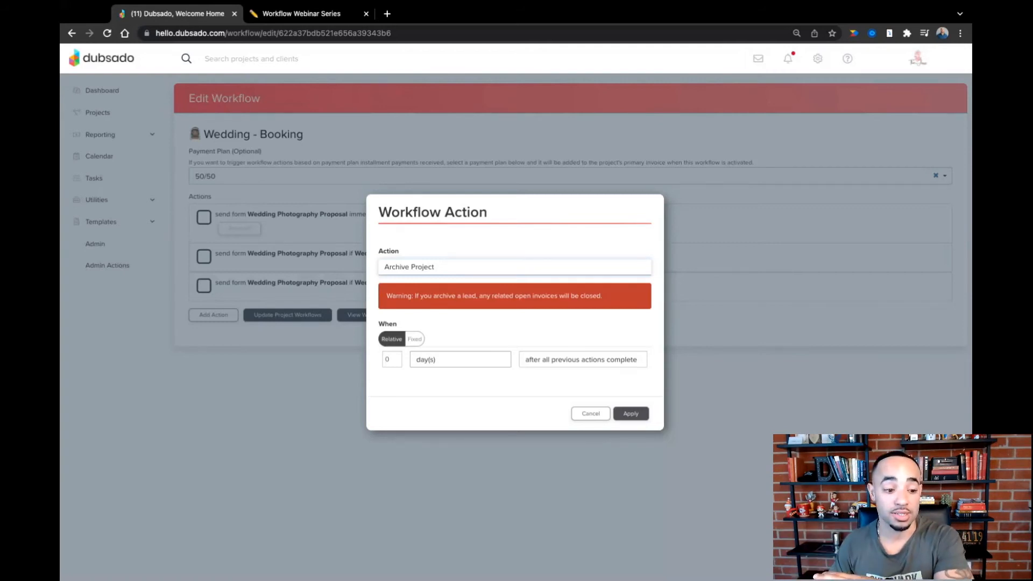
- Trigger the archive action 7 days after form is not completed, watching the Wedding Photography Proposal, and apply it
left_click(396, 357)
left_click(396, 357)
left_click(396, 357)
left_click(396, 357)
left_click(396, 357)
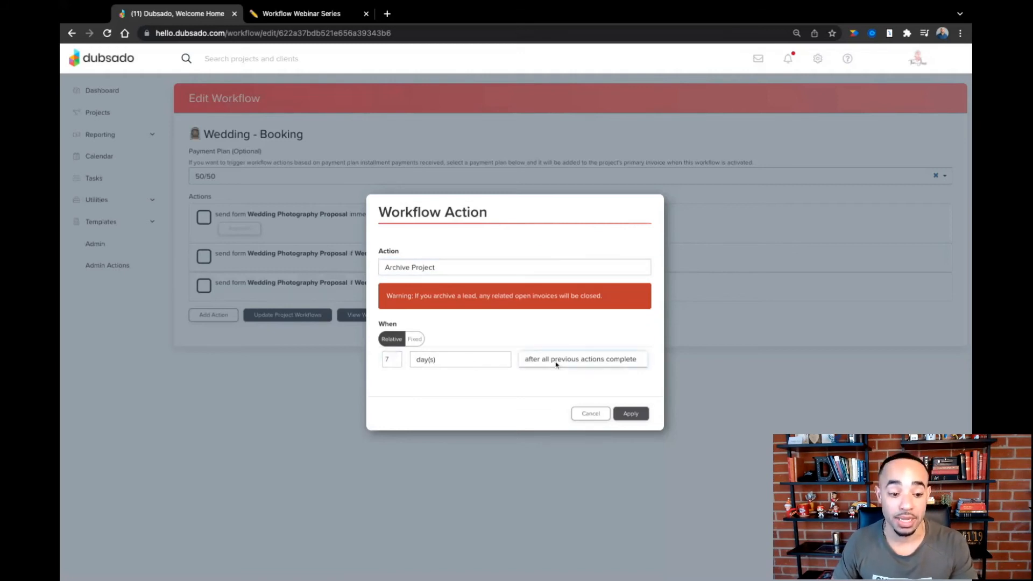
left_click(560, 396)
left_click(497, 386)
left_click(489, 403)
left_click(632, 433)
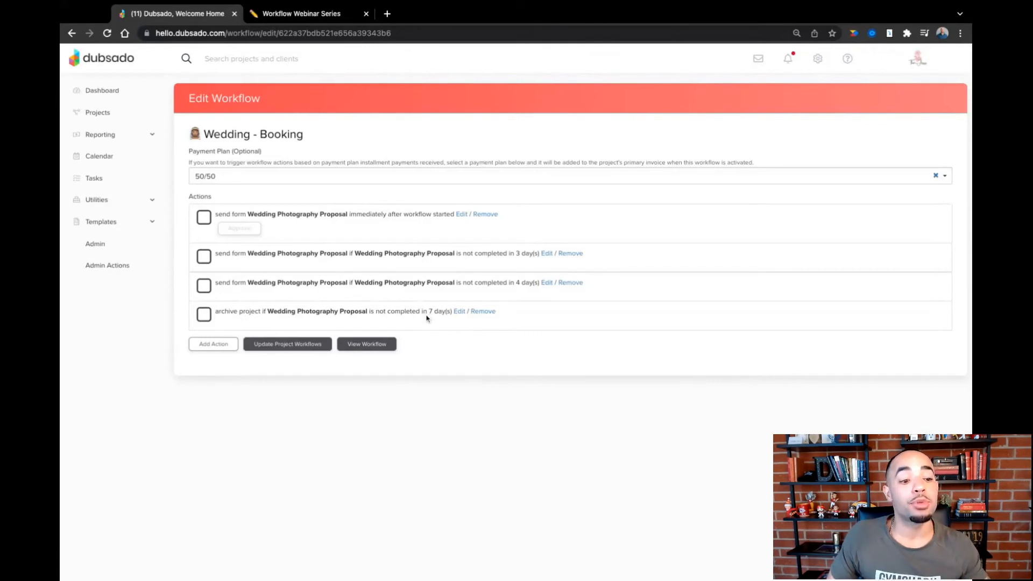
- Check the final booking step in Notion, then try a Dubsado action starting Wedding - Booked after contract signed by client
left_click(305, 16)
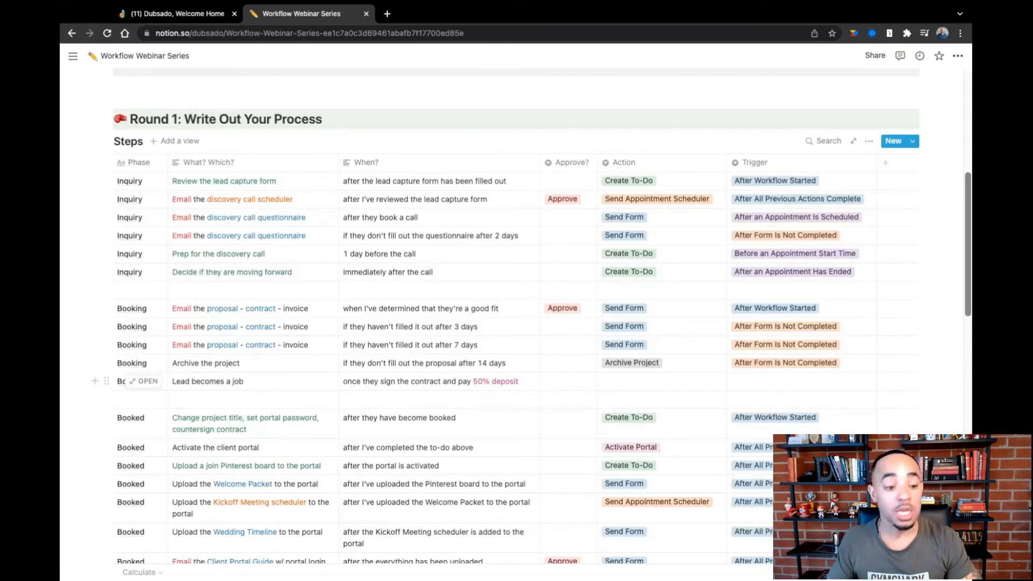
left_click(204, 16)
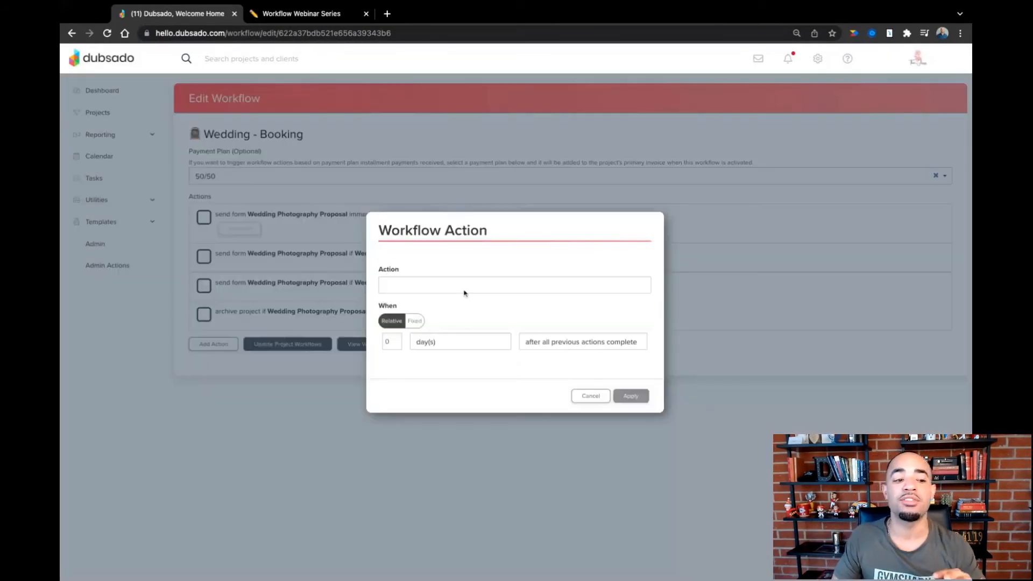
left_click(470, 289)
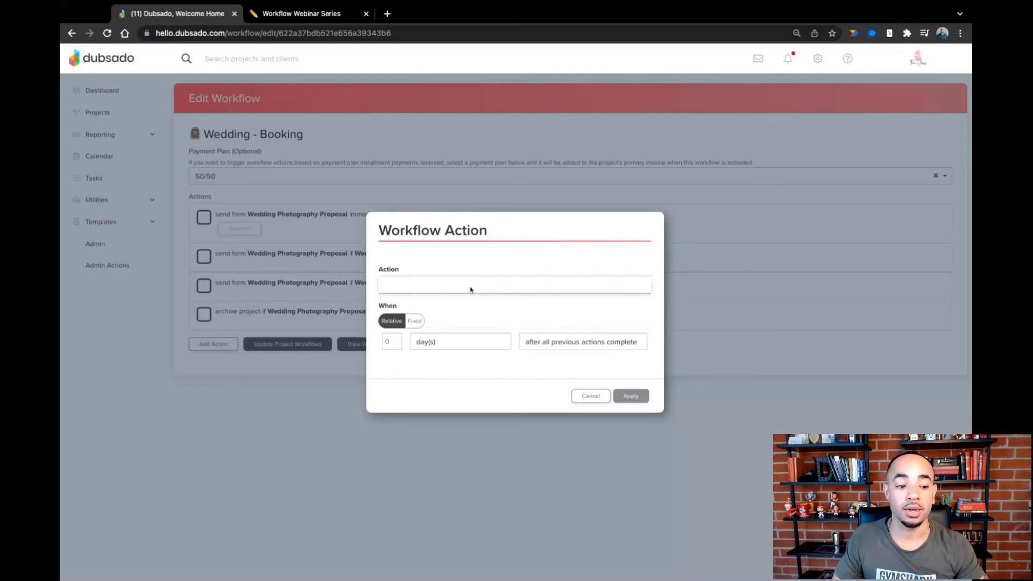
left_click(439, 452)
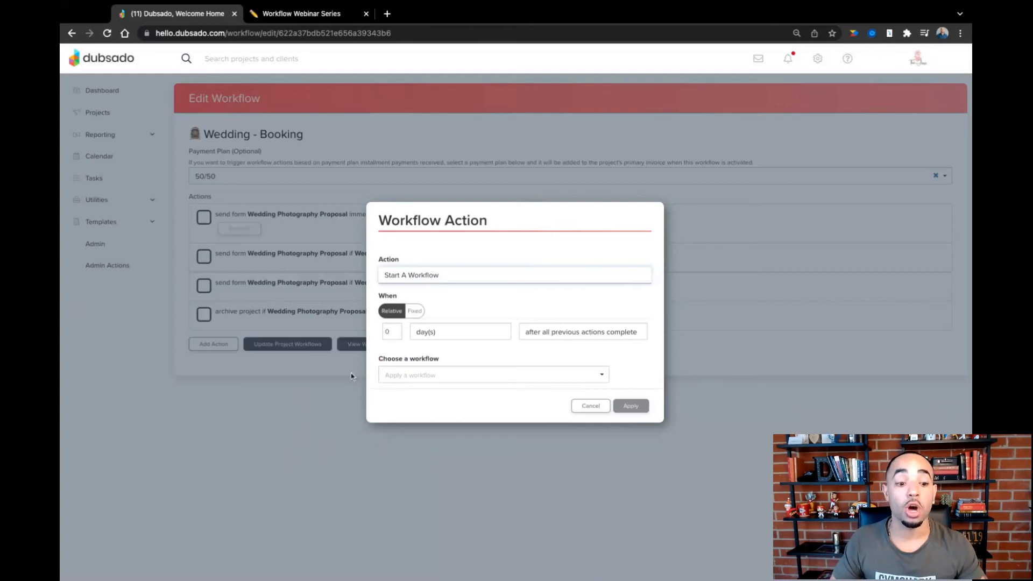
left_click(554, 331)
left_click(534, 333)
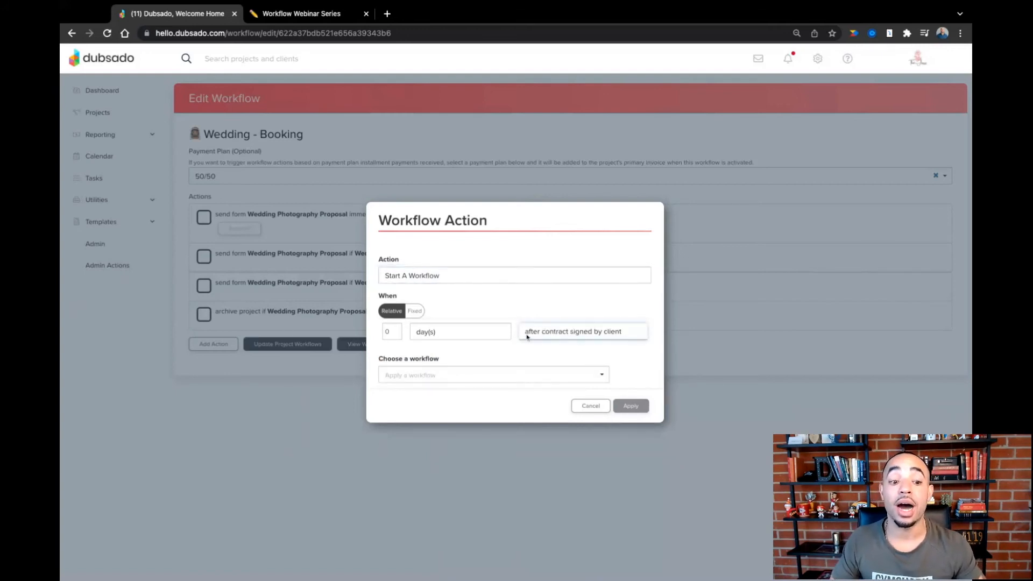
left_click(474, 382)
left_click(451, 407)
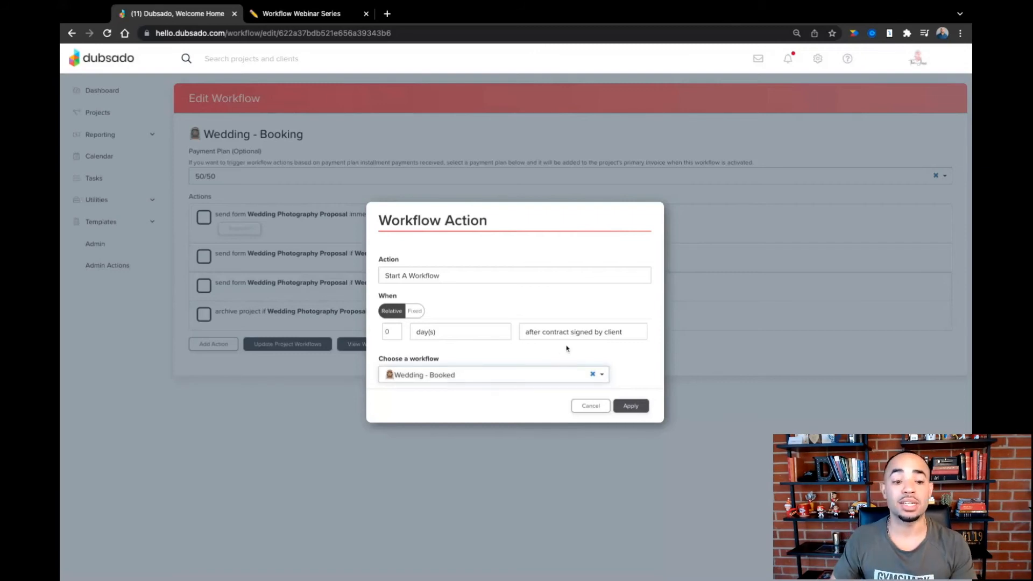
- Try triggering Wedding - Booked after invoice installment paid, watching the installment due 0 days after contract signed by client
left_click(589, 333)
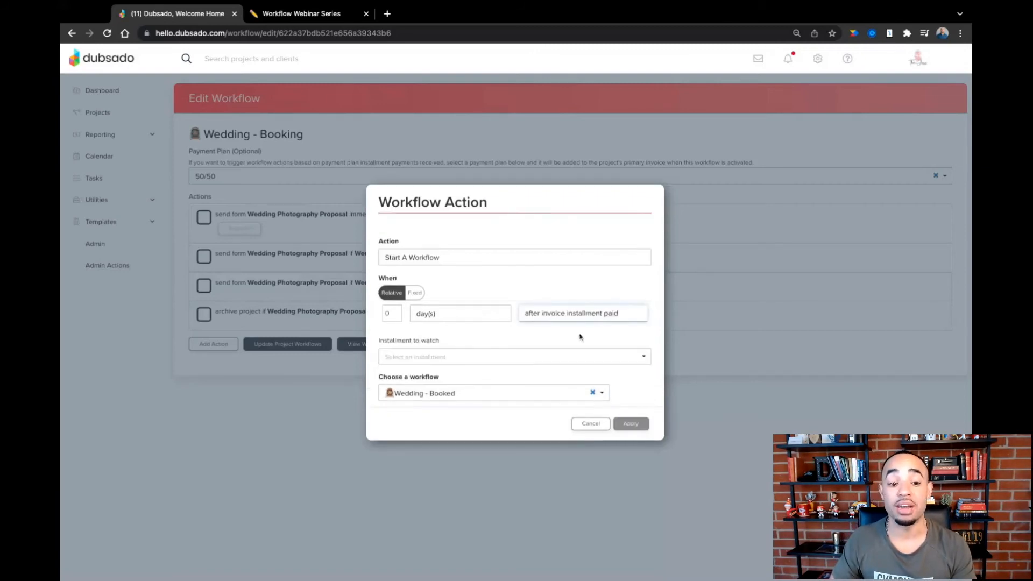
left_click(468, 358)
left_click(442, 370)
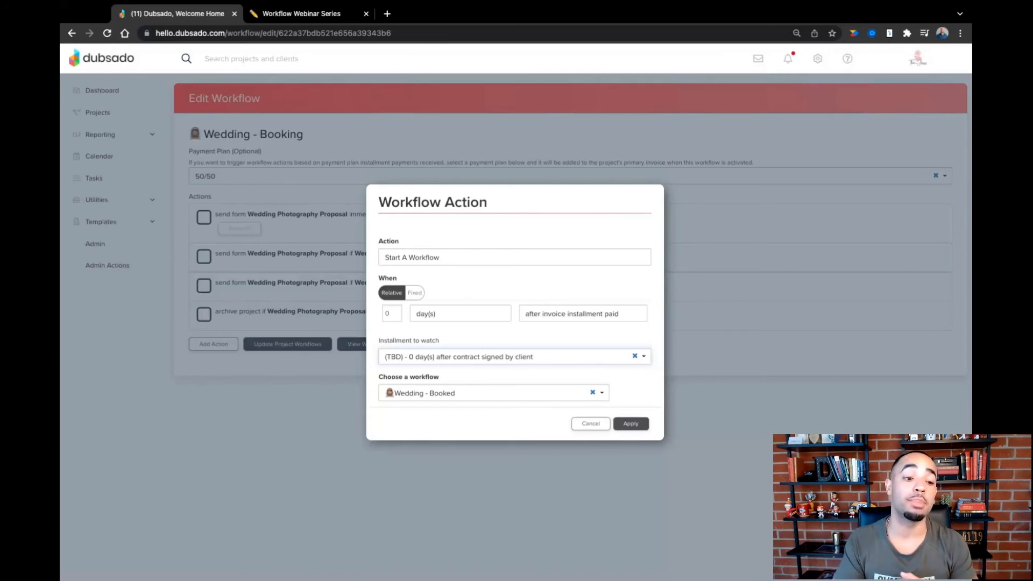
- Change the new action to Hold Actions Until 0 days after contract signed by client and apply it
left_click(446, 258)
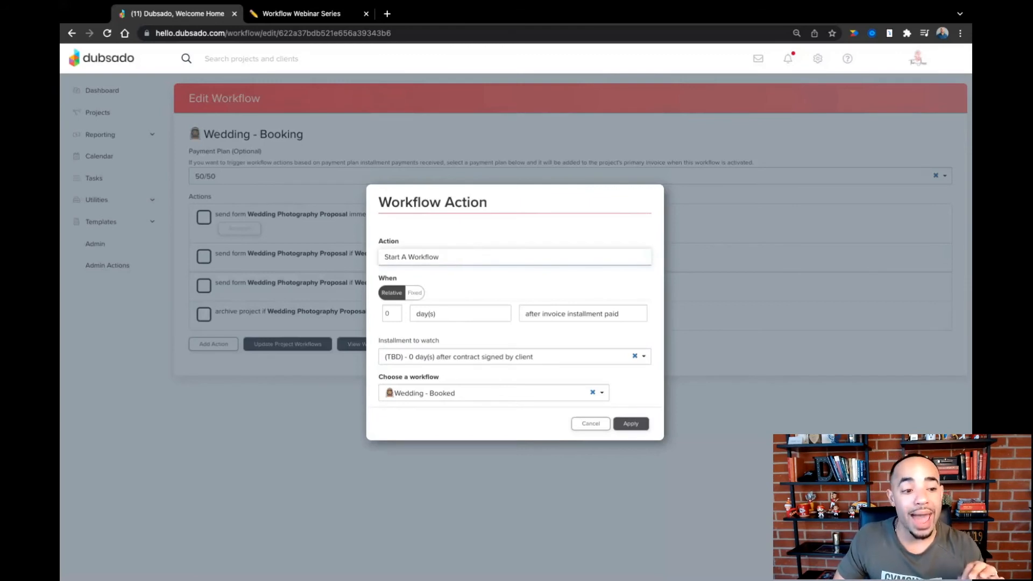
left_click(467, 268)
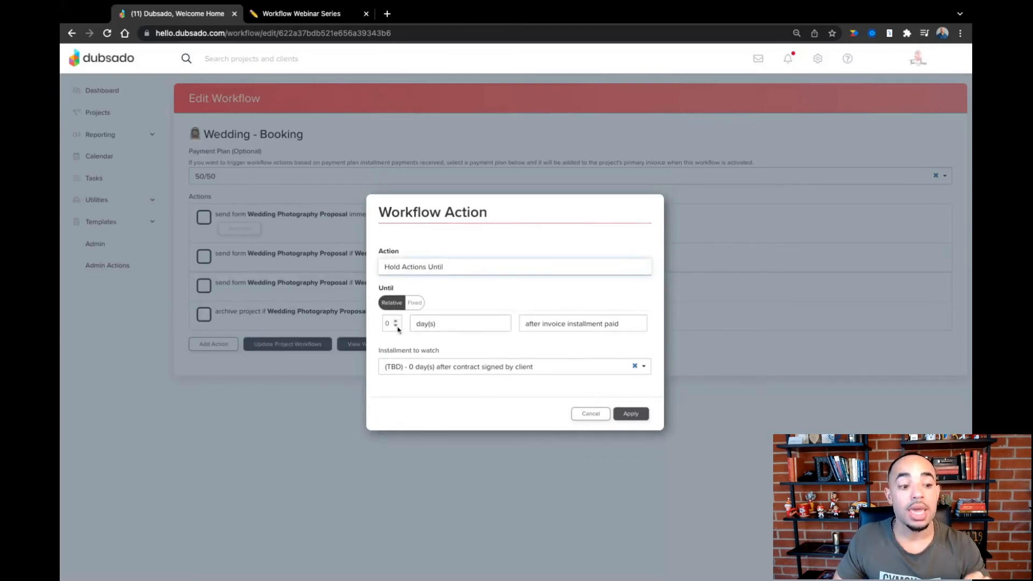
left_click(536, 327)
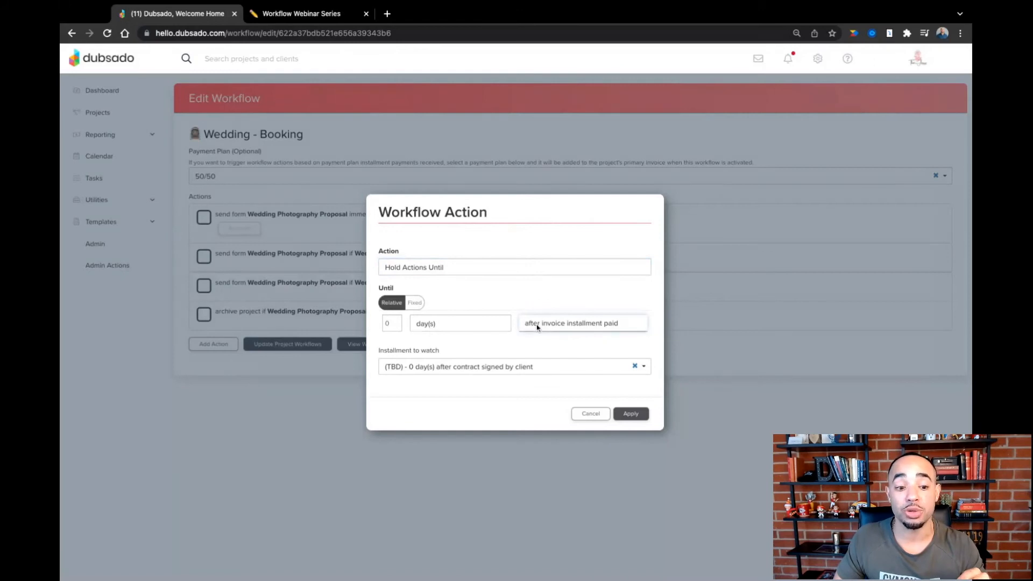
left_click(537, 327)
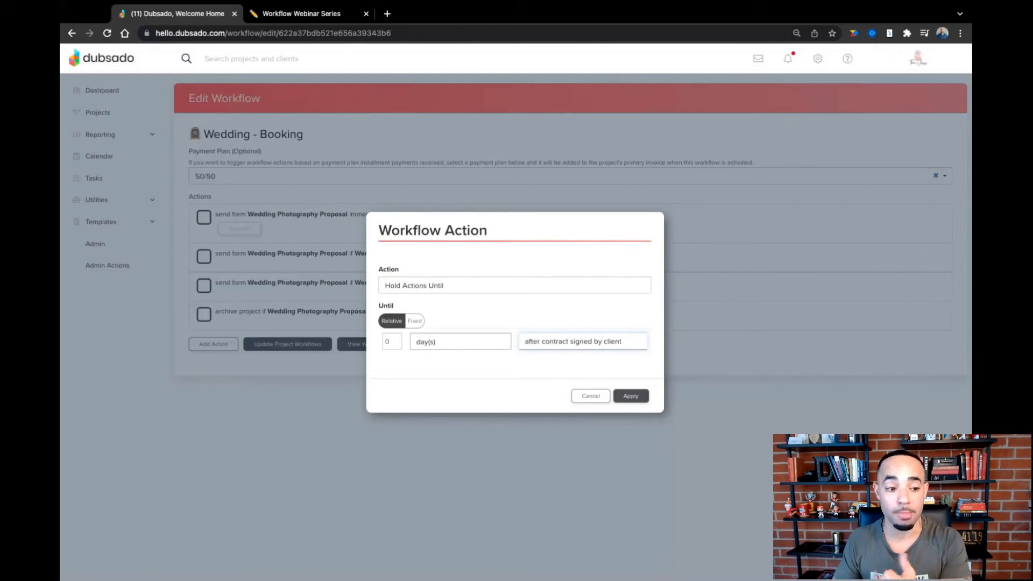
left_click(629, 397)
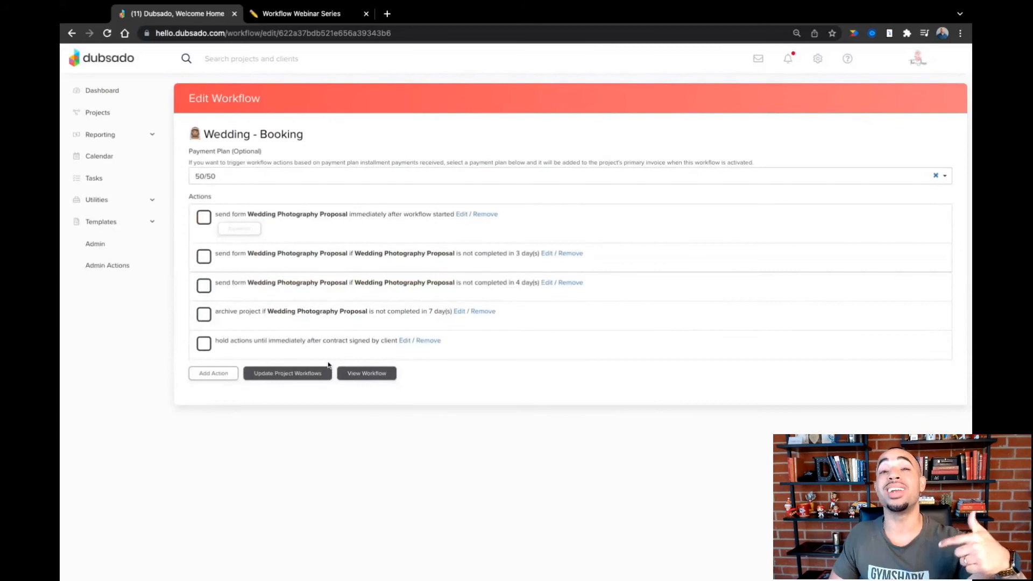
- Add a Hold Actions Until action for after invoice installment paid, watching the installment due 0 days after contract signed by client
left_click(228, 379)
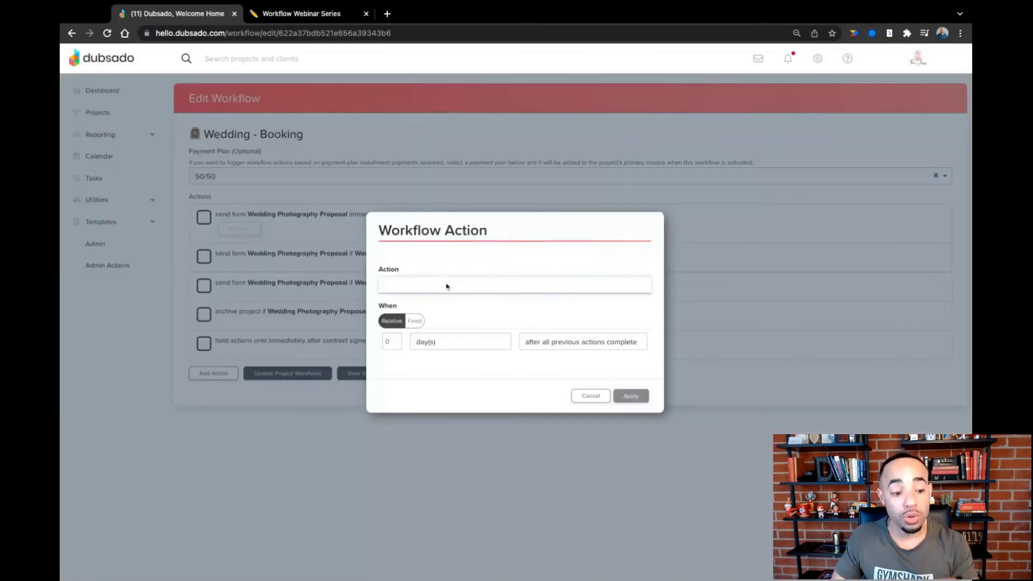
left_click(441, 430)
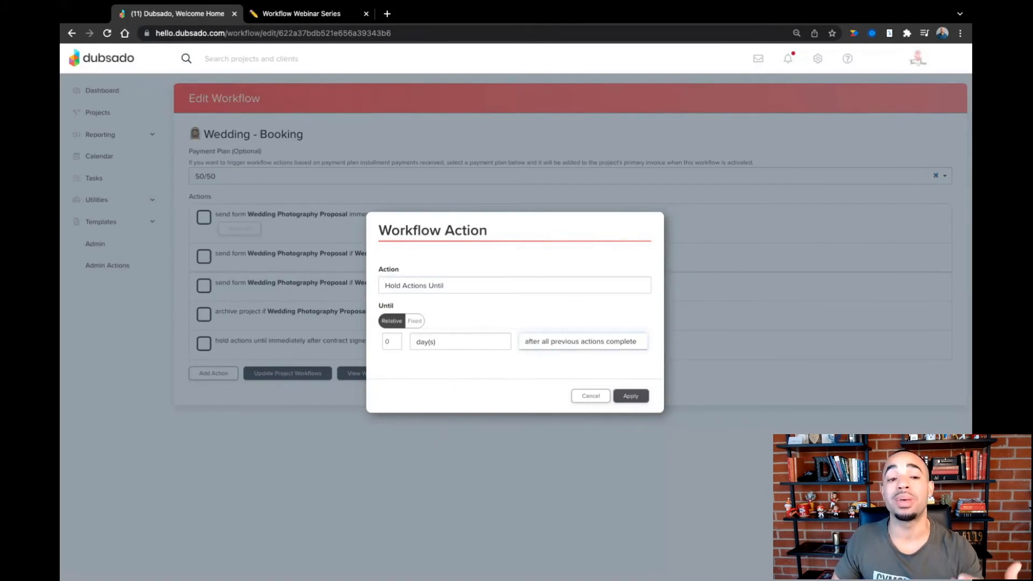
left_click(578, 331)
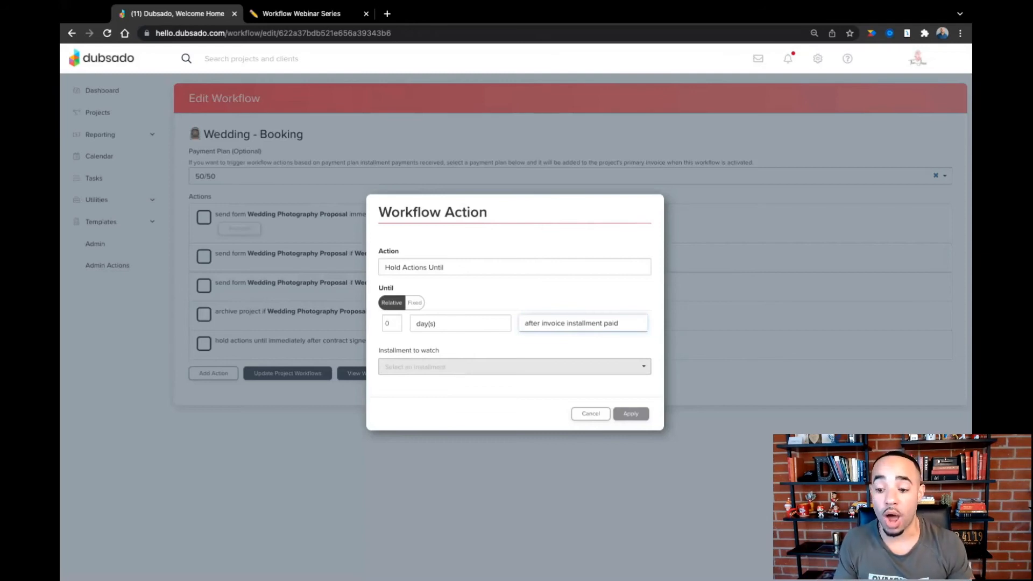
left_click(514, 366)
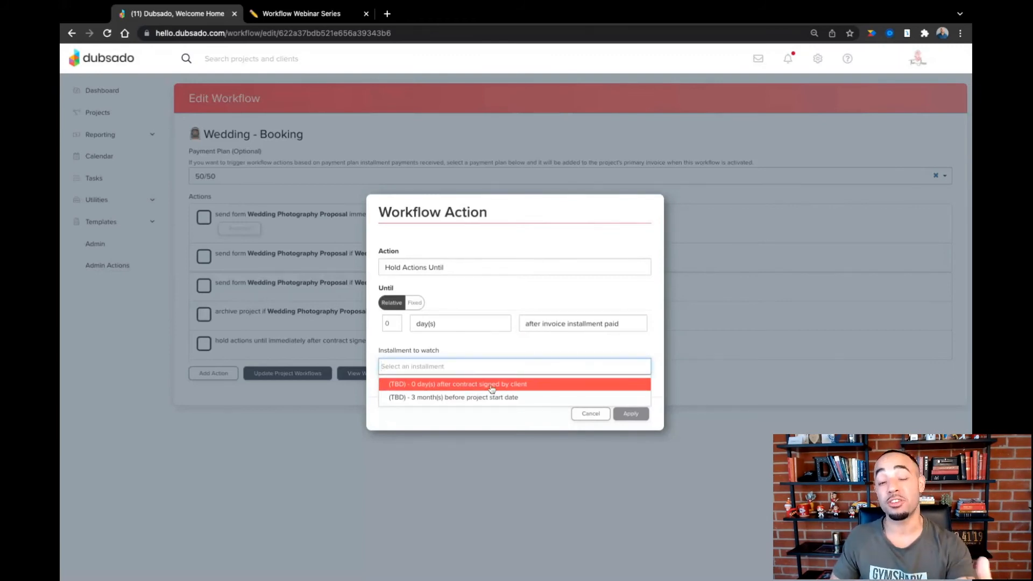
left_click(491, 385)
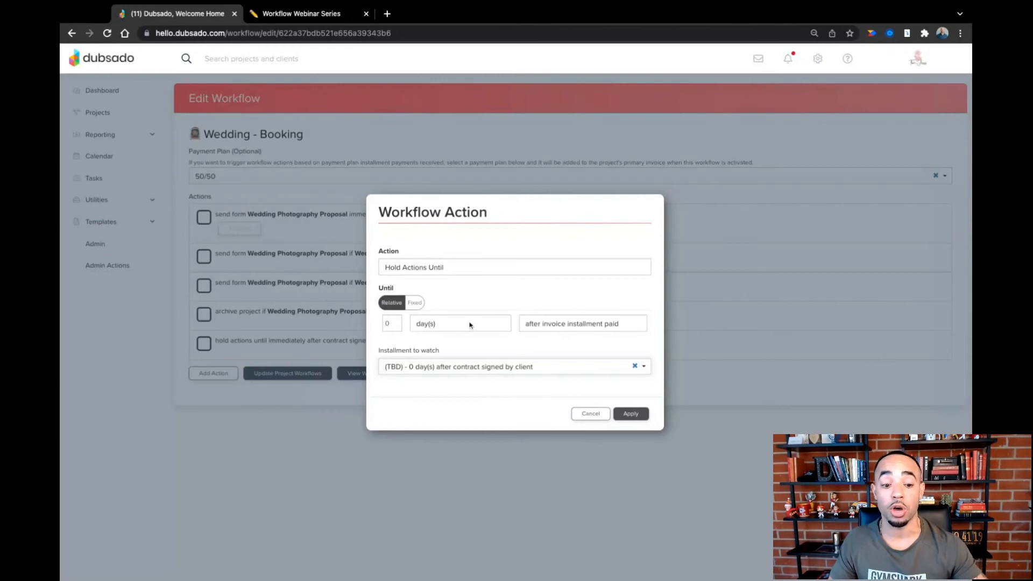
left_click(633, 414)
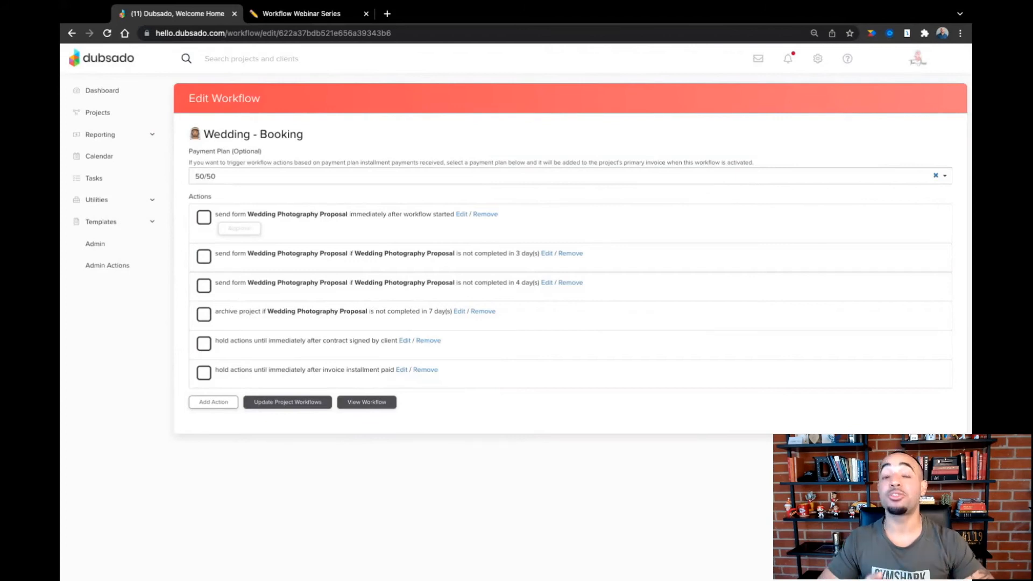
- Add a Start A Workflow action that starts Wedding - Booked after all previous actions complete
left_click(223, 404)
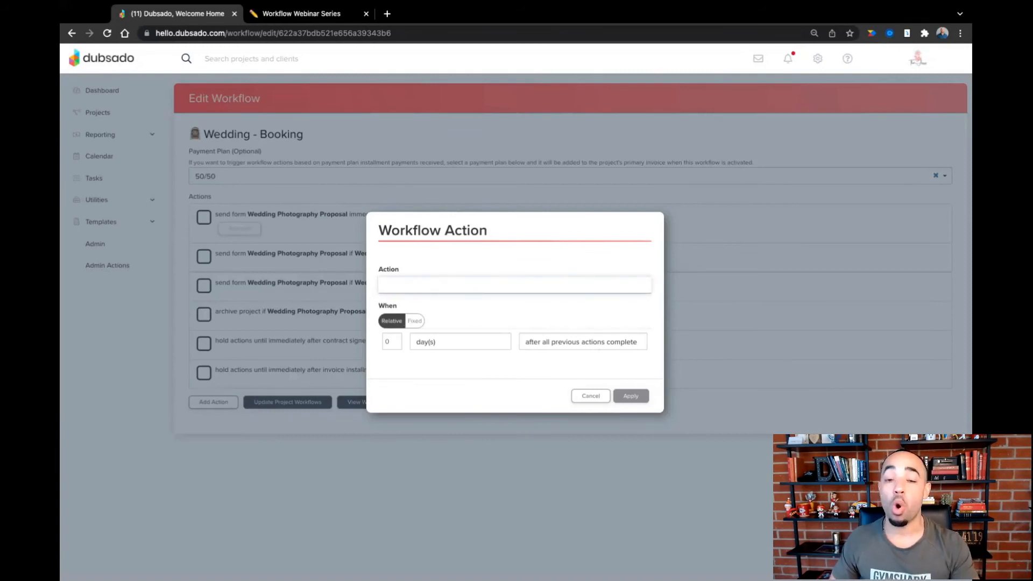
left_click(438, 457)
left_click(445, 375)
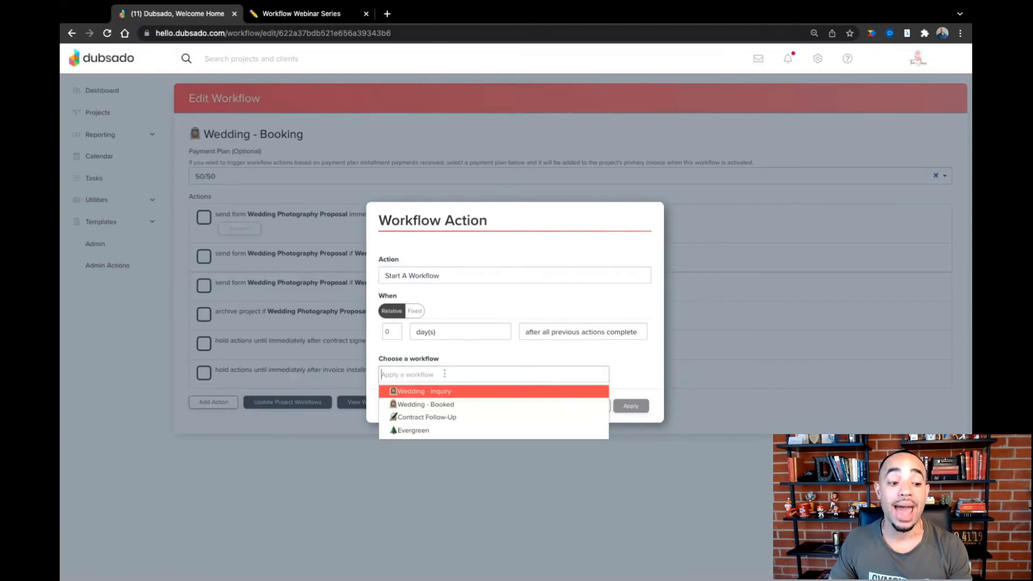
left_click(445, 404)
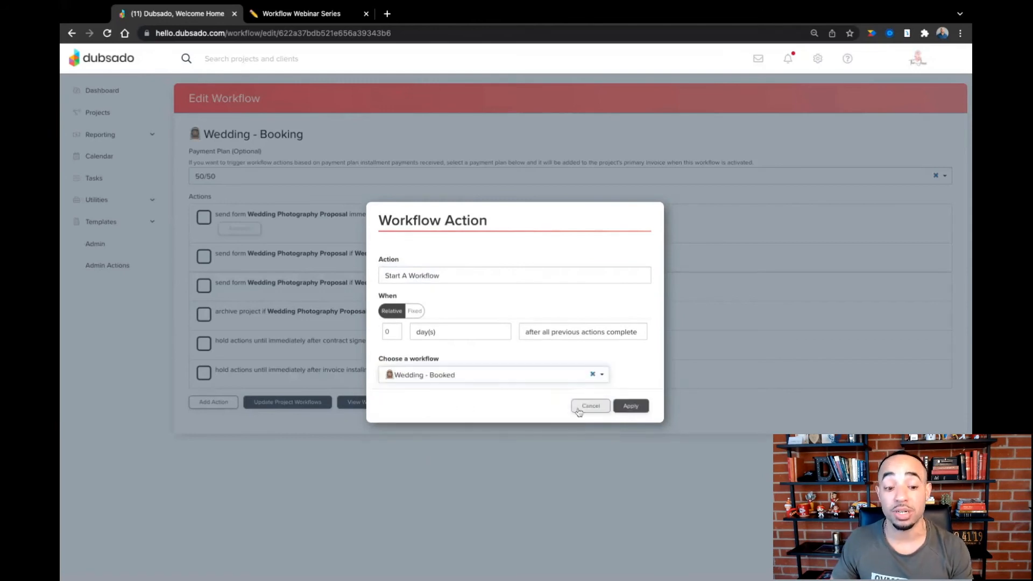
left_click(629, 413)
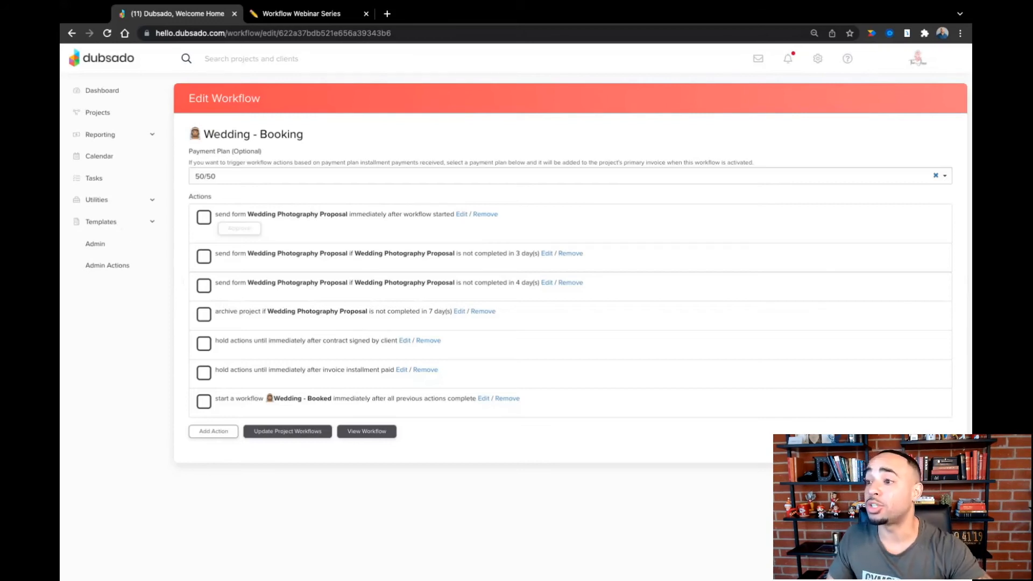
- Open the Wedding - Booked workflow template for editing
left_click(102, 226)
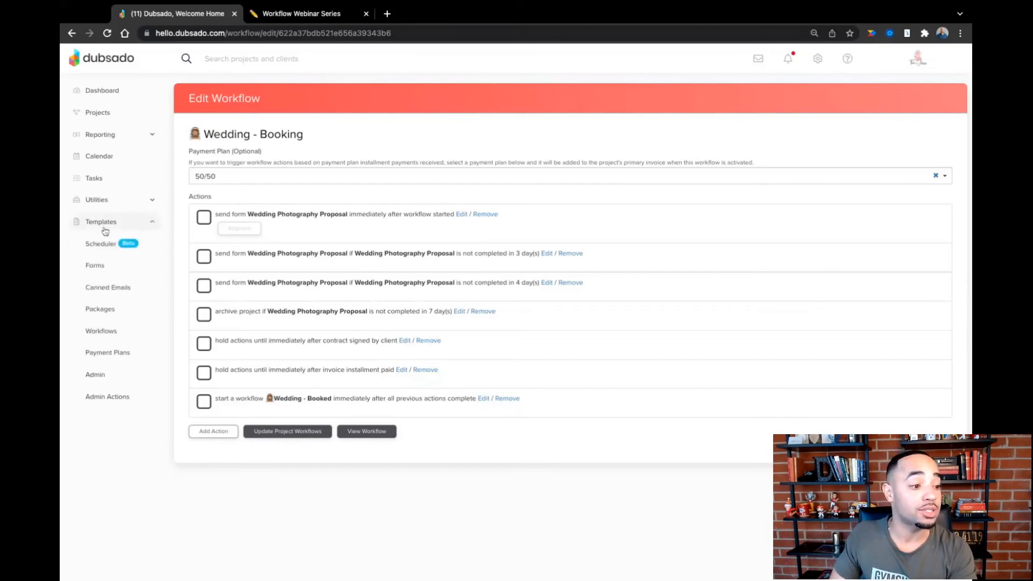
left_click(105, 337)
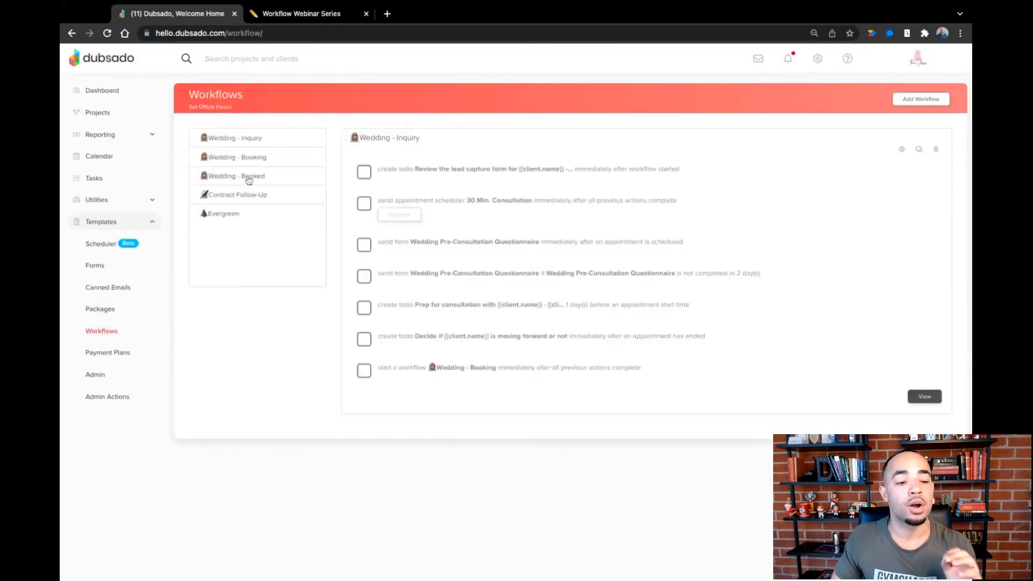
left_click(248, 180)
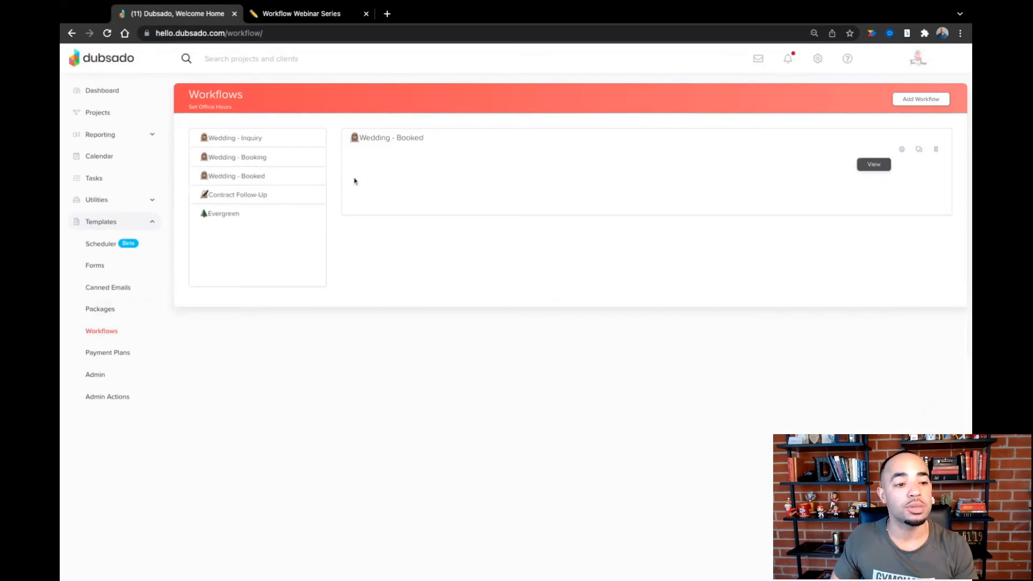
left_click(903, 152)
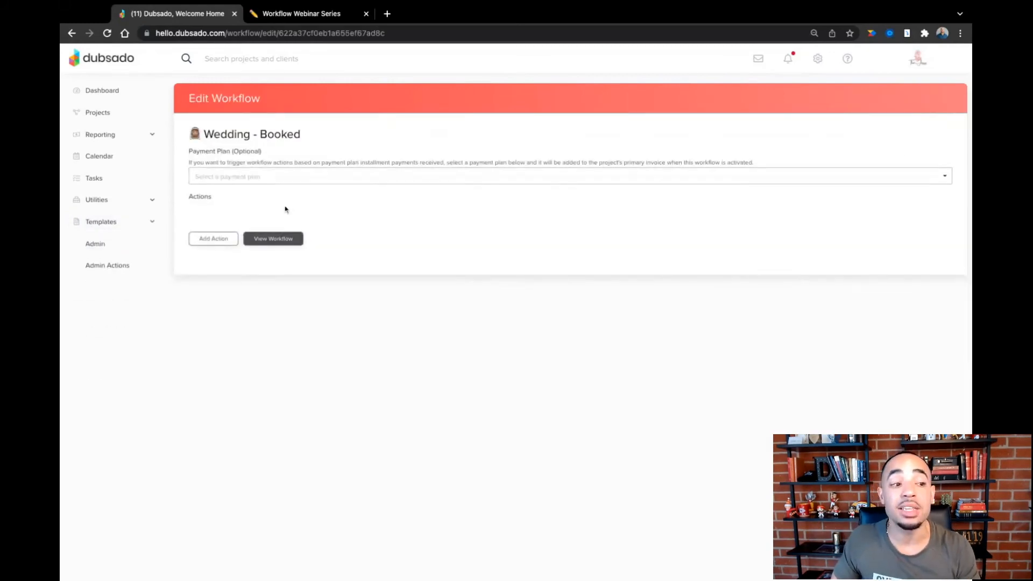
- Following the first Booked row in the Notion table, start a Create Todo action in Dubsado with an assigned user, 0 days after workflow started
left_click(297, 14)
scroll(353, 232, "down", 5)
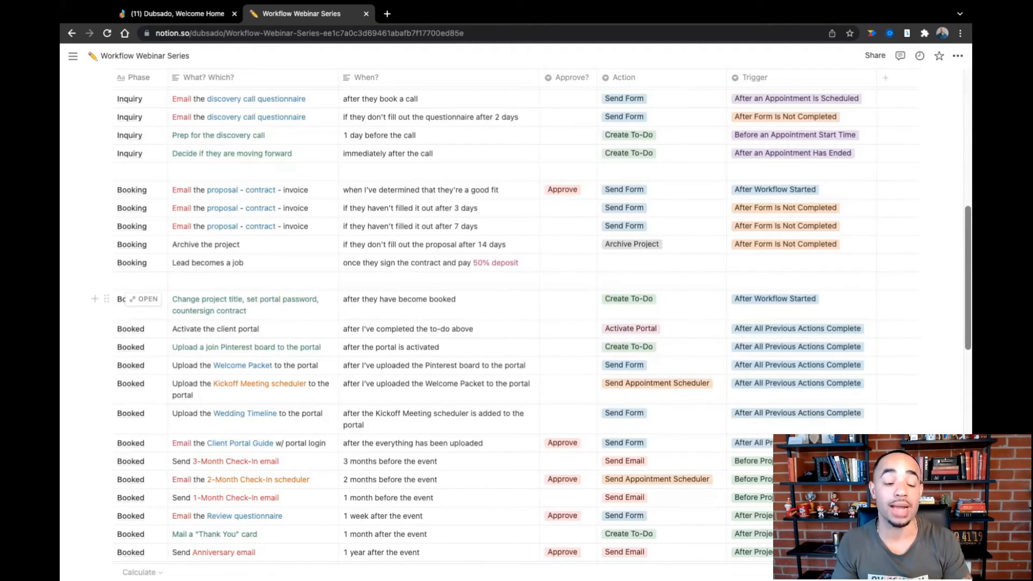
left_click(210, 13)
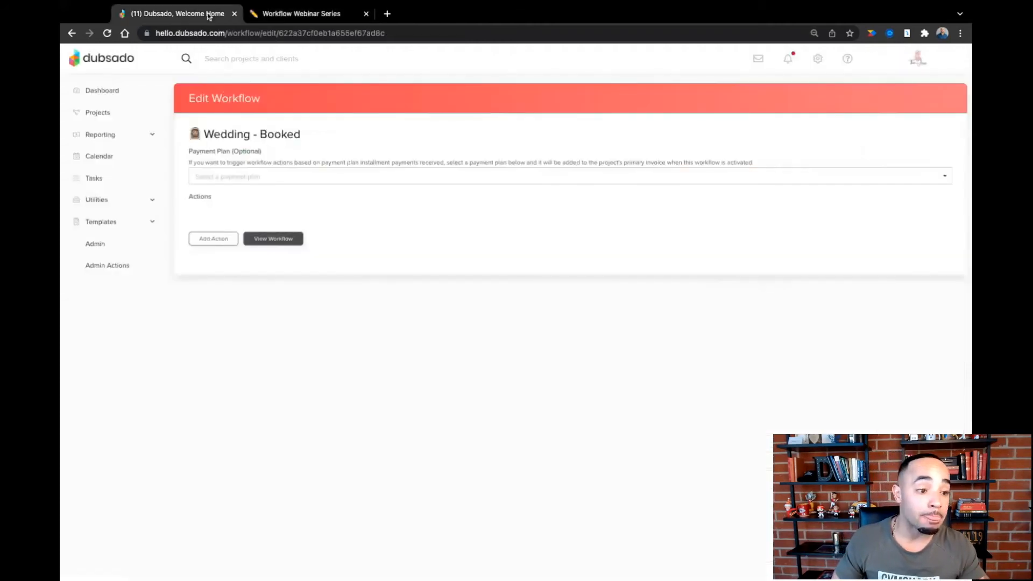
left_click(213, 238)
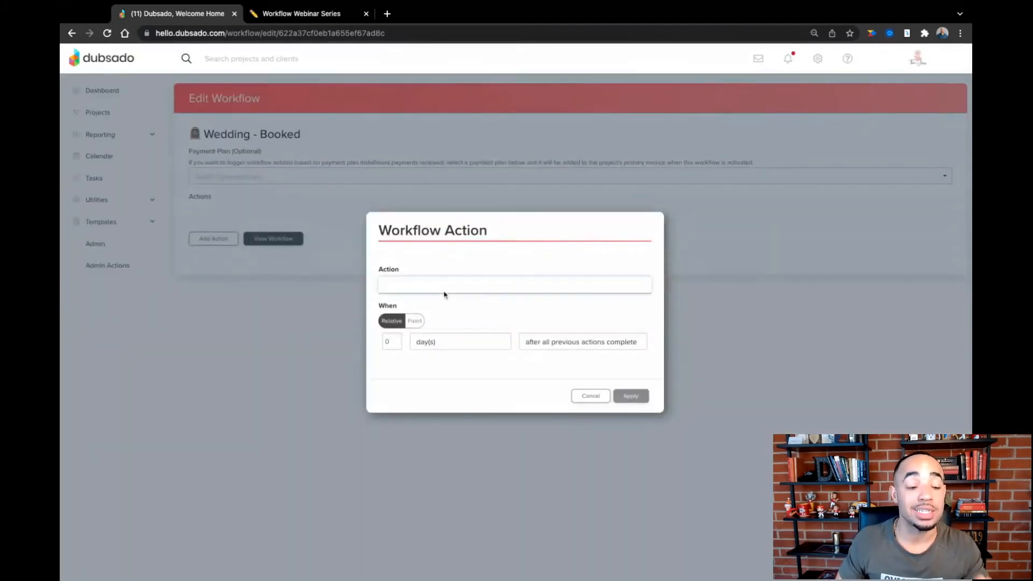
left_click(433, 344)
left_click(439, 185)
left_click(437, 199)
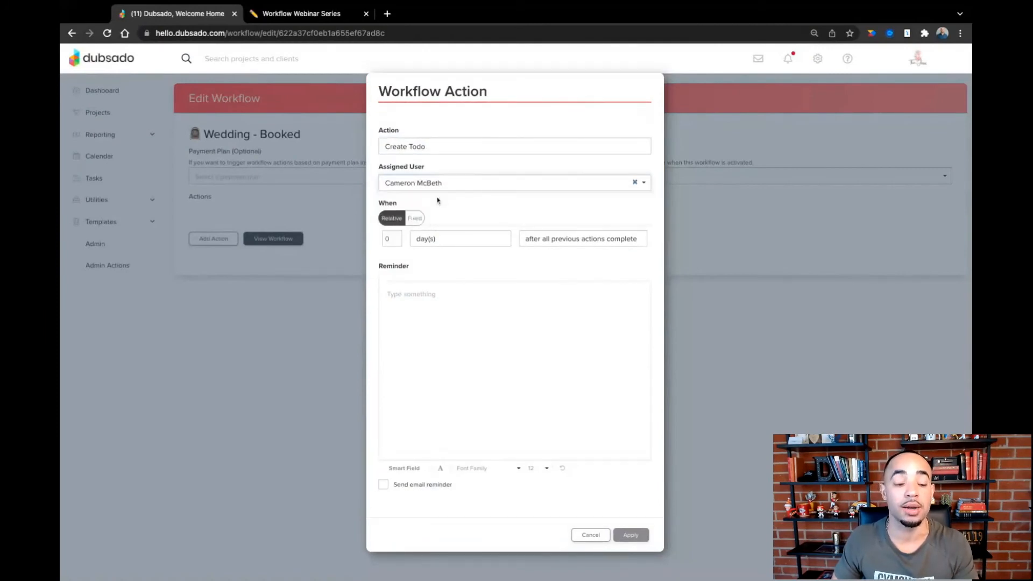
left_click(539, 240)
left_click(532, 238)
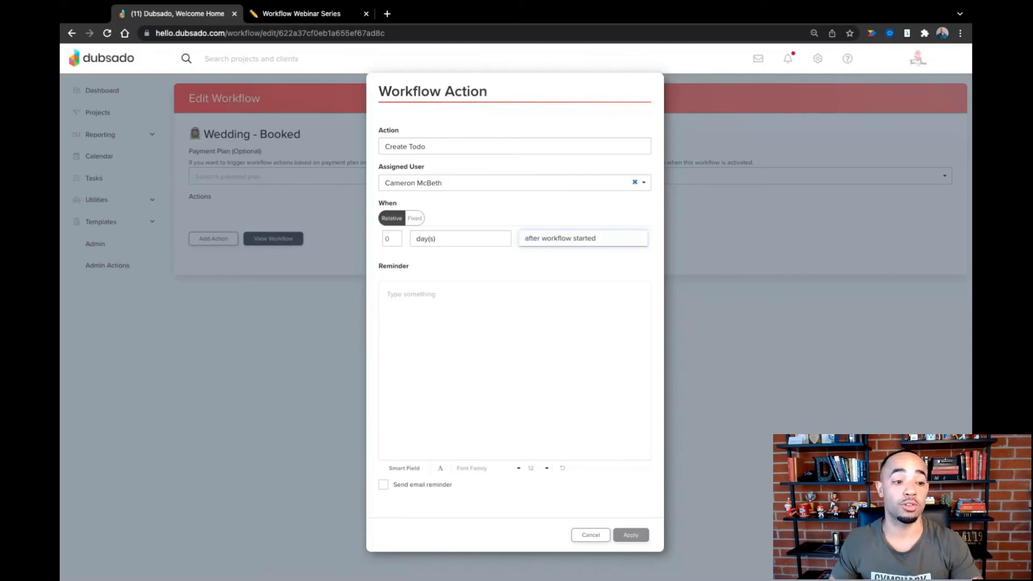
- Write the to-do reminder "Update project title, counter-sign contract and set the portal password for" followed by the client's full name smart field
left_click(438, 297)
type("Update project title.")
key("BackSpace")
type(", counter0")
key("BackSpace")
type("-sign ")
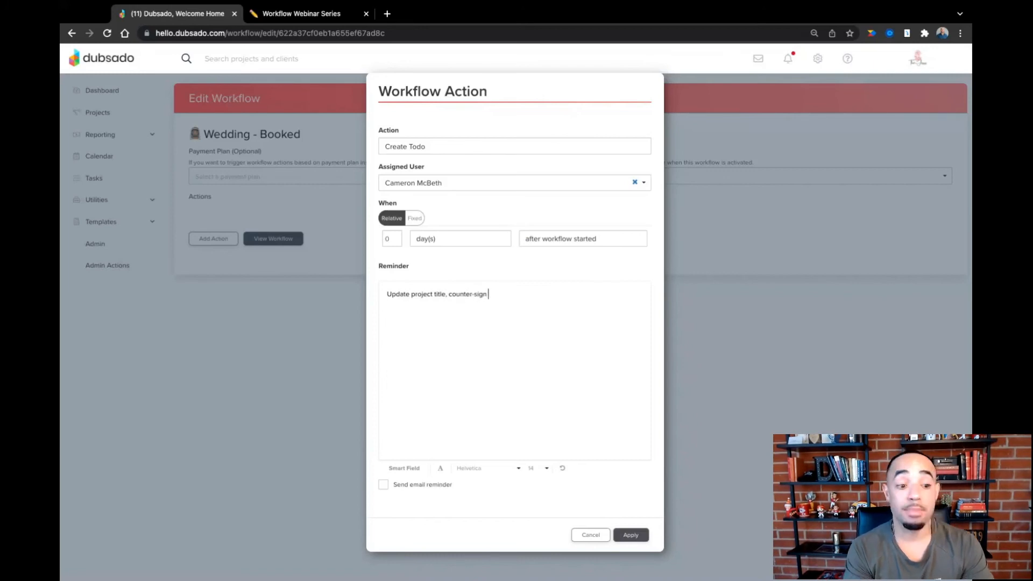
type("contract")
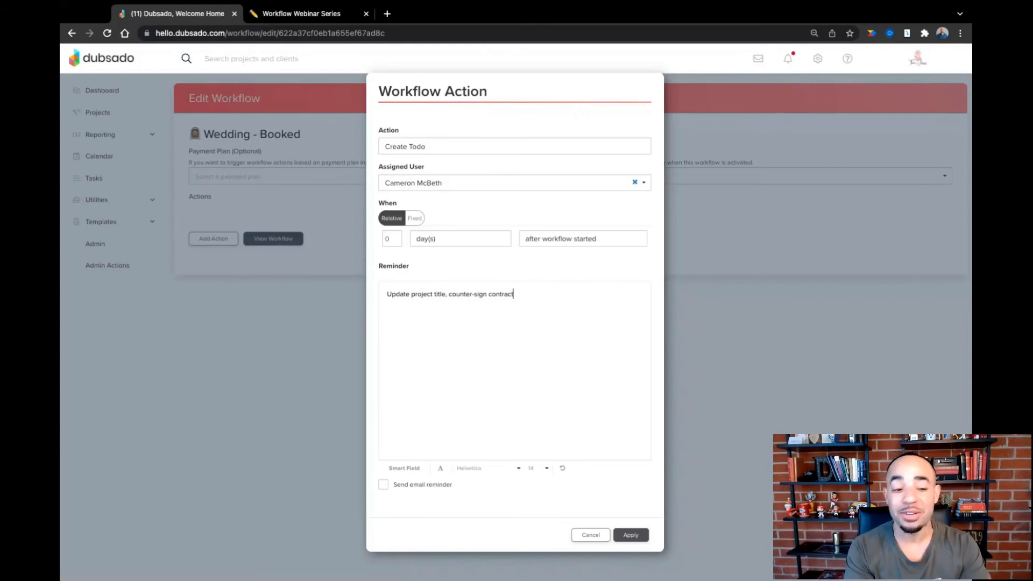
type("and set the po")
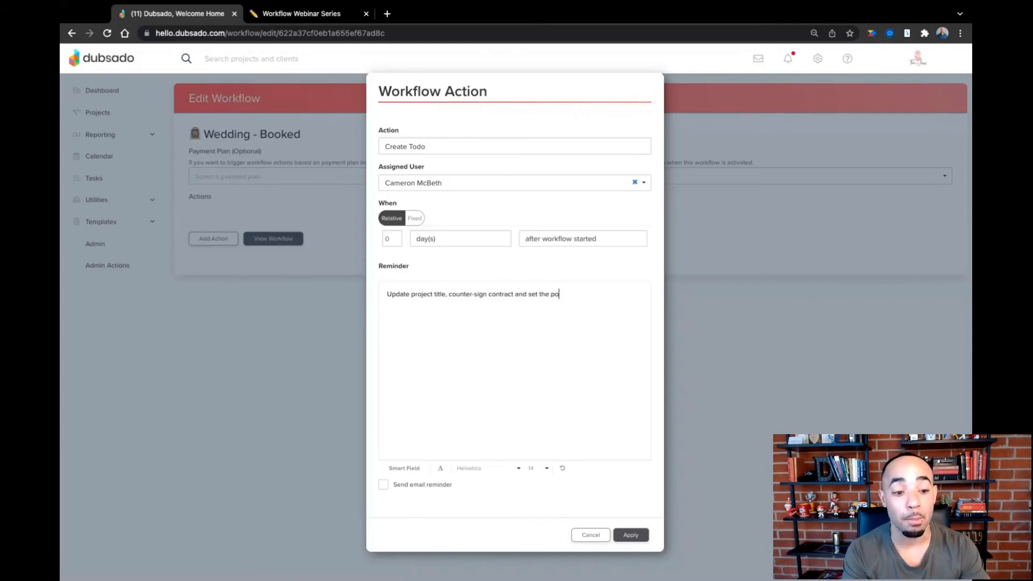
type("rtal password for")
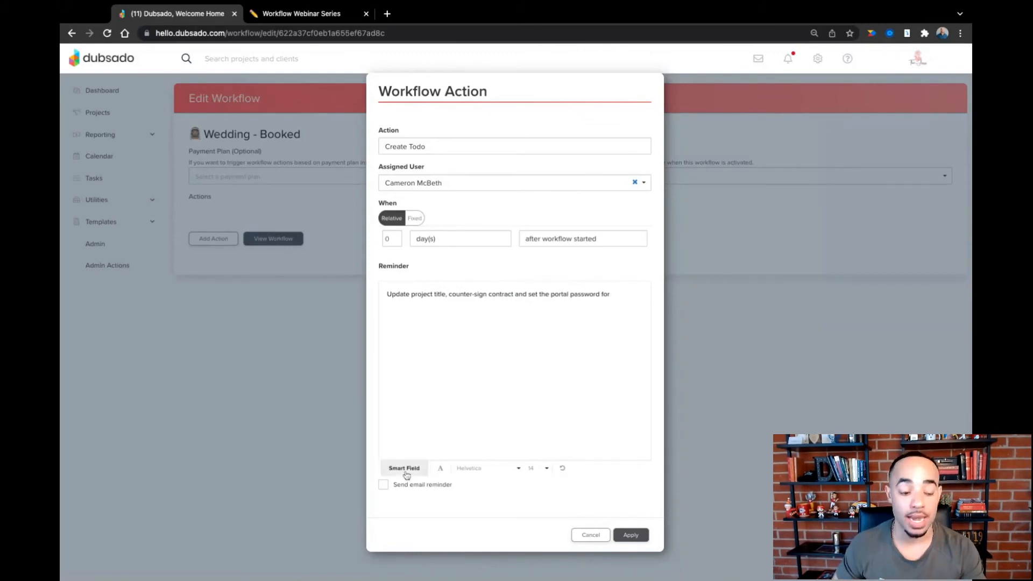
left_click(425, 466)
left_click(434, 451)
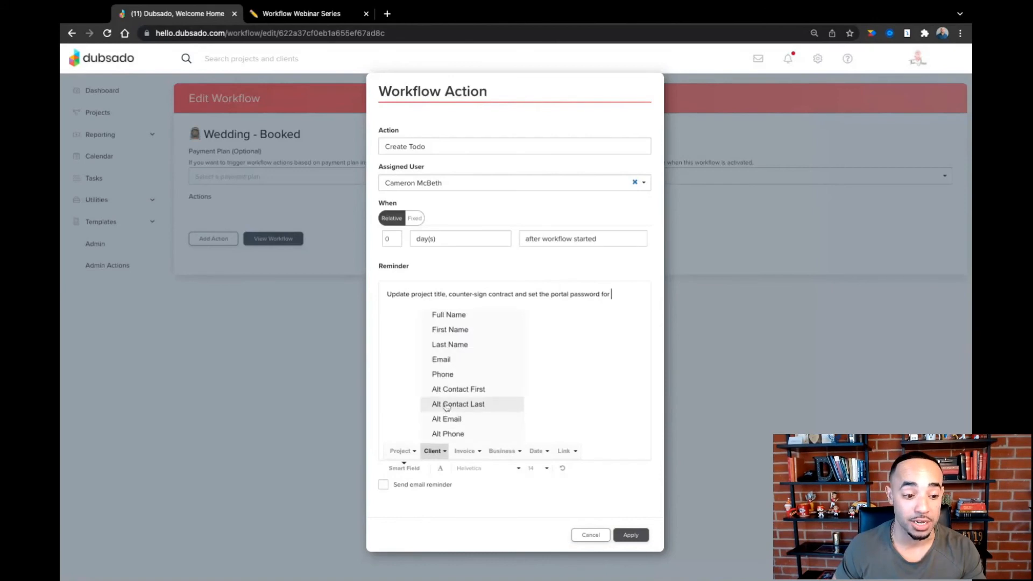
left_click(450, 316)
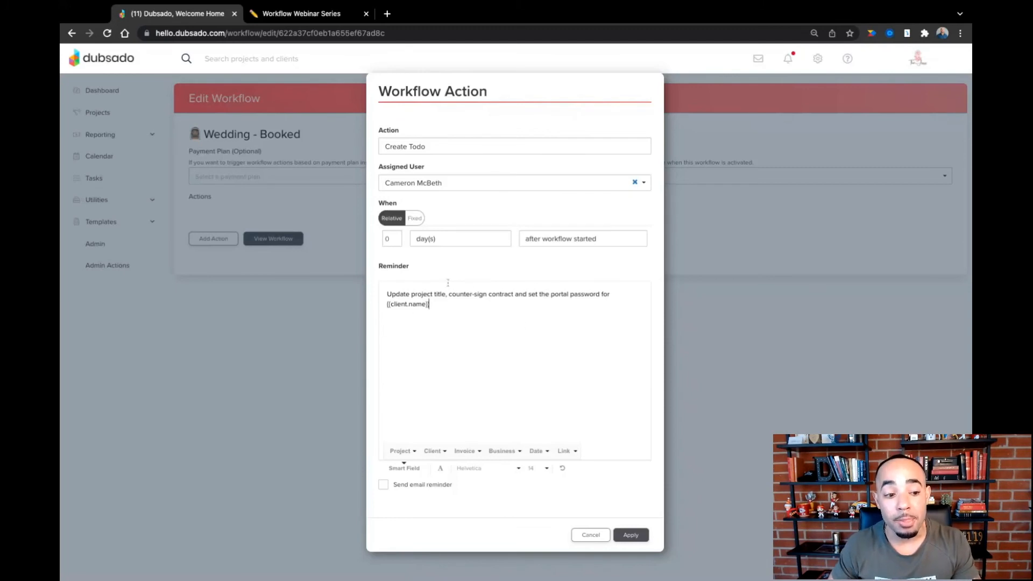
- Move {{client.name}} to the reminder's start, add "is now booked! EXCELLENT!" after it, and apply the action with an email reminder
key("Up")
key("Up")
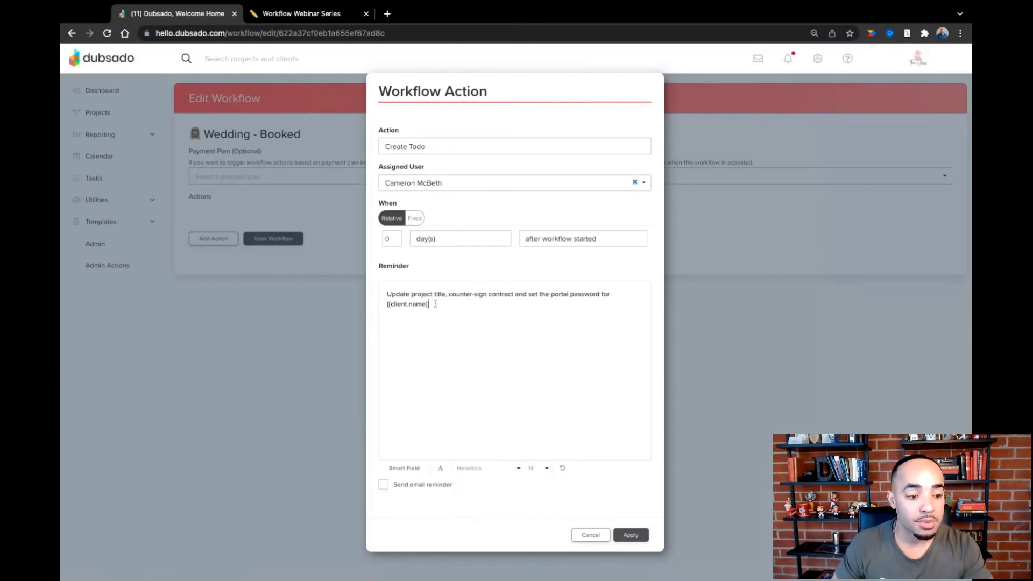
left_click_drag(435, 304, 387, 305)
key("ctrl+c")
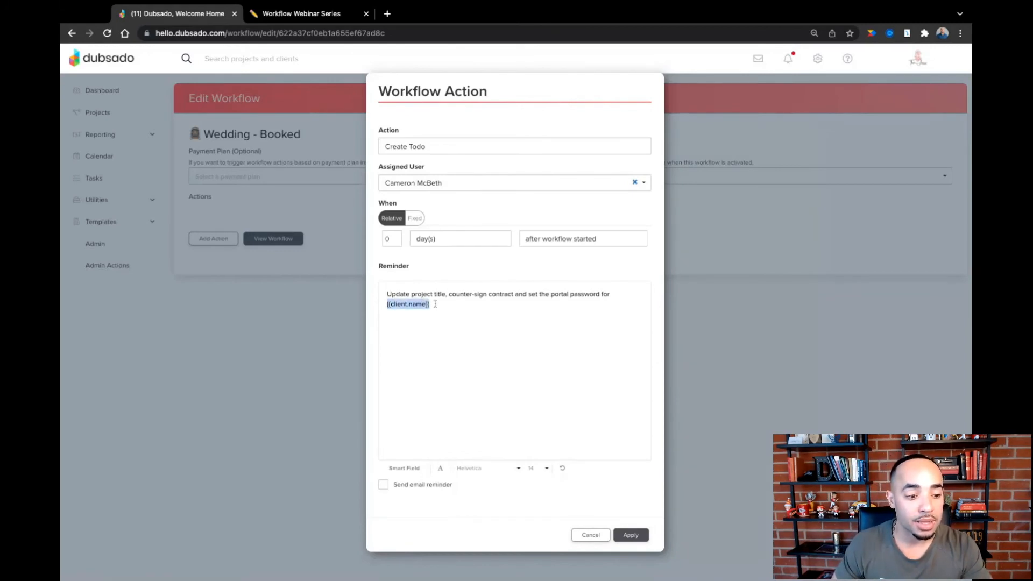
key("BackSpace")
left_click(388, 294)
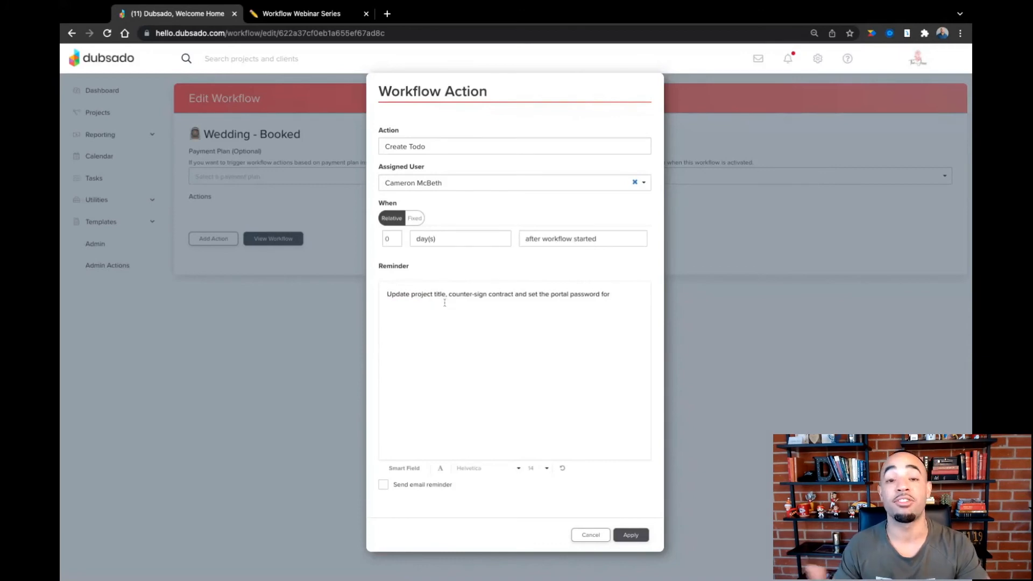
key("ctrl+v")
type("is now booked! EXCELLENT!")
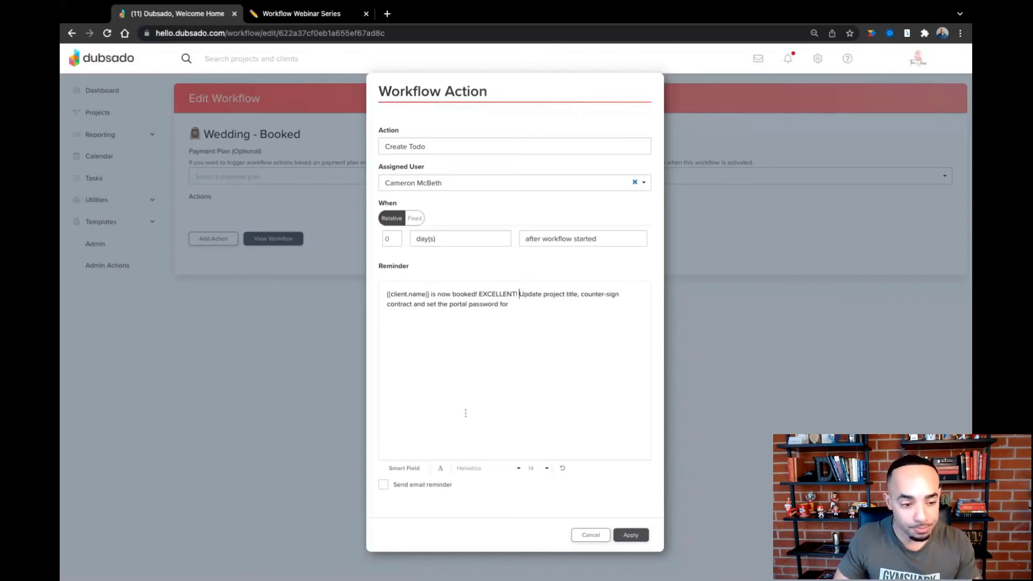
left_click(385, 486)
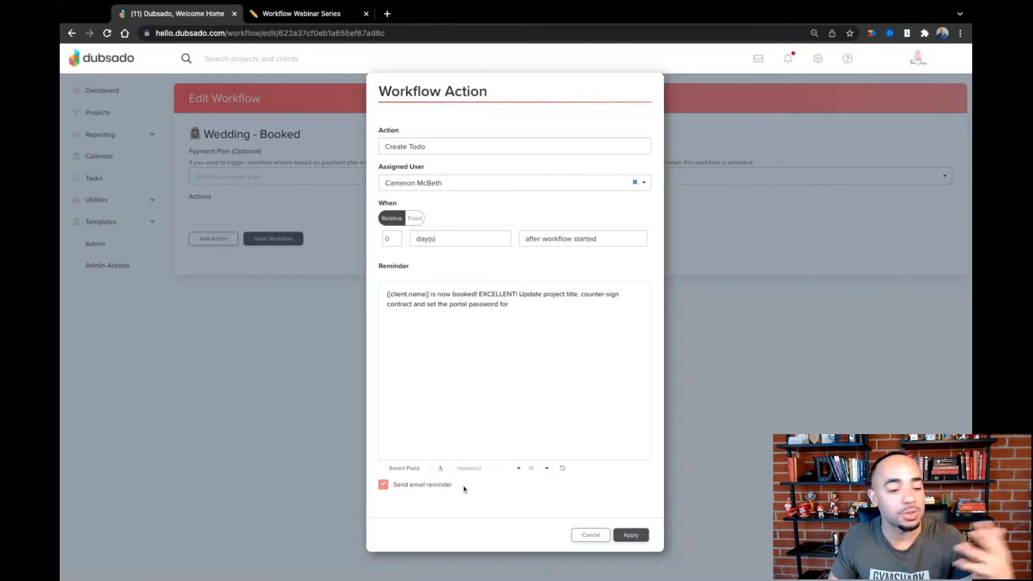
left_click(631, 535)
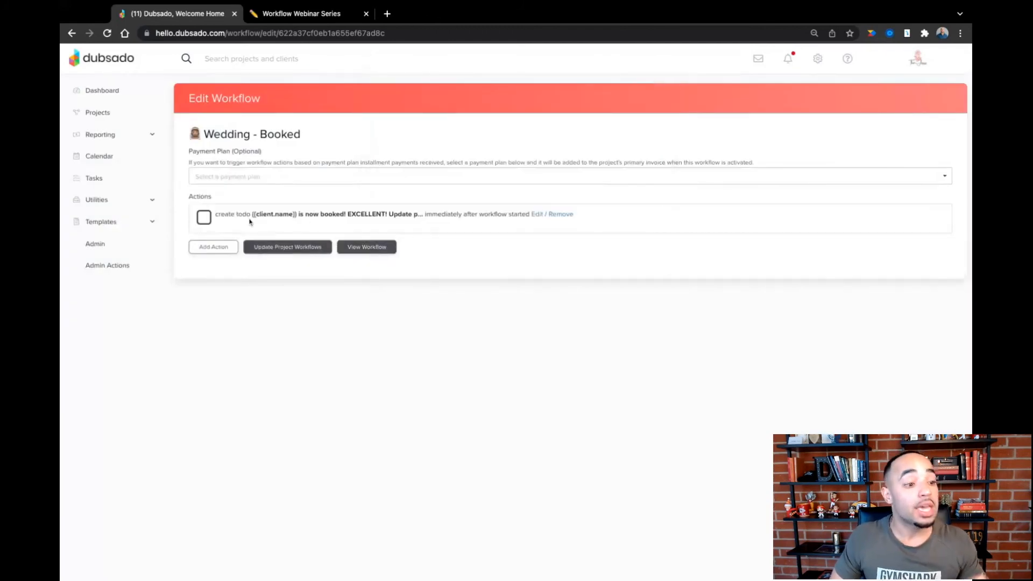
- Check the next Booked row in Notion and add an Activate Portal action in Dubsado, 0 days after all previous actions complete
left_click(301, 14)
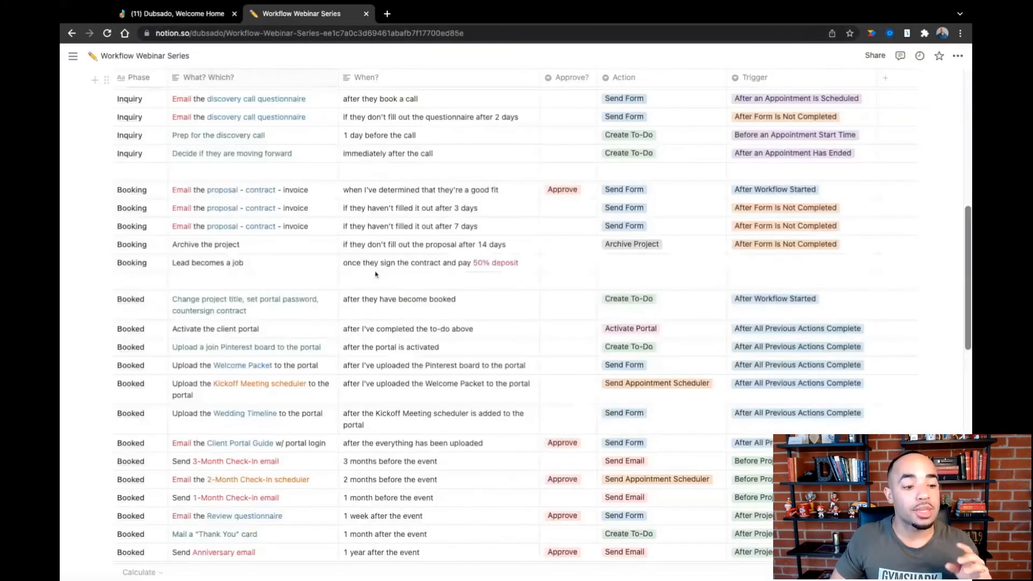
scroll(377, 316, "down", 2)
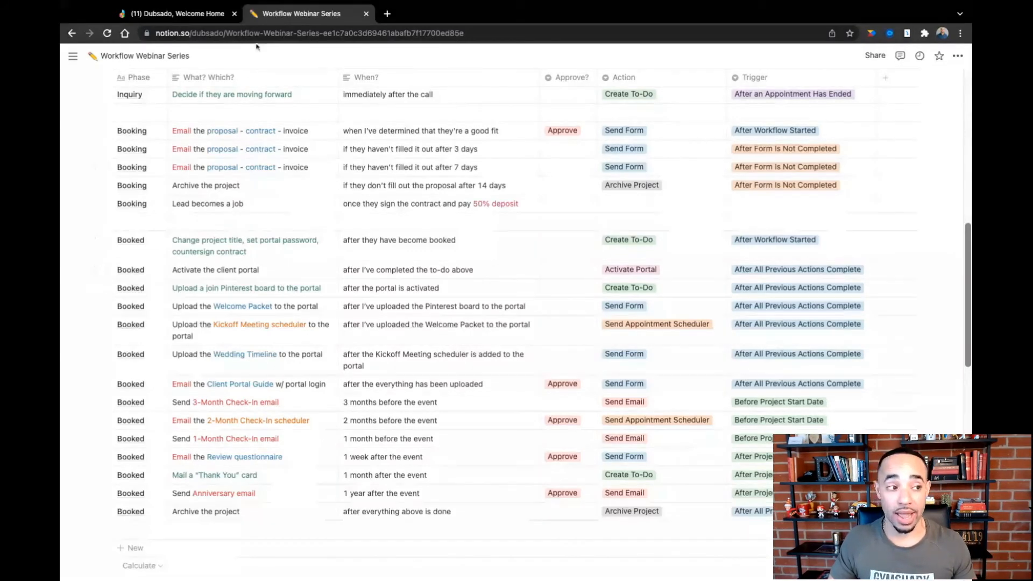
left_click(208, 13)
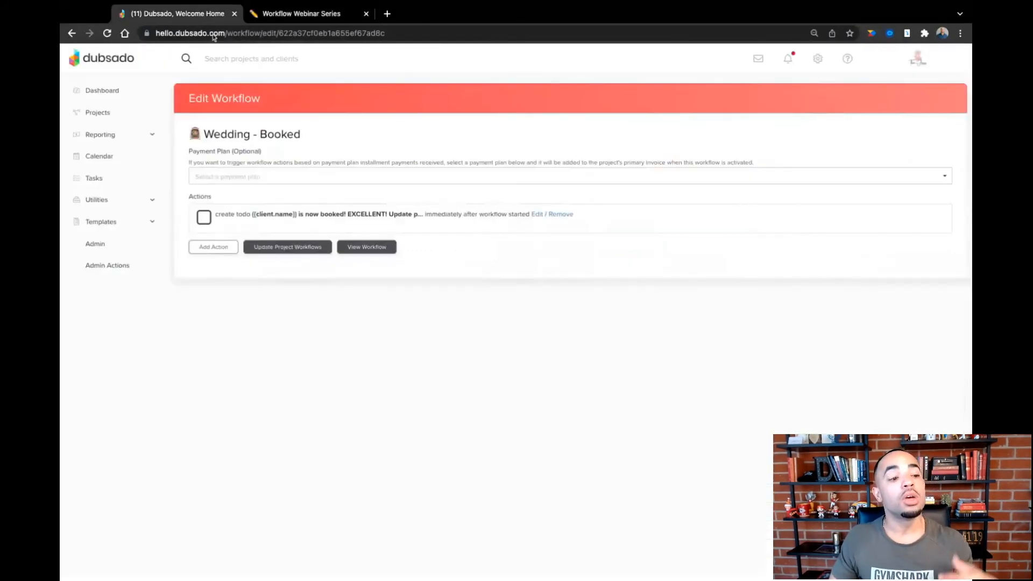
left_click(214, 247)
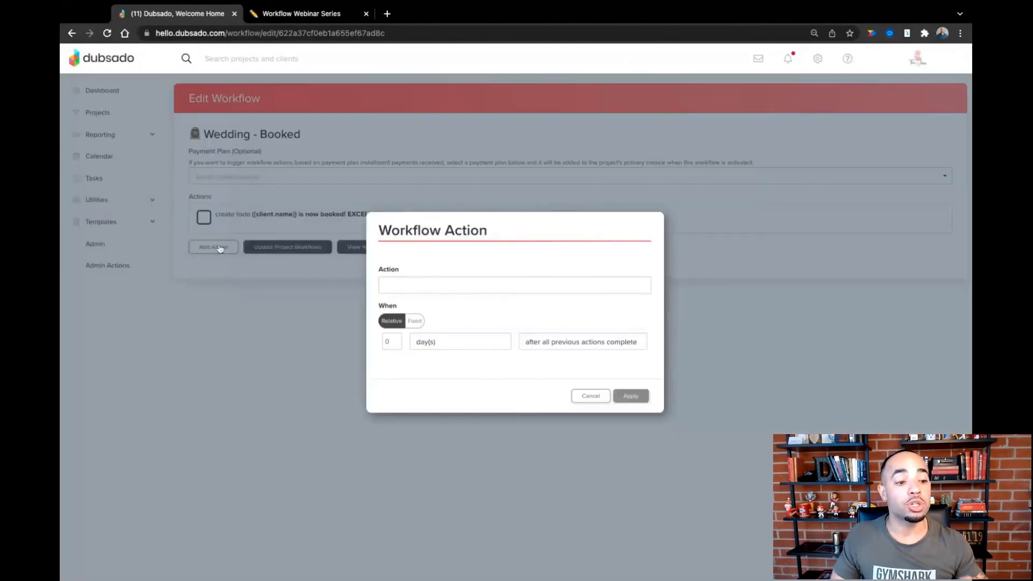
left_click(458, 287)
left_click(418, 295)
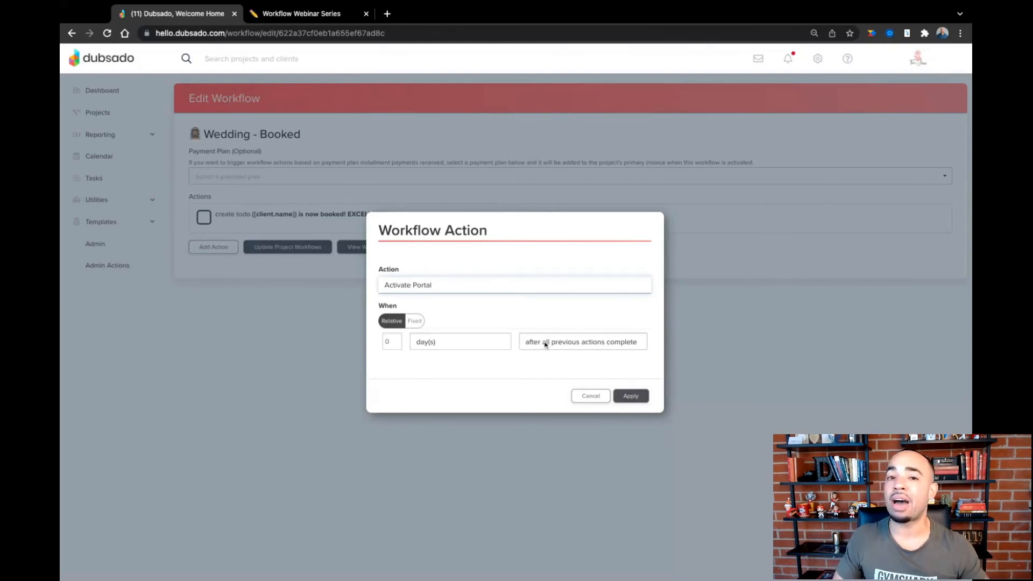
left_click(624, 396)
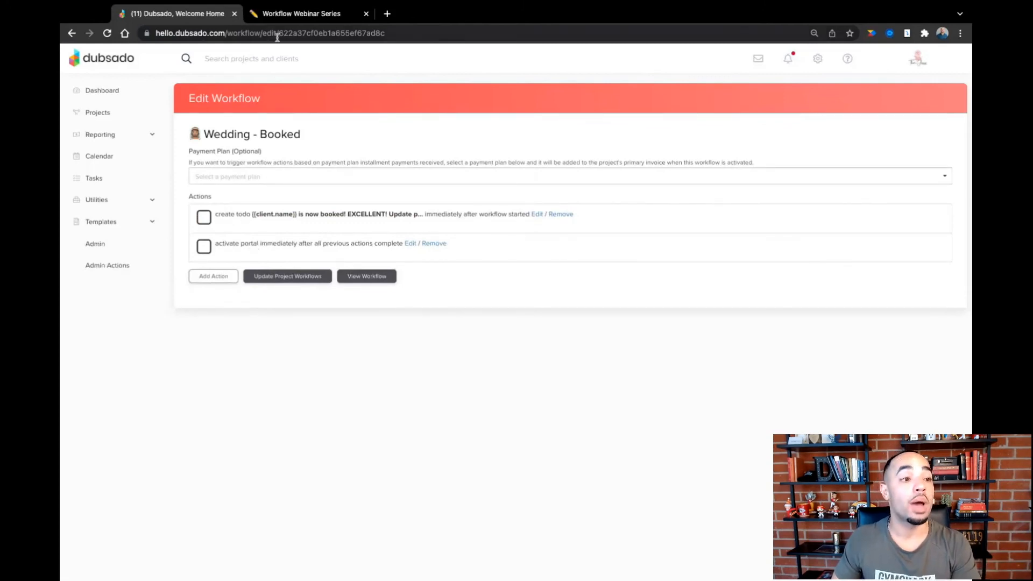
- Following Notion's Pinterest board row, replace the Dubsado to-do reminder's trailing "for" with ", and upload the Pinterest board into their portal" and apply it
left_click(293, 14)
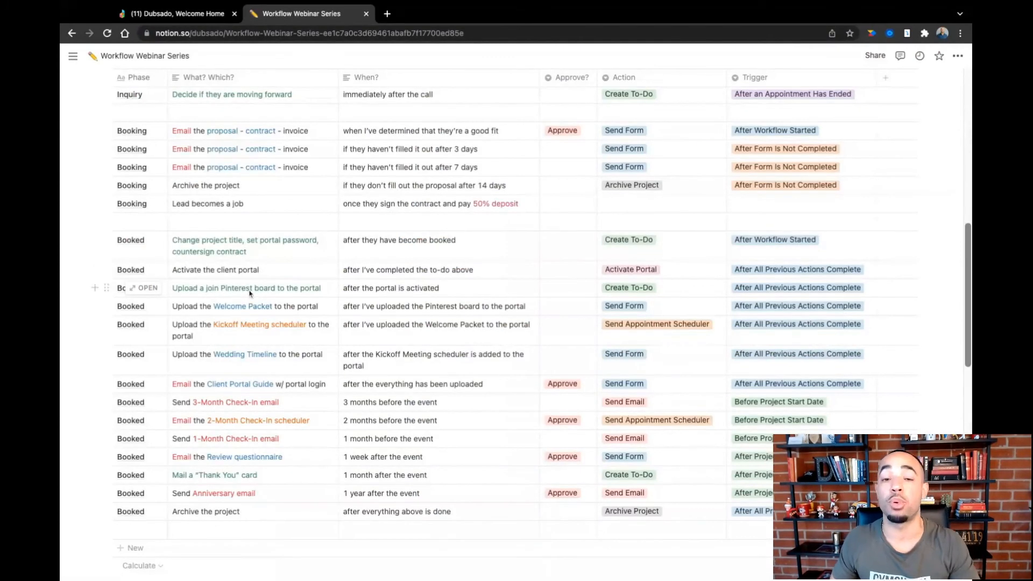
left_click(213, 20)
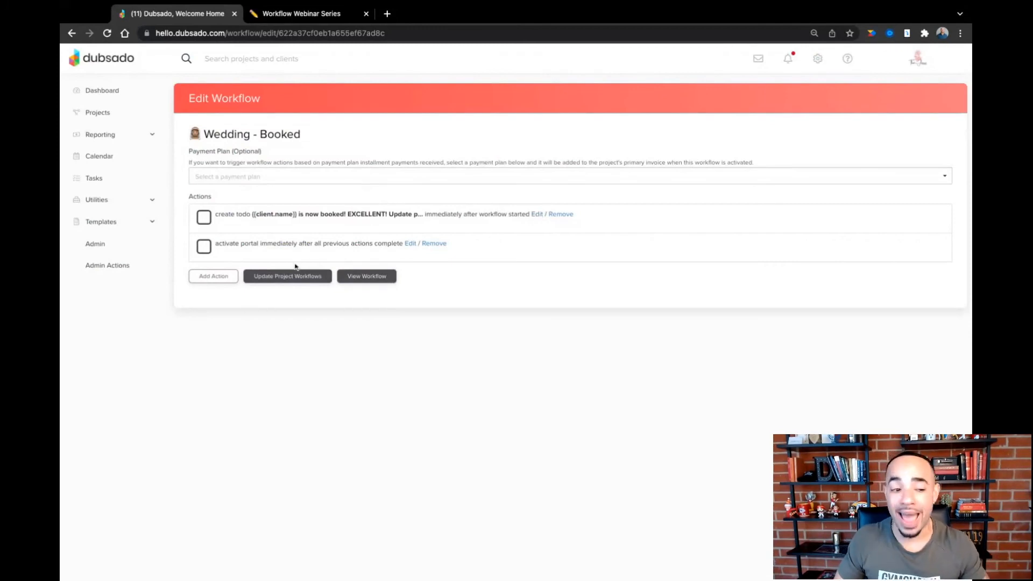
left_click(536, 214)
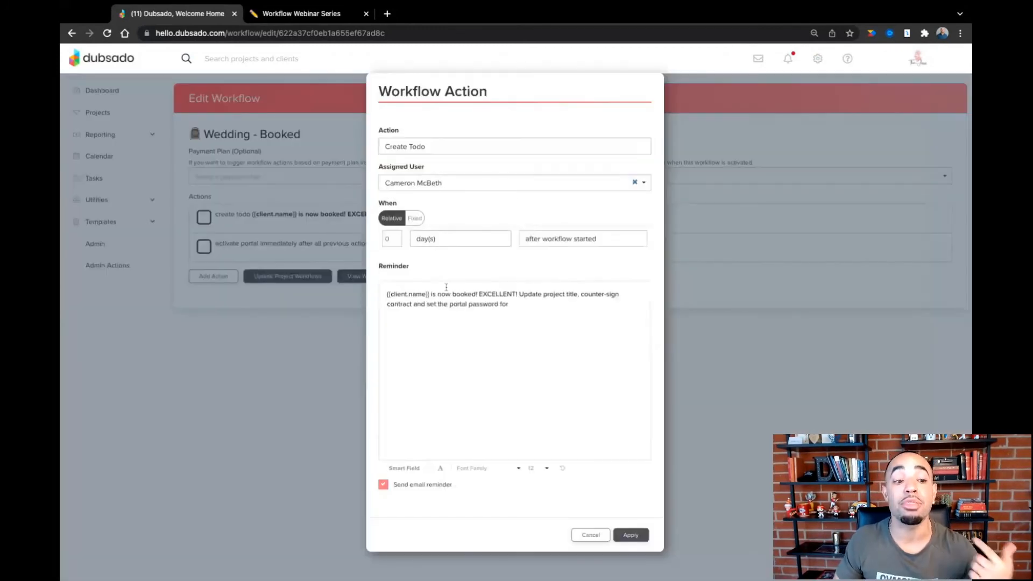
left_click(514, 308)
key("BackSpace")
key("BackSpace")
key("BackSpace")
key("BackSpace")
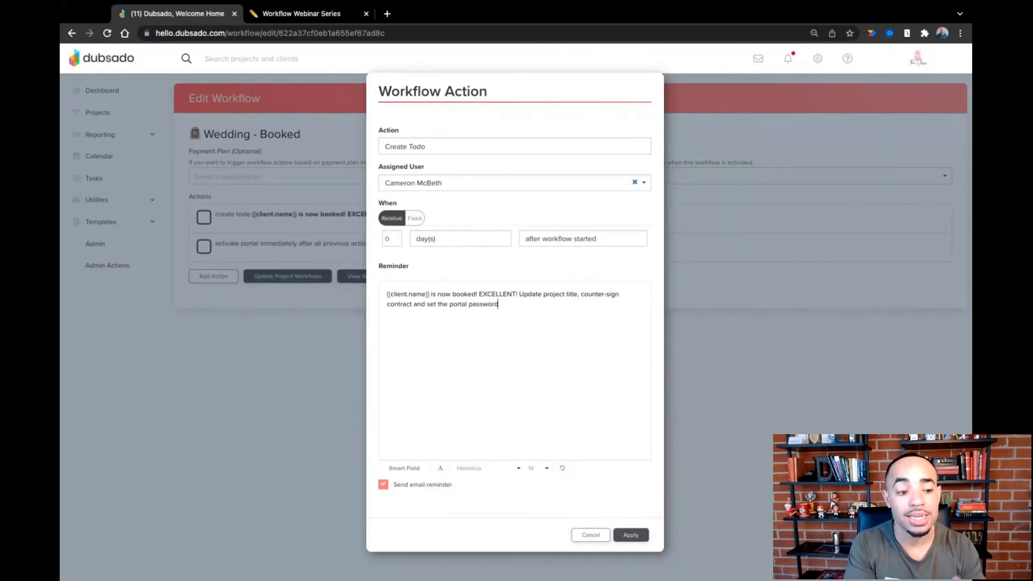
type(", and ")
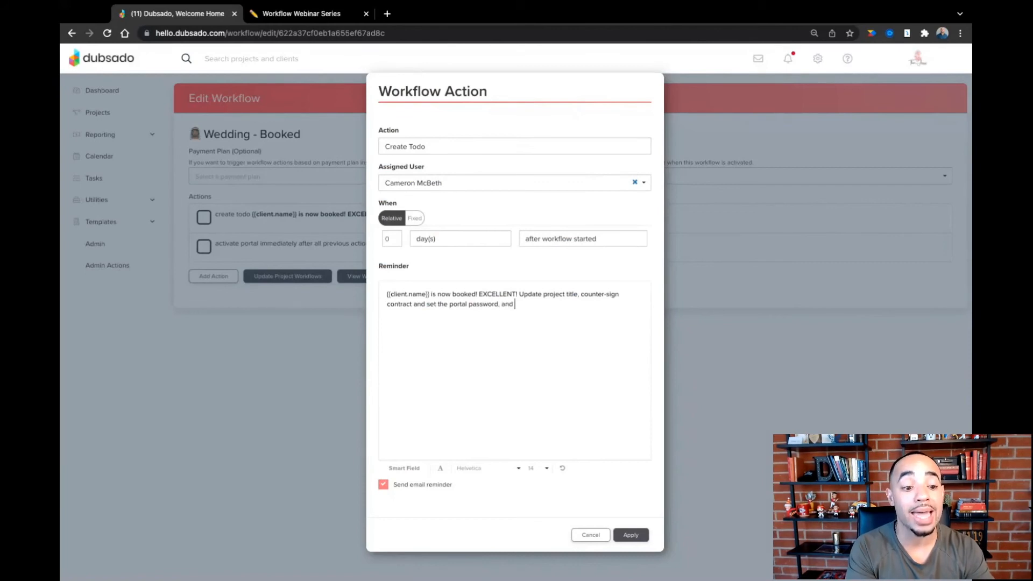
type("upload the Pinterest board into their portal")
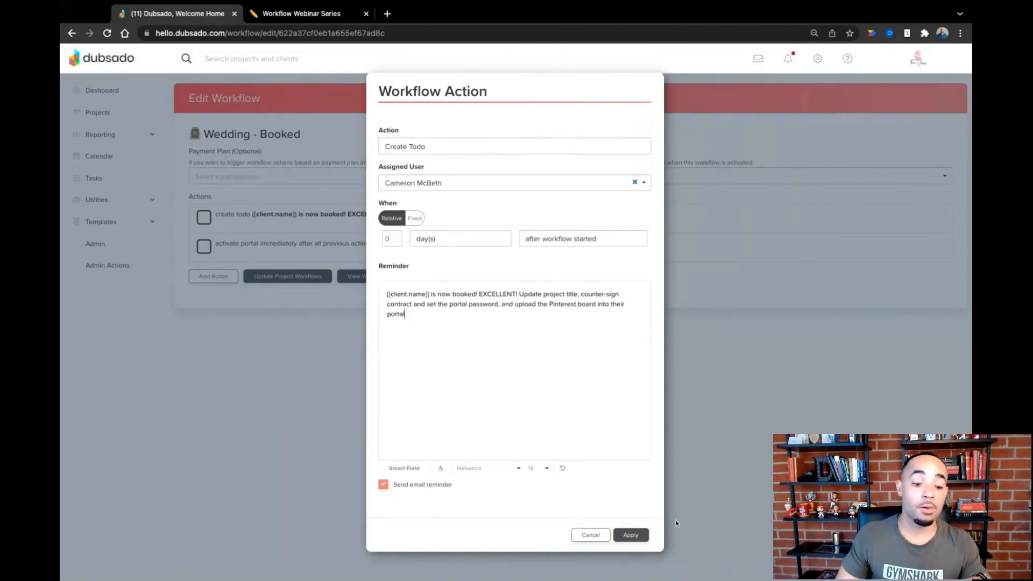
left_click(638, 537)
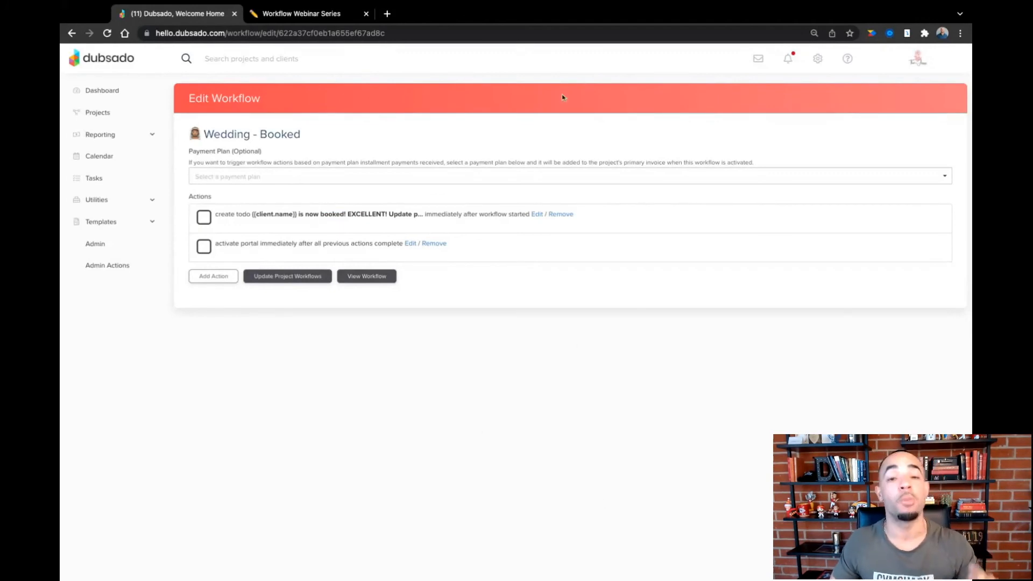
- Open the forms of the engagement job dated 4/16/22 from the project list
left_click(105, 120)
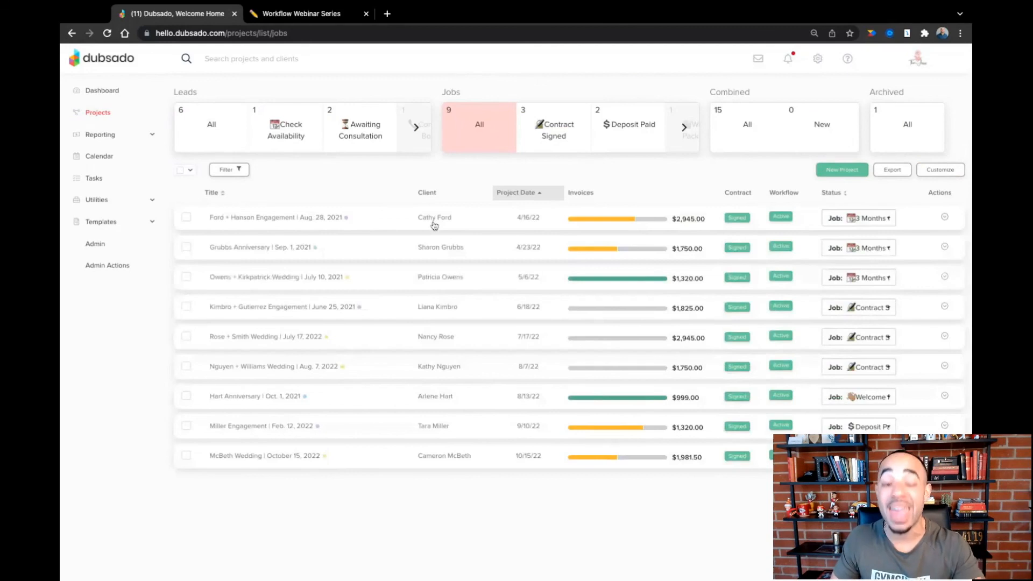
left_click(429, 222)
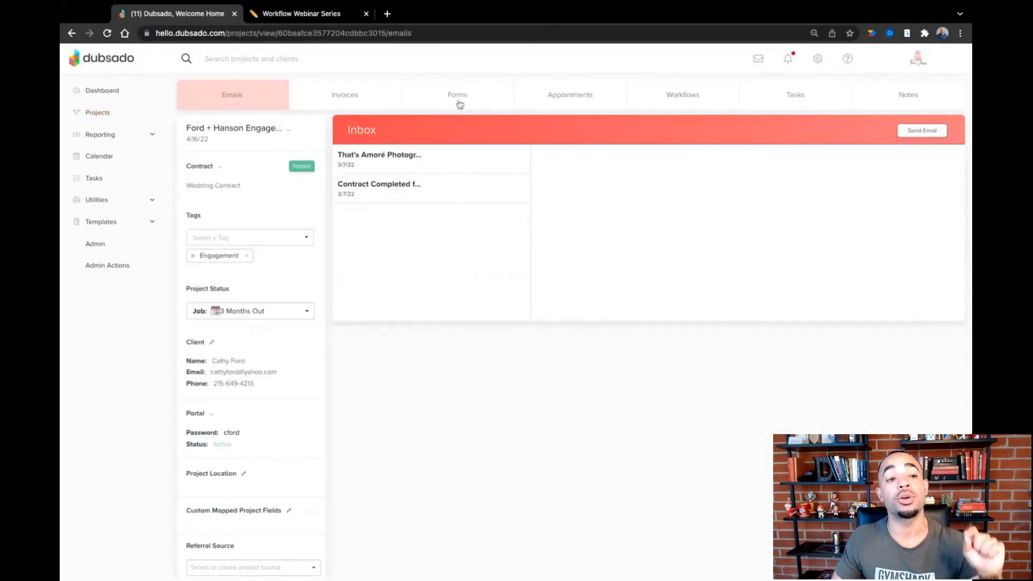
left_click(460, 105)
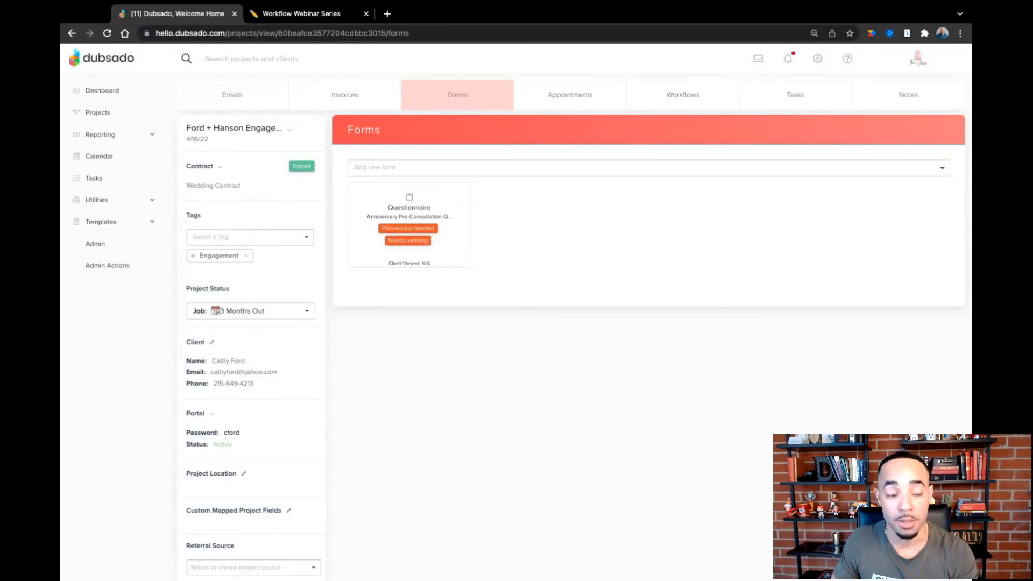
- Start adding a one-time link to the project's forms from the list of available forms
left_click(461, 170)
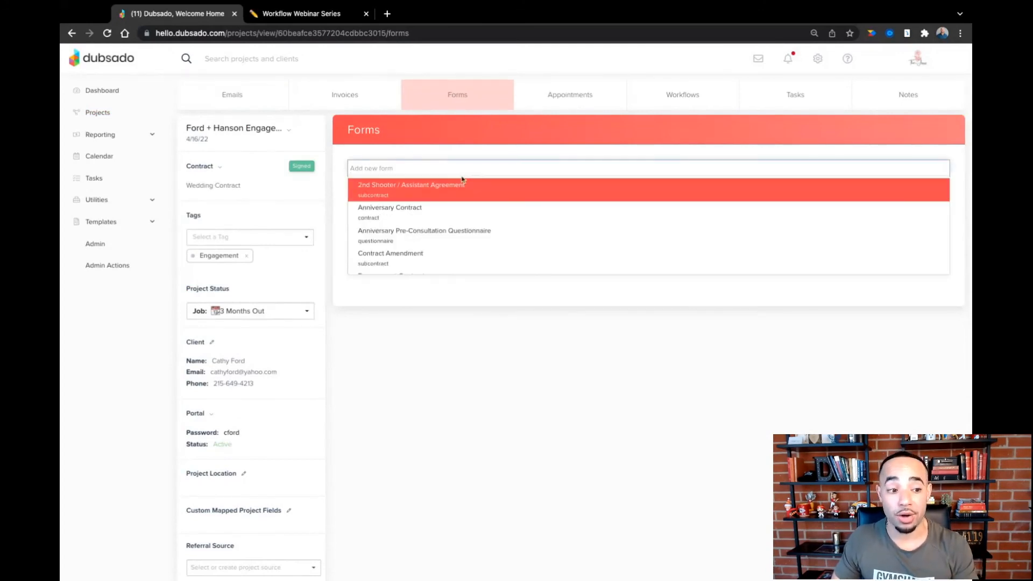
scroll(459, 218, "down", 2)
scroll(458, 218, "down", 5)
scroll(459, 217, "down", 6)
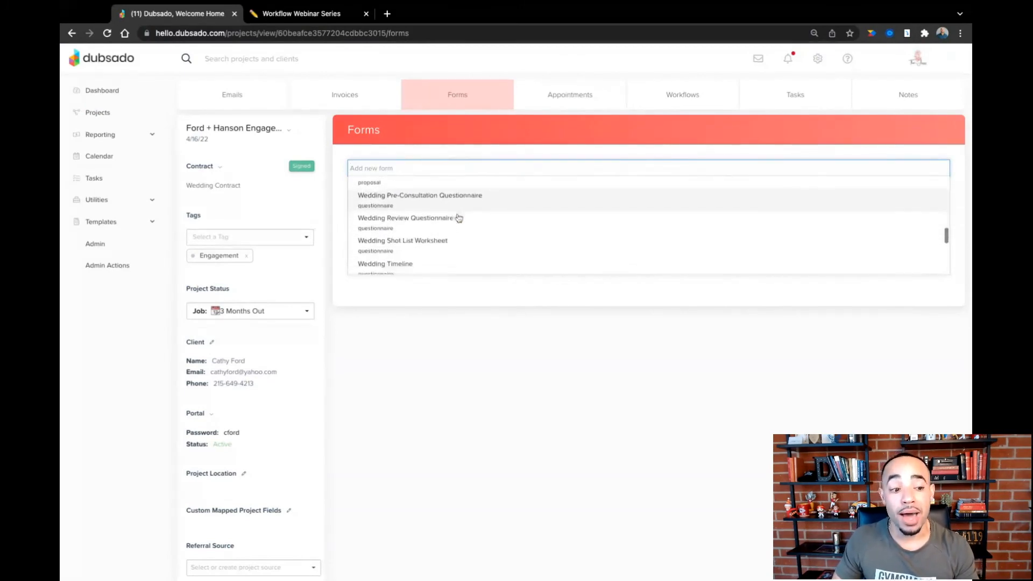
scroll(458, 218, "down", 1)
scroll(459, 218, "down", 5)
scroll(446, 242, "down", 1)
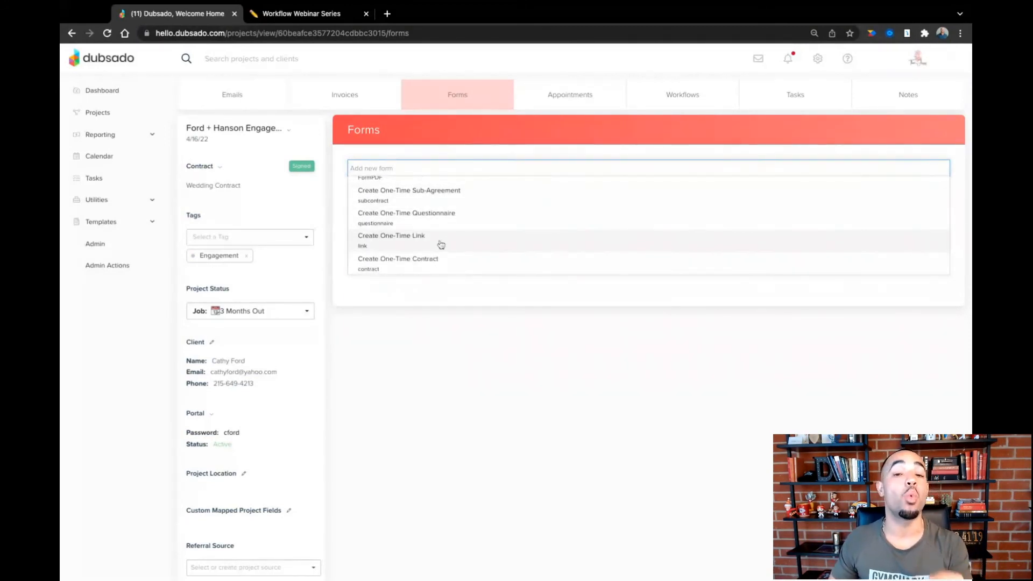
left_click(391, 237)
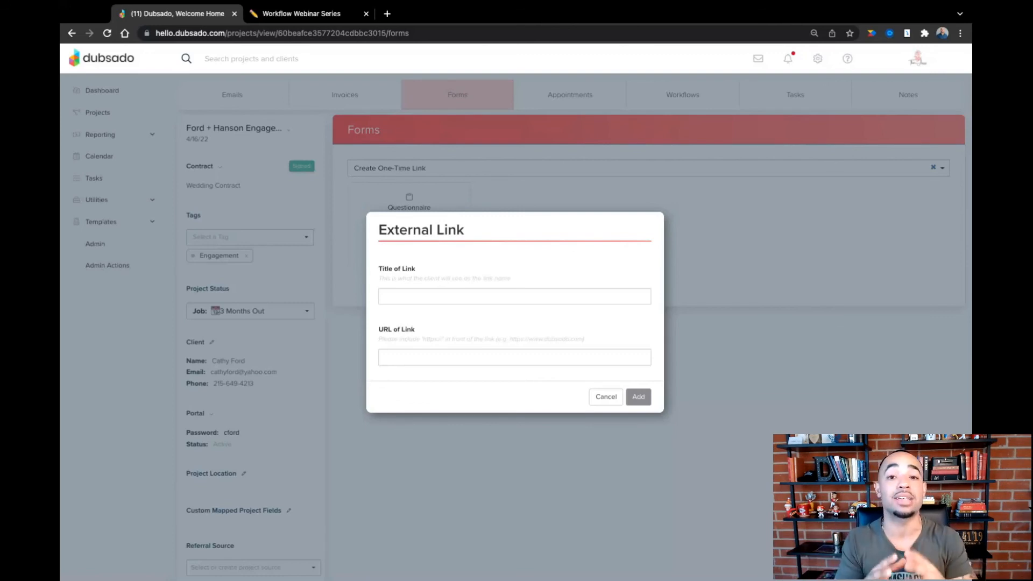
left_click(409, 356)
type("www")
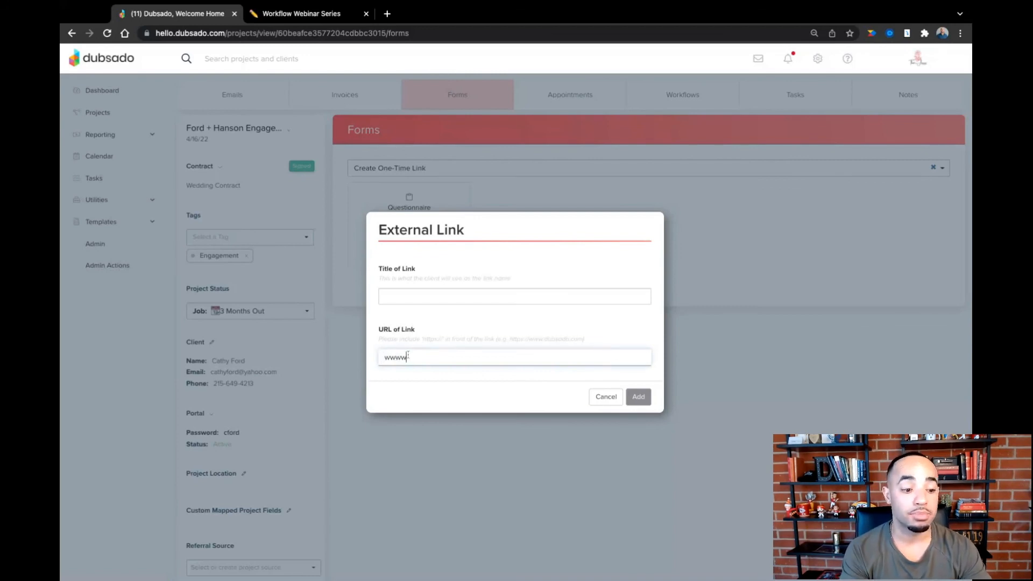
key("BackSpace")
type(".dubsado.com")
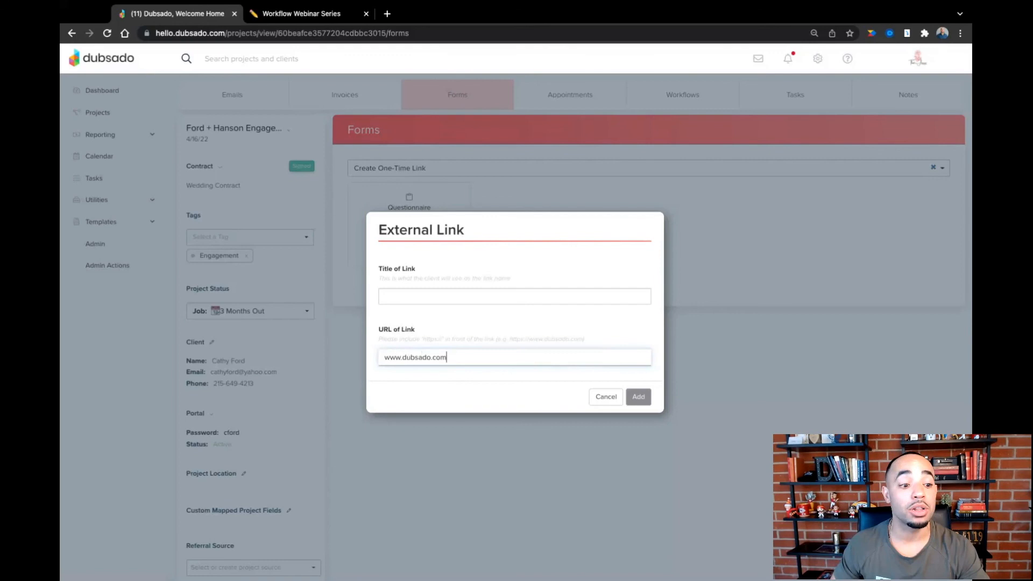
left_click(478, 297)
type("Dubsado")
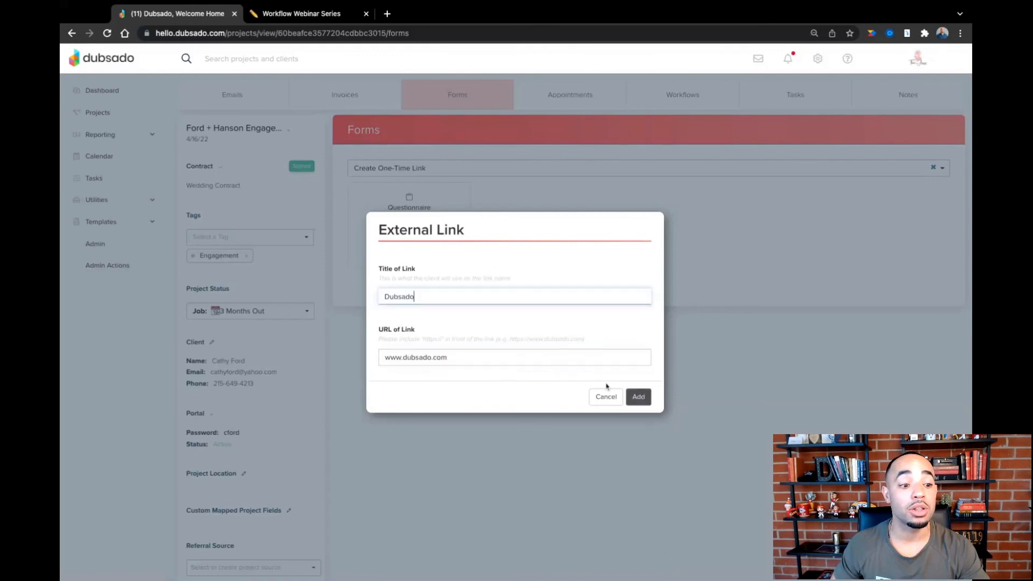
left_click(639, 402)
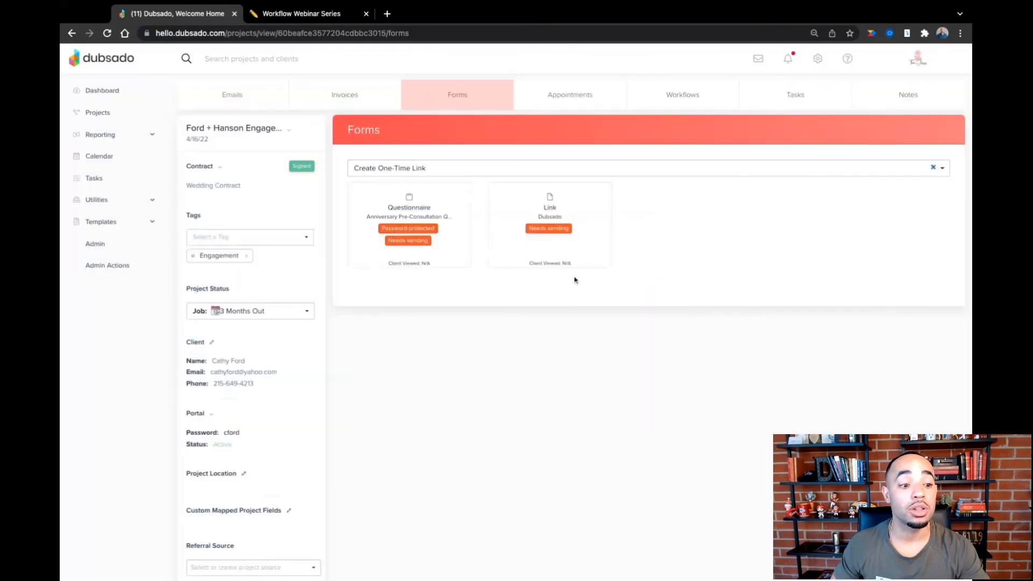
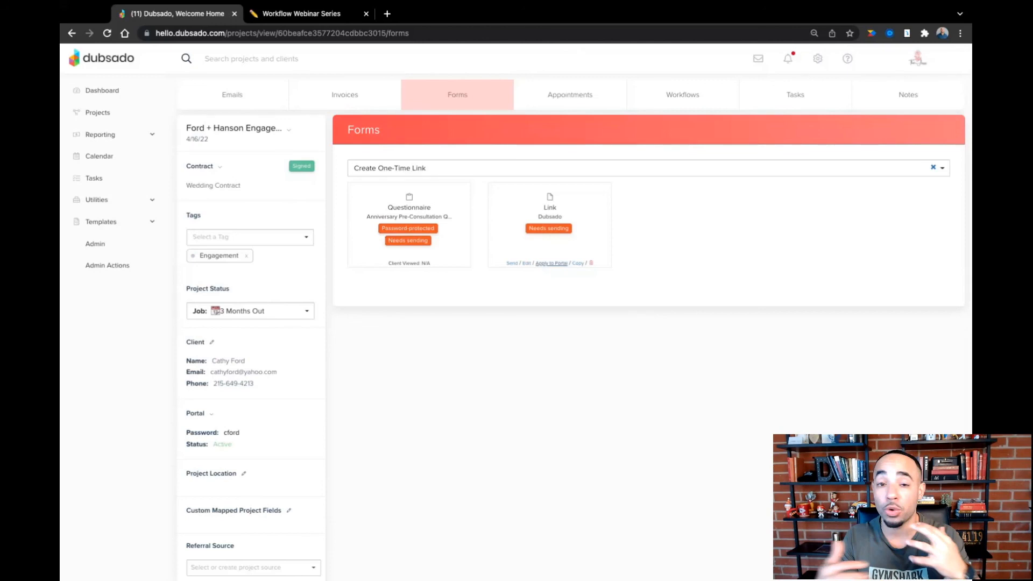
- Apply the Dubsado link to the engagement project's portal
left_click(552, 264)
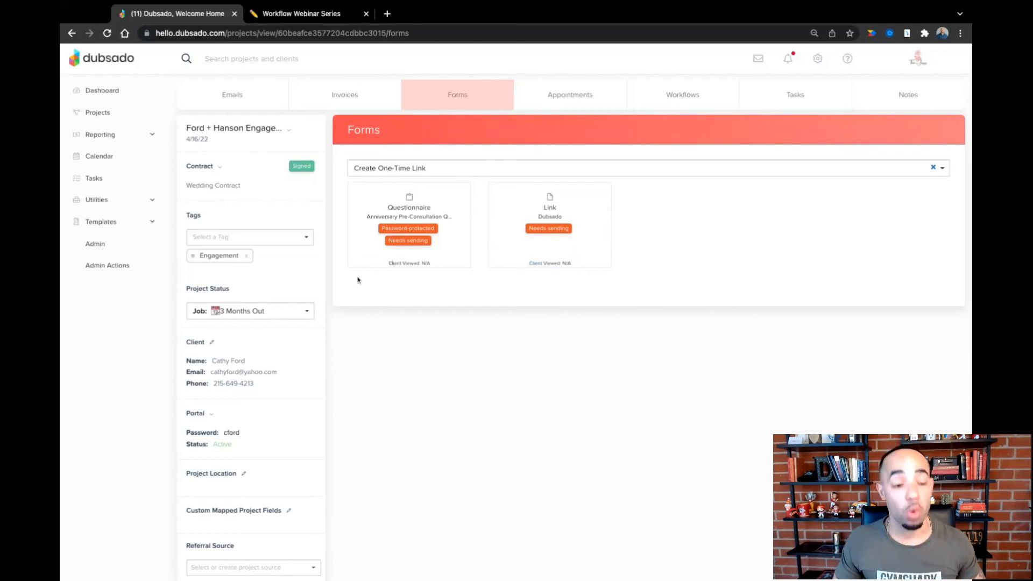
- Open the Wedding - Booked workflow template for editing
left_click(107, 225)
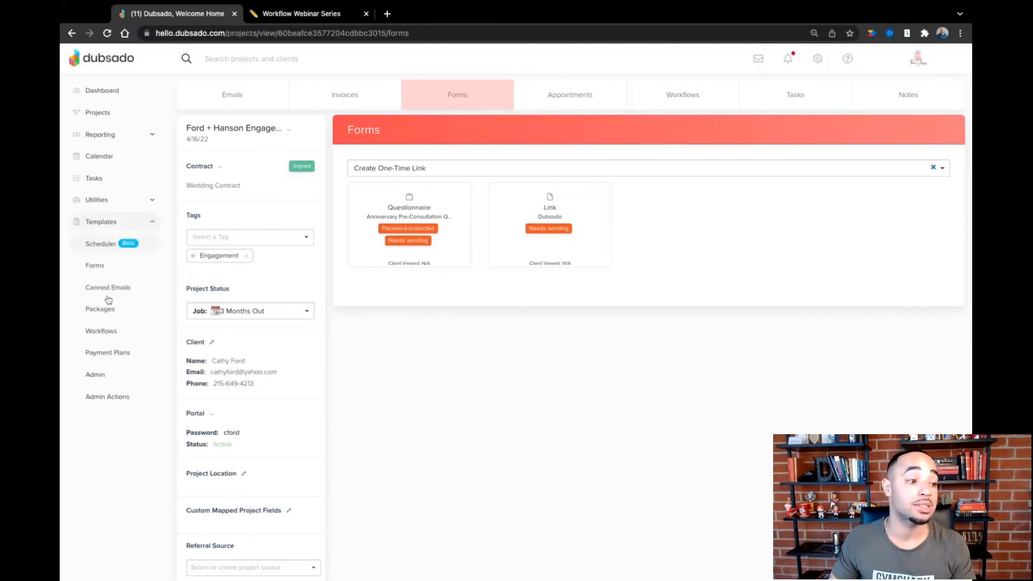
left_click(109, 330)
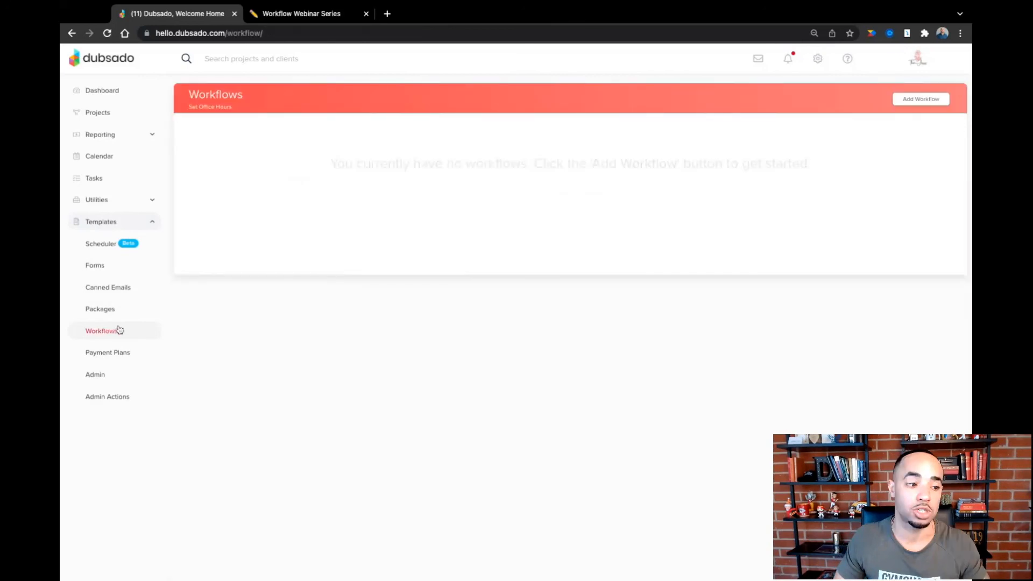
mouse_move(254, 177)
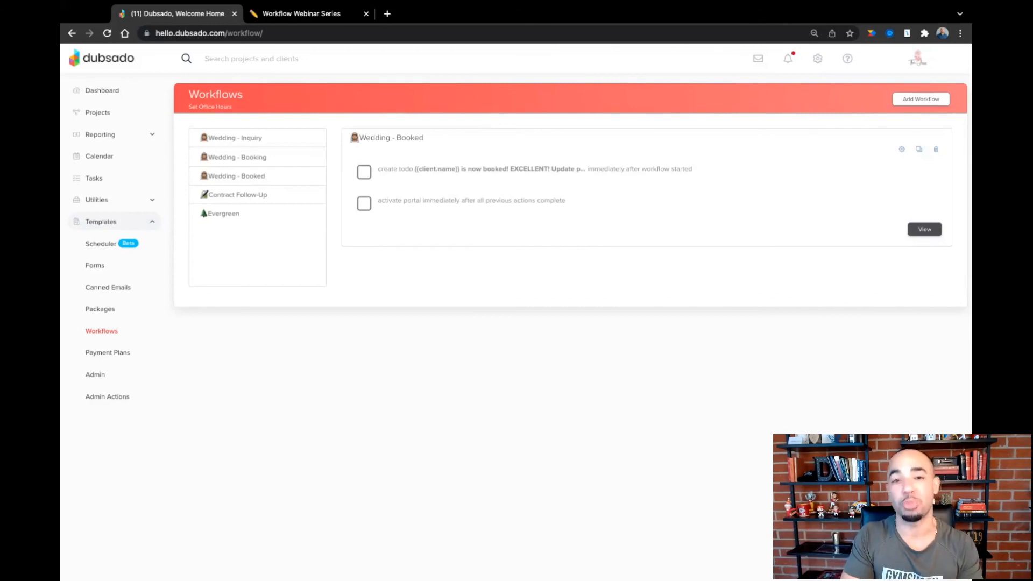
left_click(901, 149)
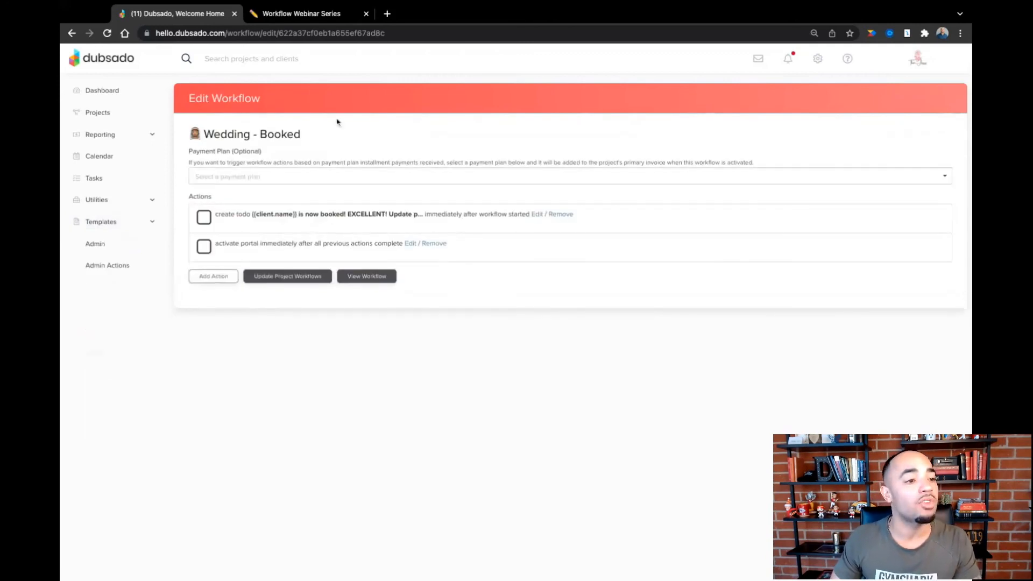
- Following Notion's Welcome Packet row, add a Send Form action to the Dubsado workflow that applies the Wedding Welcome Packet to the portal only
left_click(287, 11)
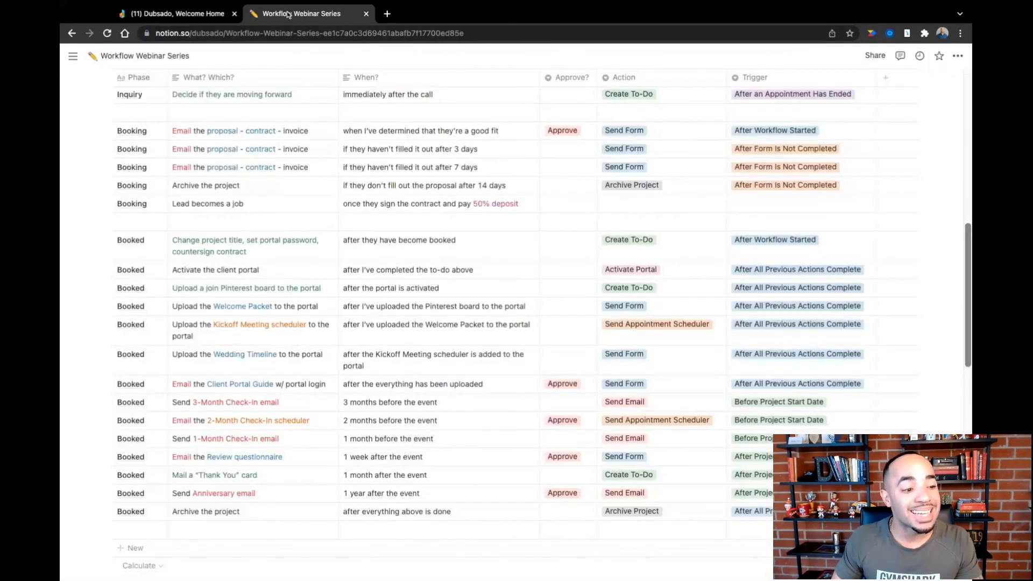
scroll(249, 275, "down", 1)
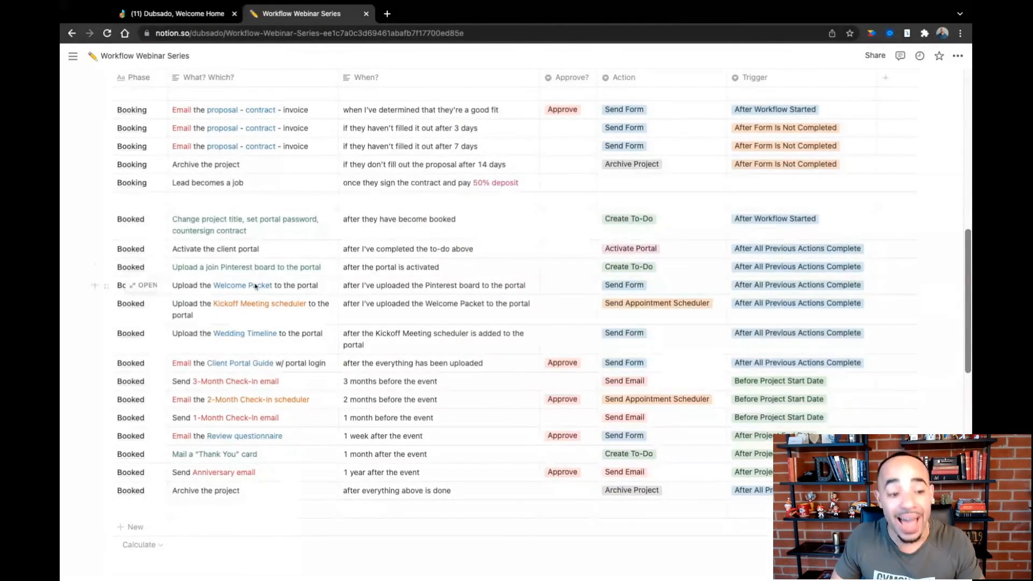
left_click(209, 14)
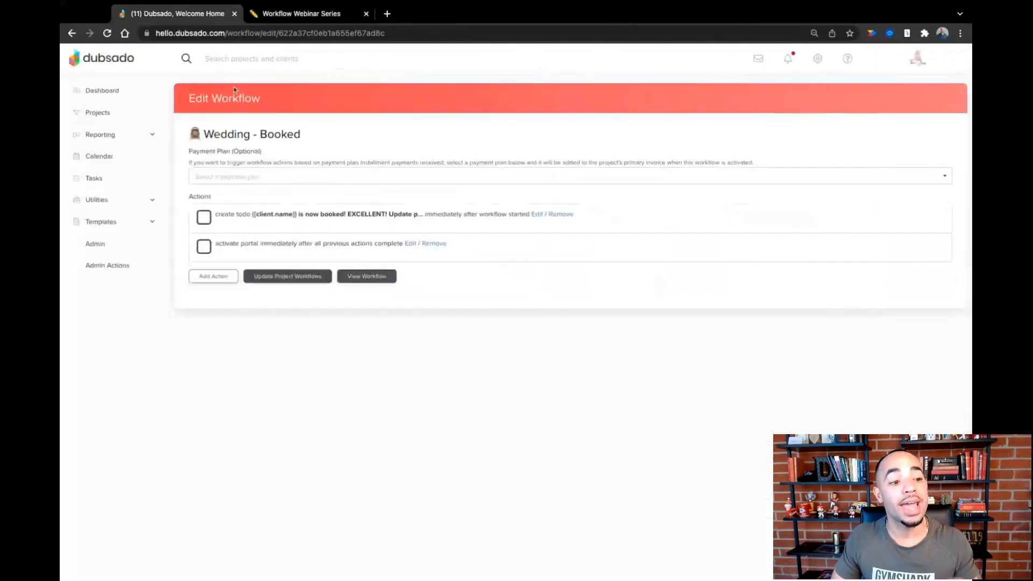
left_click(217, 280)
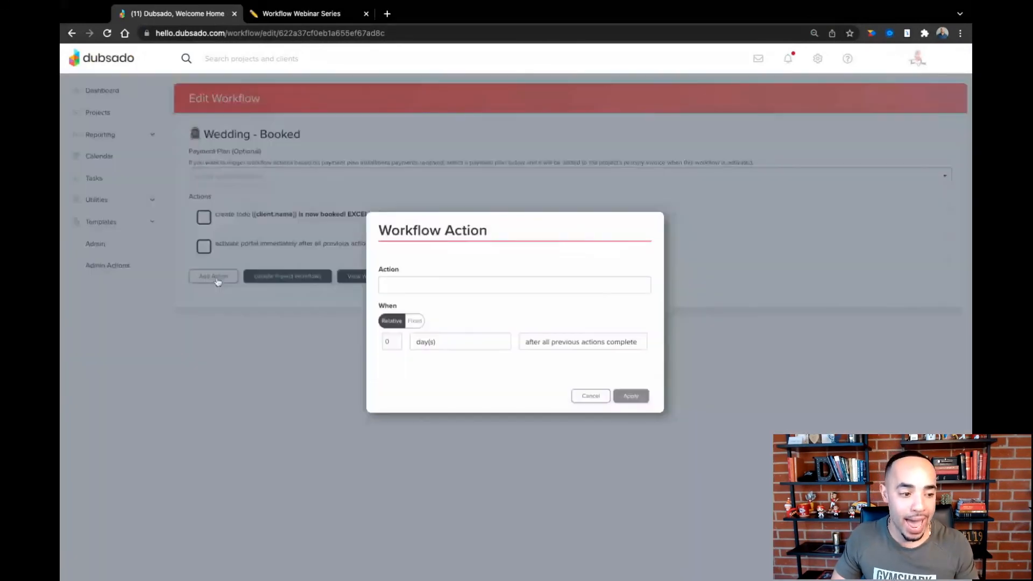
left_click(447, 289)
left_click(446, 337)
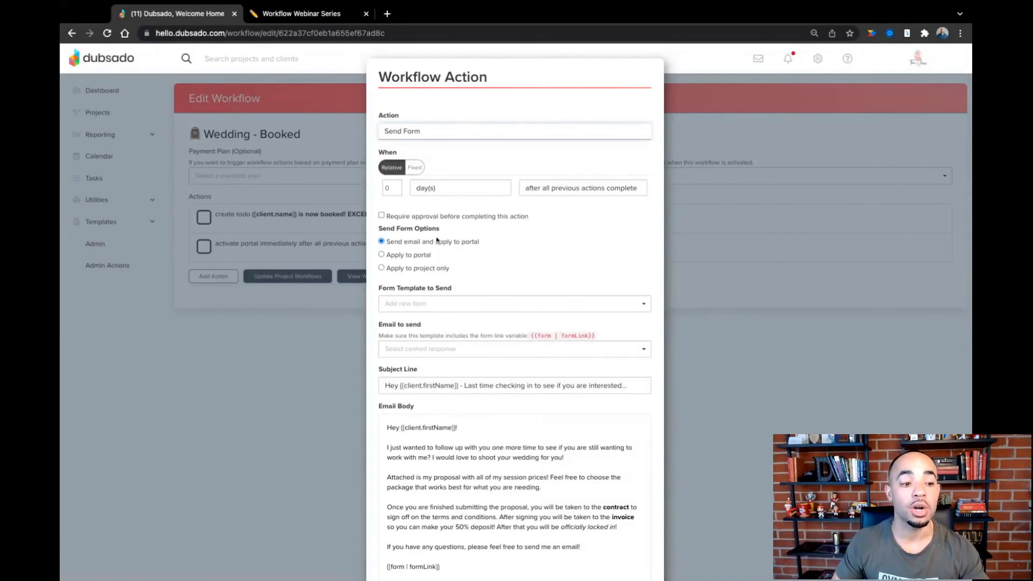
left_click(382, 256)
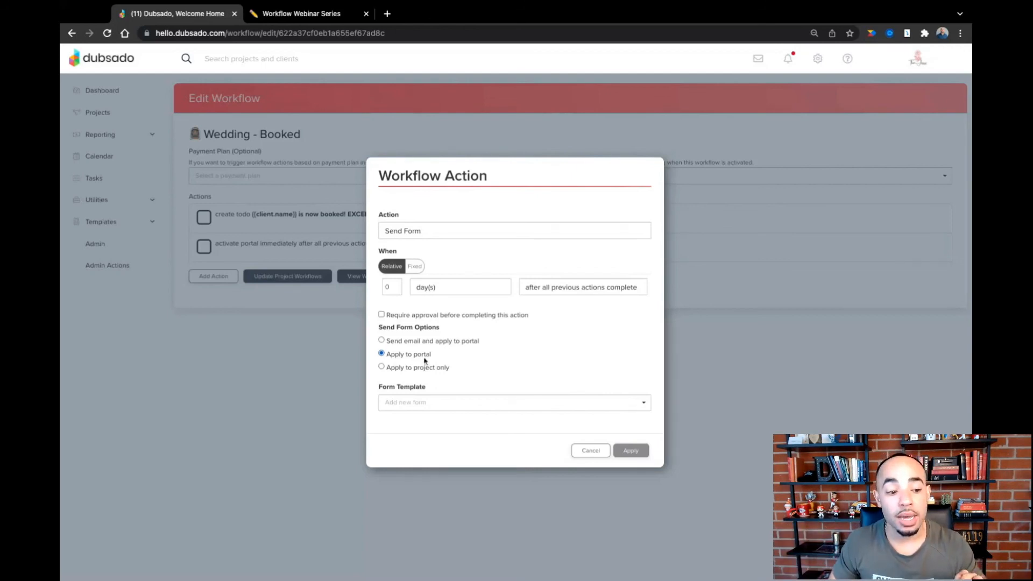
left_click(445, 409)
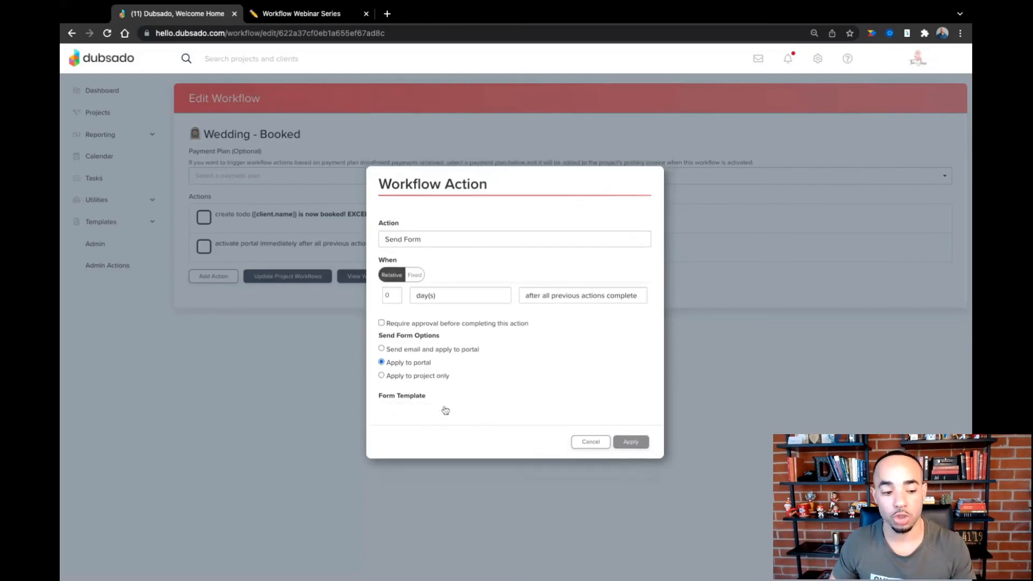
type("welcome")
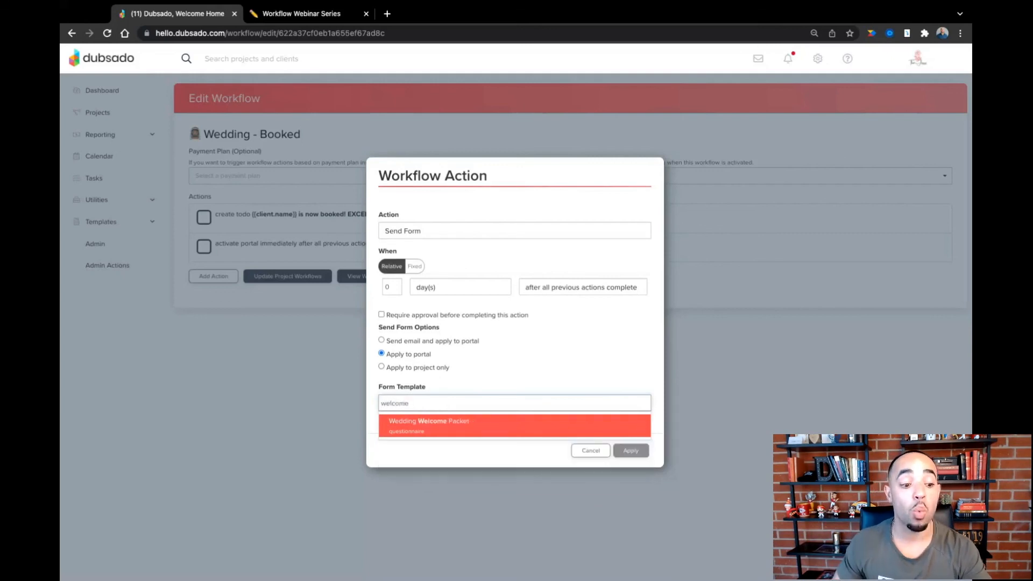
left_click(446, 424)
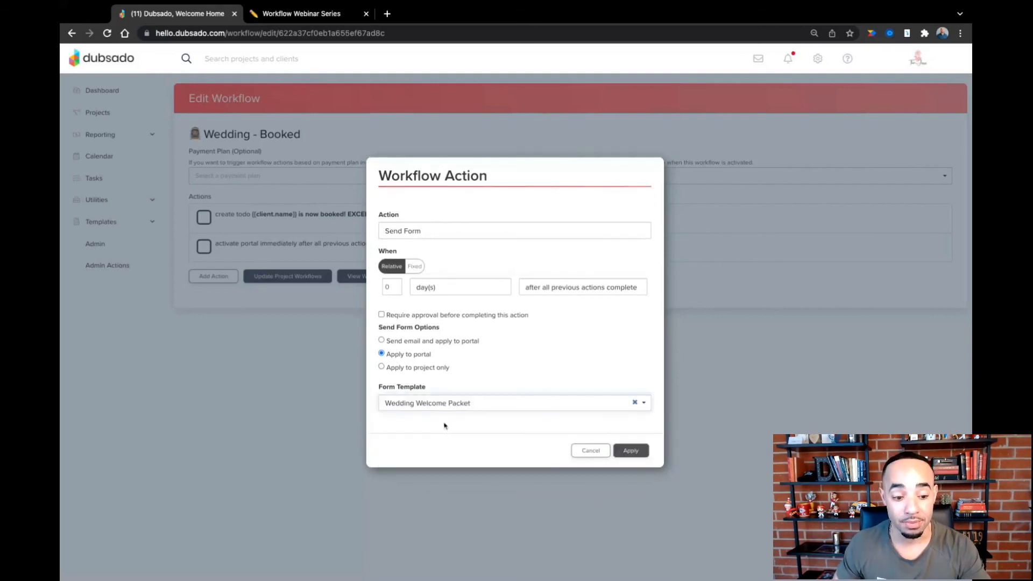
left_click(624, 451)
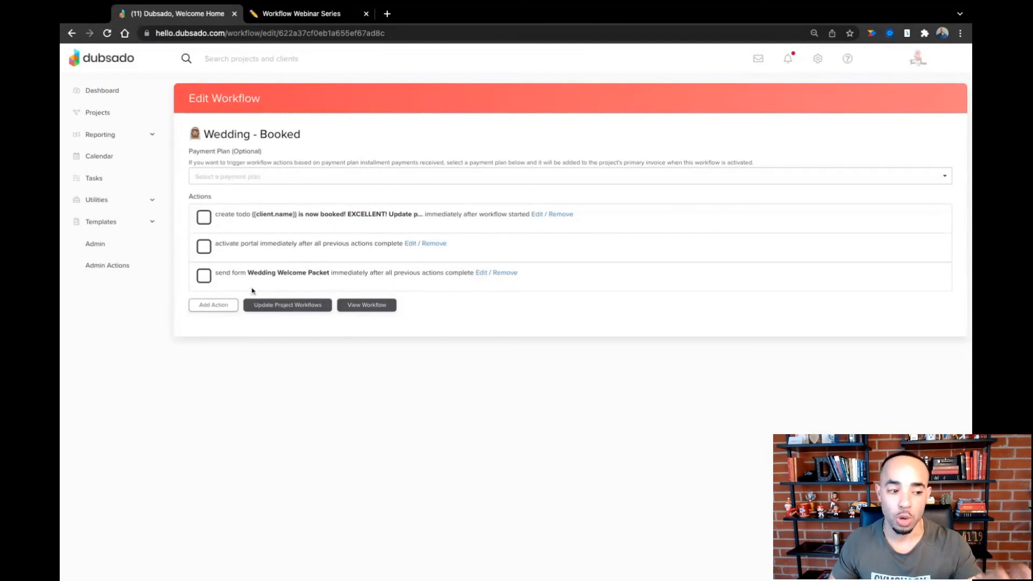
- Add a Send Form action that only applies the Wedding Timeline to the portal, and check its saved settings
left_click(224, 304)
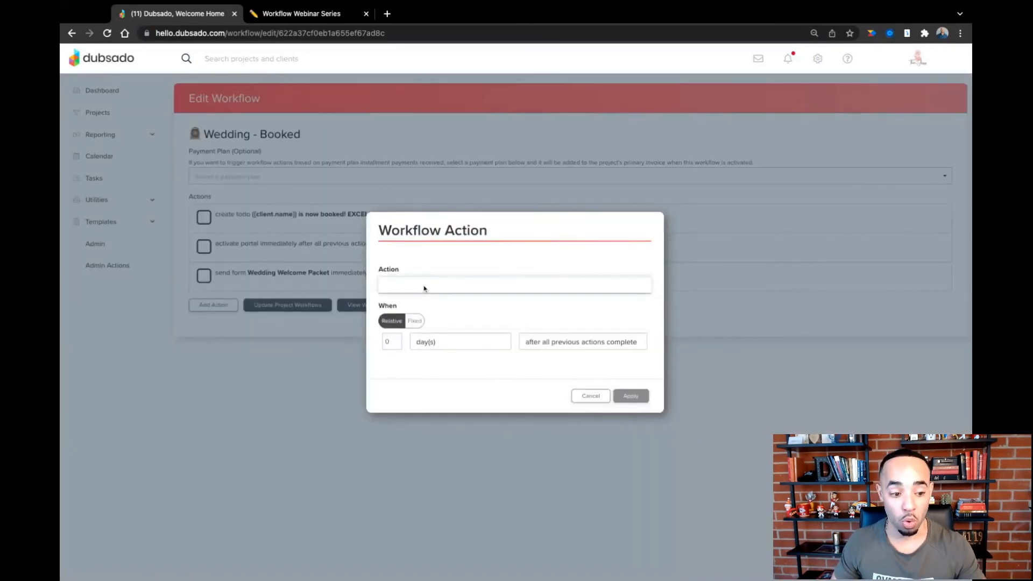
left_click(422, 334)
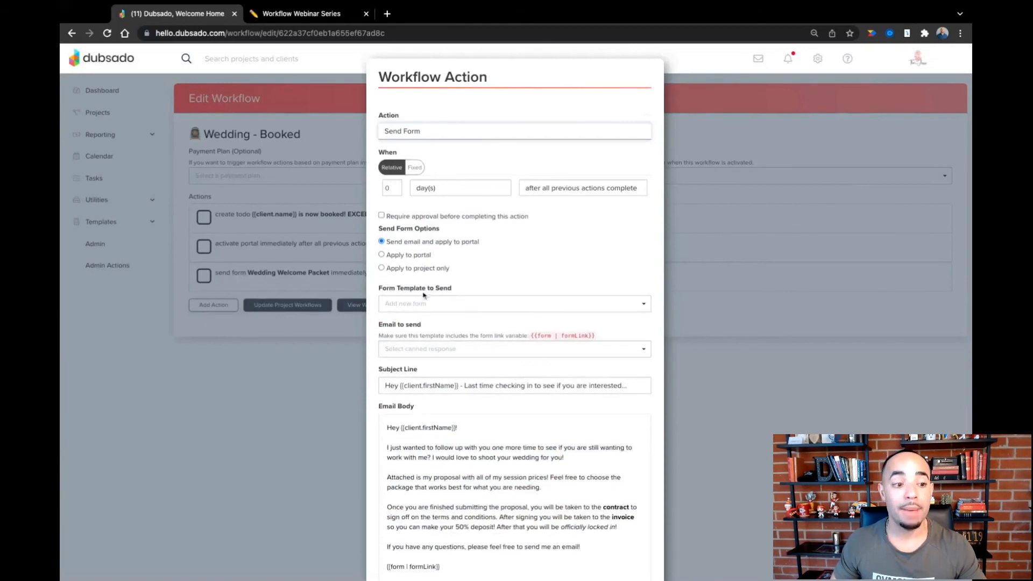
left_click(382, 256)
left_click(444, 402)
type("time")
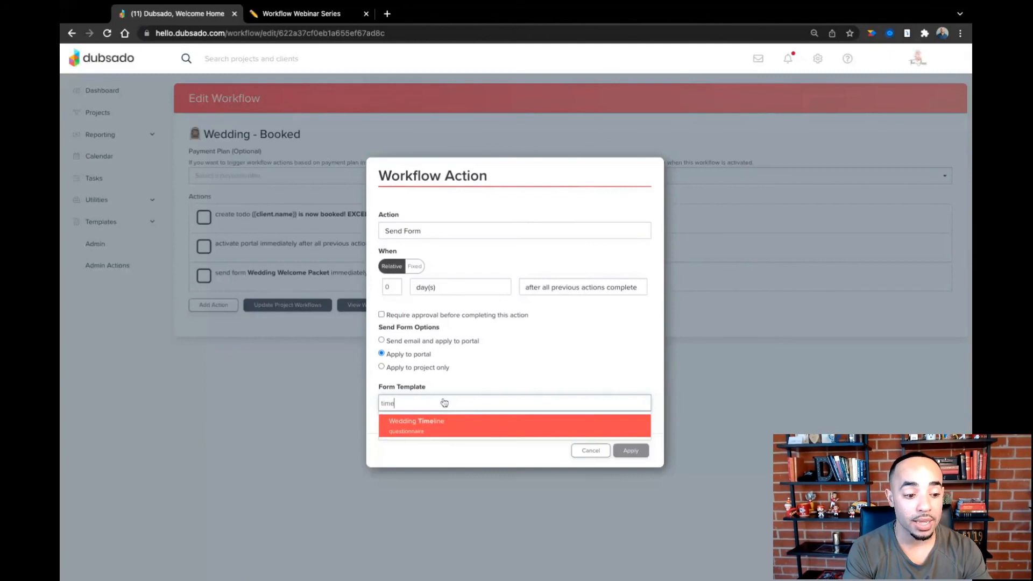
left_click(444, 428)
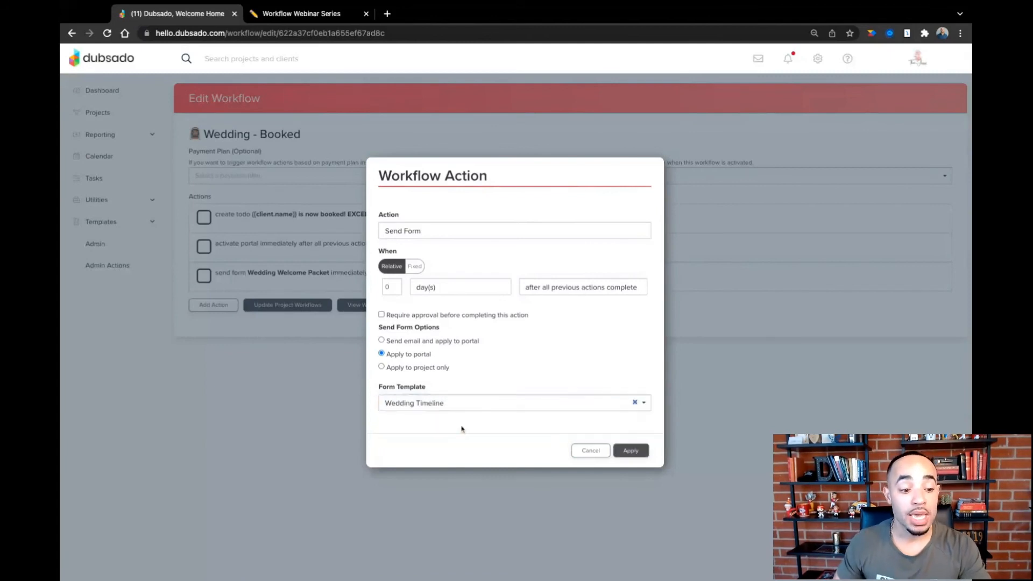
left_click(640, 455)
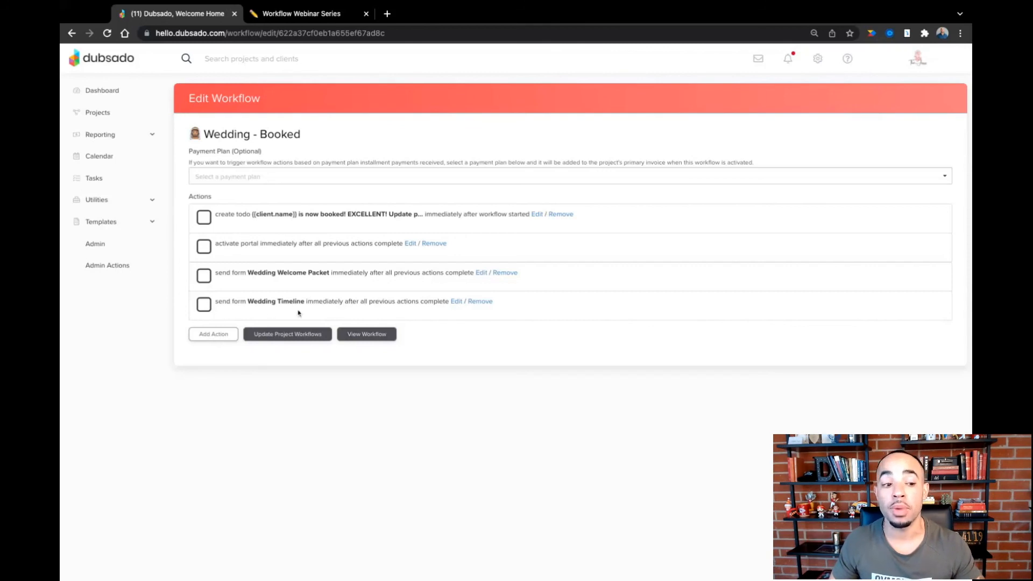
left_click(456, 302)
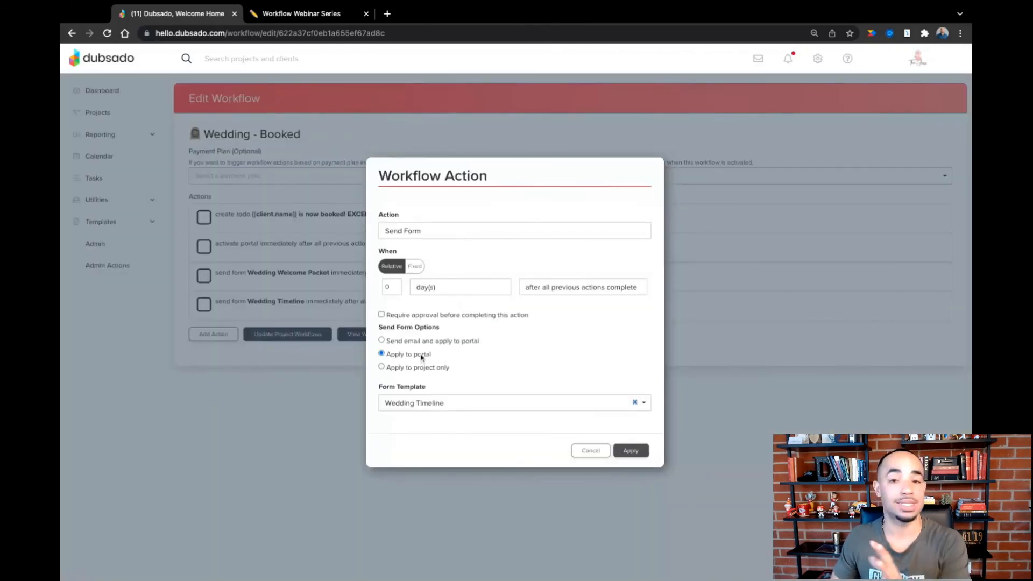
left_click(590, 450)
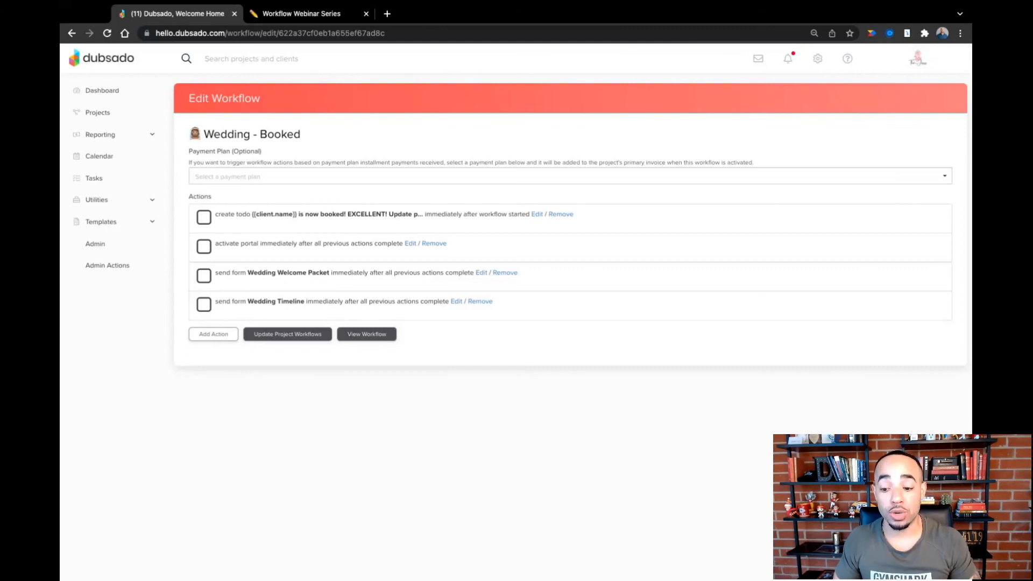
- Start another Send Form action that requires approval and sends The Client Portal Guide by email as well as to the portal
left_click(214, 334)
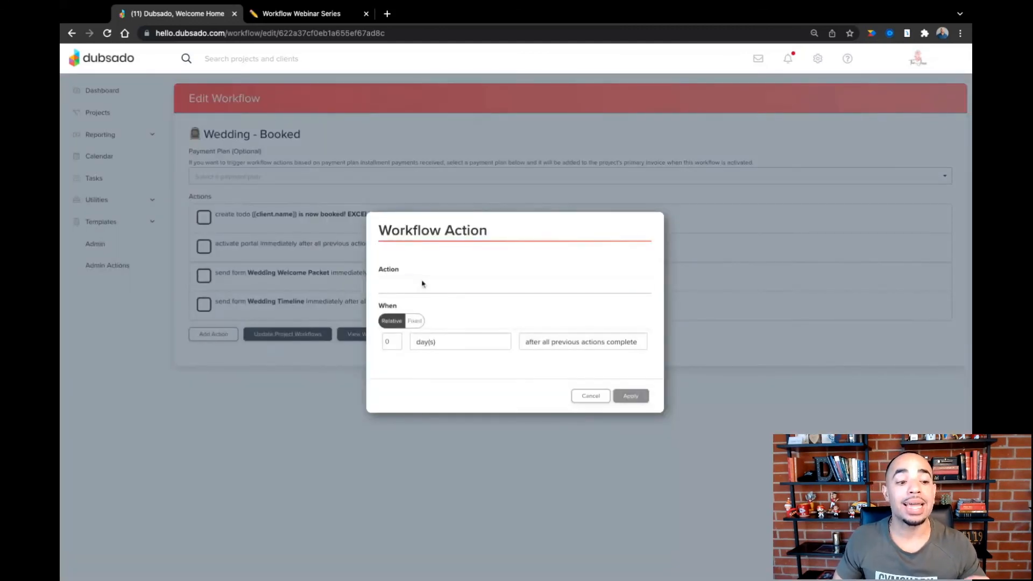
left_click(426, 336)
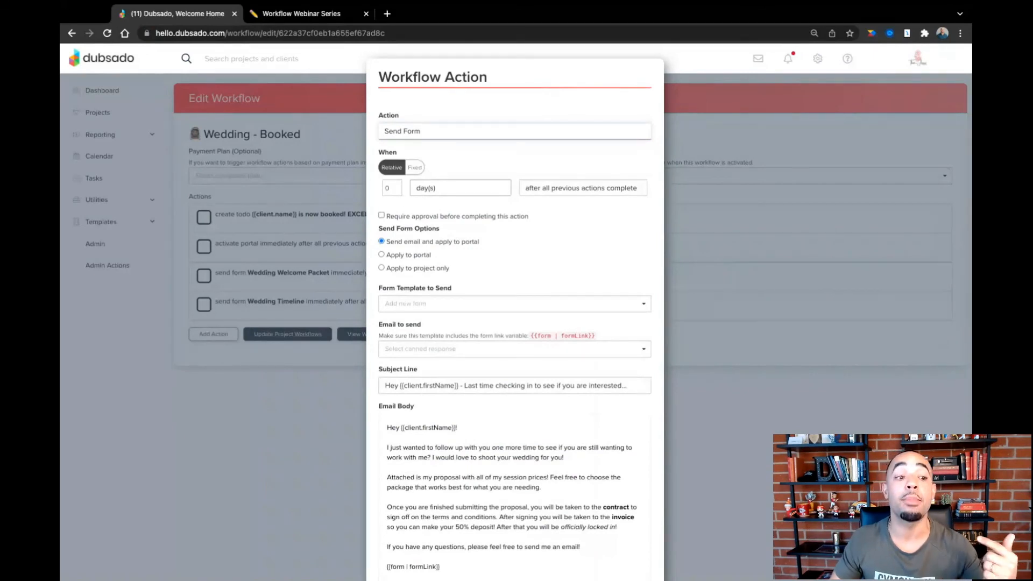
left_click(381, 215)
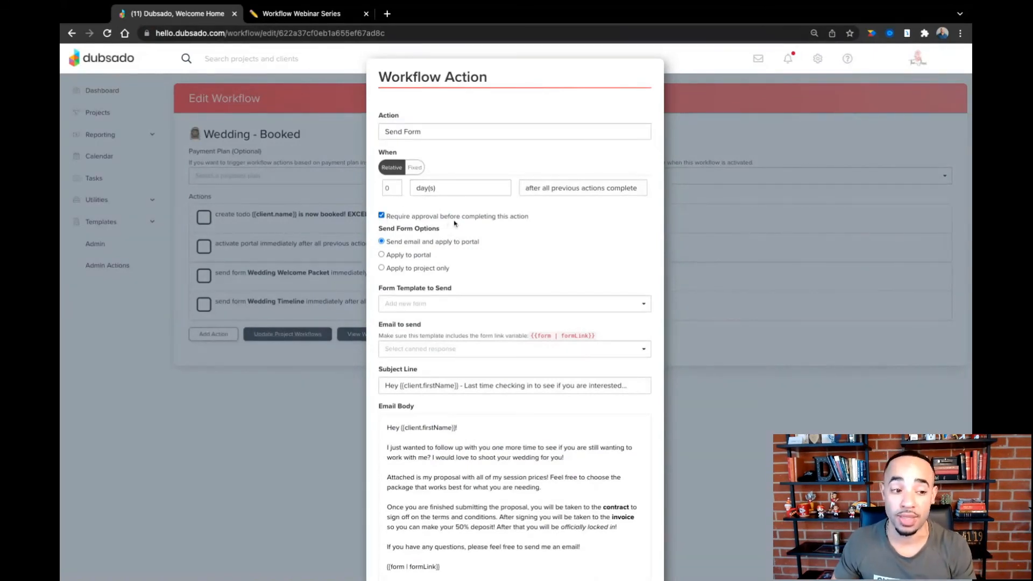
left_click(451, 301)
left_click(451, 301)
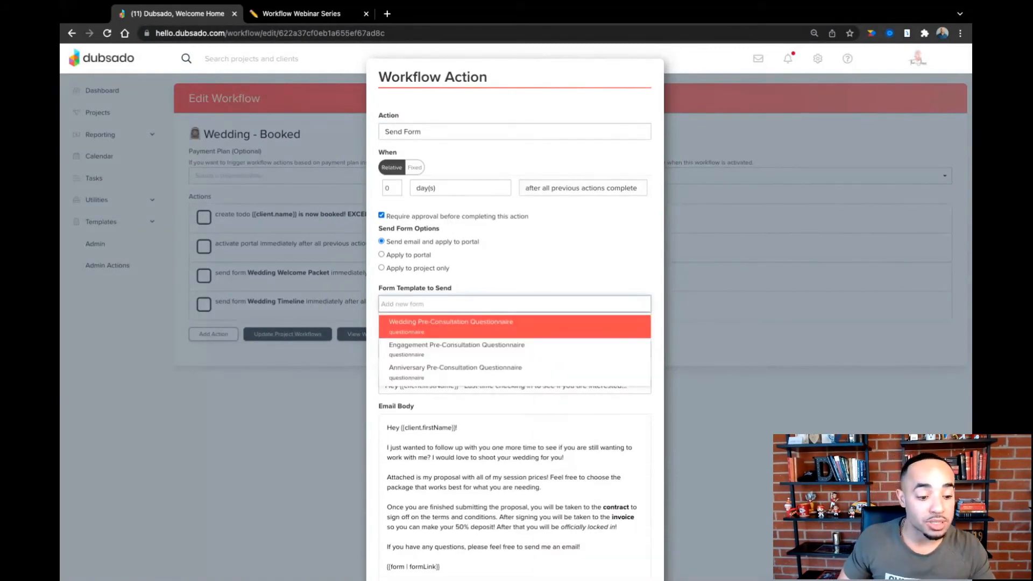
scroll(445, 336, "down", 2)
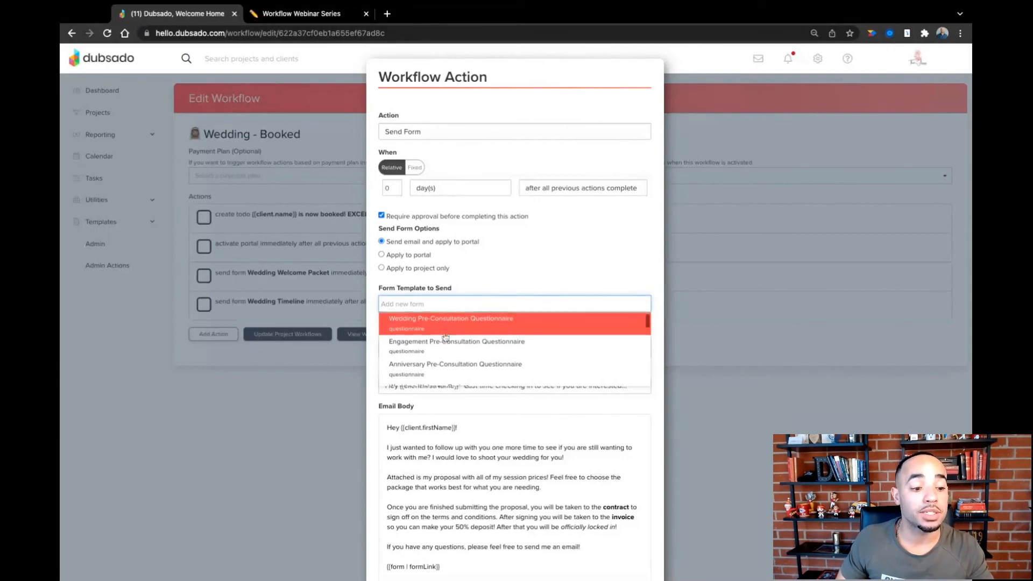
type("port")
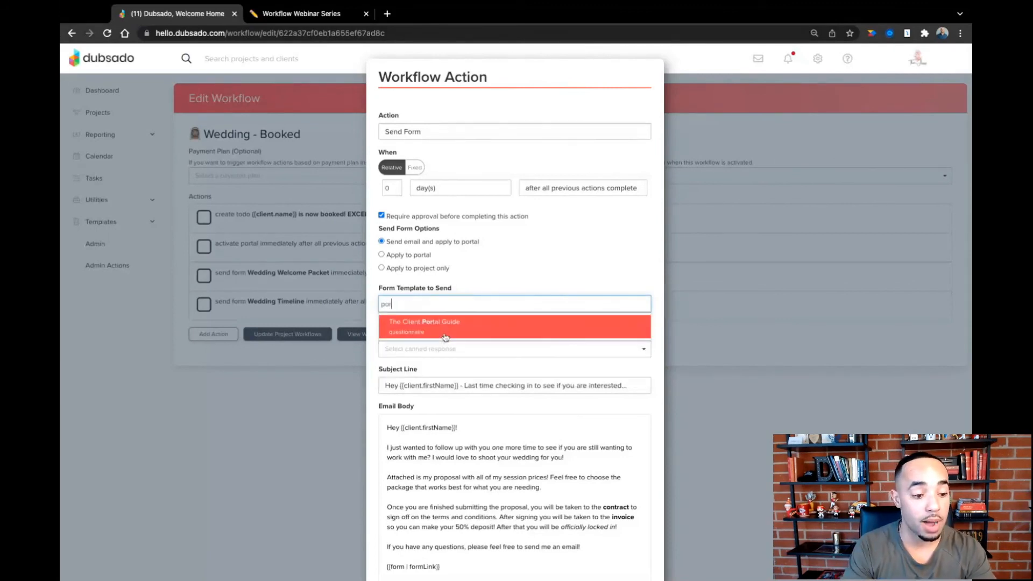
left_click(453, 329)
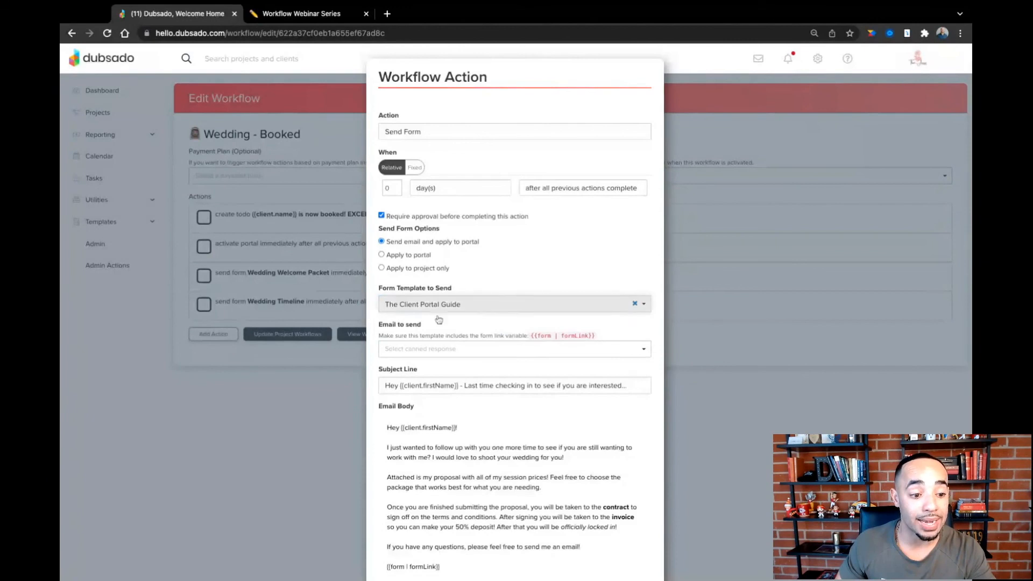
- Use the Wedding - Client Portal Invitation email for the portal guide action, review its body and apply the action
left_click(443, 355)
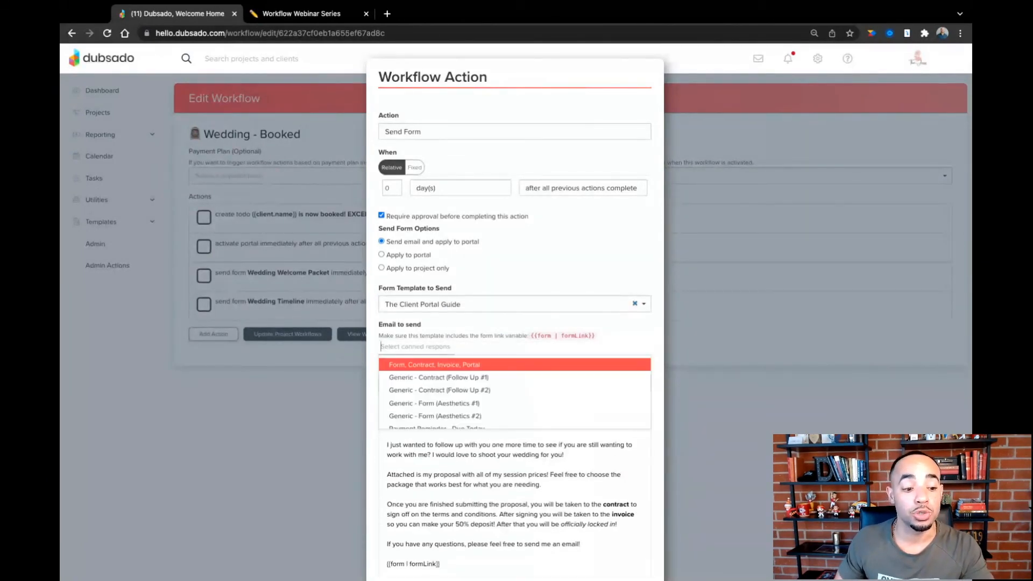
scroll(458, 398, "down", 5)
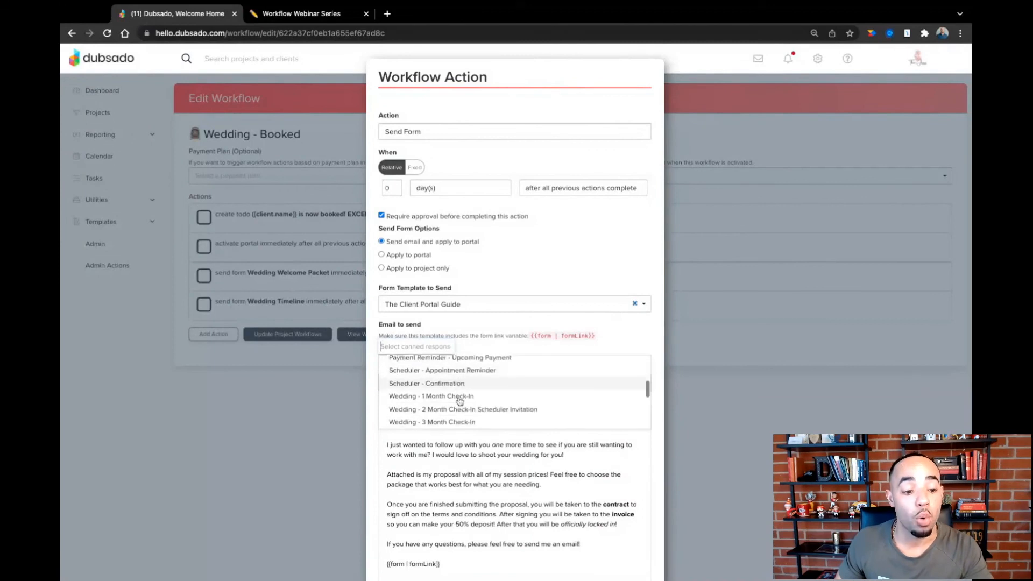
scroll(460, 402, "down", 2)
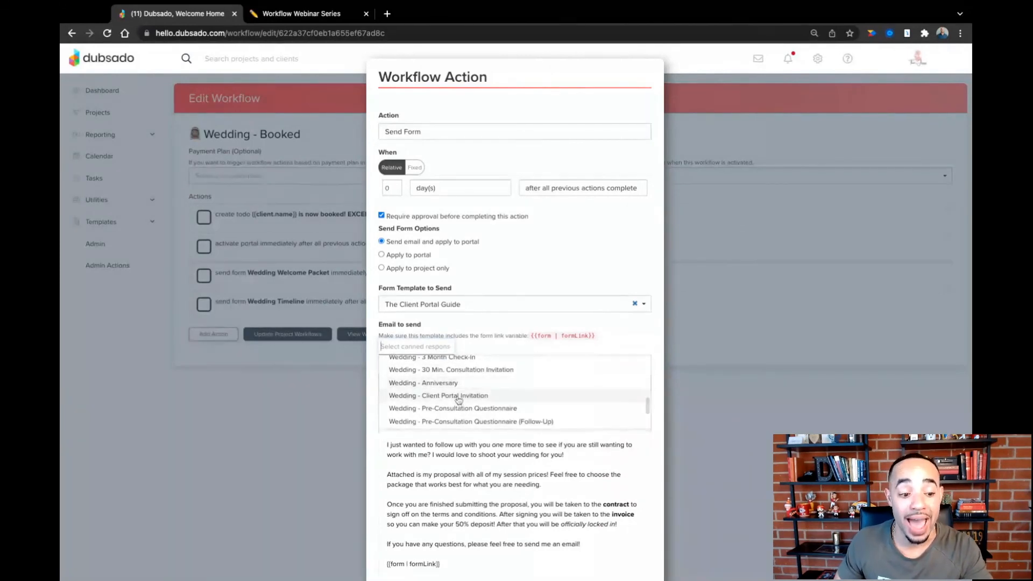
left_click(459, 399)
scroll(468, 425, "down", 3)
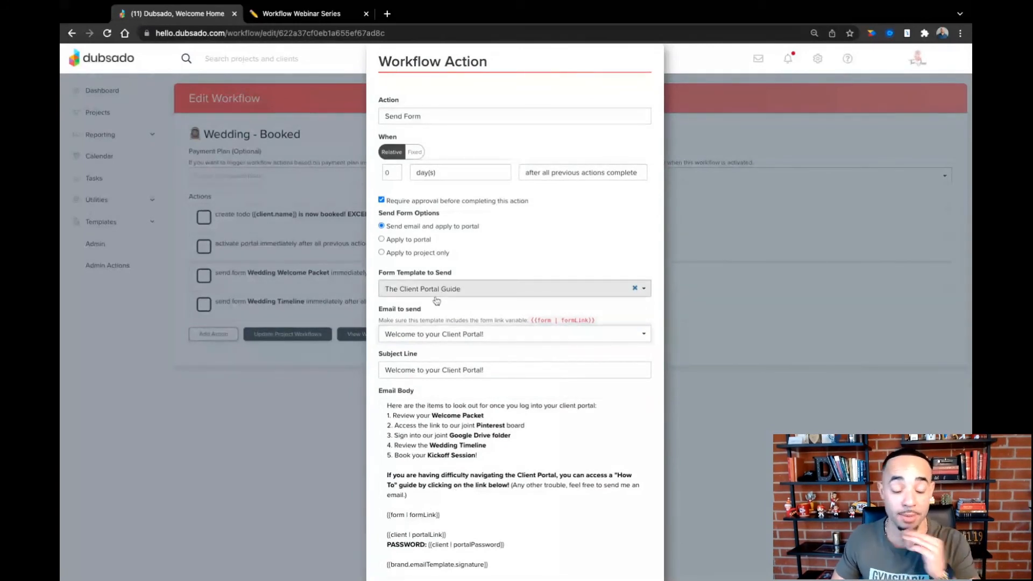
scroll(527, 344, "down", 2)
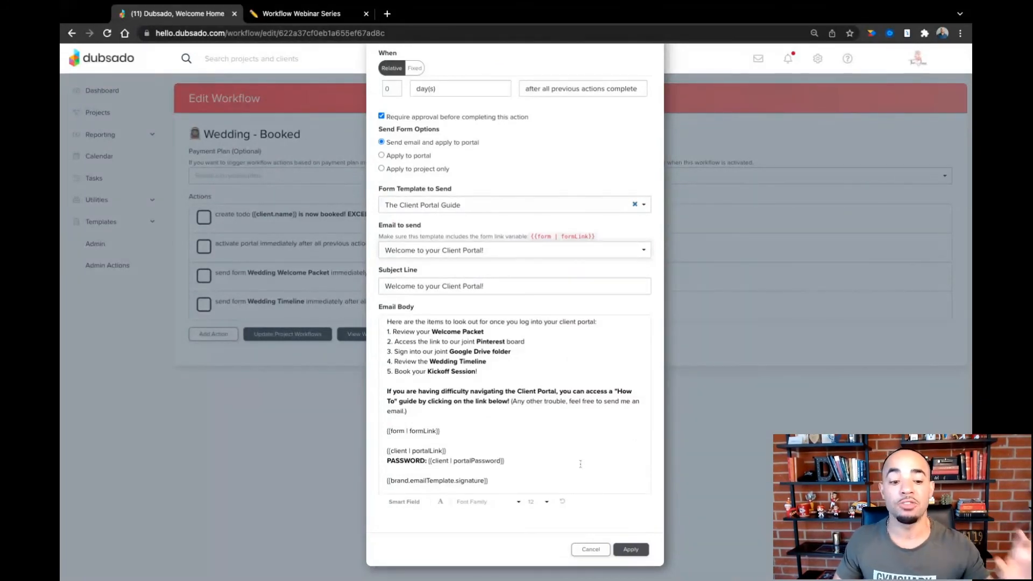
left_click(635, 552)
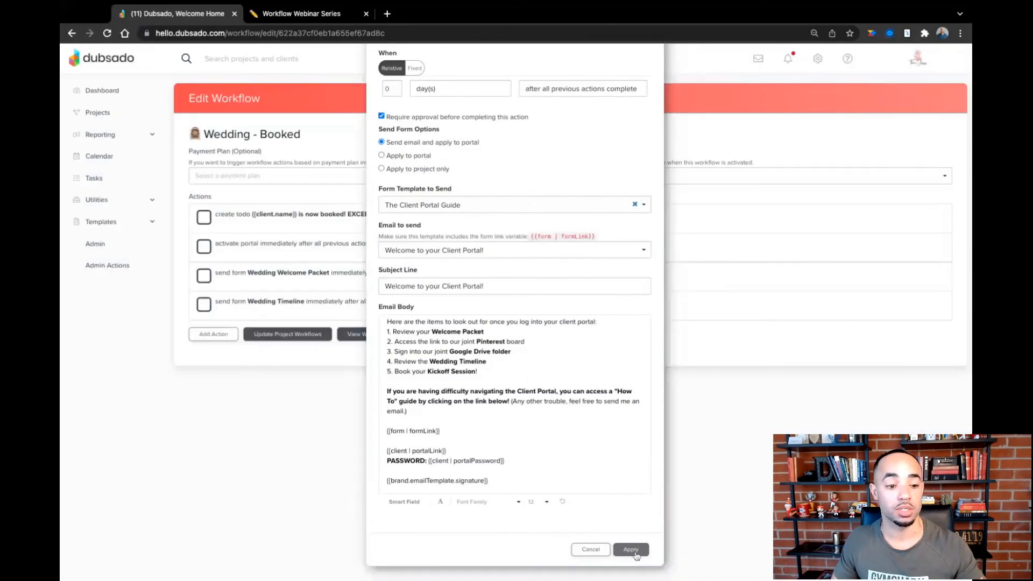
- Open the template library from the form templates and look through the available templates for The Client Portal Guide
left_click(112, 223)
left_click(99, 265)
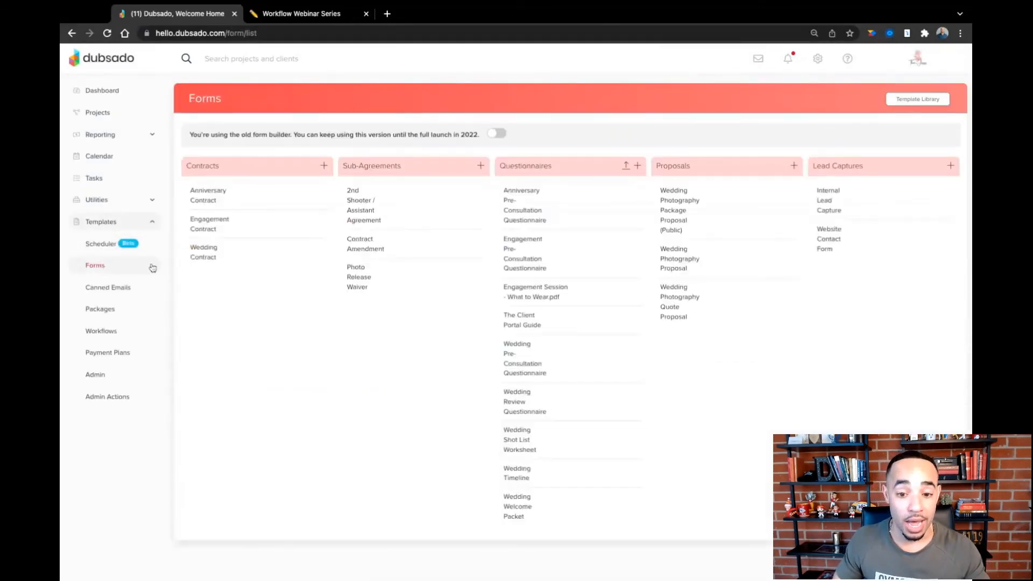
left_click(900, 101)
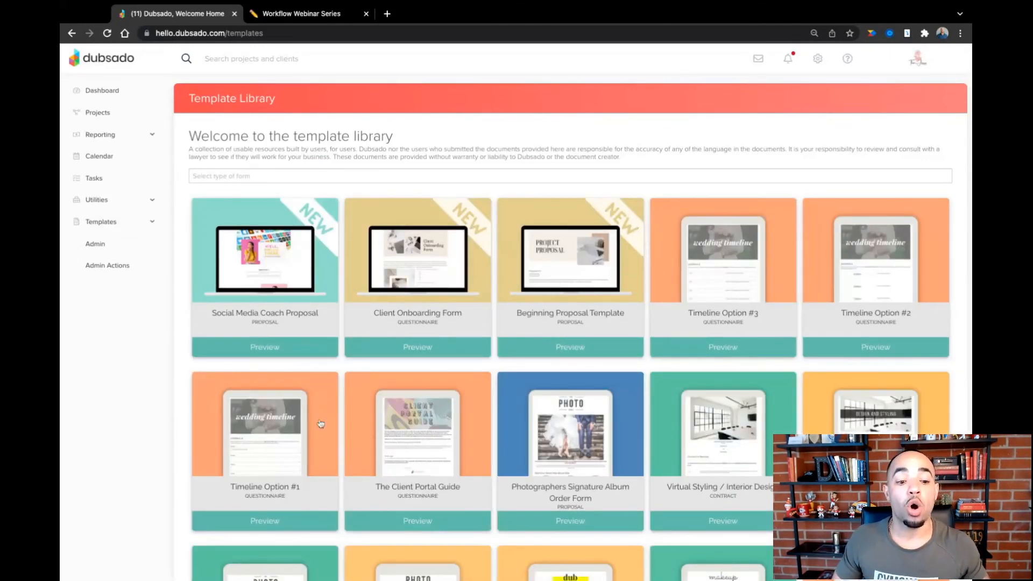
scroll(675, 437, "down", 2)
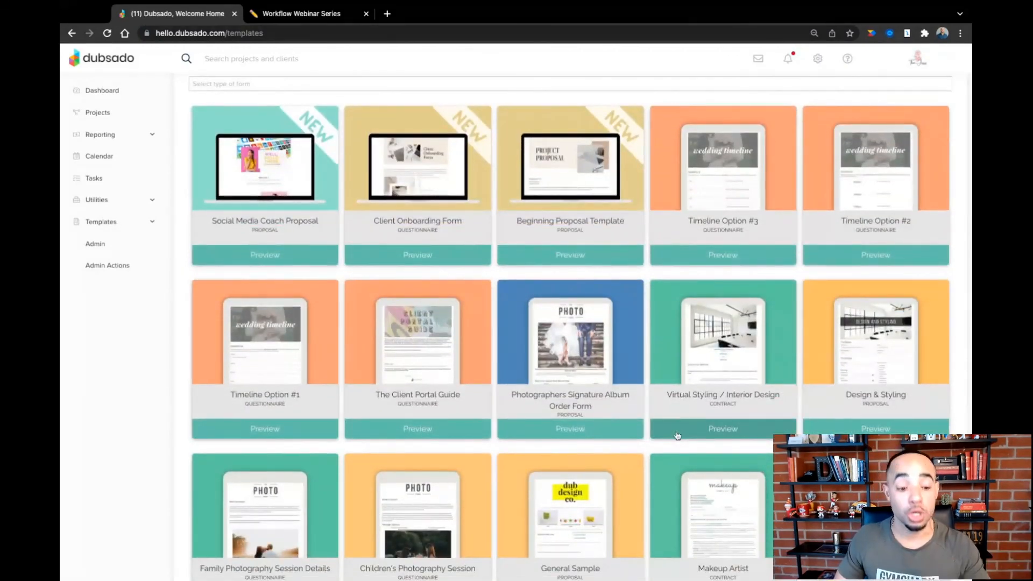
scroll(677, 436, "down", 1)
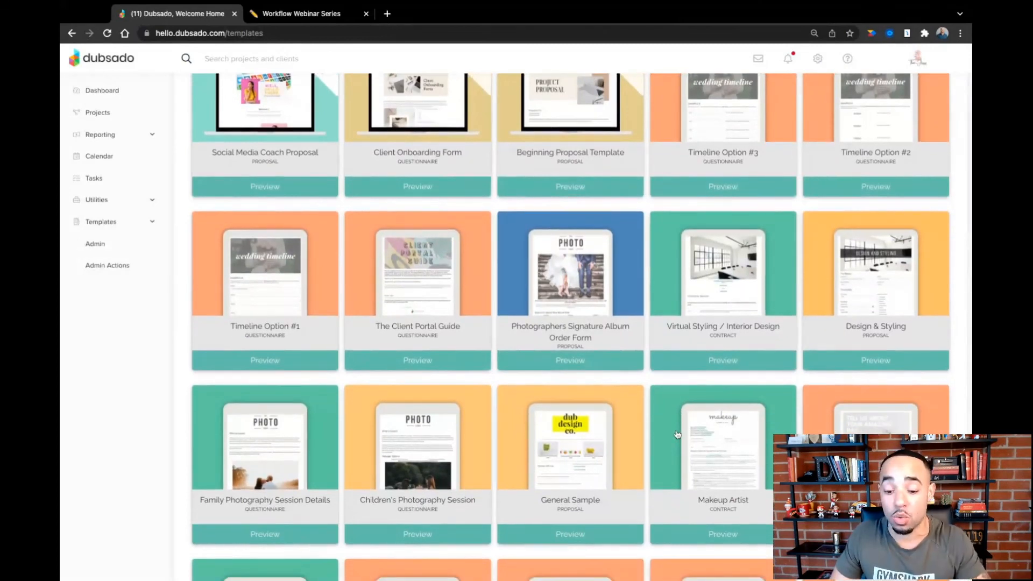
scroll(677, 435, "down", 8)
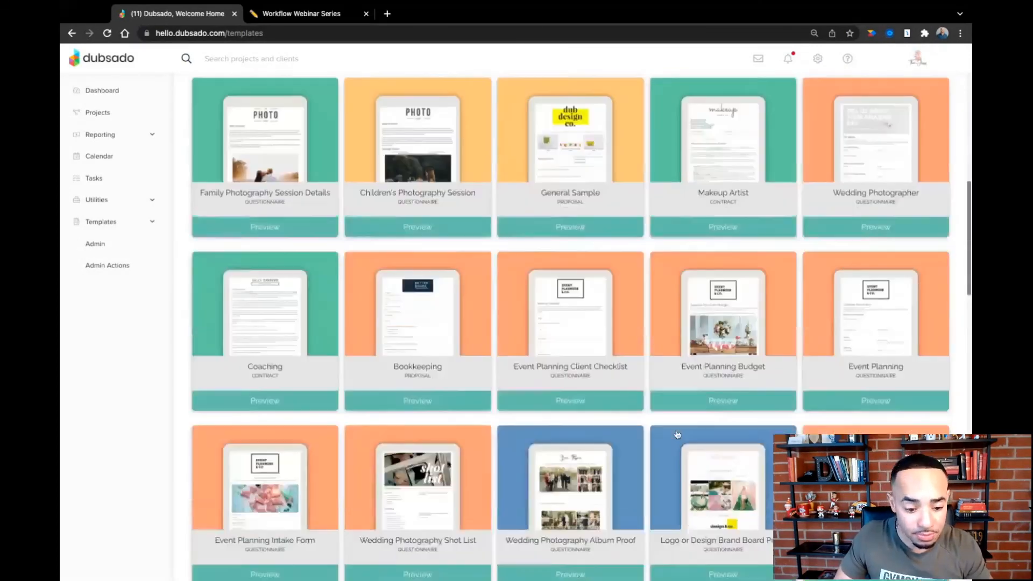
scroll(677, 435, "down", 4)
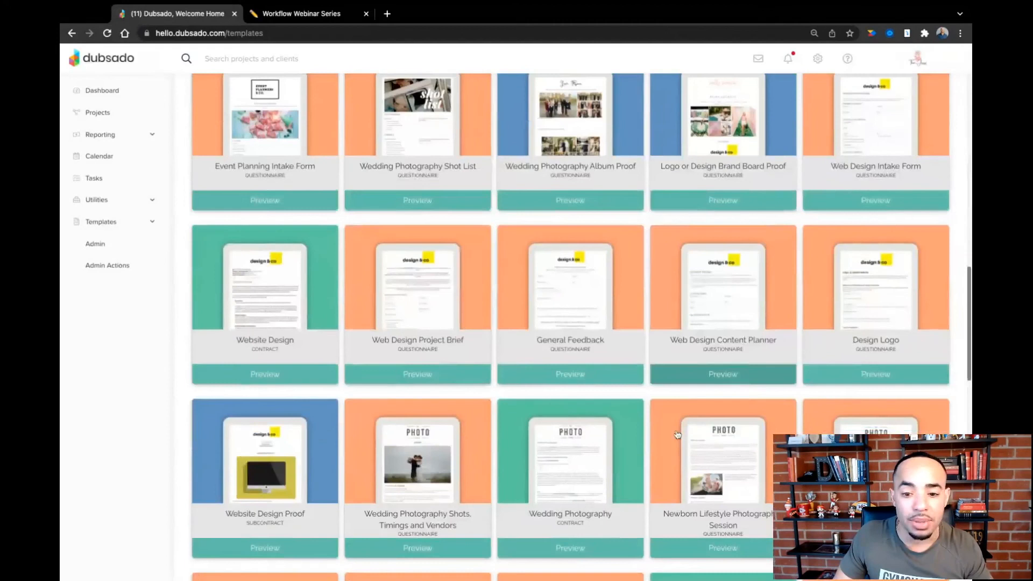
scroll(678, 435, "down", 8)
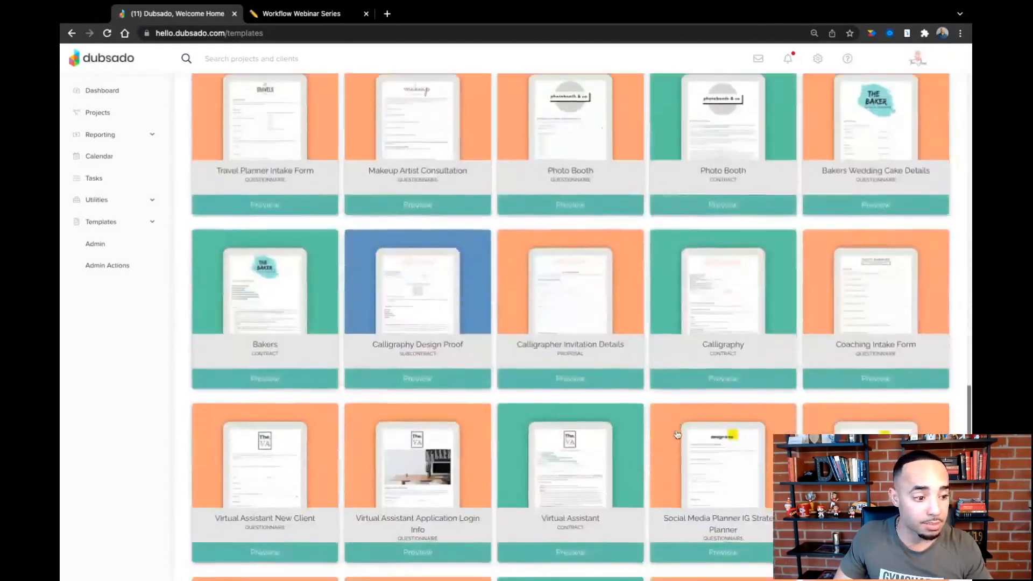
scroll(580, 326, "down", 4)
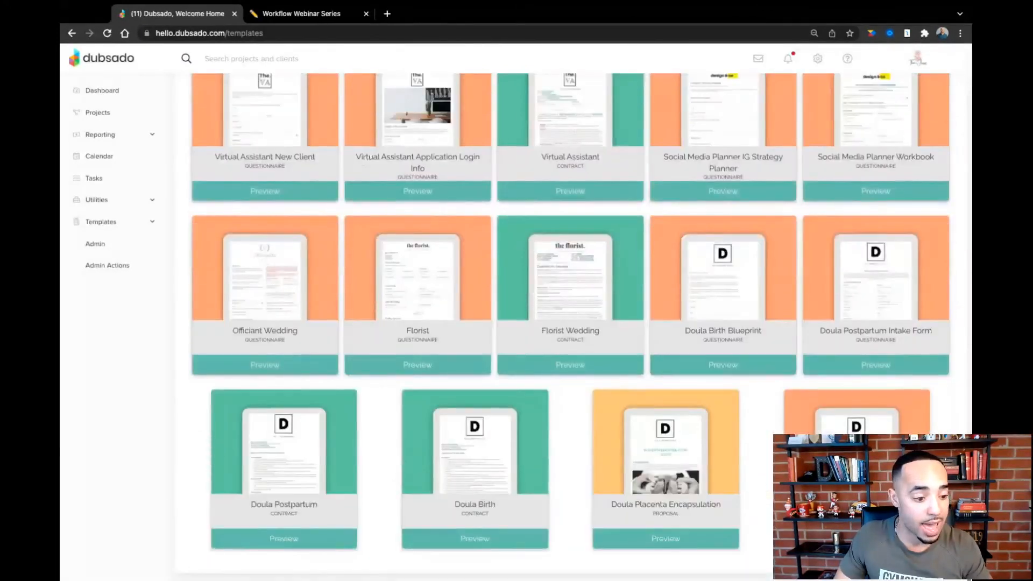
scroll(571, 327, "up", 15)
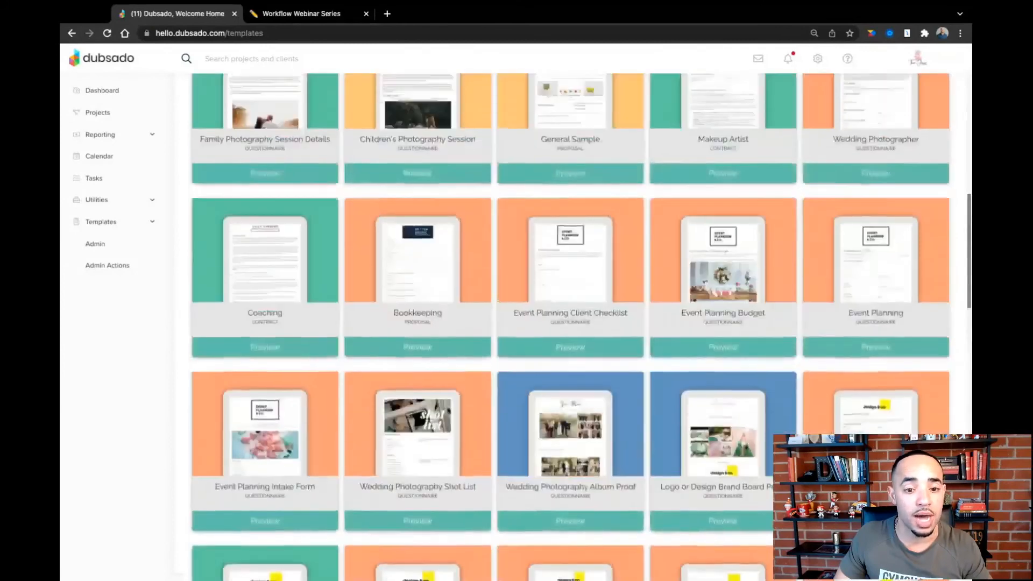
scroll(490, 251, "up", 1)
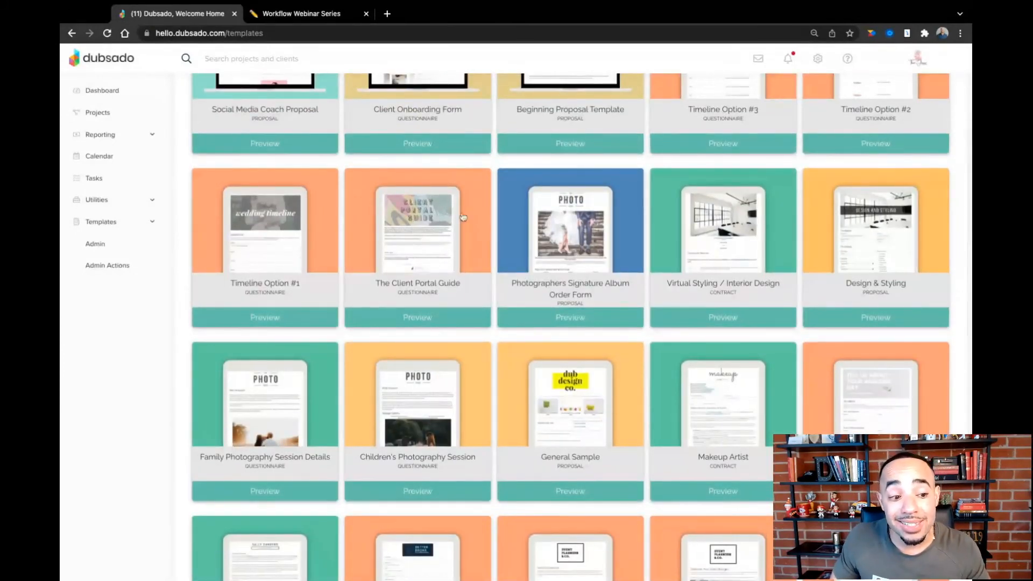
- Preview The Client Portal Guide questionnaire from the template library and read through its content
left_click(430, 248)
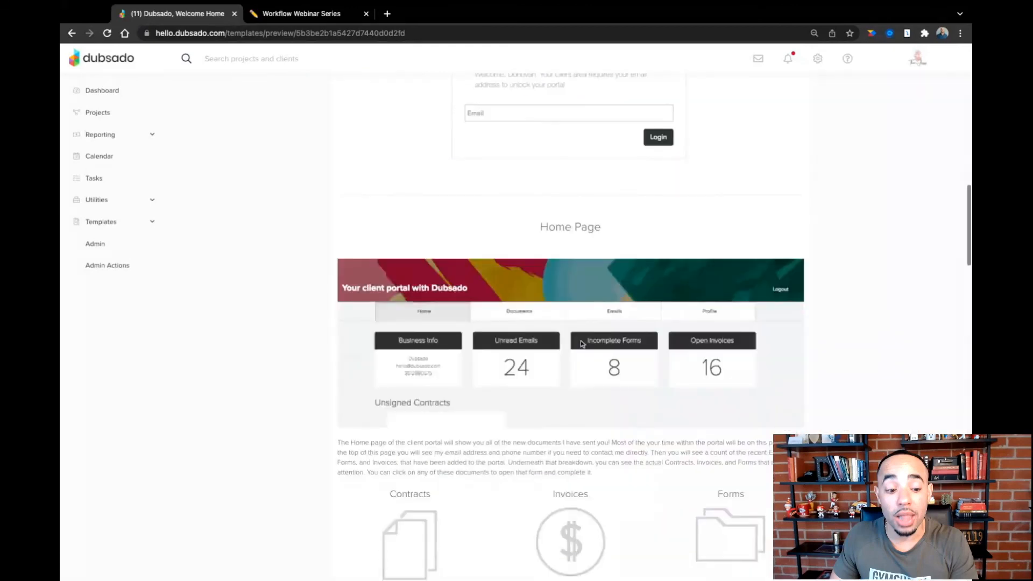
scroll(581, 344, "down", 1)
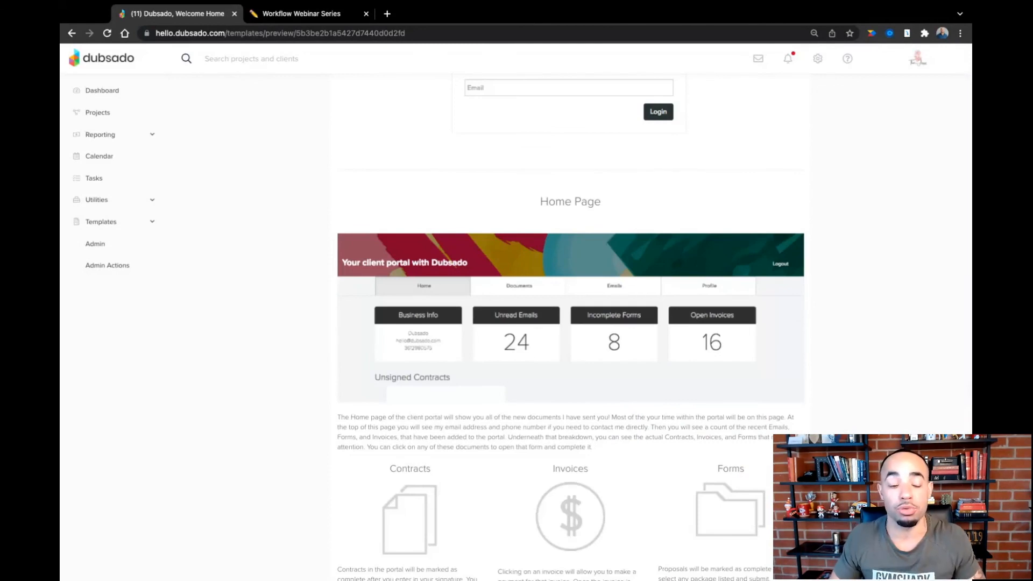
scroll(571, 323, "up", 6)
scroll(571, 322, "up", 7)
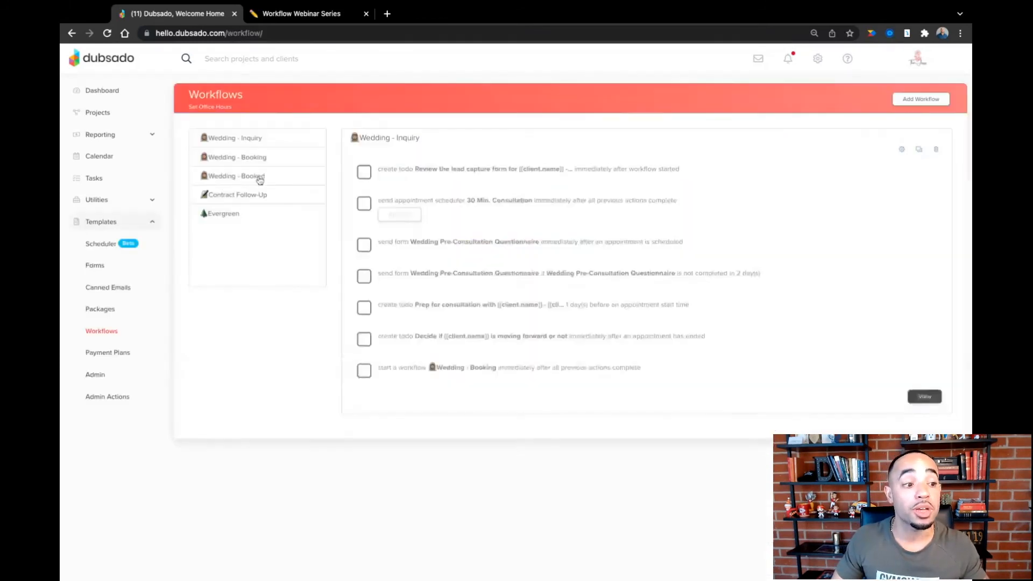
- Reopen the Wedding - Booked workflow for editing and review the email body of The Client Portal Guide action, including its portal link and password smart fields
left_click(259, 177)
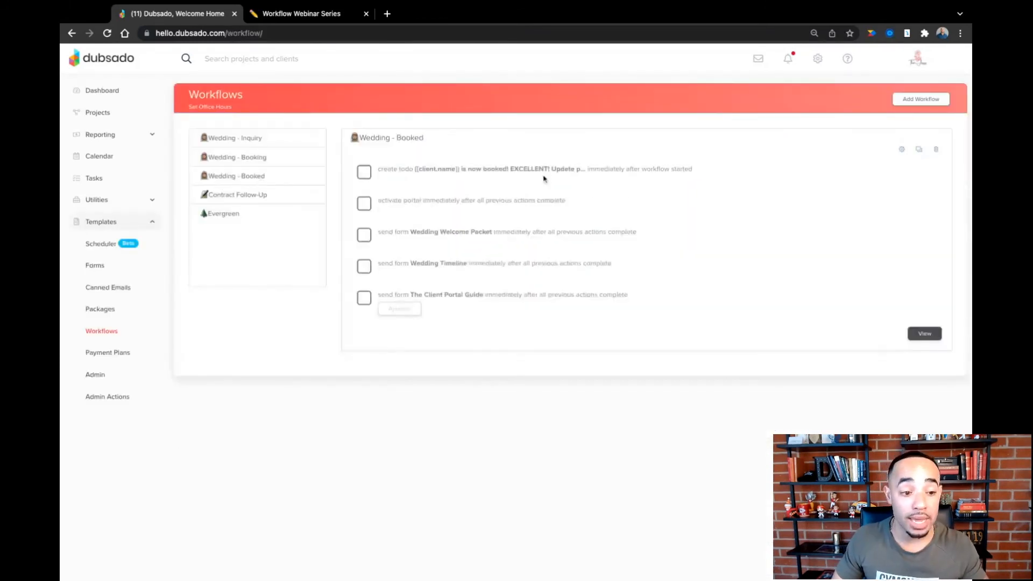
left_click(901, 152)
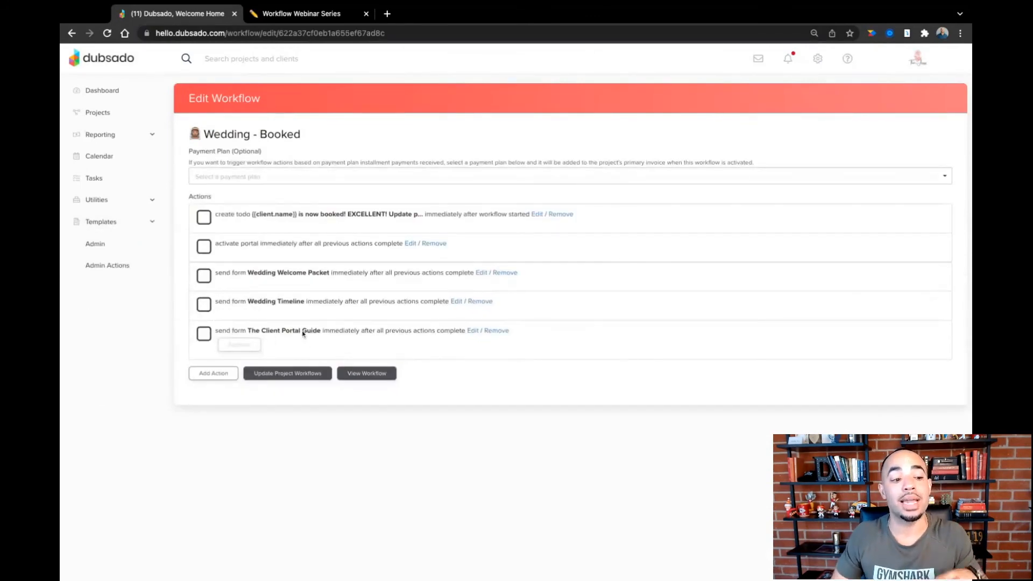
left_click(471, 331)
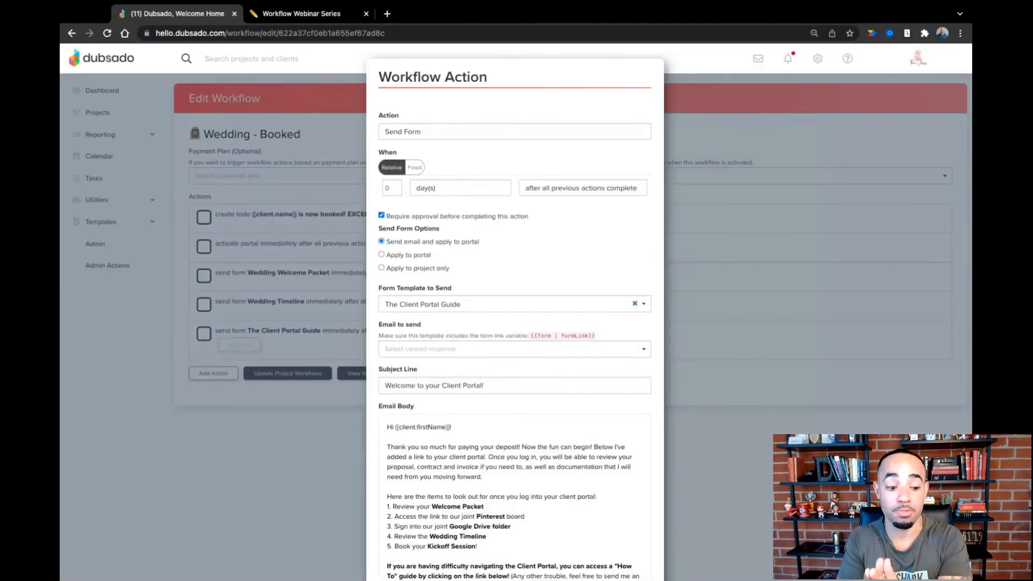
scroll(483, 433, "down", 5)
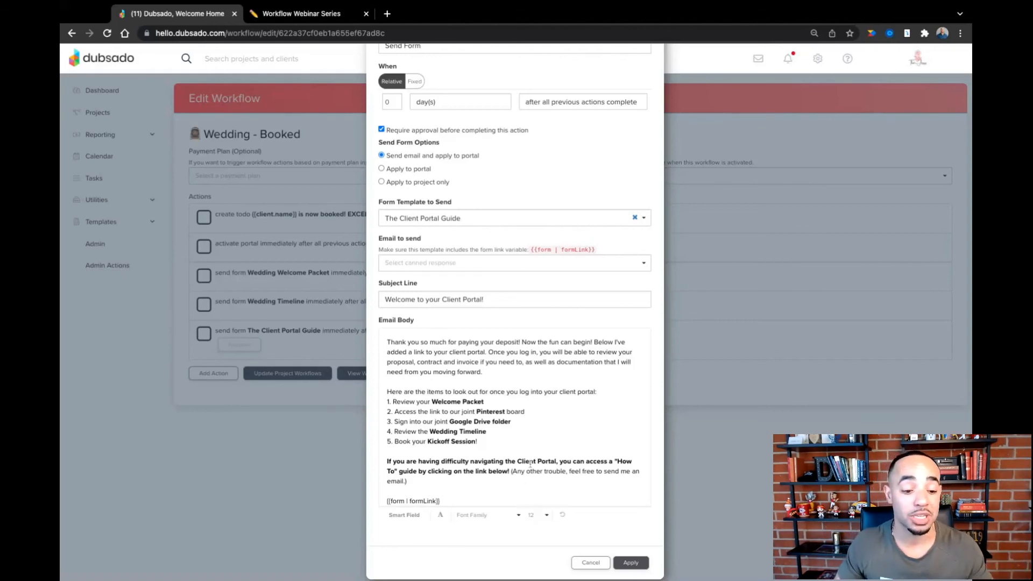
scroll(528, 464, "down", 3)
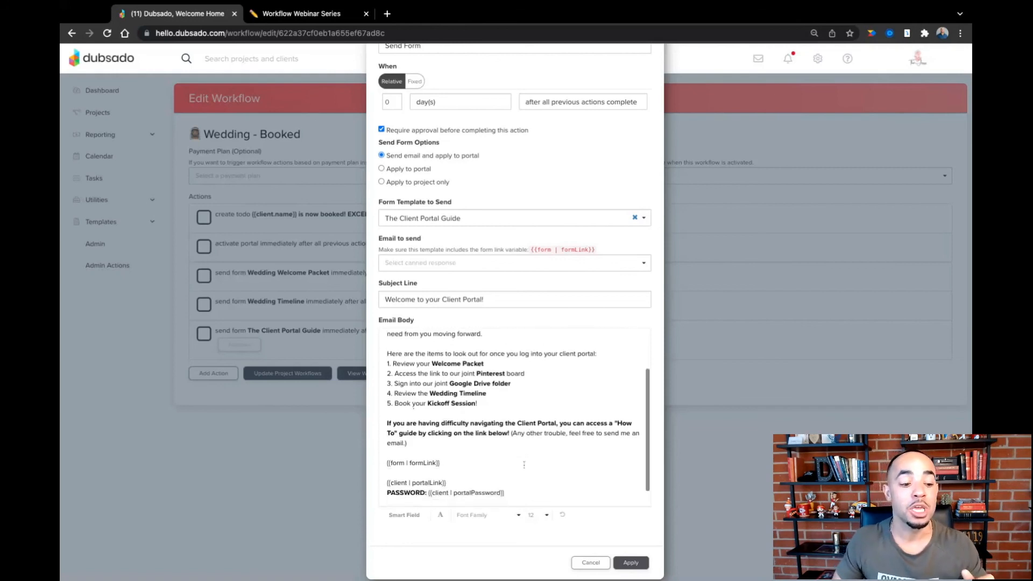
scroll(487, 293, "down", 1)
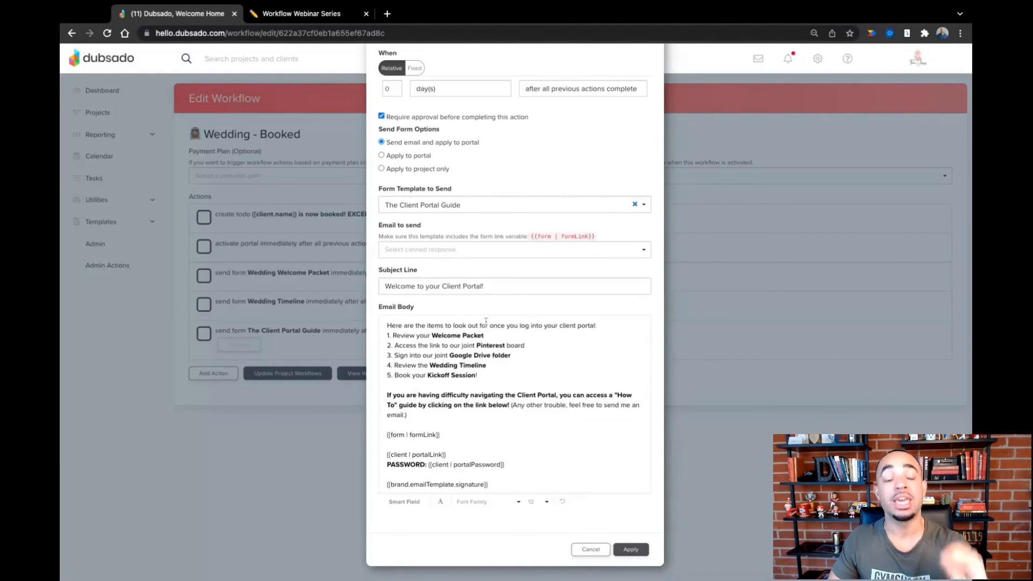
scroll(485, 323, "down", 1)
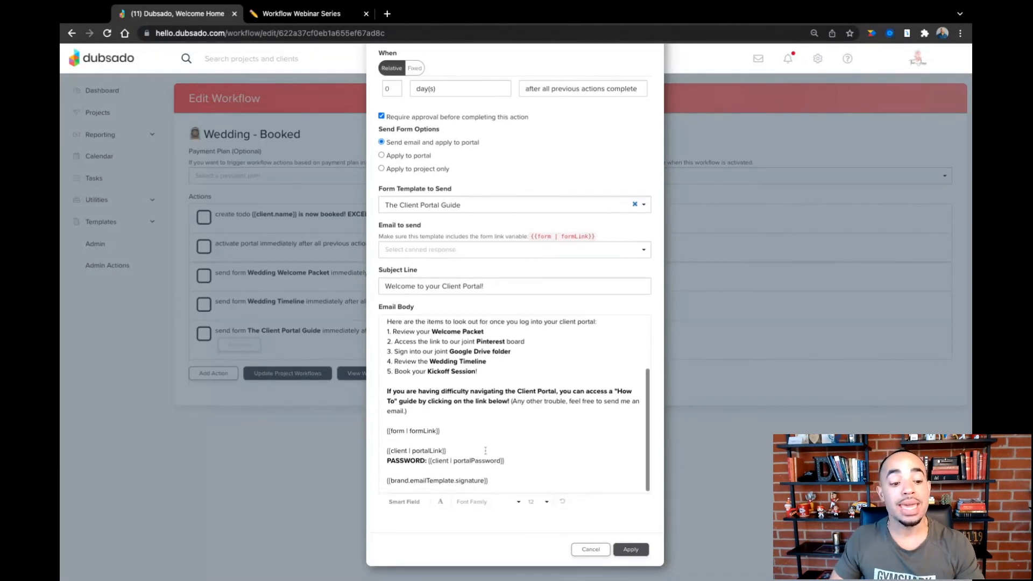
left_click_drag(513, 460, 391, 451)
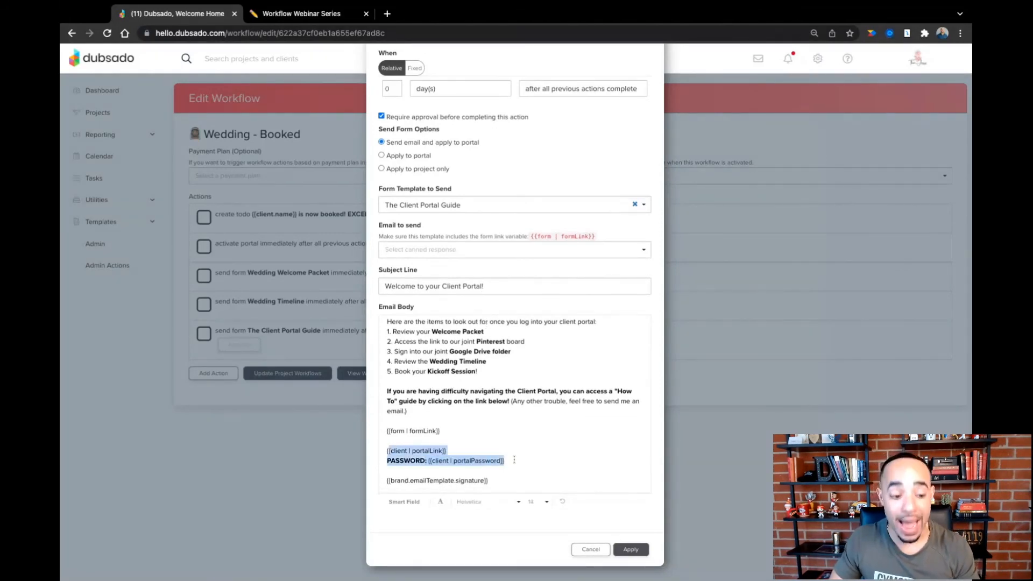
left_click(514, 460)
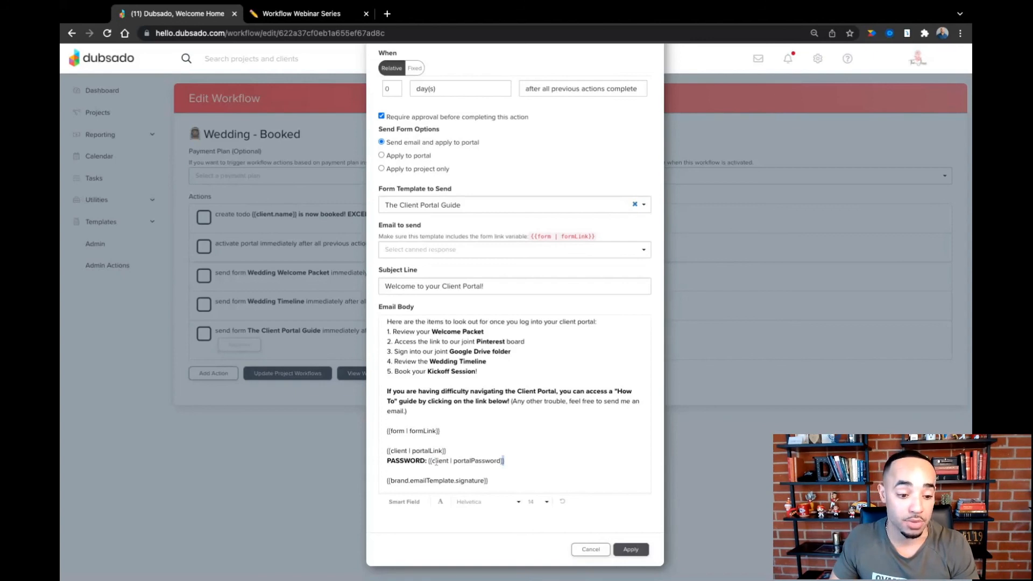
left_click(632, 550)
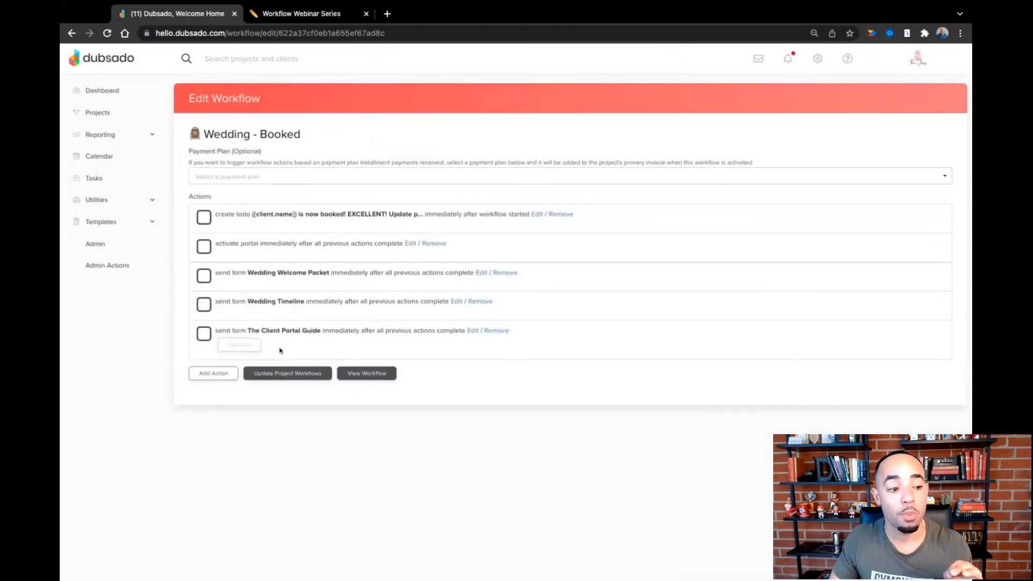
- Add a Send Appointment Scheduler action that only applies Kickoff Meeting to the portal, and place it directly before The Client Portal Guide action
left_click(218, 375)
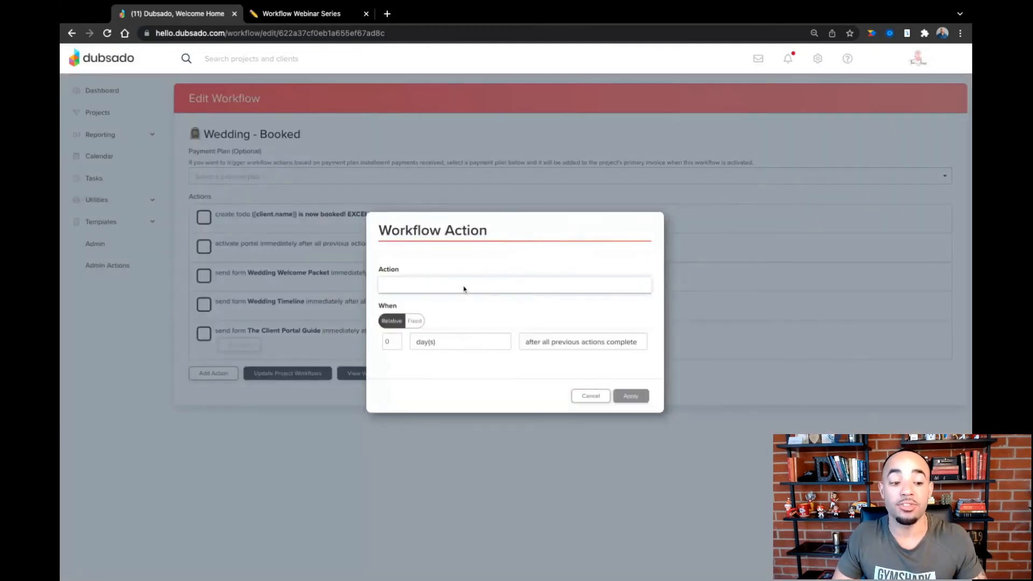
left_click(464, 443)
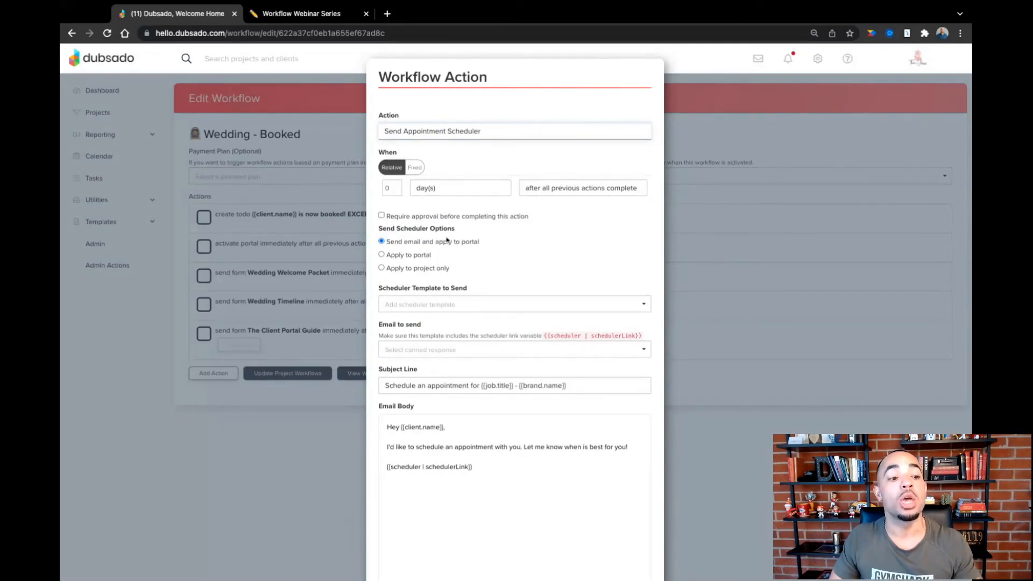
left_click(382, 255)
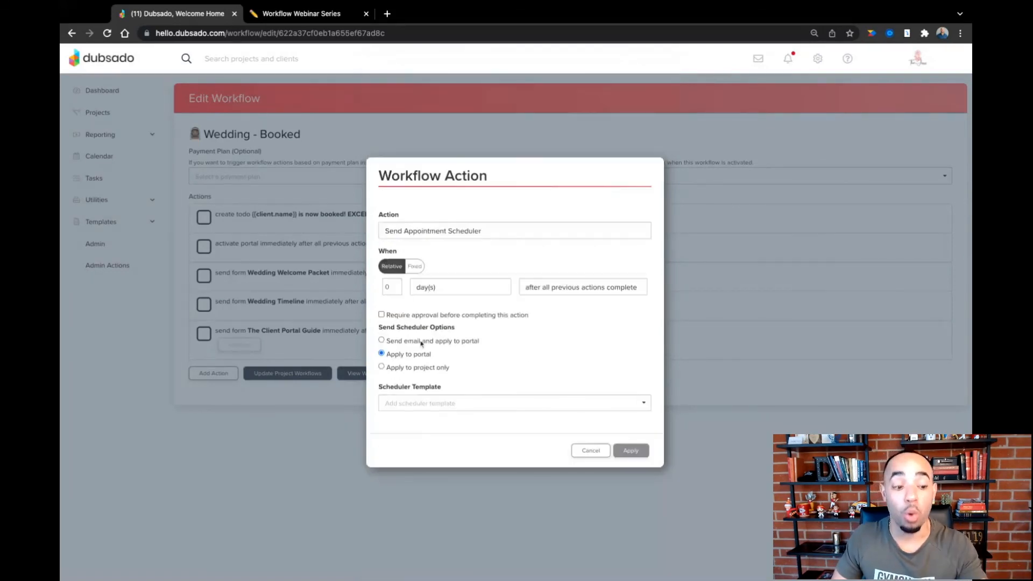
left_click(433, 404)
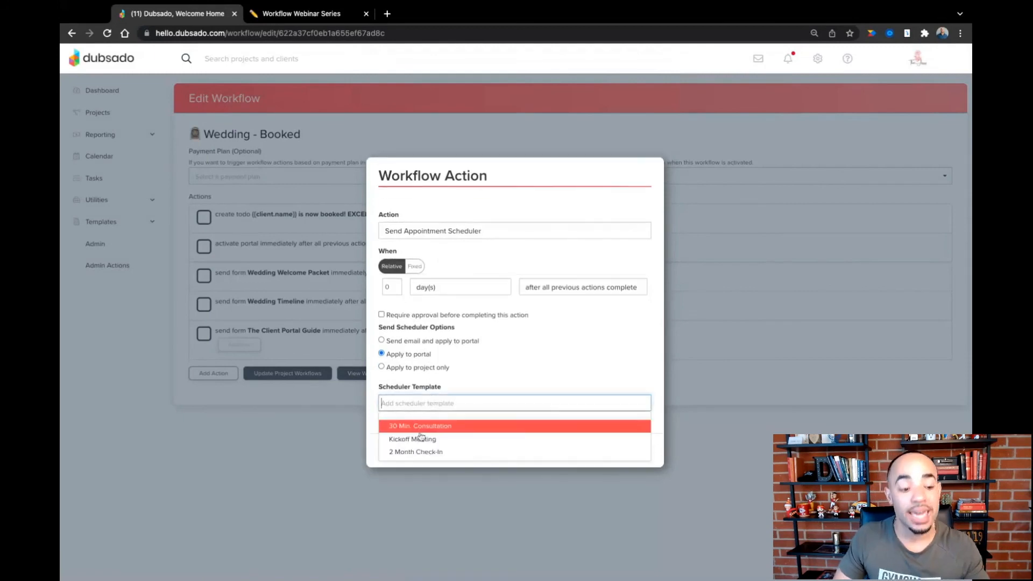
left_click(425, 440)
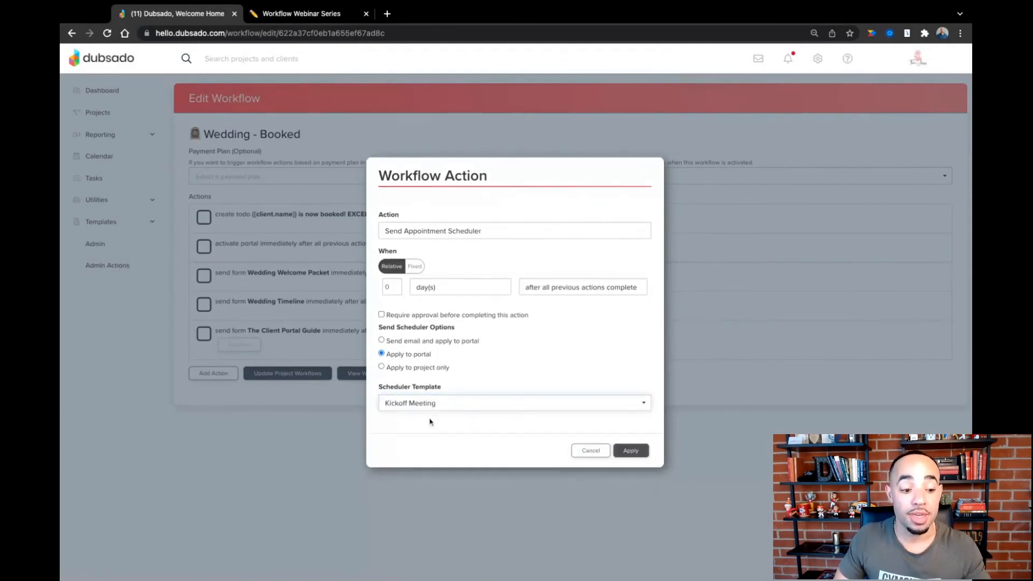
left_click(628, 452)
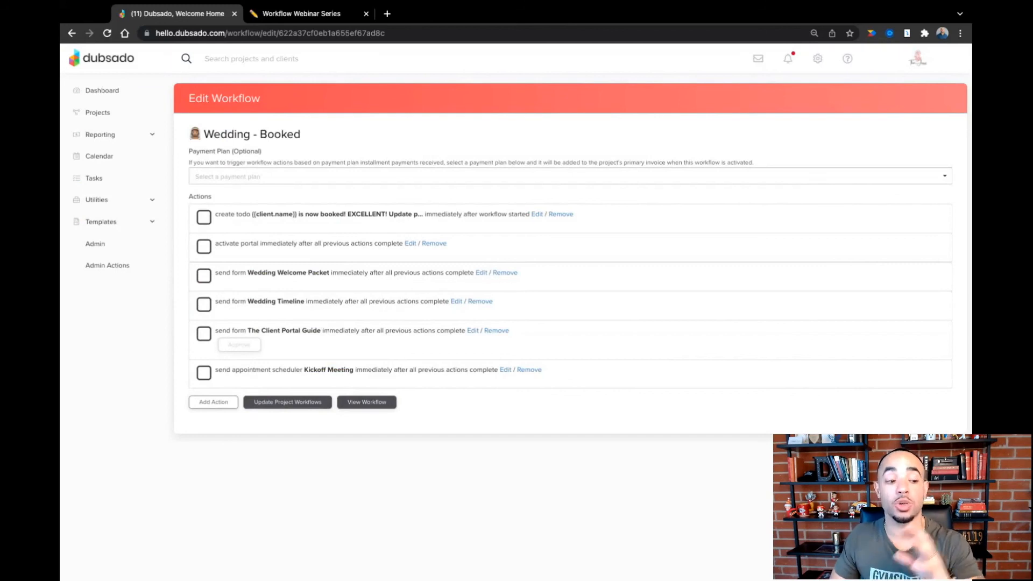
left_click_drag(570, 373, 346, 333)
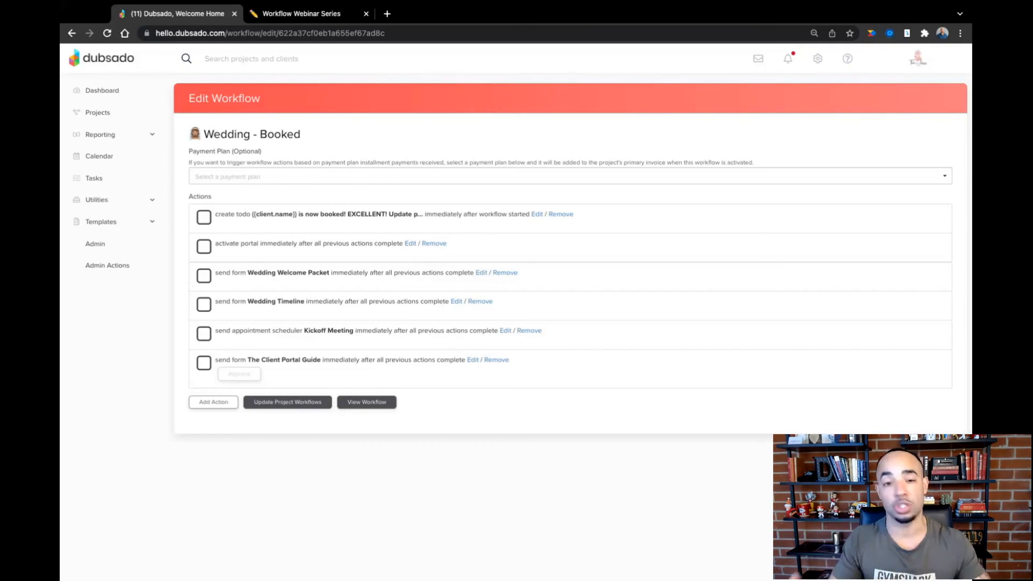
left_click_drag(571, 334, 419, 332)
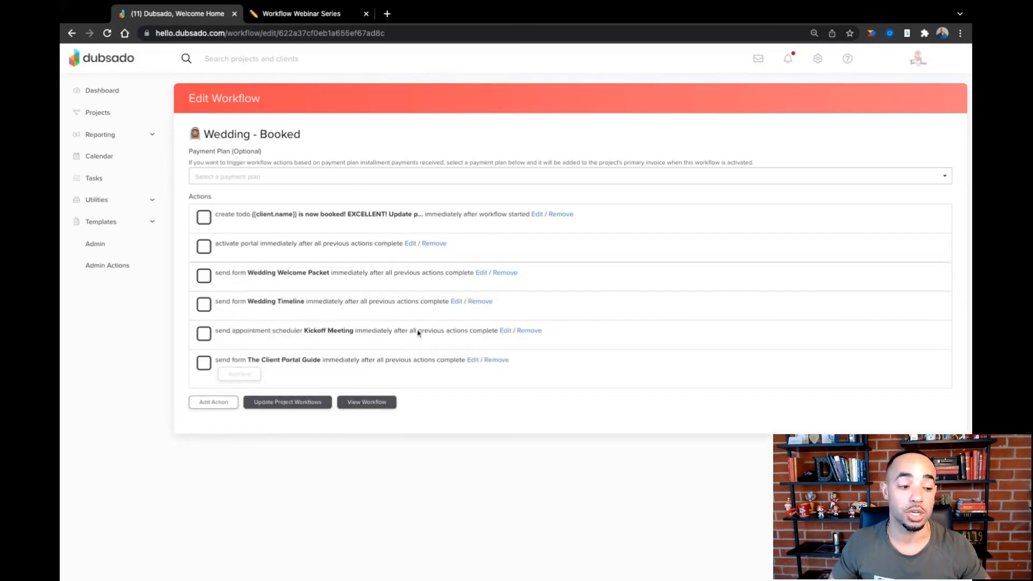